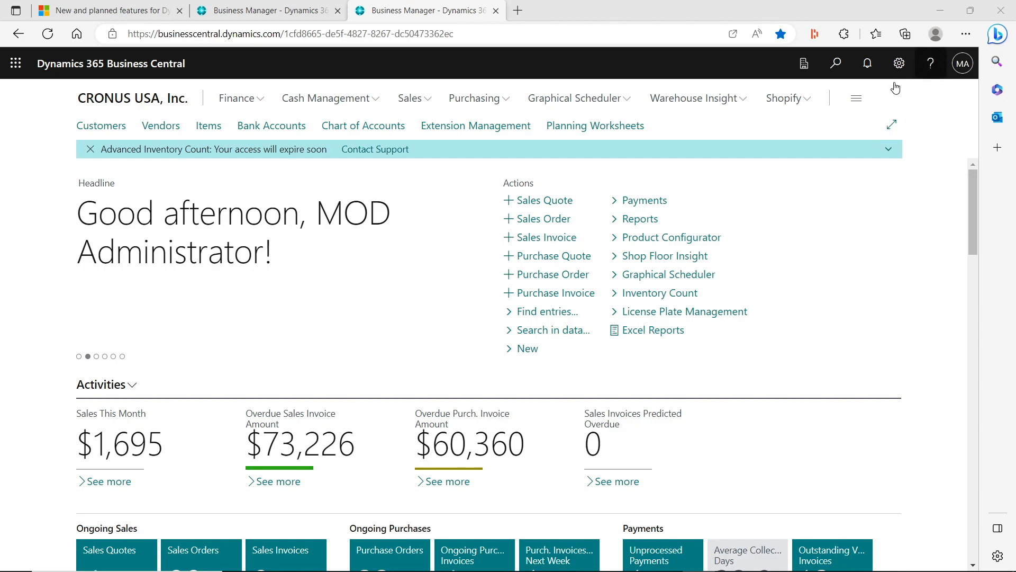
# Open the list of capabilities coming soon from the Help & Support page.
pyautogui.click(930, 63)
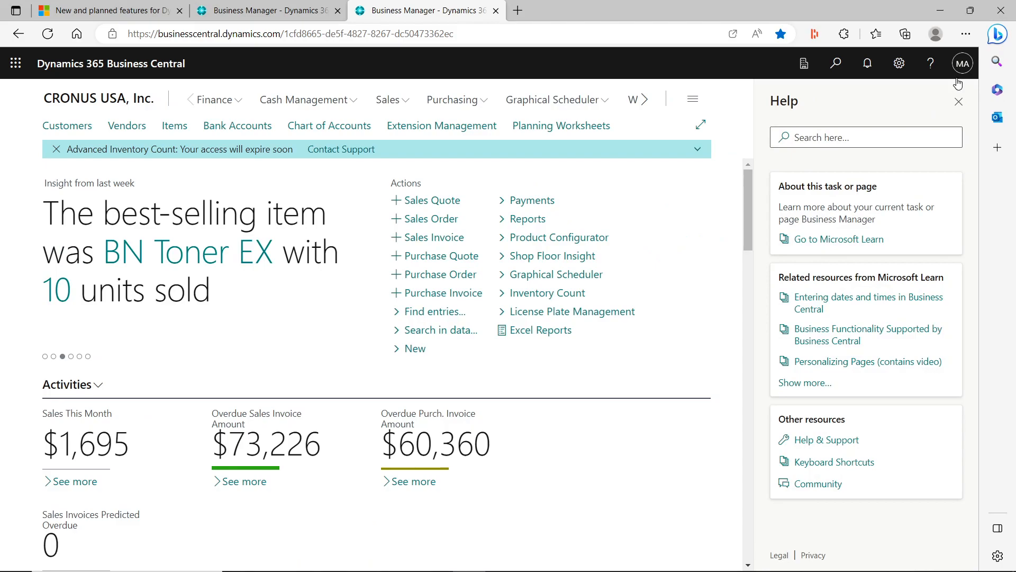
pyautogui.click(837, 439)
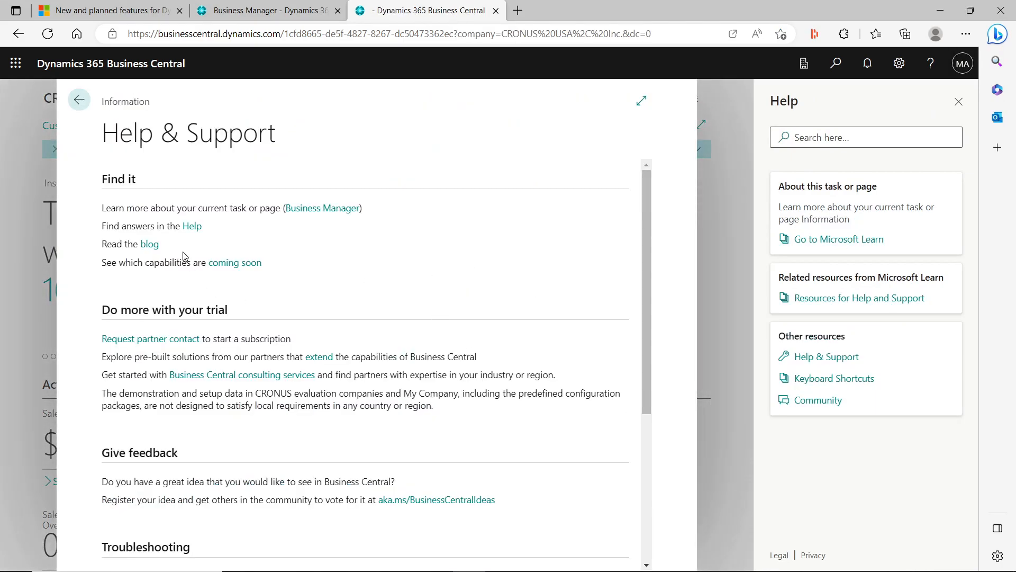
pyautogui.click(233, 263)
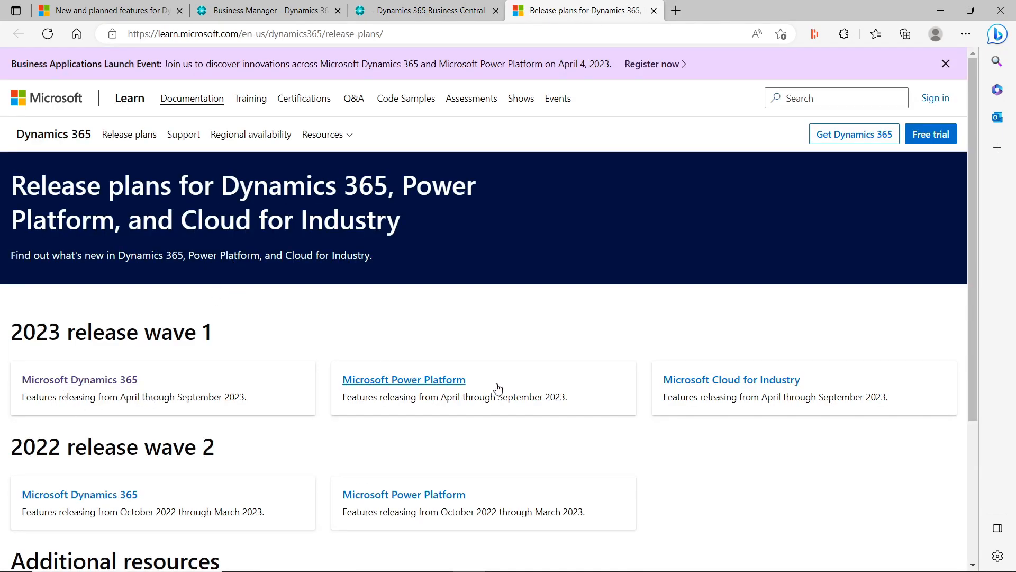
# Open the Microsoft Dynamics 365 release plan for 2023 release wave 1.
pyautogui.scroll(-4, 378, 397)
pyautogui.scroll(4, 386, 418)
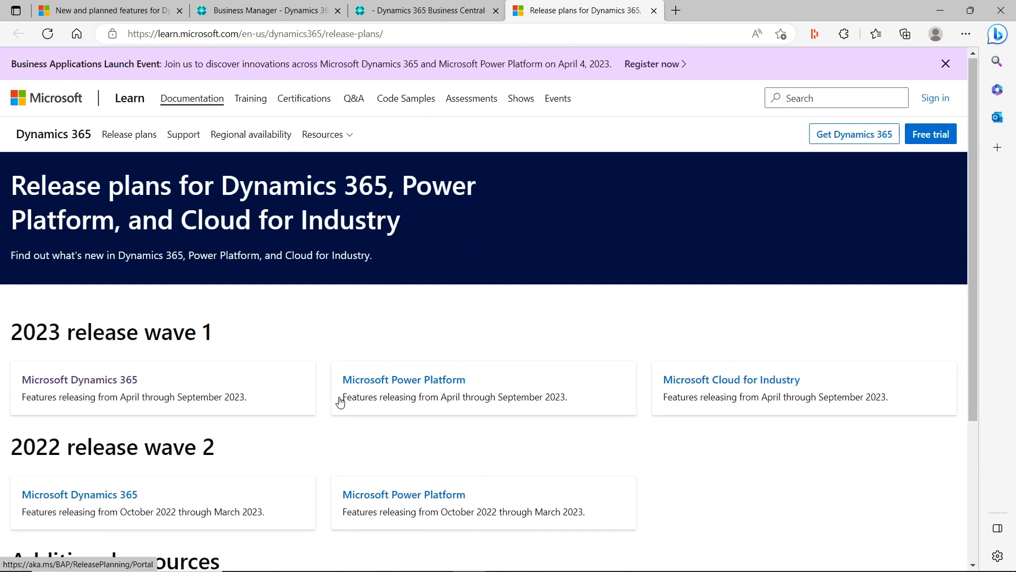
pyautogui.click(97, 389)
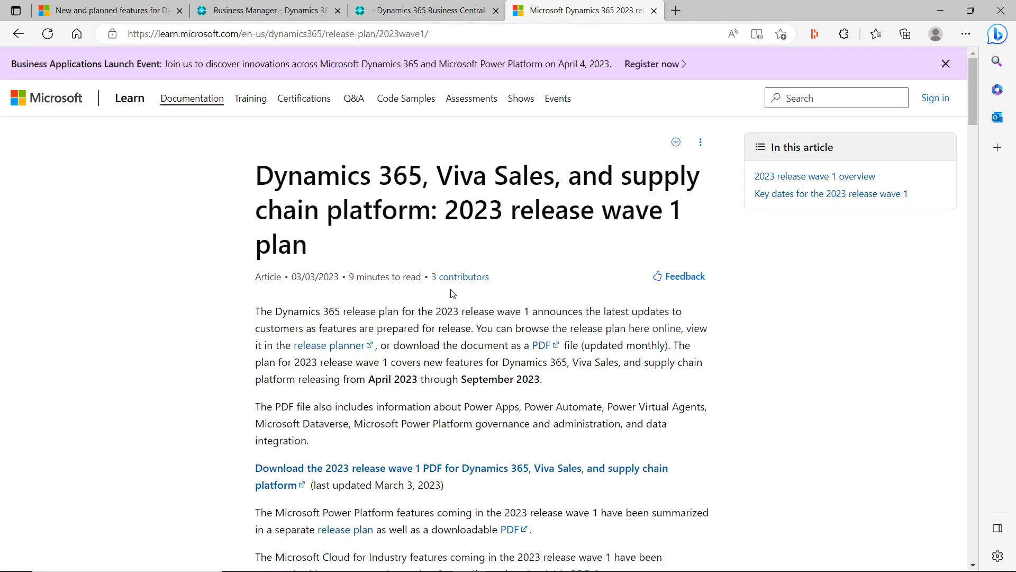
# Expand SMB and Dynamics 365 Business Central in the release plan's contents and open What's new and planned.
pyautogui.scroll(-2, 111, 348)
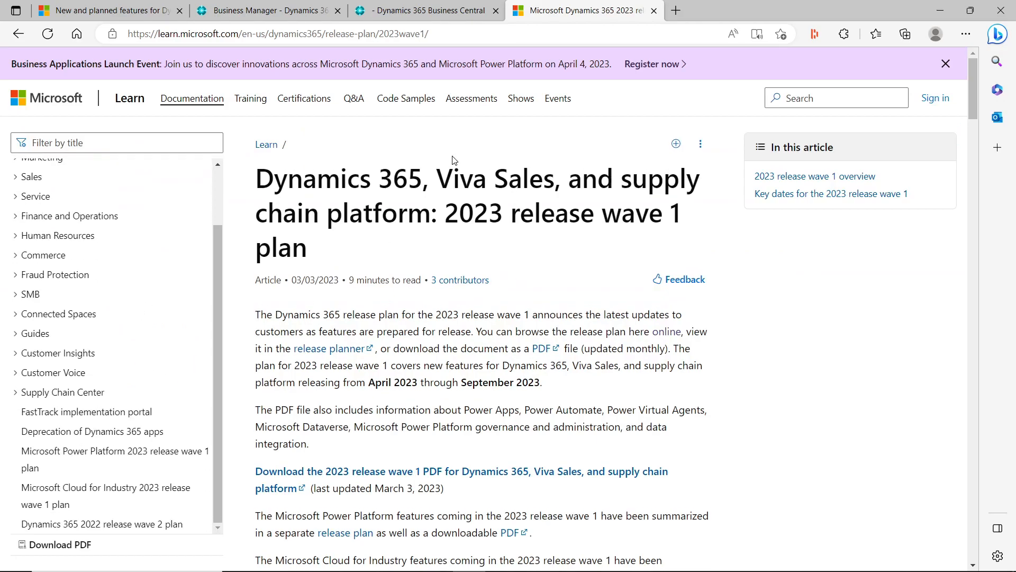
pyautogui.scroll(-4, 154, 381)
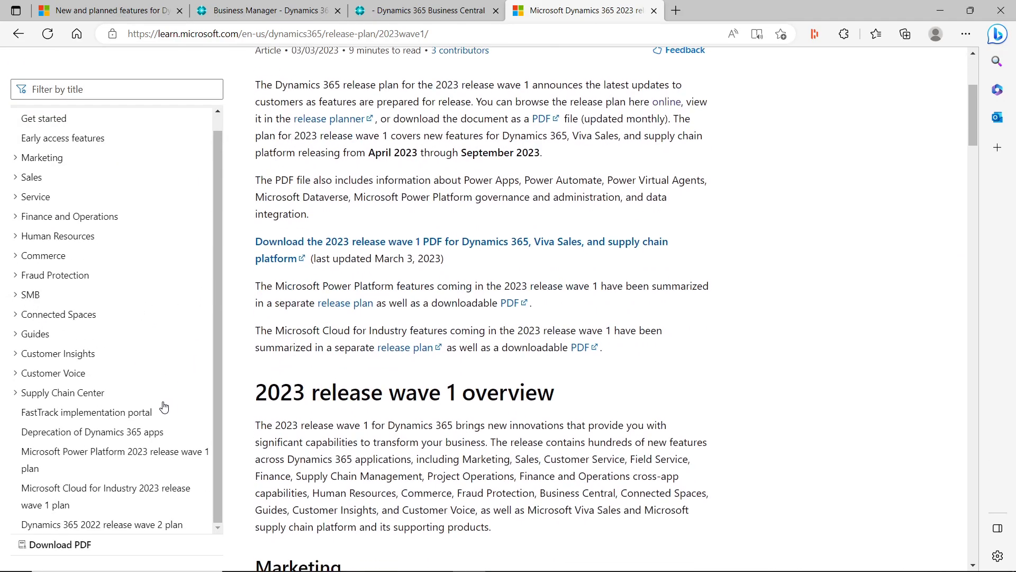
pyautogui.click(13, 295)
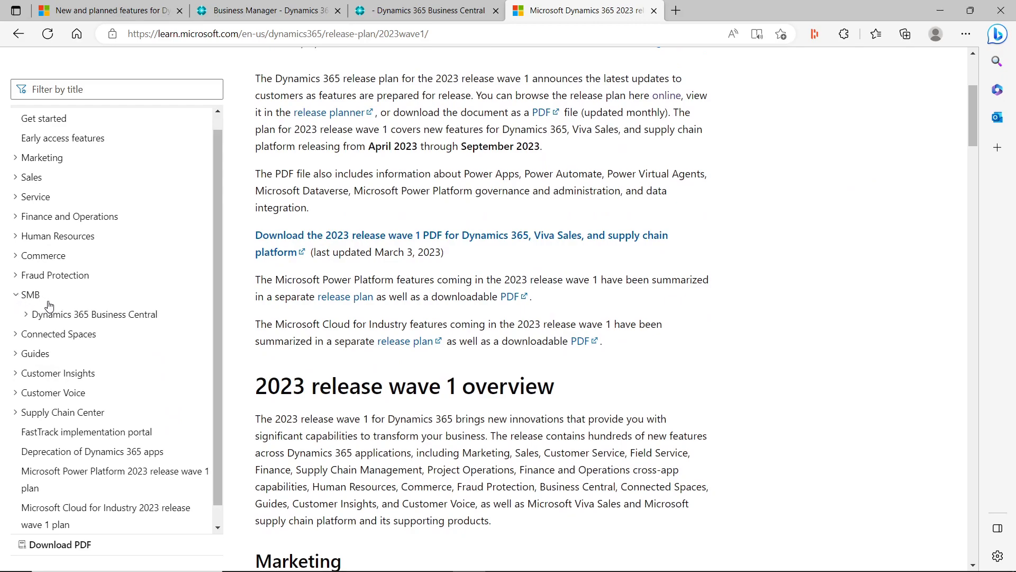
pyautogui.click(26, 316)
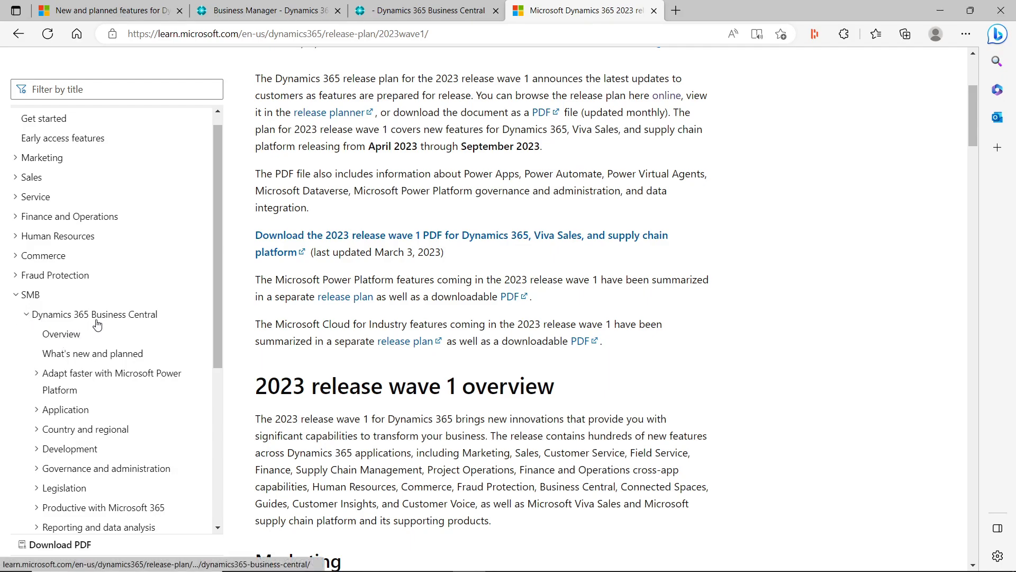
pyautogui.click(76, 354)
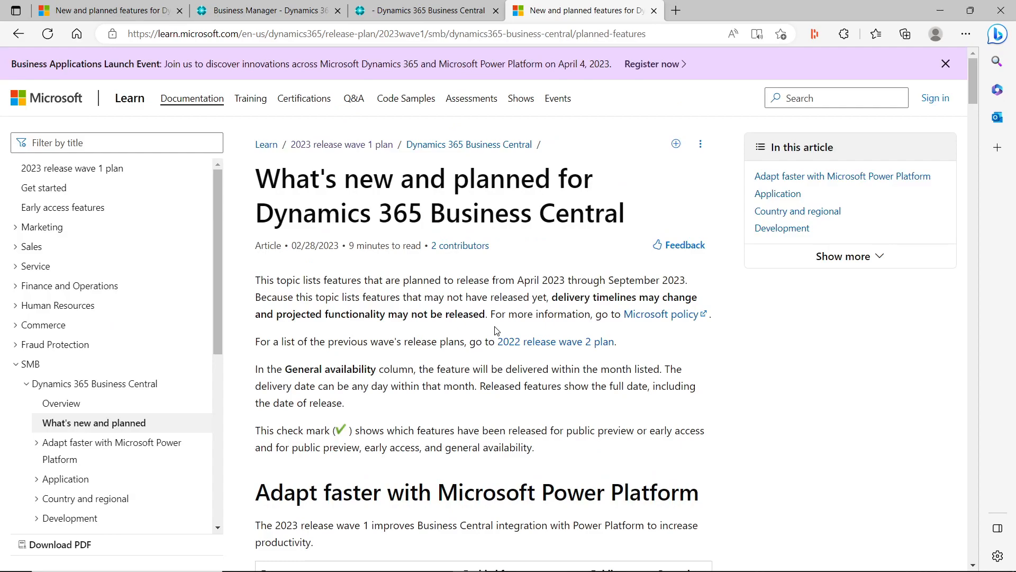
# Skim the What's new and planned page's feature tables, including enablement, public preview and general availability dates.
pyautogui.scroll(-15, 490, 316)
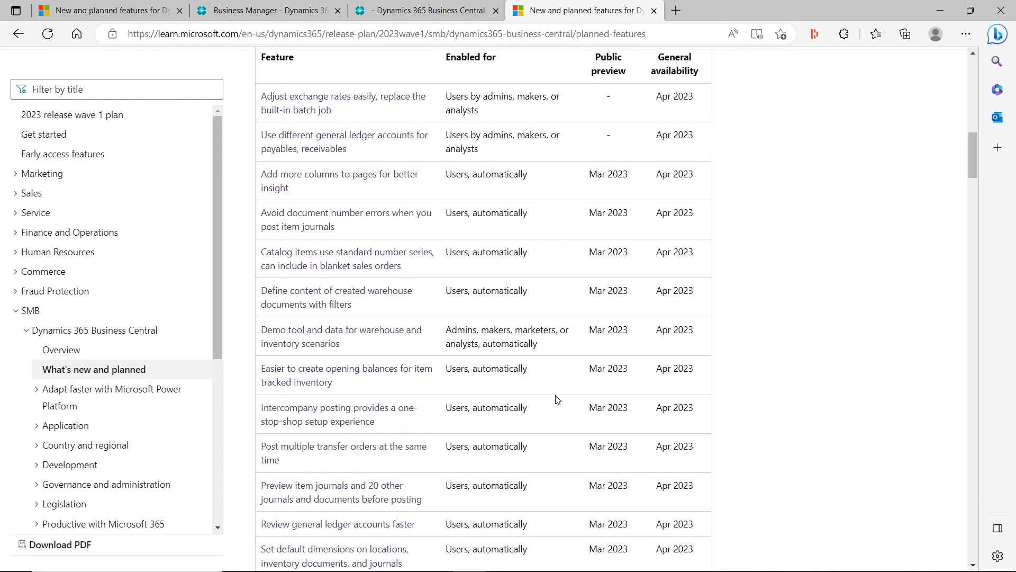
pyautogui.scroll(-10, 627, 412)
pyautogui.scroll(20, 618, 425)
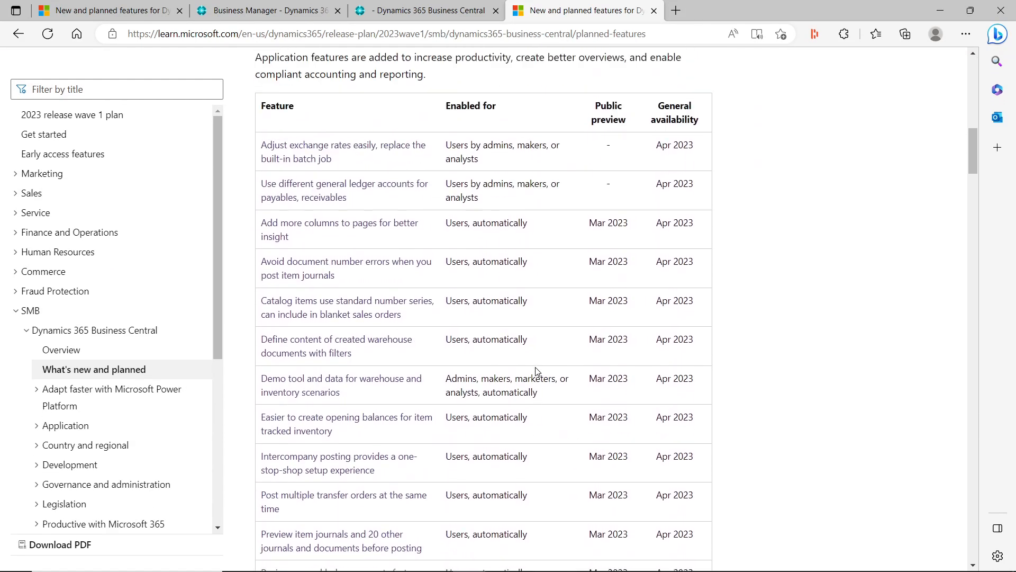
pyautogui.scroll(5, 540, 367)
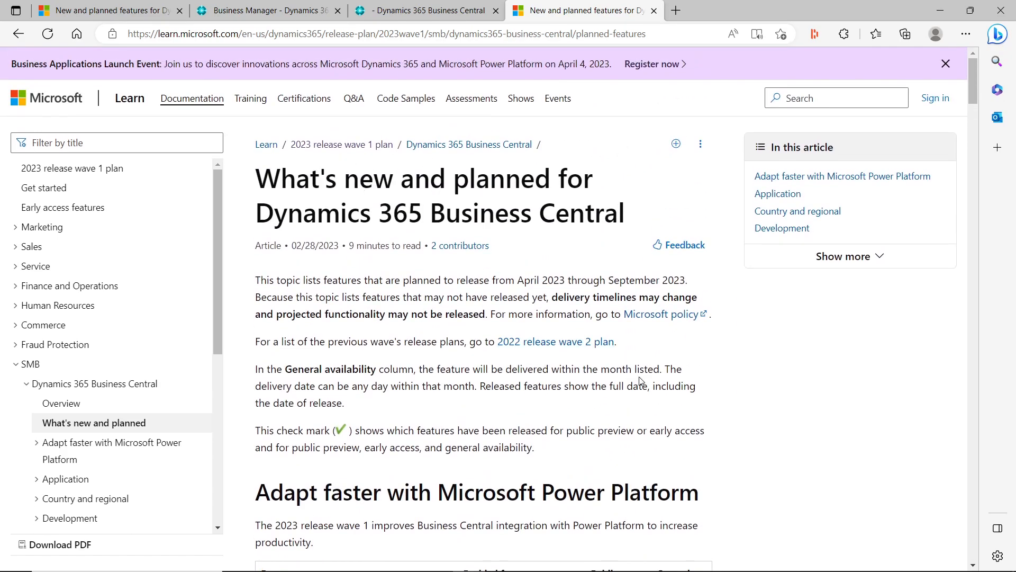
pyautogui.scroll(-10, 635, 381)
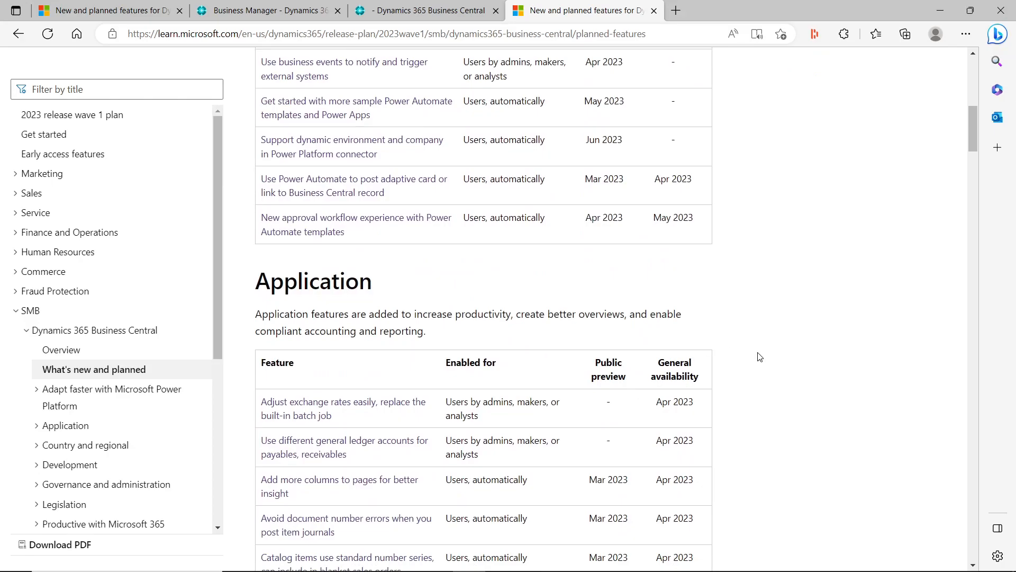
pyautogui.scroll(-6, 812, 347)
pyautogui.scroll(-15, 808, 360)
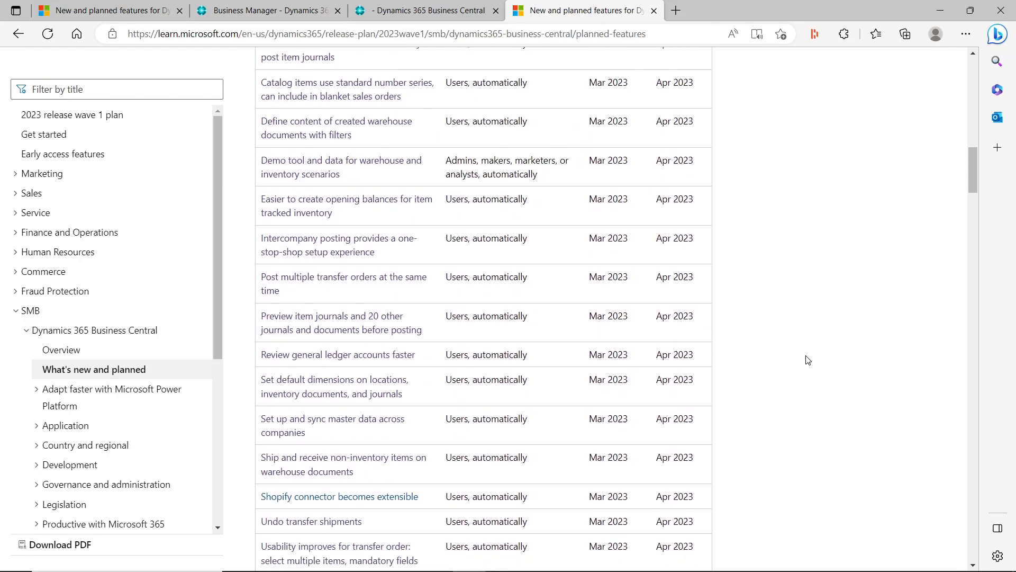
pyautogui.scroll(-8, 804, 368)
pyautogui.scroll(20, 826, 363)
pyautogui.scroll(12, 839, 364)
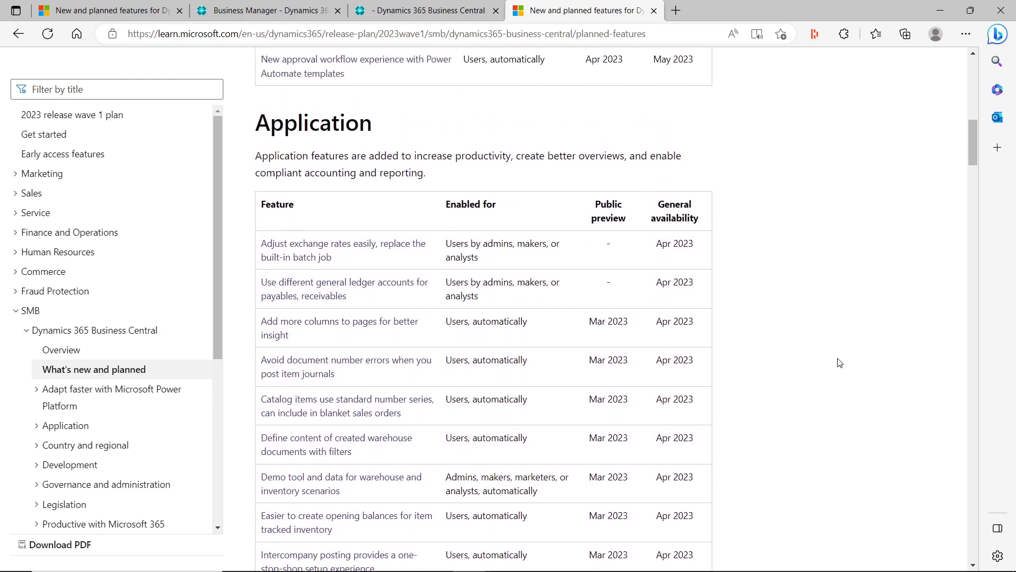
pyautogui.scroll(5, 838, 362)
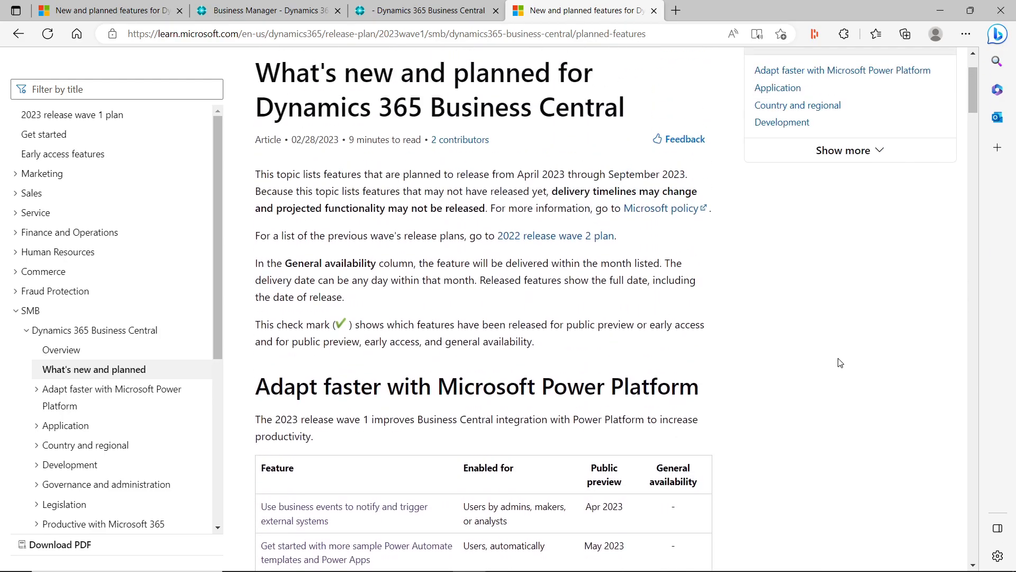
# Return to the CRONUS USA, Inc. home page in Business Central and close Help & Support and the Help pane.
pyautogui.click(453, 12)
pyautogui.click(78, 102)
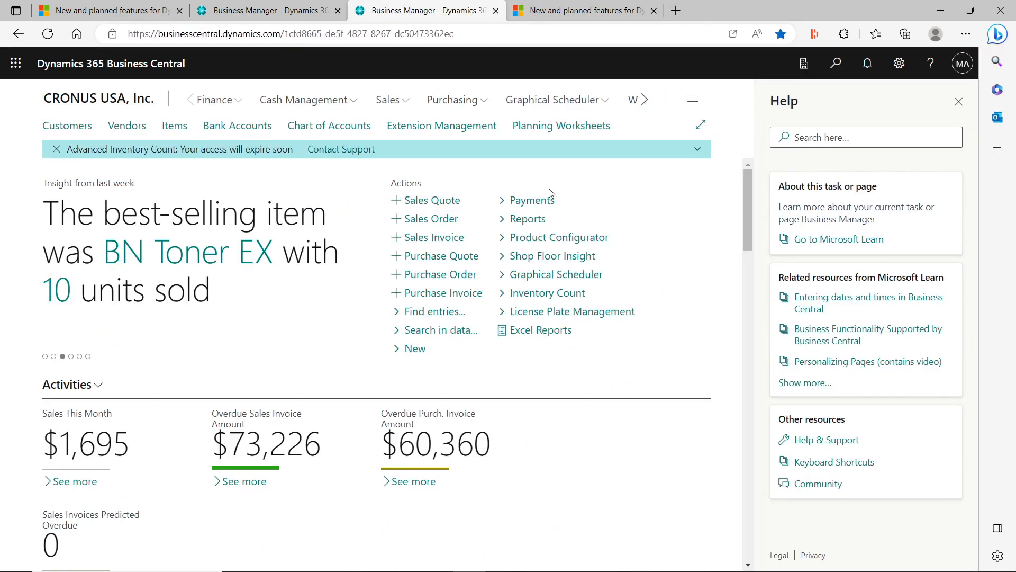
pyautogui.click(958, 101)
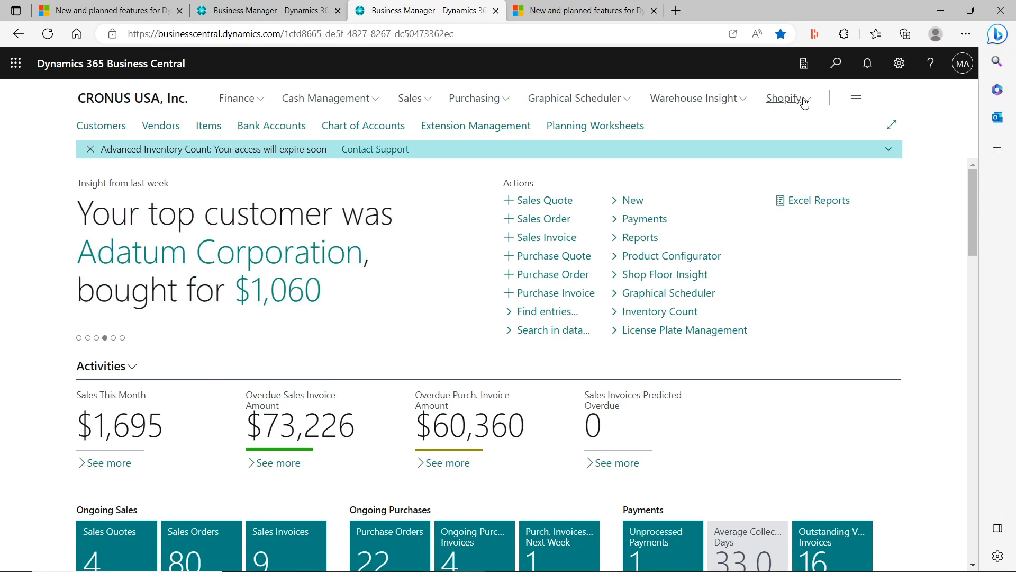
# Reopen Help & Support and view the version details under Troubleshooting.
pyautogui.click(931, 63)
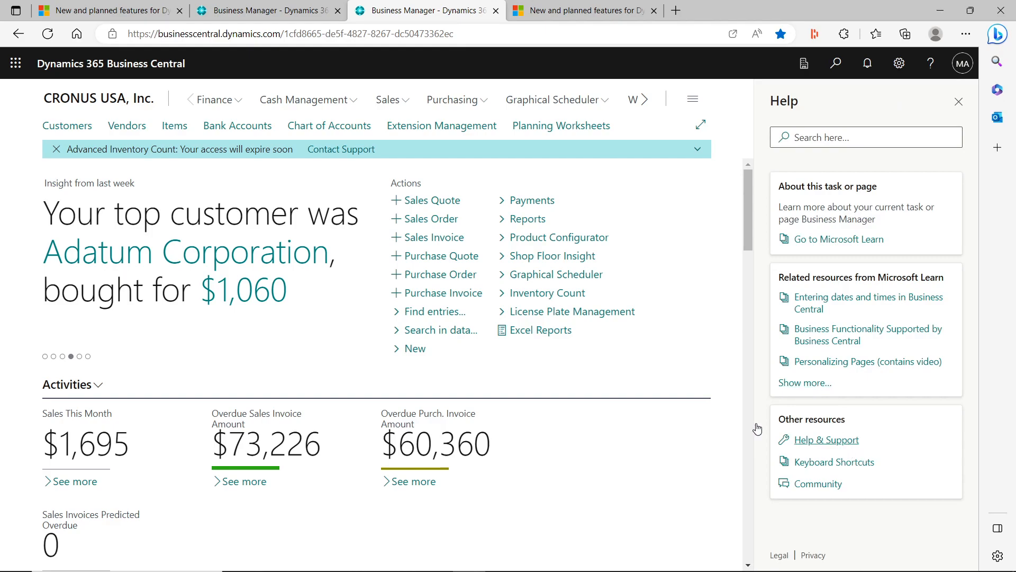
pyautogui.click(791, 438)
pyautogui.scroll(-5, 326, 421)
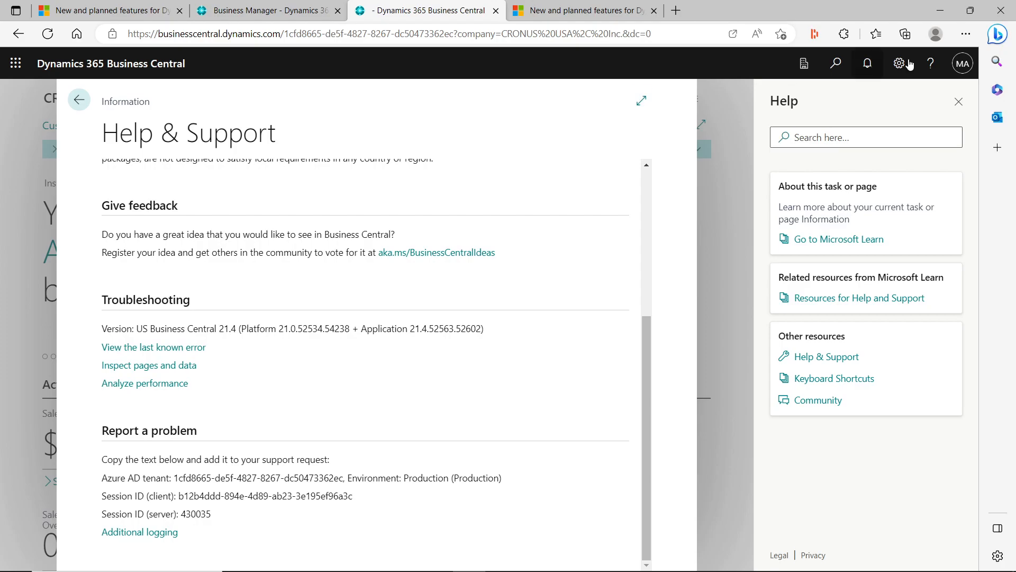
# Close the Help pane and the production Business Central page, and switch to the sandbox environment's home page.
pyautogui.click(958, 101)
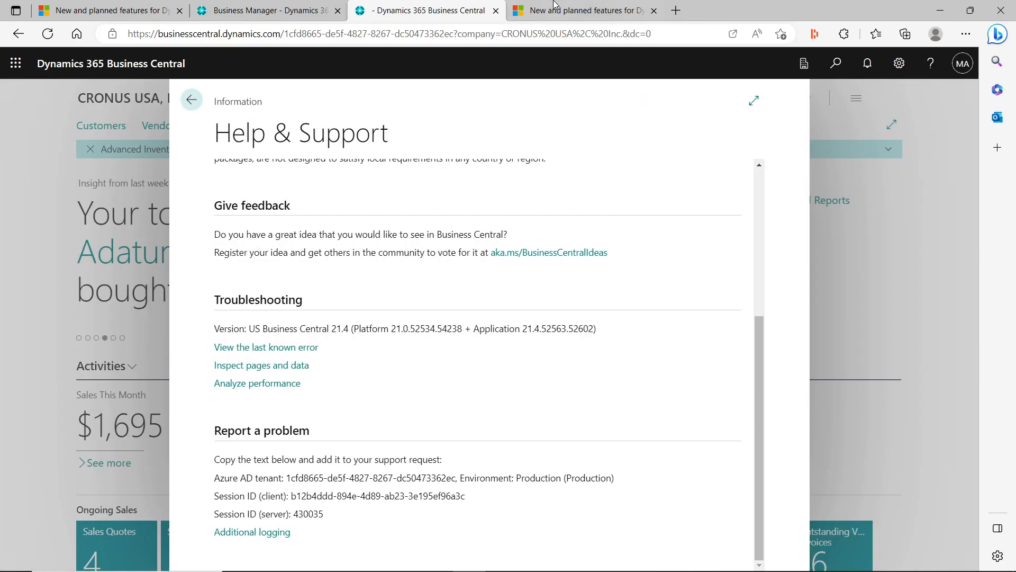
pyautogui.click(496, 10)
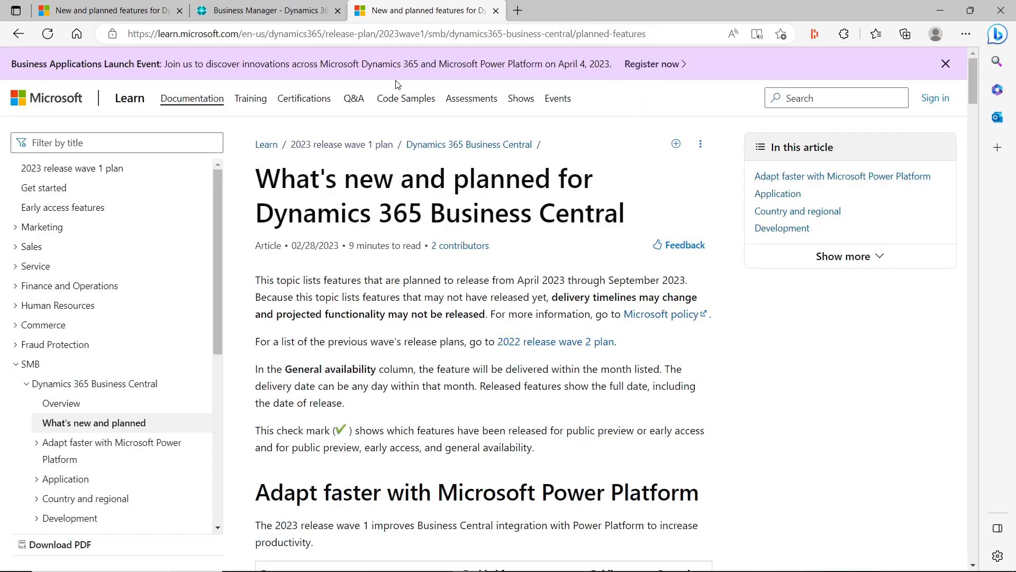
pyautogui.click(271, 8)
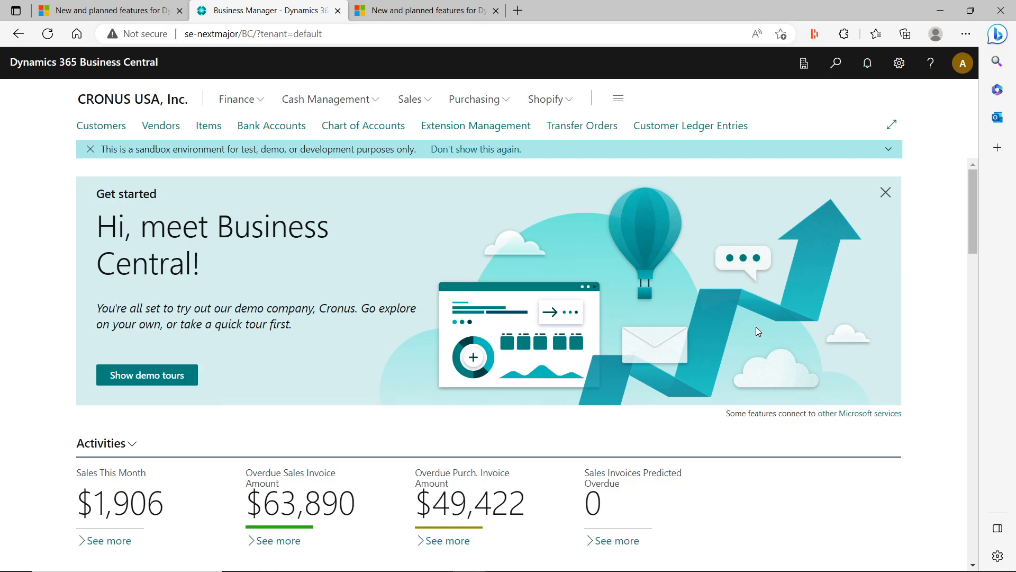
# Return to the What's new and planned page and review the Adapt faster with Microsoft Power Platform table.
pyautogui.click(430, 16)
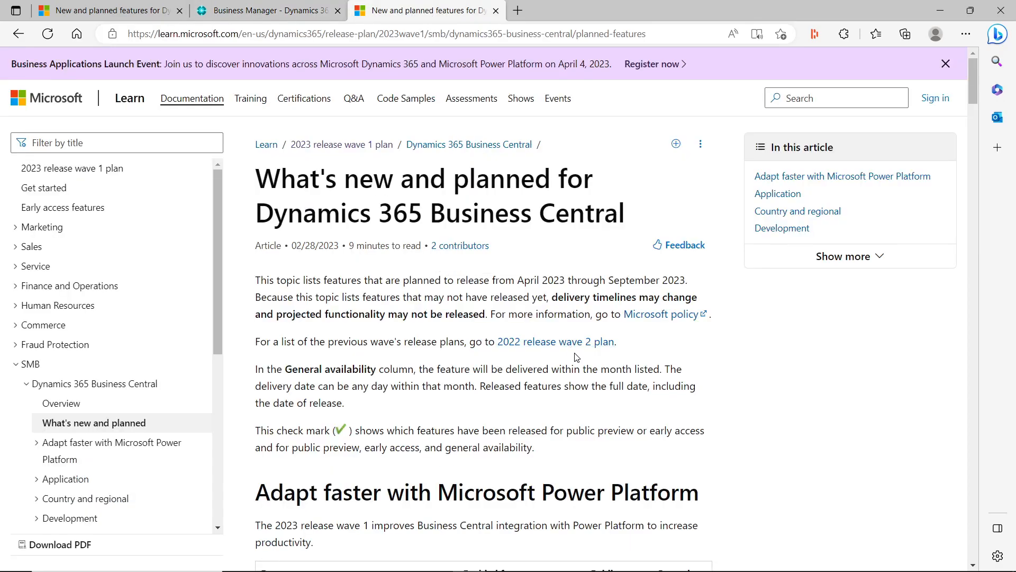
pyautogui.scroll(-3, 577, 367)
pyautogui.scroll(-1, 577, 367)
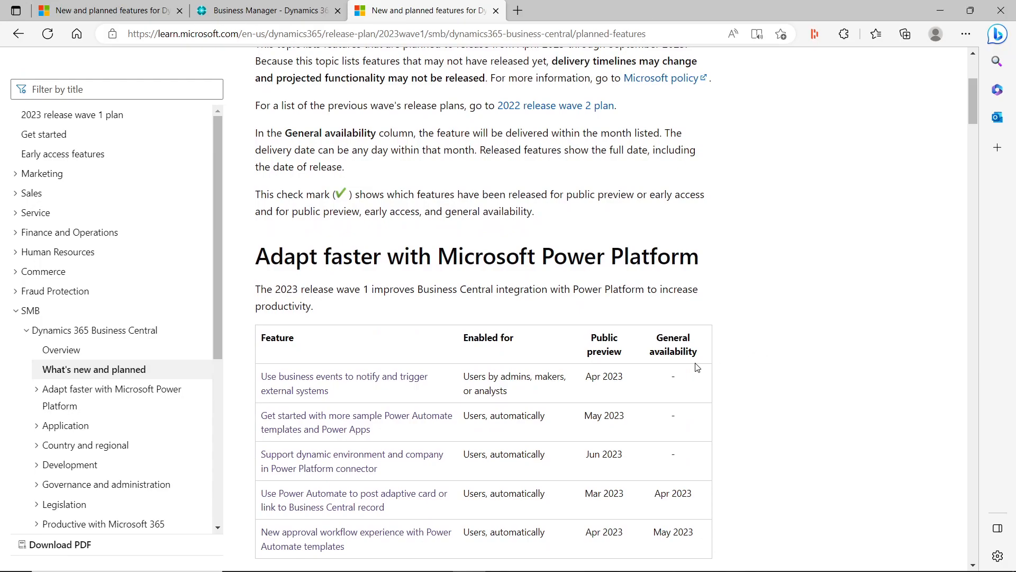
pyautogui.scroll(-1, 698, 365)
pyautogui.scroll(-3, 699, 365)
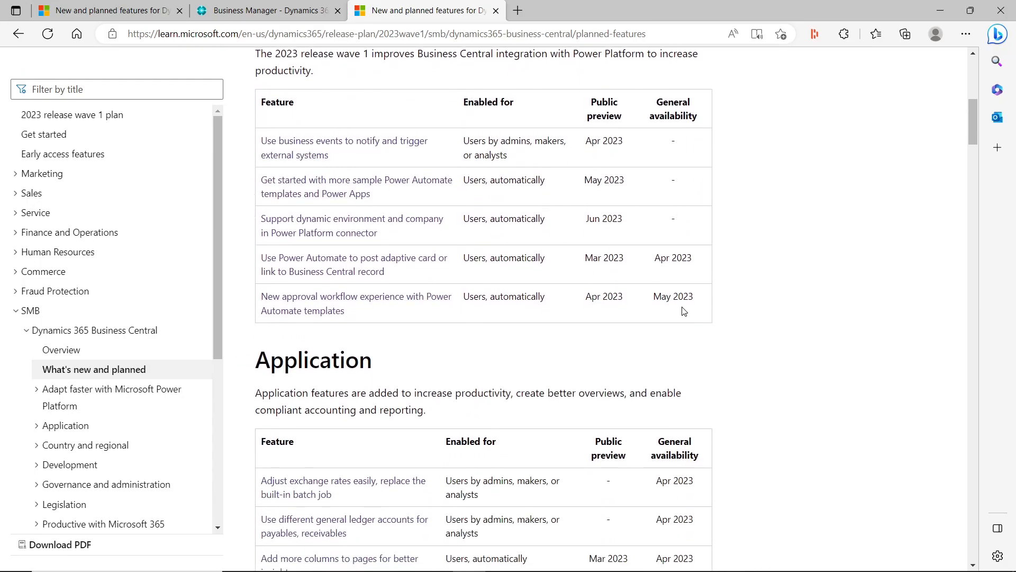
pyautogui.scroll(1, 684, 311)
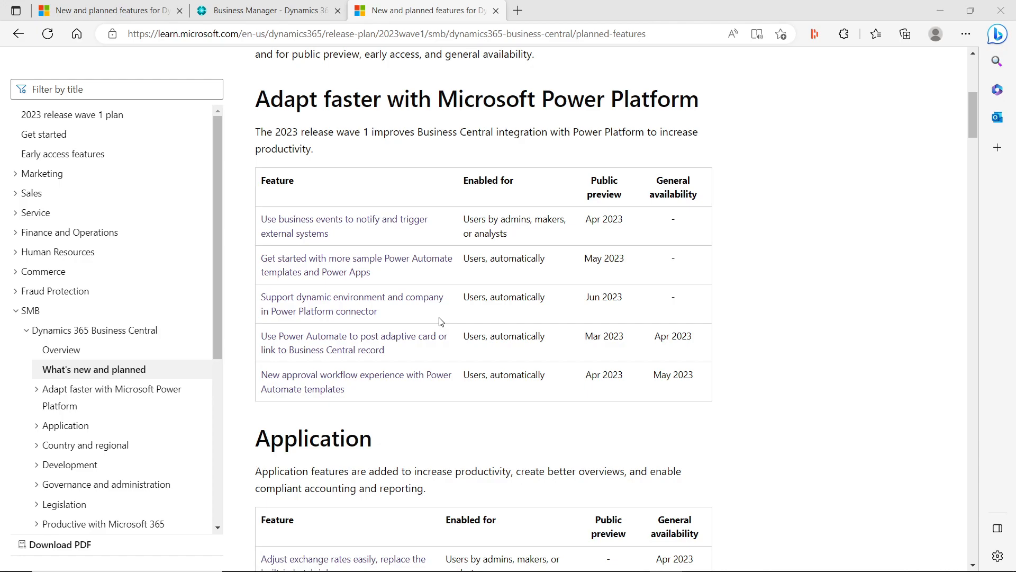
# Examine the Application feature table with its preview and availability dates, and continue to the country/regional expansion entries.
pyautogui.scroll(-7, 441, 321)
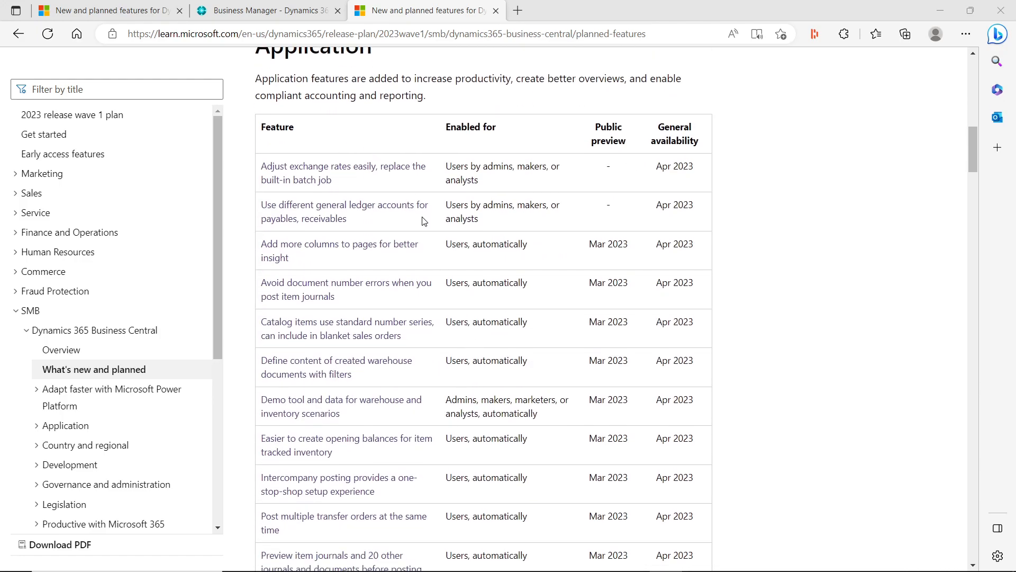
pyautogui.scroll(2, 425, 221)
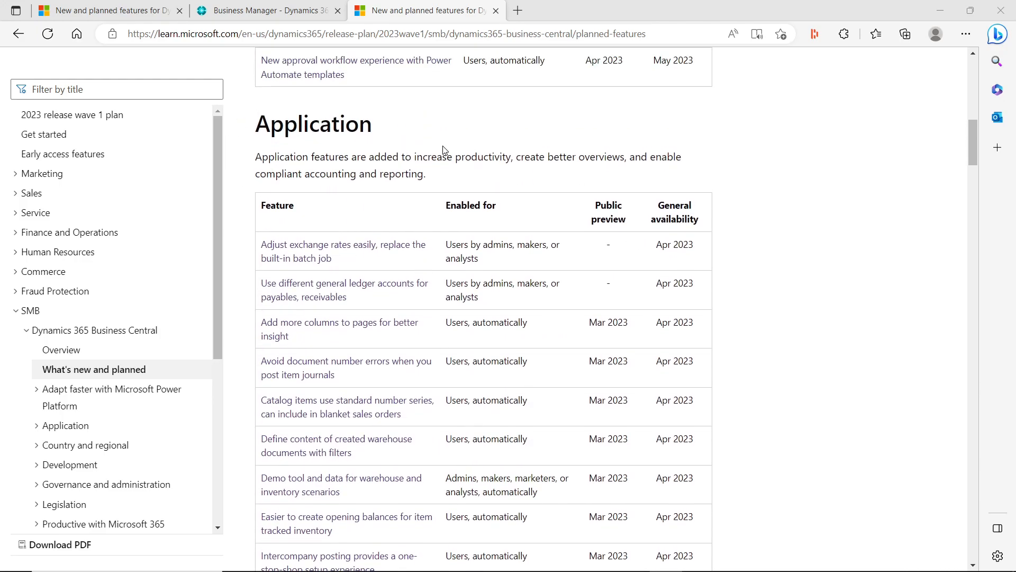
pyautogui.scroll(-7, 556, 256)
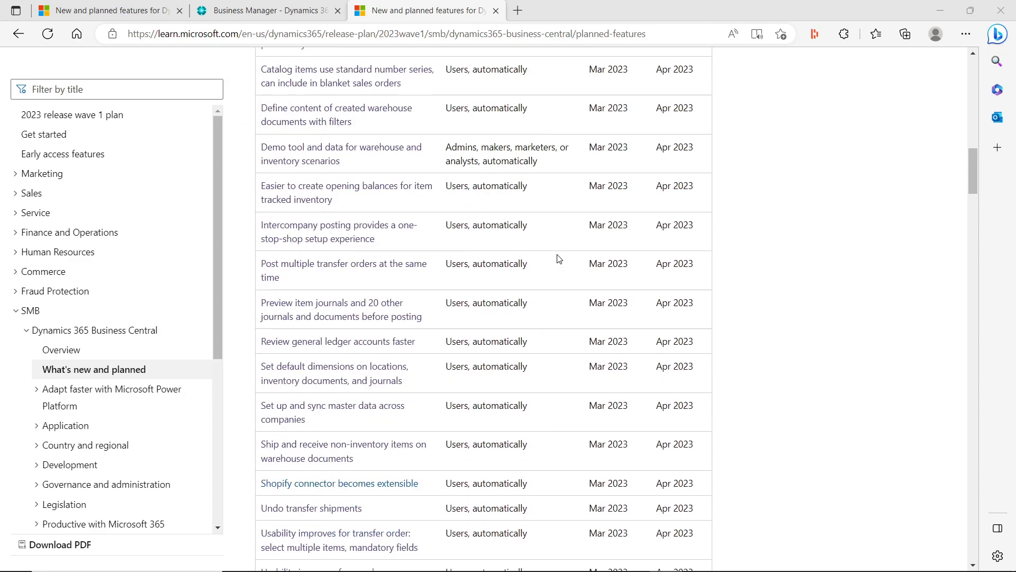
pyautogui.scroll(7, 559, 258)
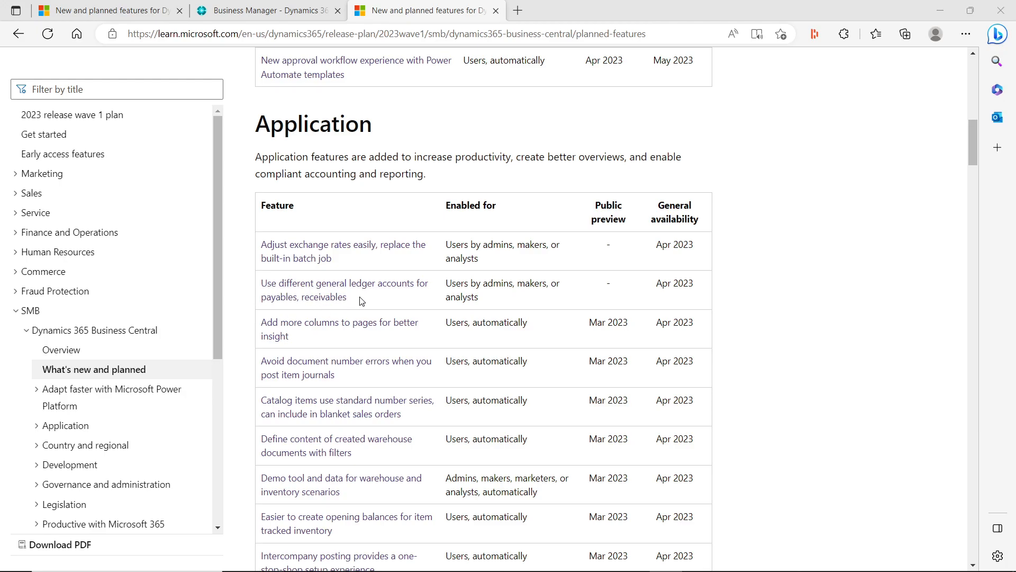
pyautogui.scroll(-1, 509, 318)
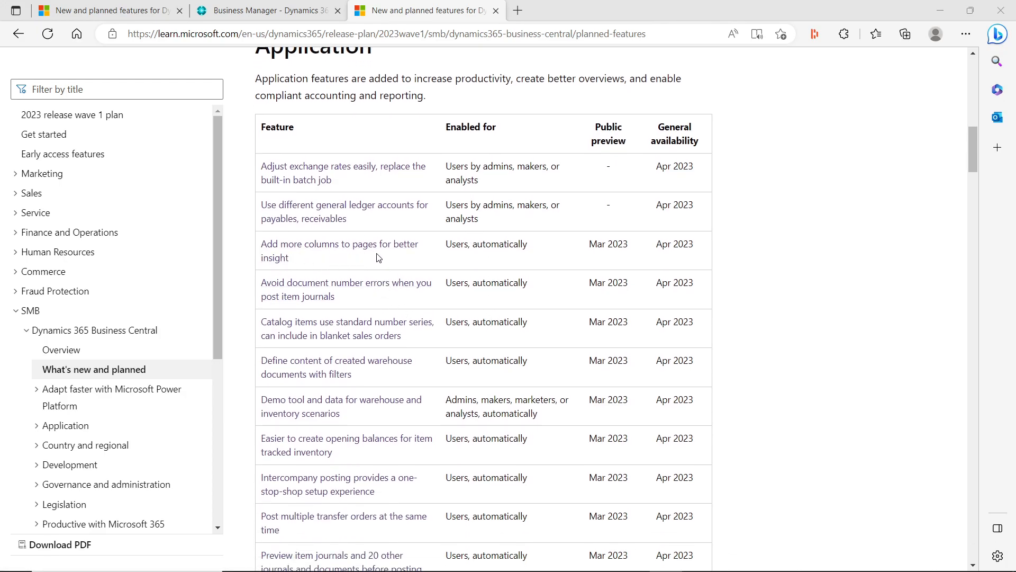
pyautogui.scroll(-1, 381, 259)
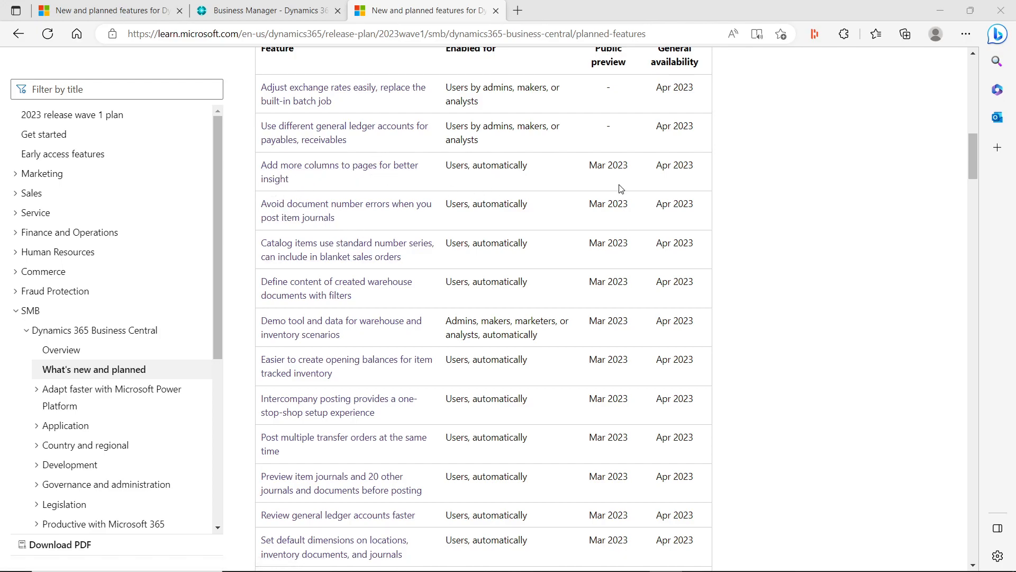
pyautogui.scroll(-1, 762, 348)
pyautogui.scroll(-20, 761, 348)
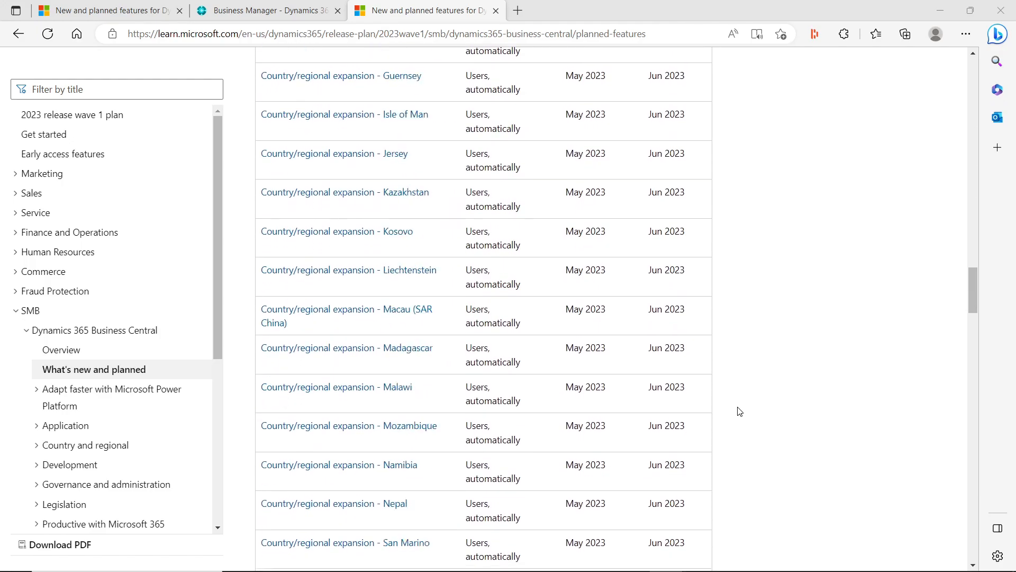
# Review the remaining feature tables from Legislation and Productive with Microsoft 365 through Service and platform to User experiences.
pyautogui.scroll(-20, 740, 420)
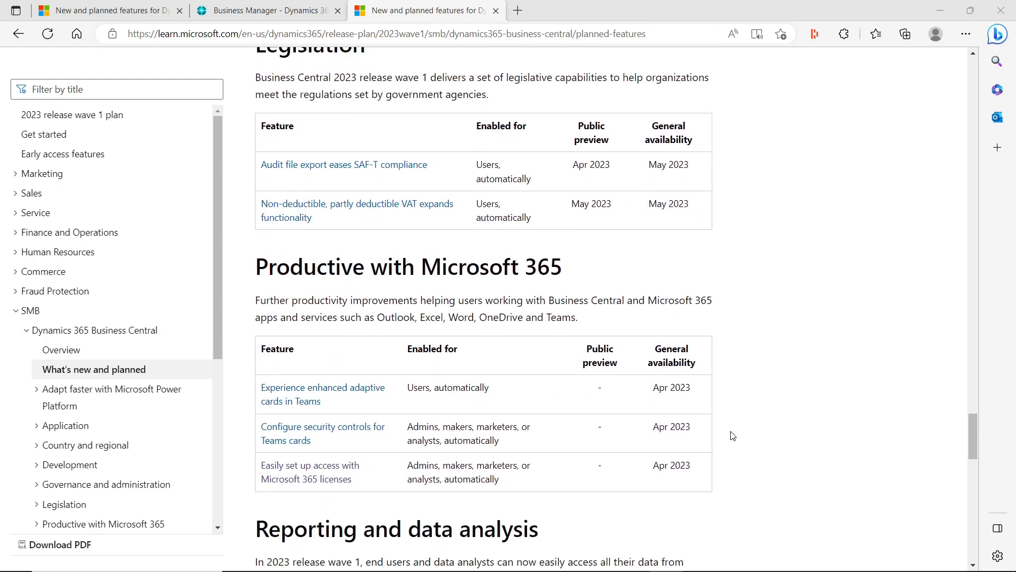
pyautogui.scroll(-10, 733, 430)
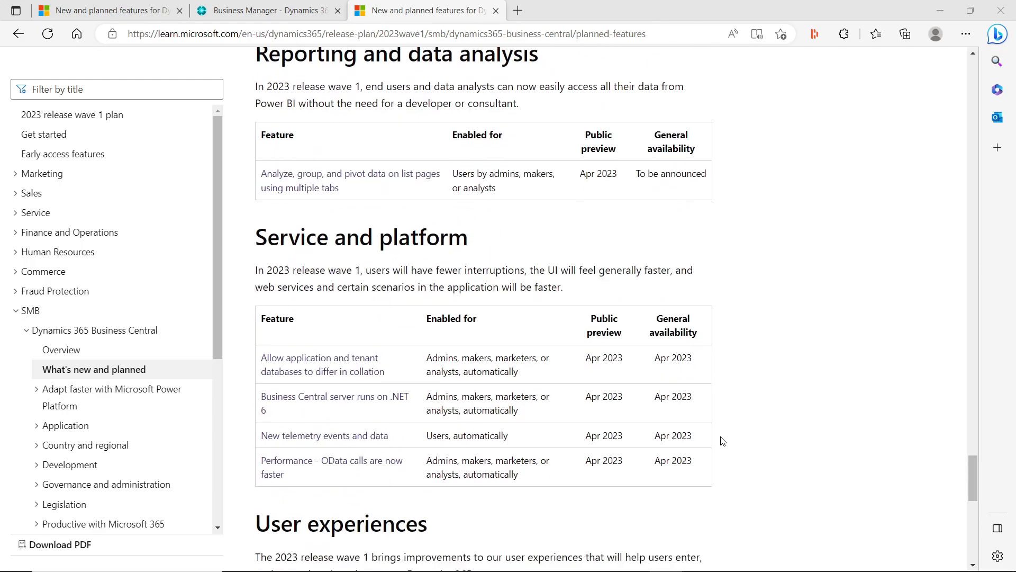
pyautogui.scroll(-2, 719, 448)
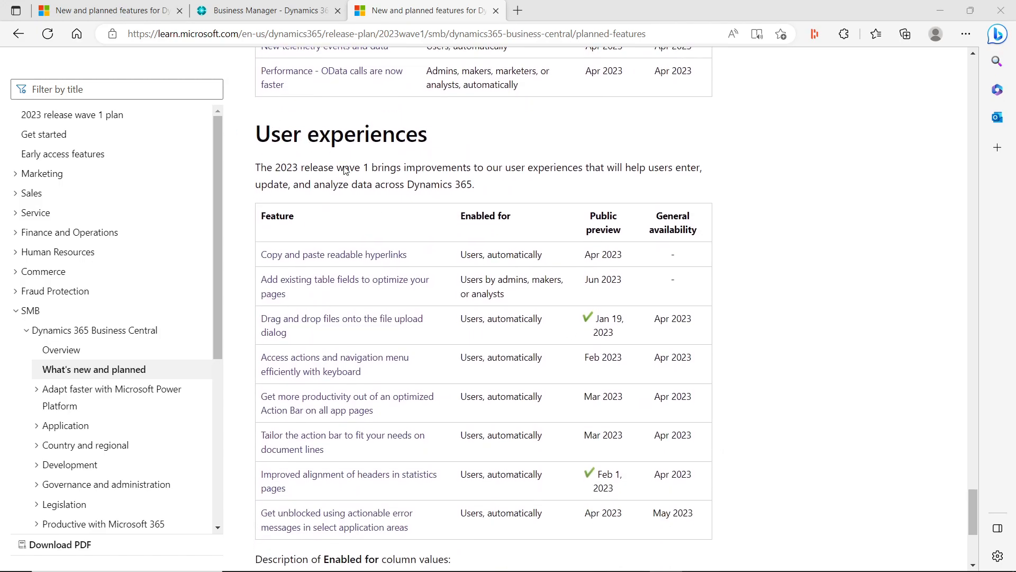
pyautogui.scroll(-2, 556, 388)
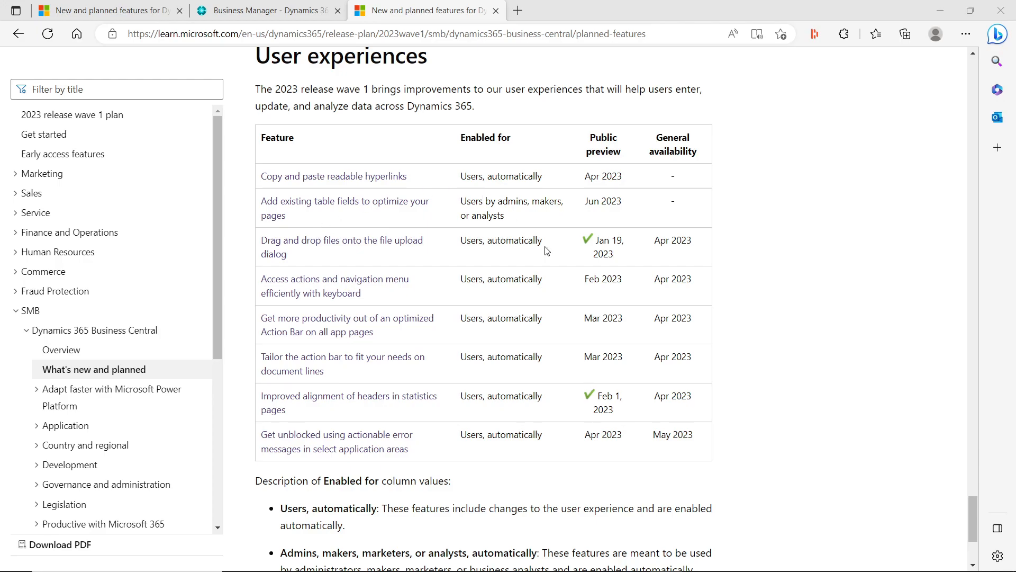
# Return to the Application feature table and find the entry about avoiding document number errors when posting item journals.
pyautogui.scroll(20, 651, 302)
pyautogui.scroll(20, 656, 277)
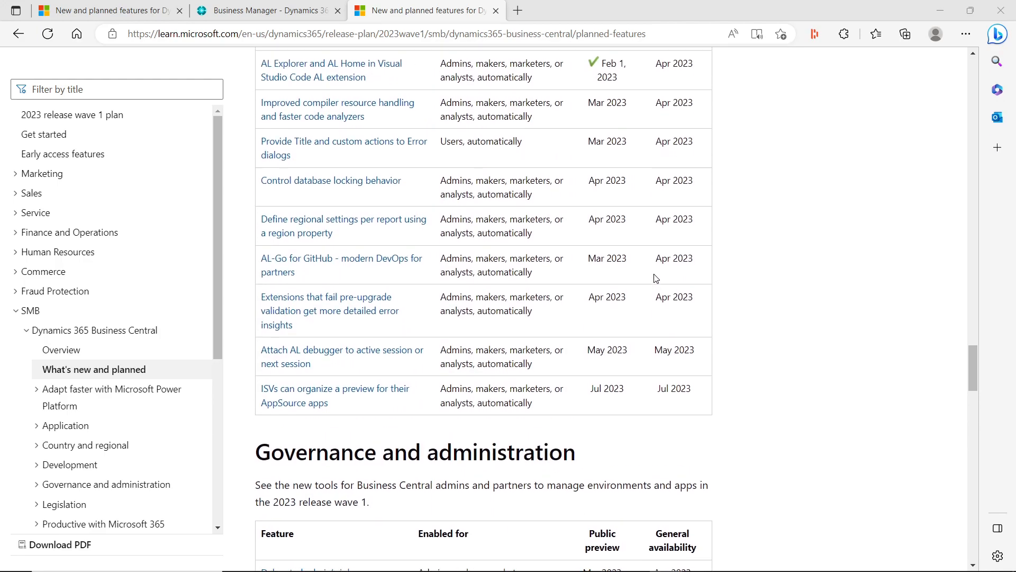
pyautogui.scroll(20, 656, 277)
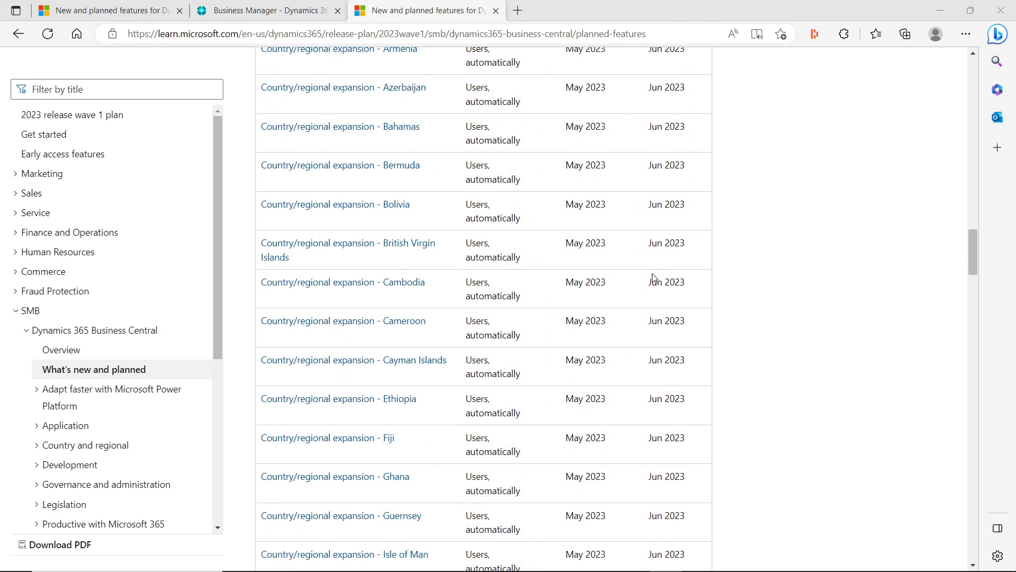
pyautogui.scroll(3, 653, 271)
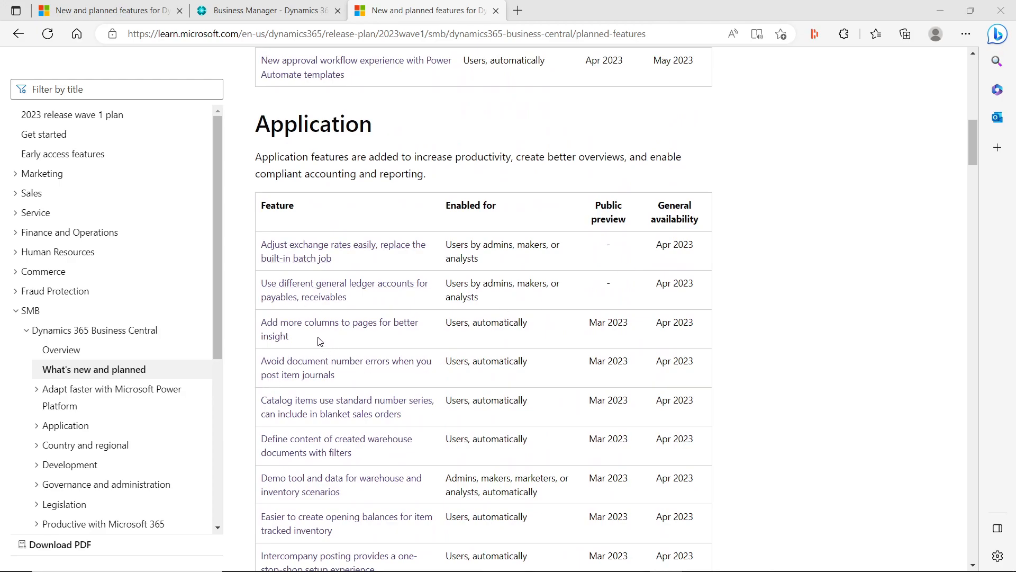
pyautogui.scroll(-2, 346, 354)
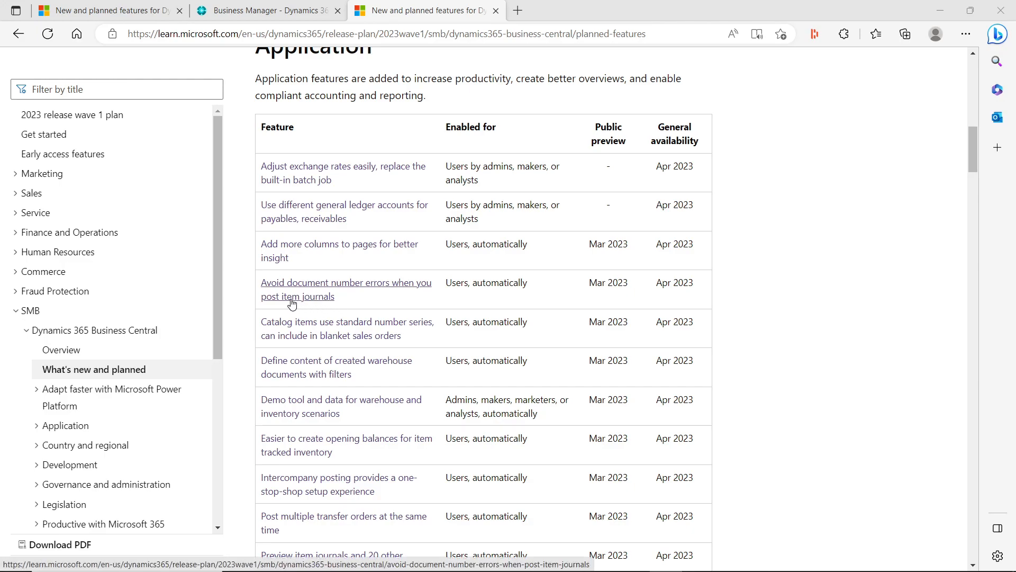
# Switch to the Business Central sandbox, search for "item jour" and open the Item Journals page.
pyautogui.click(264, 16)
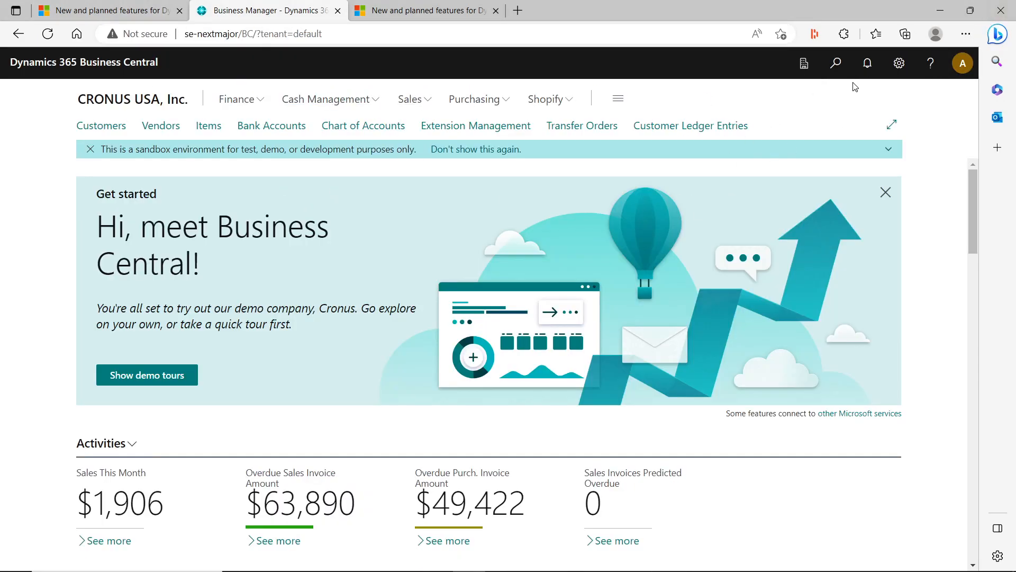
pyautogui.click(841, 69)
pyautogui.write('item')
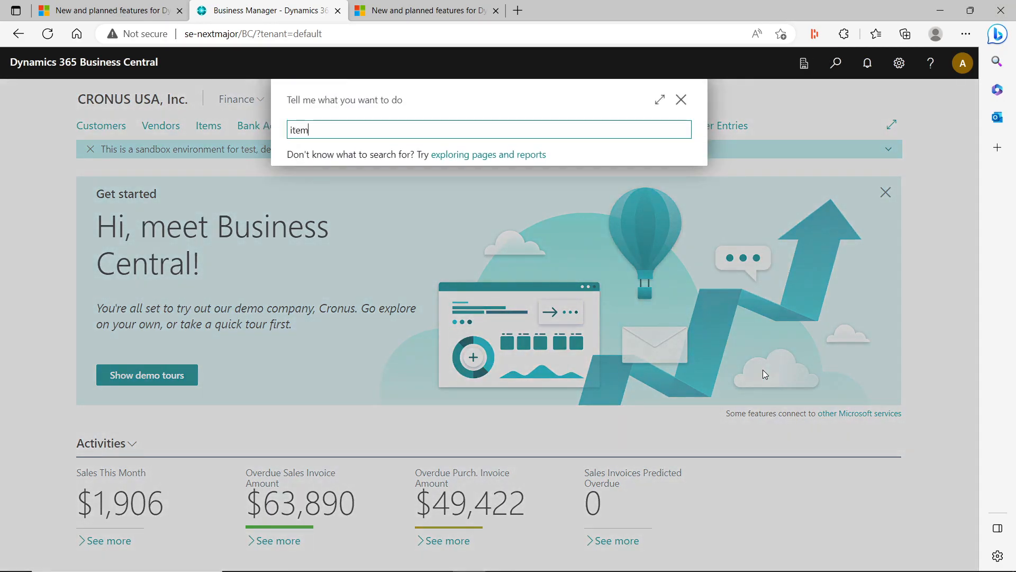
pyautogui.write(' jour')
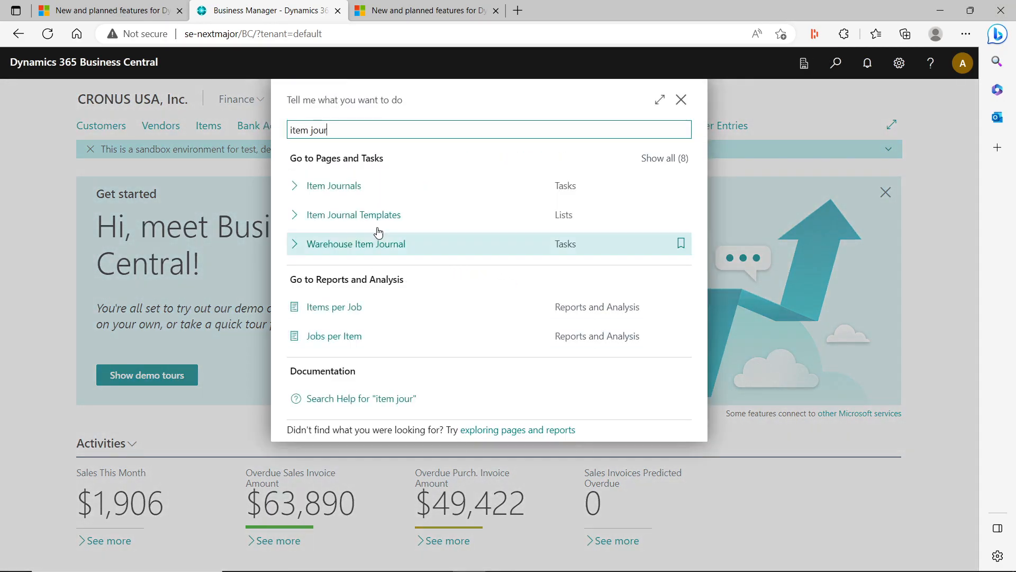
pyautogui.click(351, 187)
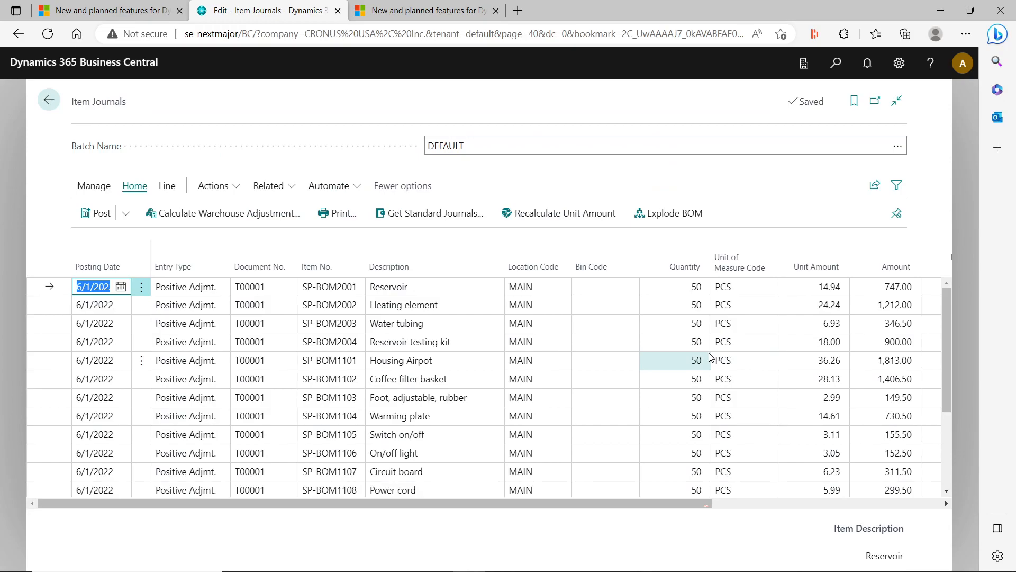
# Clear the Document No. values on the Reservoir and Heating element journal lines.
pyautogui.click(275, 289)
pyautogui.press('BackSpace')
pyautogui.press('Tab')
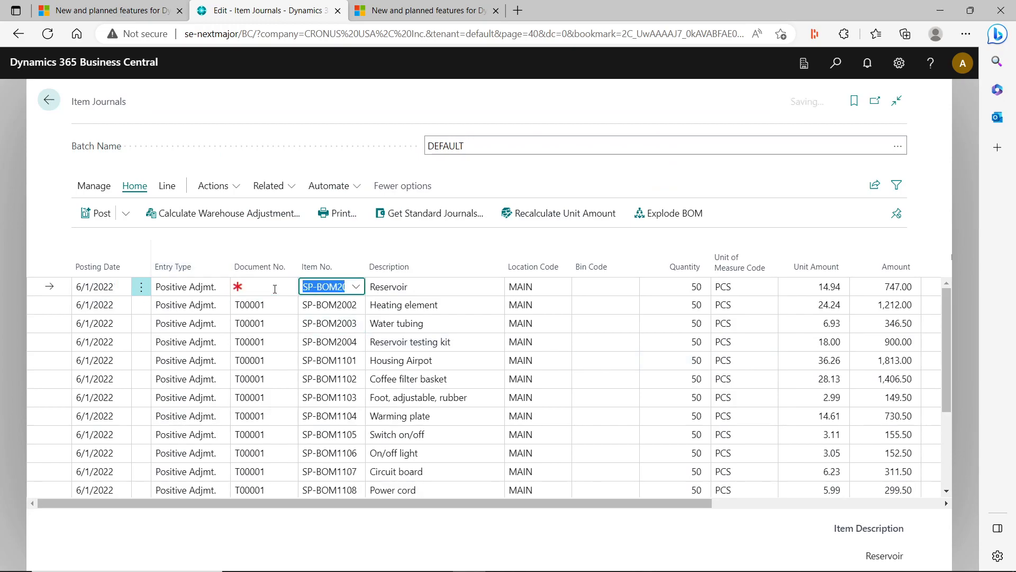
pyautogui.click(272, 305)
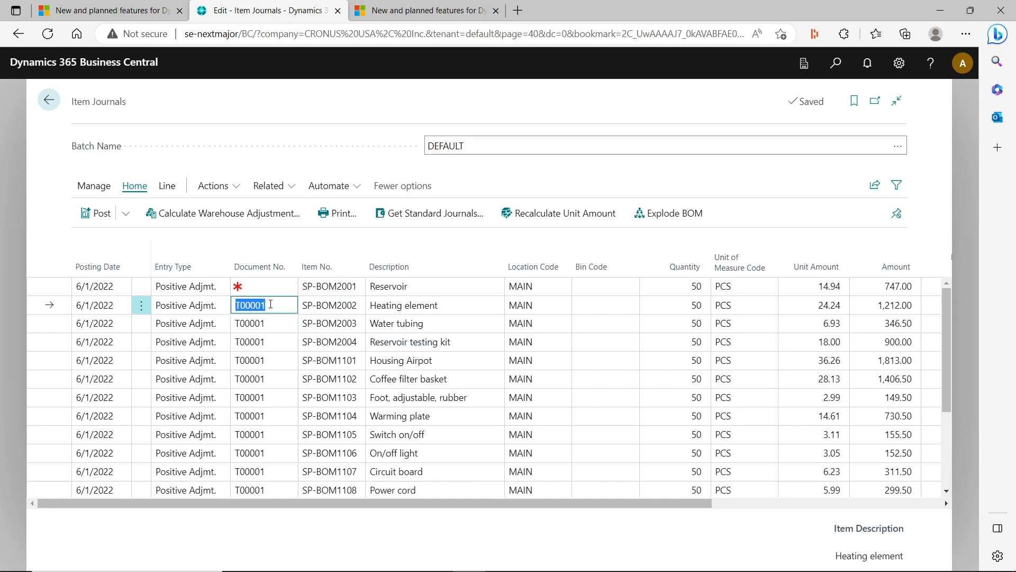
pyautogui.press('BackSpace')
pyautogui.press('Tab')
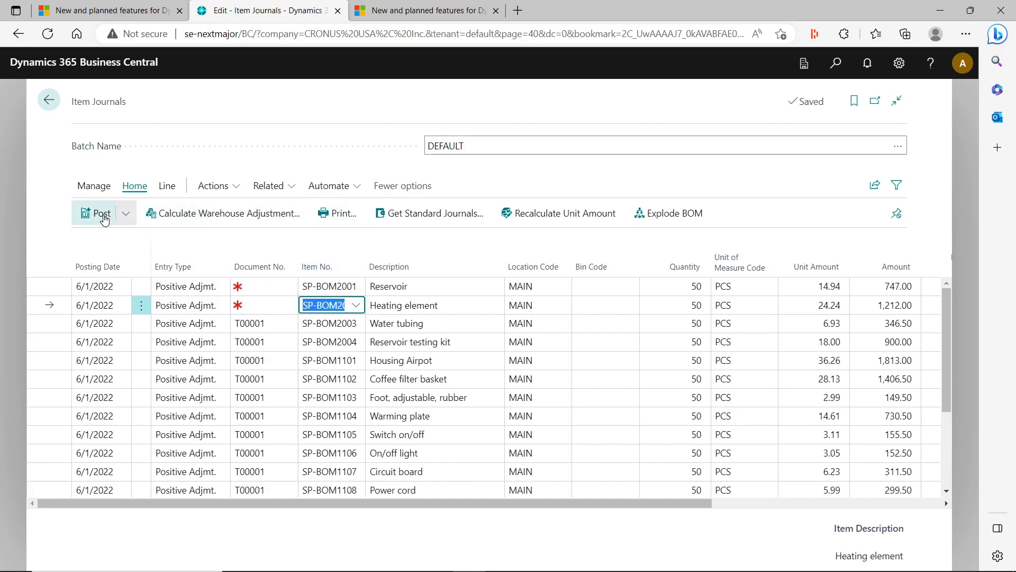
# Try to post the item journal lines with the blank document numbers, and dismiss the resulting dialog.
pyautogui.click(125, 214)
pyautogui.click(125, 233)
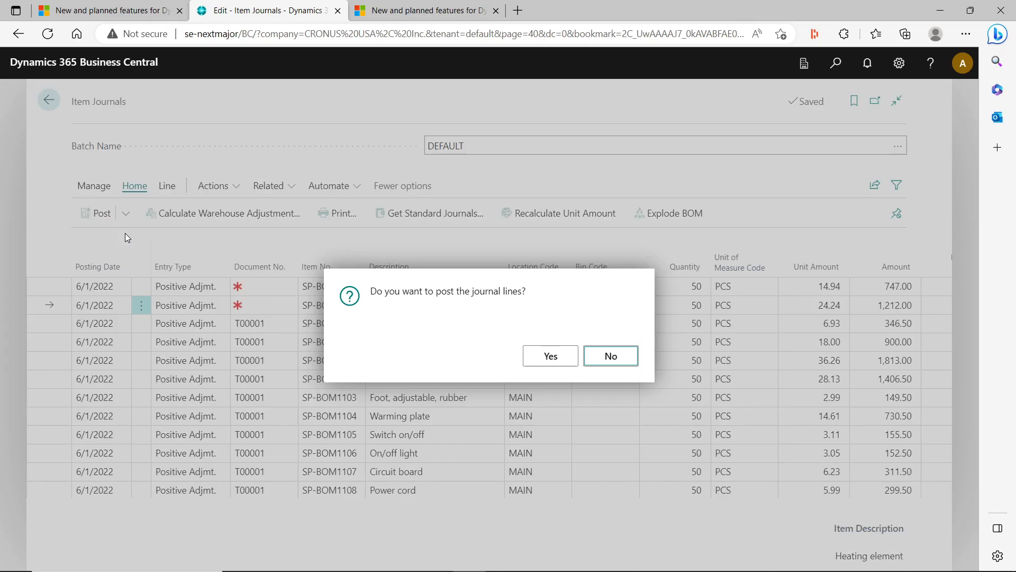
pyautogui.click(539, 359)
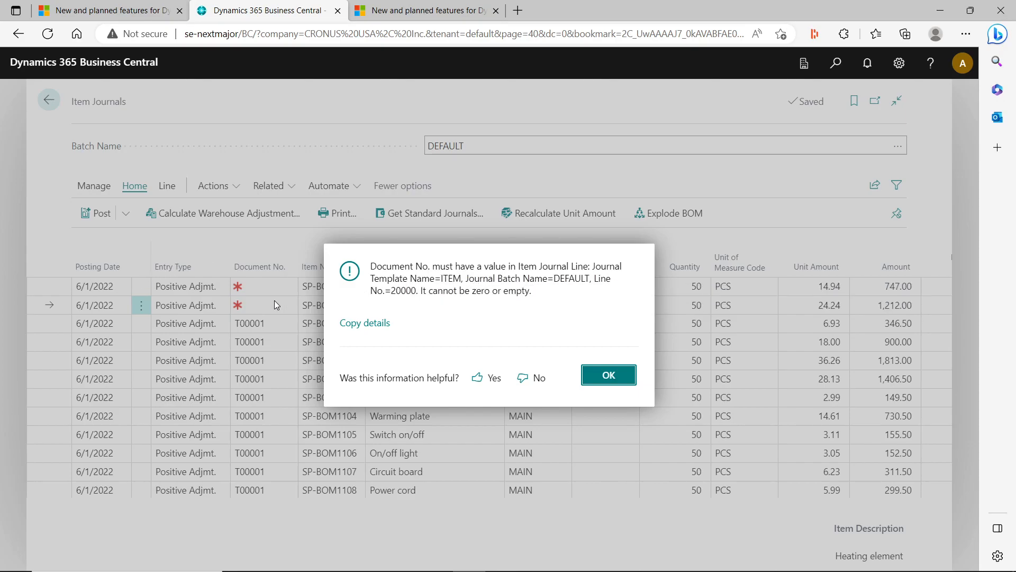
pyautogui.click(611, 377)
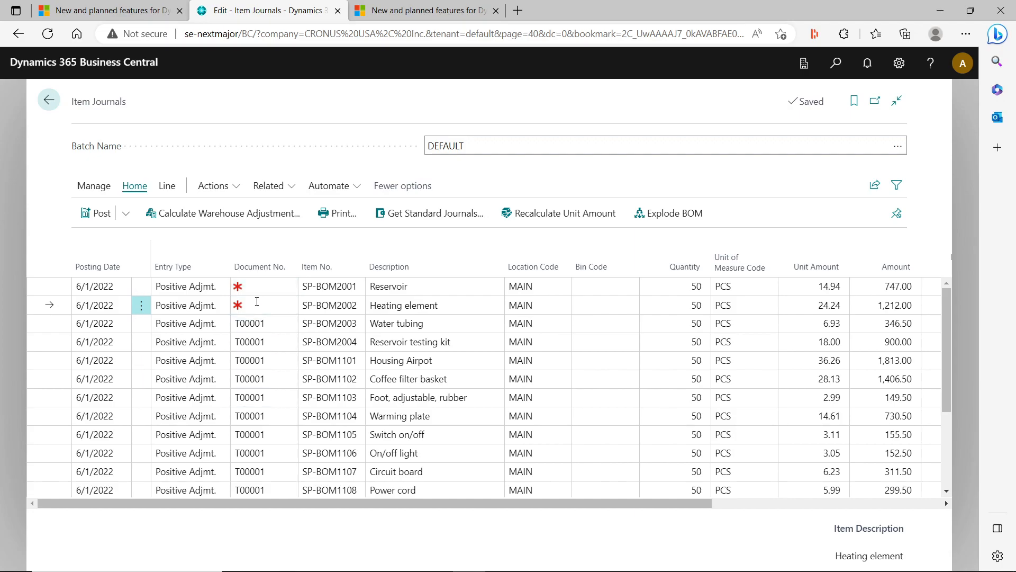
# Inspect the No. Series setting of the DEFAULT batch in Item Journal Batches, and close the list without changing it.
pyautogui.click(898, 147)
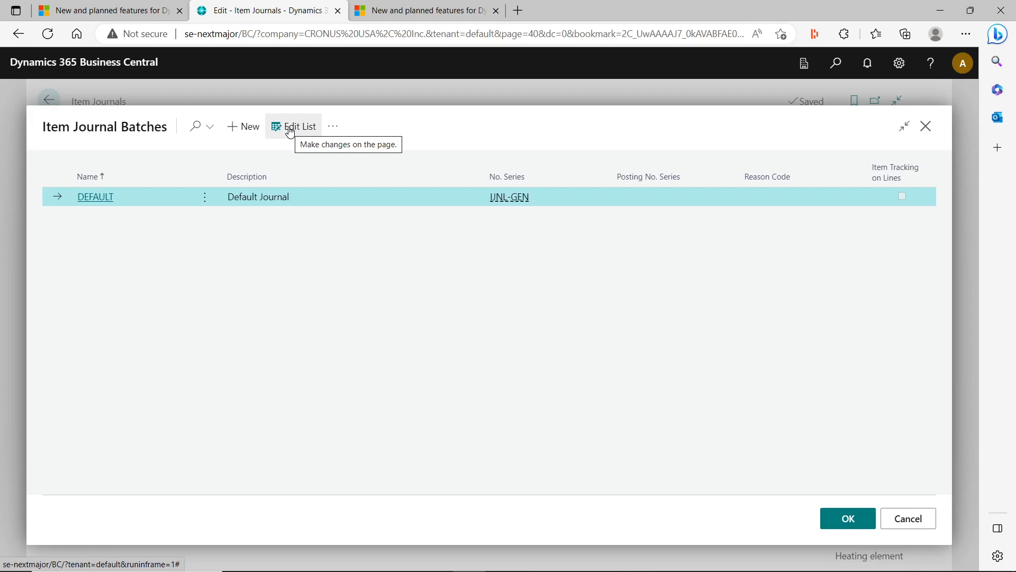
pyautogui.click(920, 522)
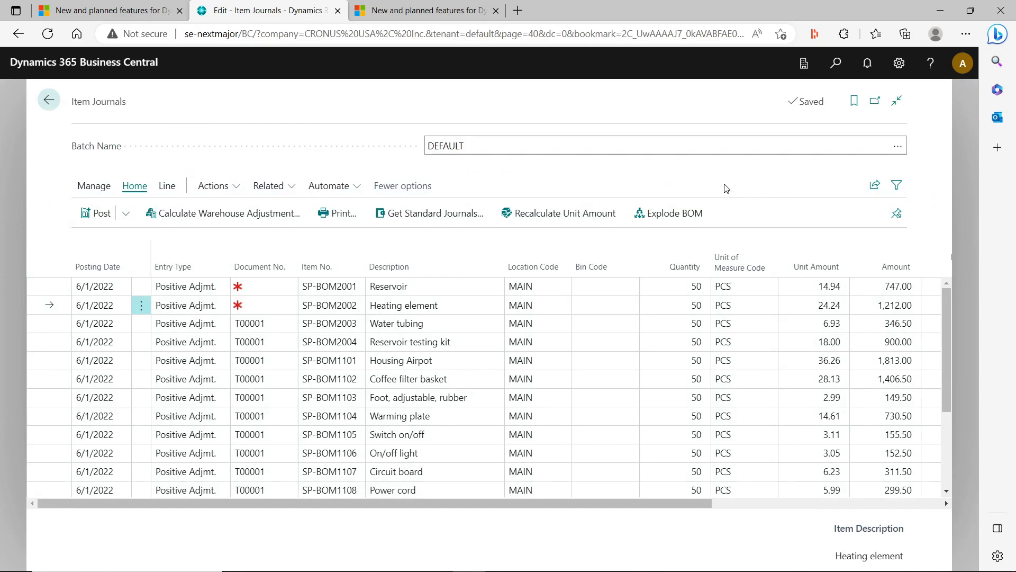
pyautogui.click(897, 146)
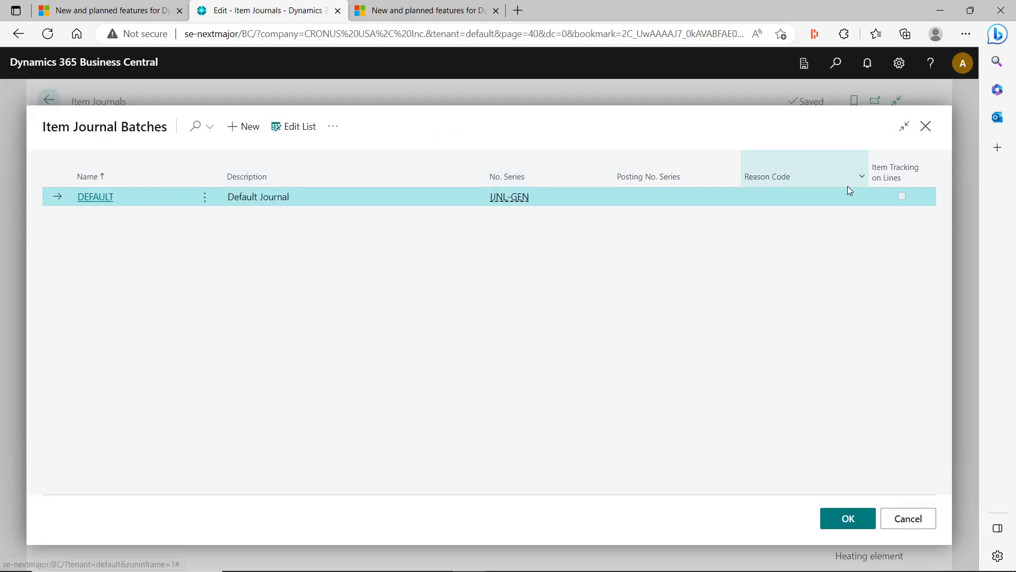
pyautogui.click(308, 130)
pyautogui.click(528, 198)
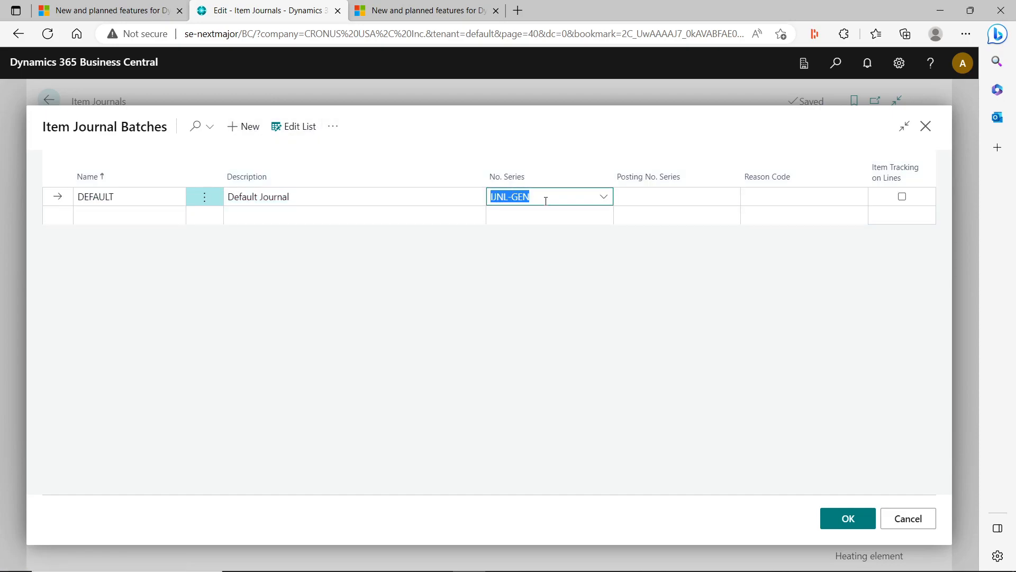
pyautogui.click(603, 197)
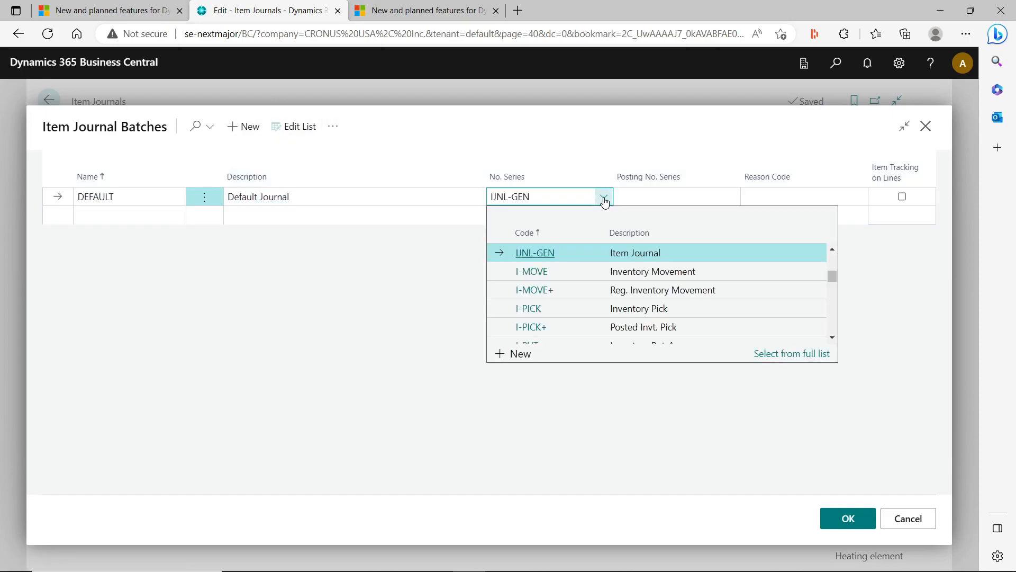
pyautogui.click(357, 289)
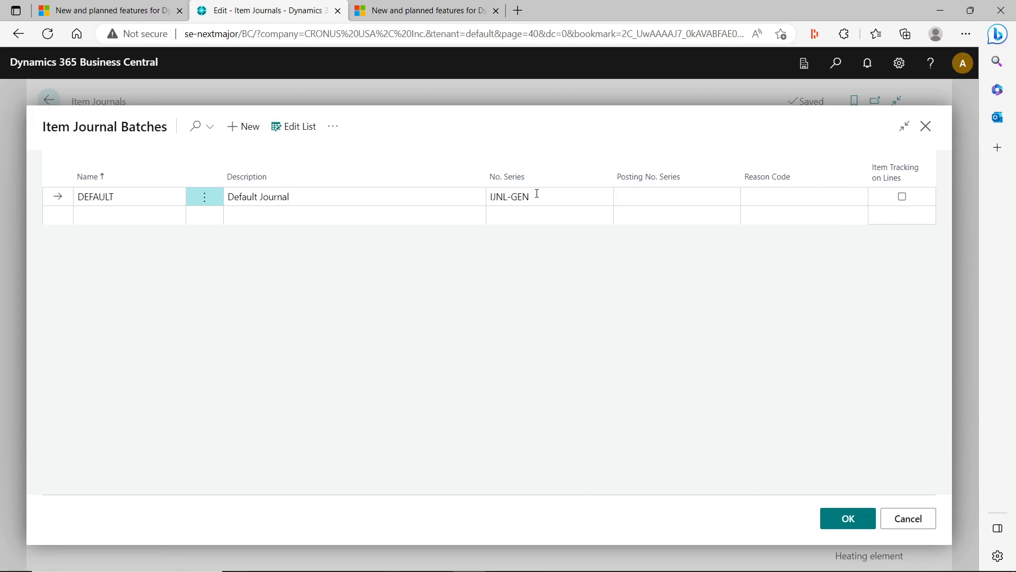
pyautogui.click(558, 197)
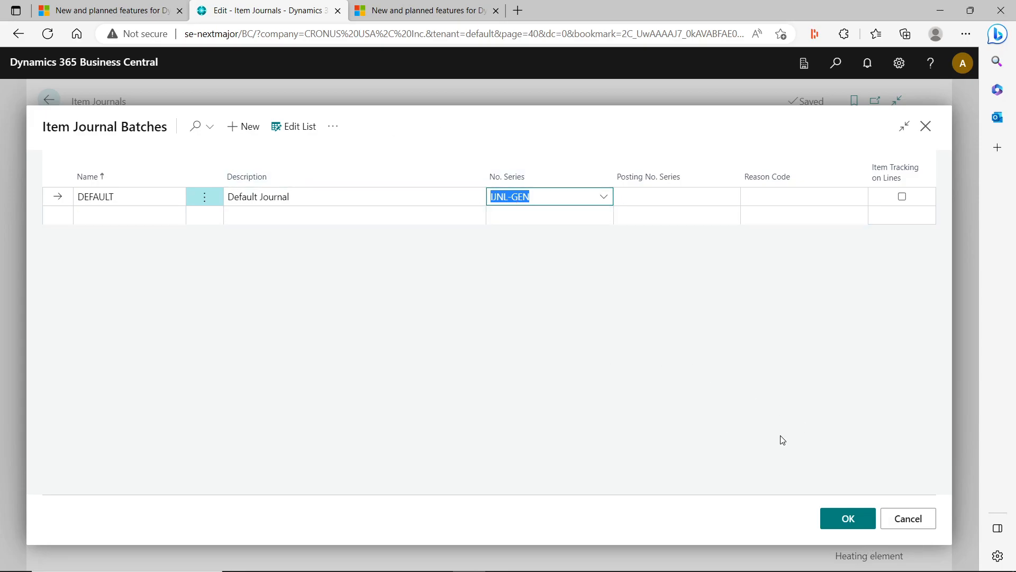
pyautogui.click(920, 525)
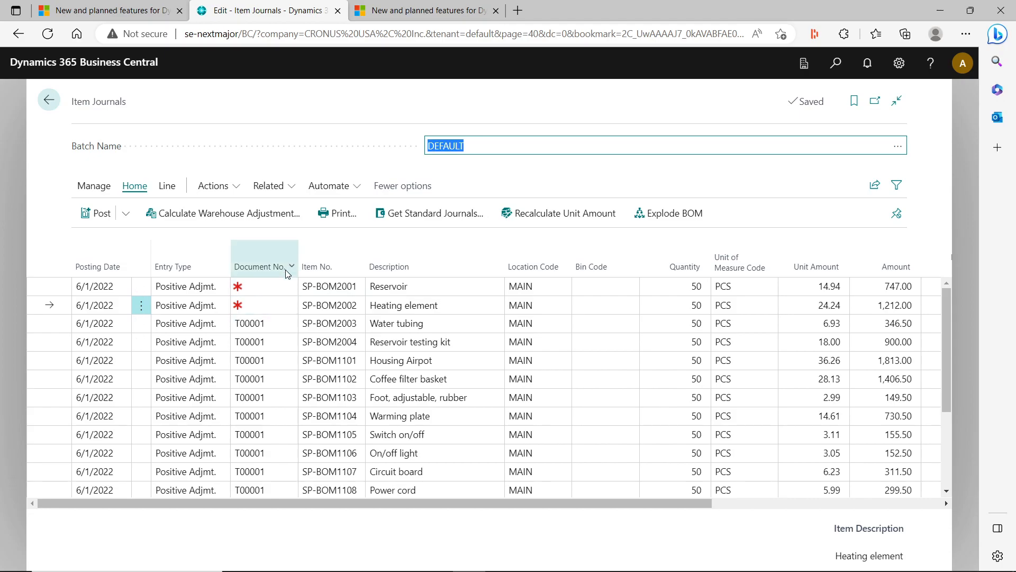
# Run Renumber Document Numbers on the DEFAULT item journal batch and agree to continue.
pyautogui.moveTo(263, 268)
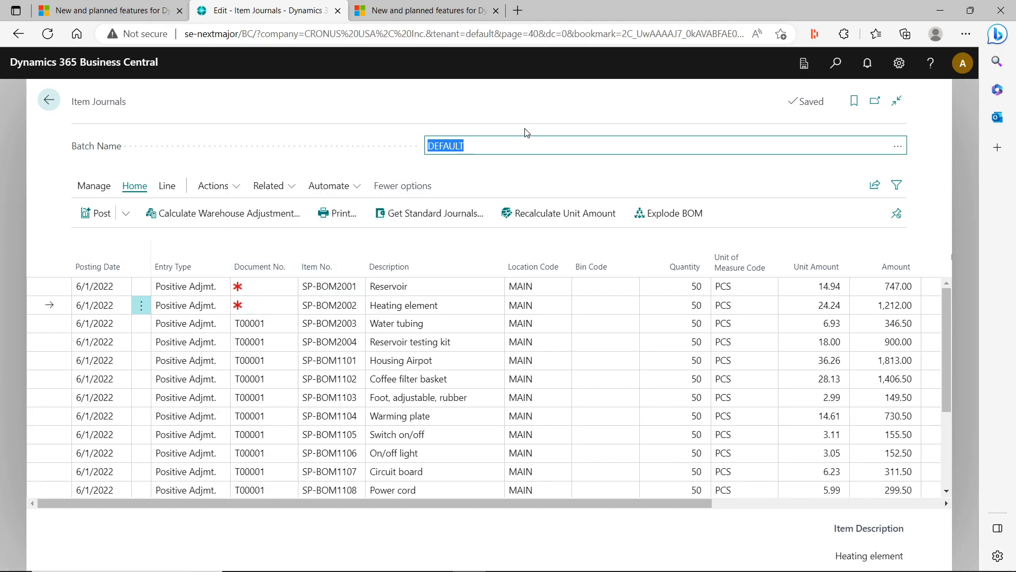
pyautogui.click(285, 191)
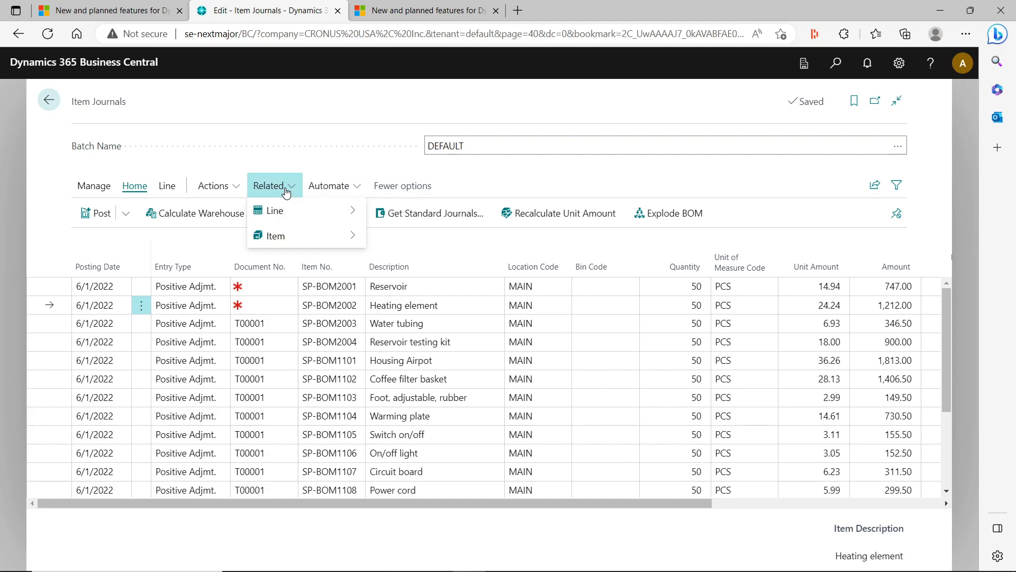
pyautogui.click(217, 186)
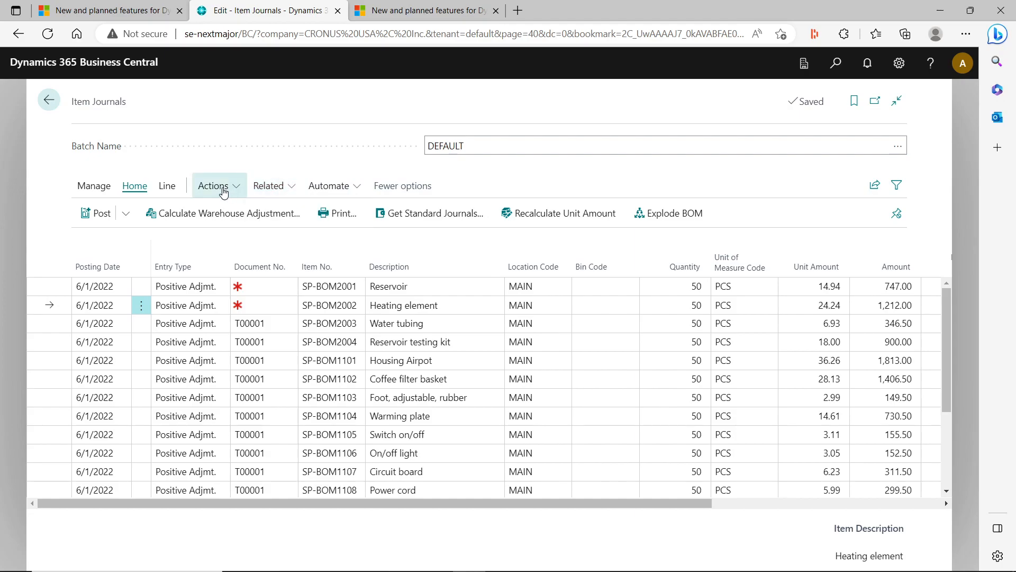
pyautogui.moveTo(254, 221)
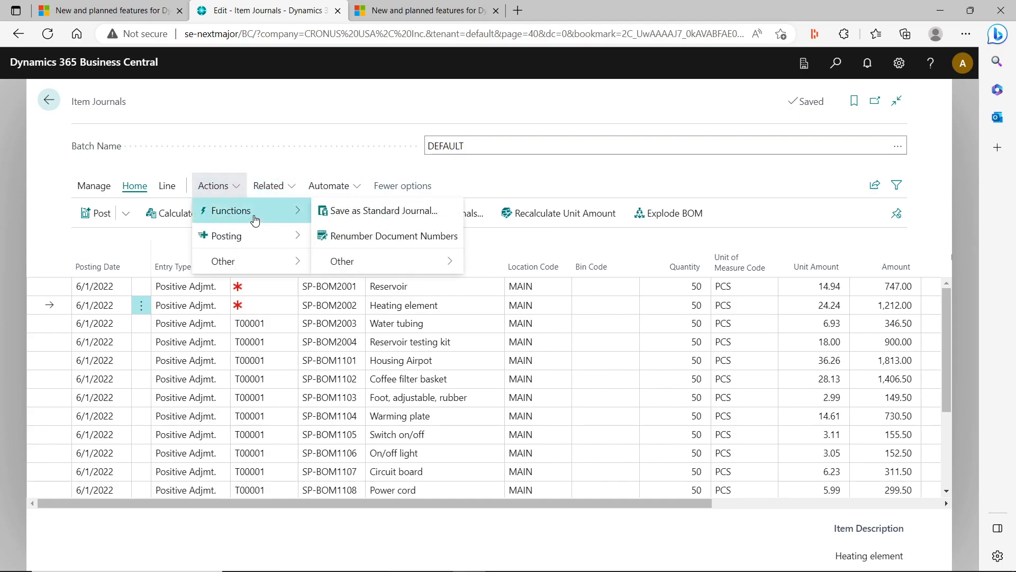
pyautogui.click(339, 242)
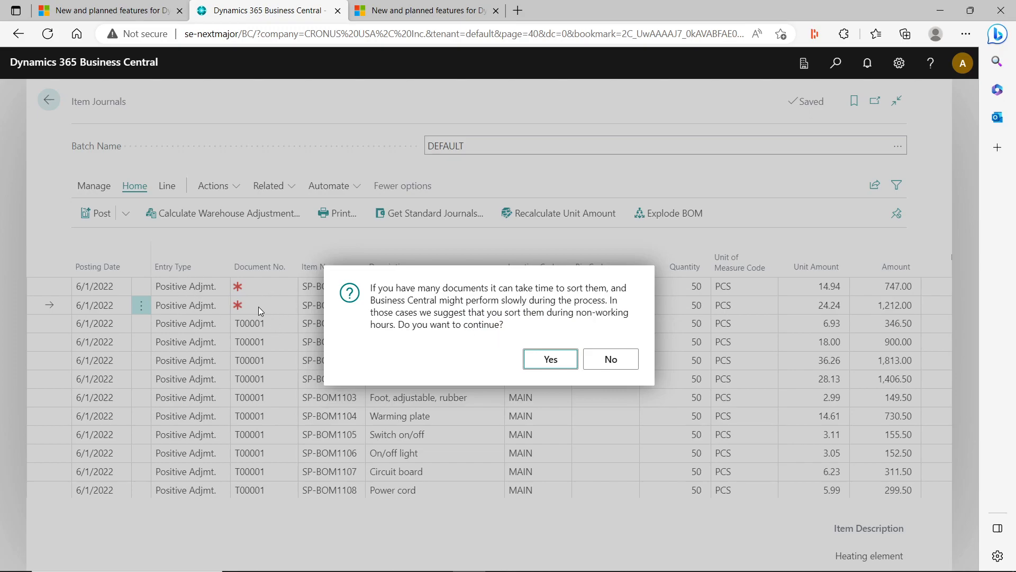
pyautogui.click(550, 361)
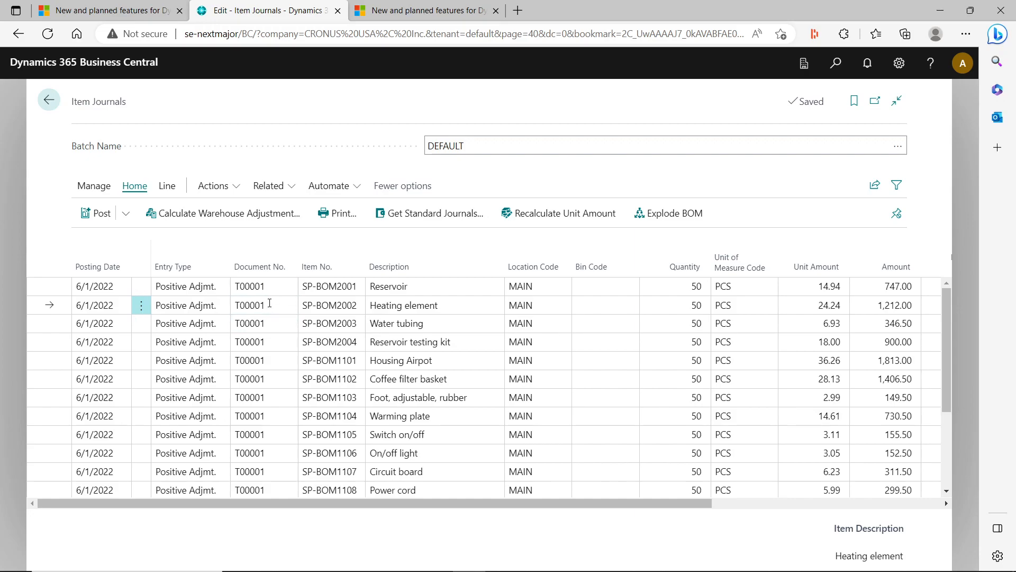
# Check the Document No. column across the journal lines, and show the Renumber Document Numbers function again.
pyautogui.scroll(-3, 288, 490)
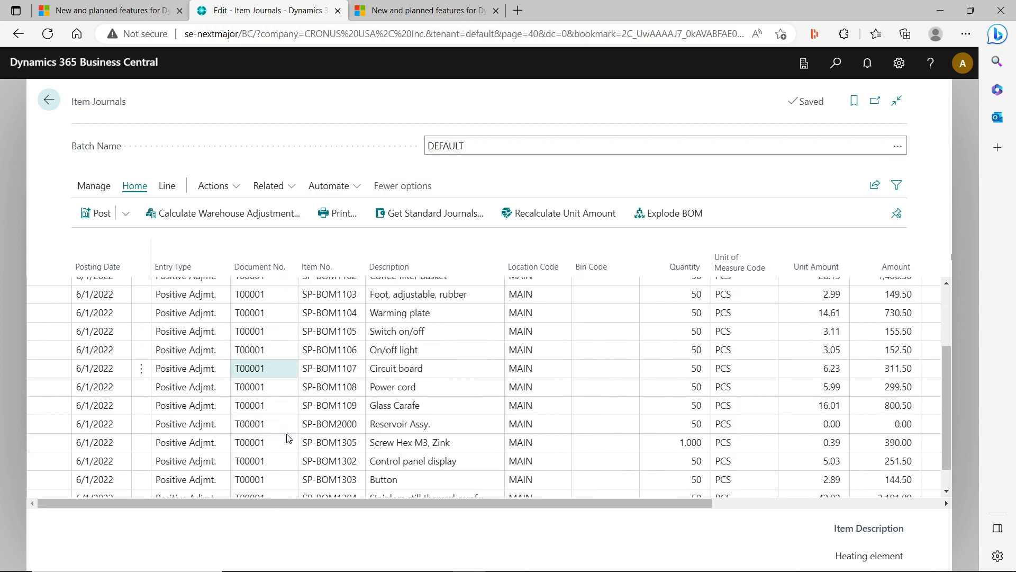
pyautogui.scroll(3, 275, 443)
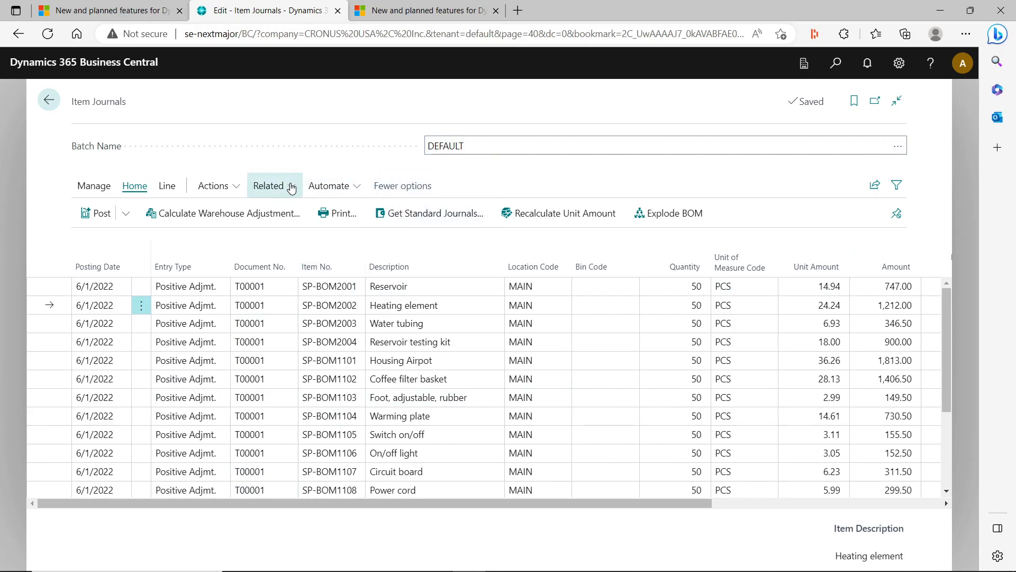
pyautogui.click(214, 185)
pyautogui.moveTo(264, 210)
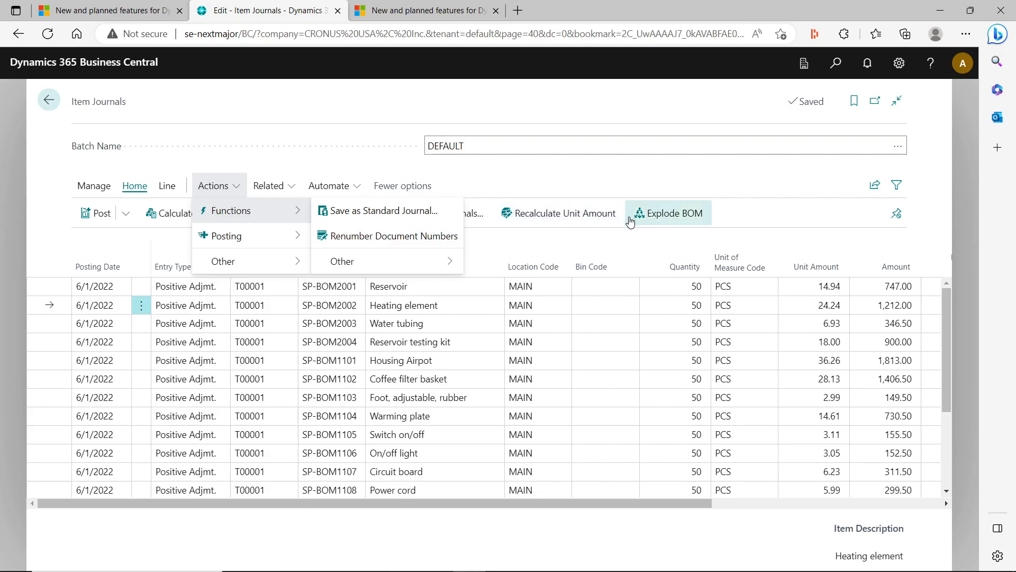
# Leave the item journal, check the catalog items entry in the release plan's Application feature list, and return to the sandbox.
pyautogui.click(49, 99)
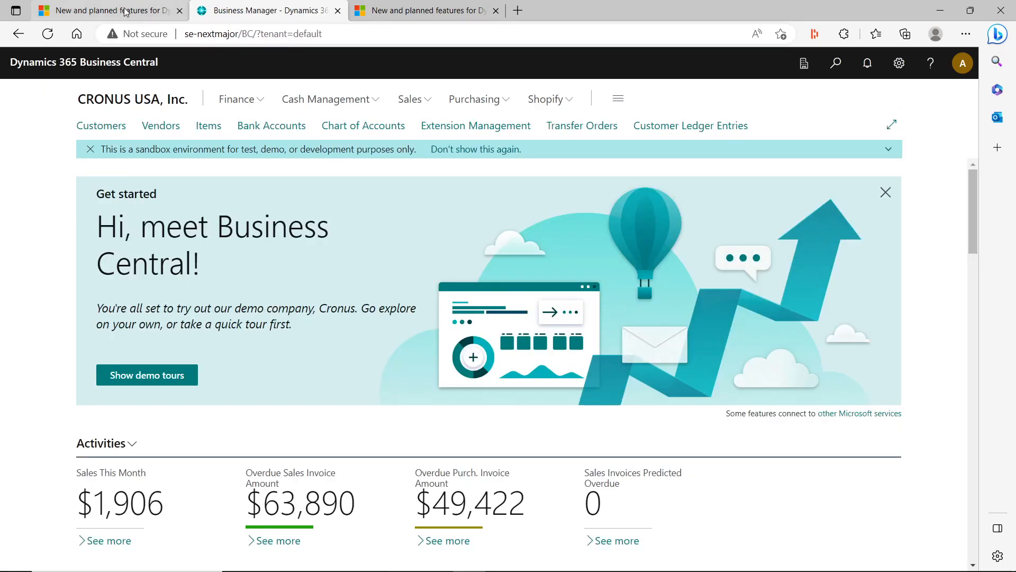
pyautogui.click(409, 13)
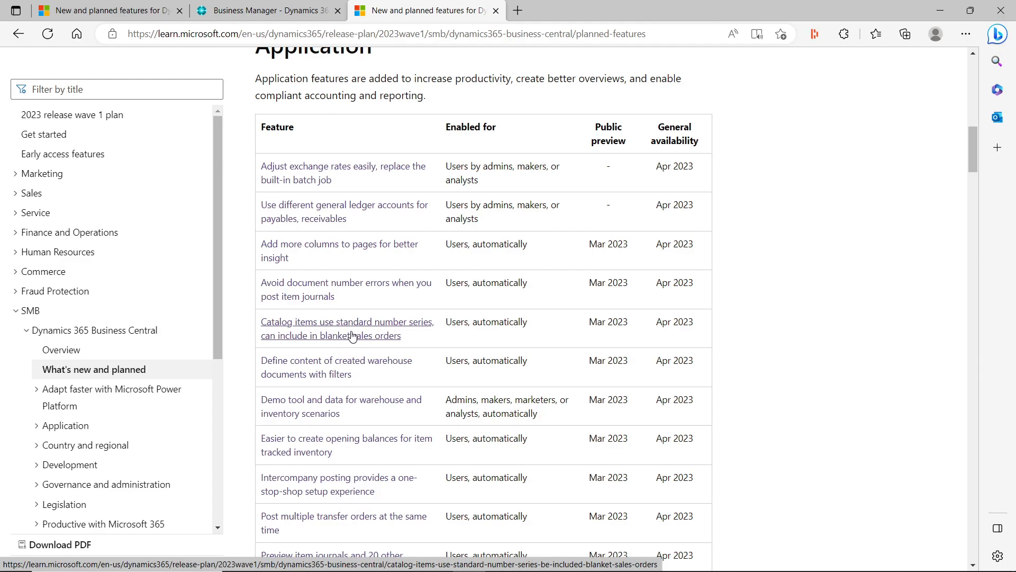
pyautogui.click(285, 14)
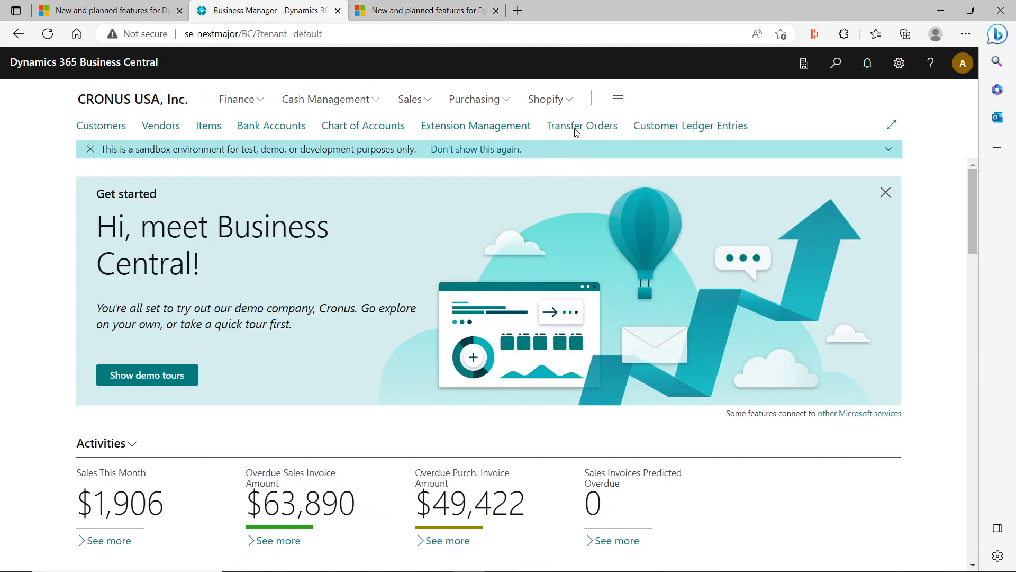
# Create a new blanket sales order for customer Adatum Corporation.
pyautogui.click(836, 63)
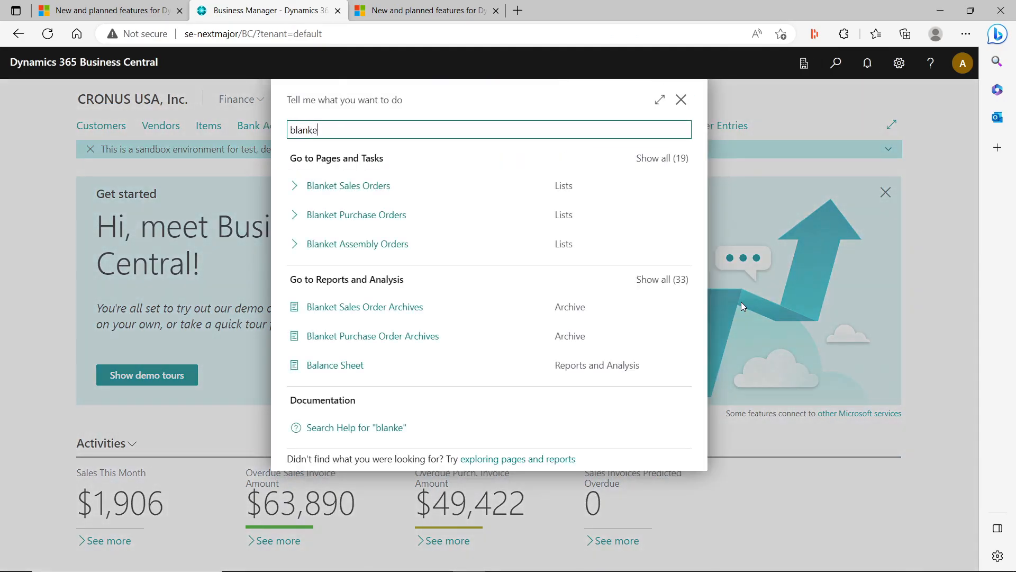
pyautogui.click(369, 194)
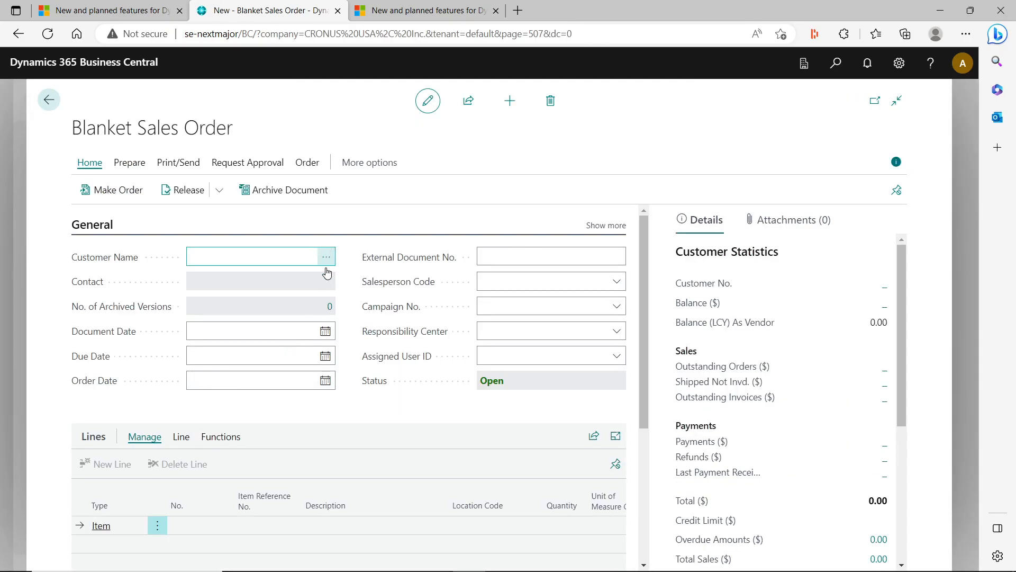
pyautogui.click(329, 257)
pyautogui.click(665, 476)
# Show the Select Catalog Items function for the blanket order lines, highlight the Rocking chair 2200, and cancel the selection.
pyautogui.scroll(-3, 301, 387)
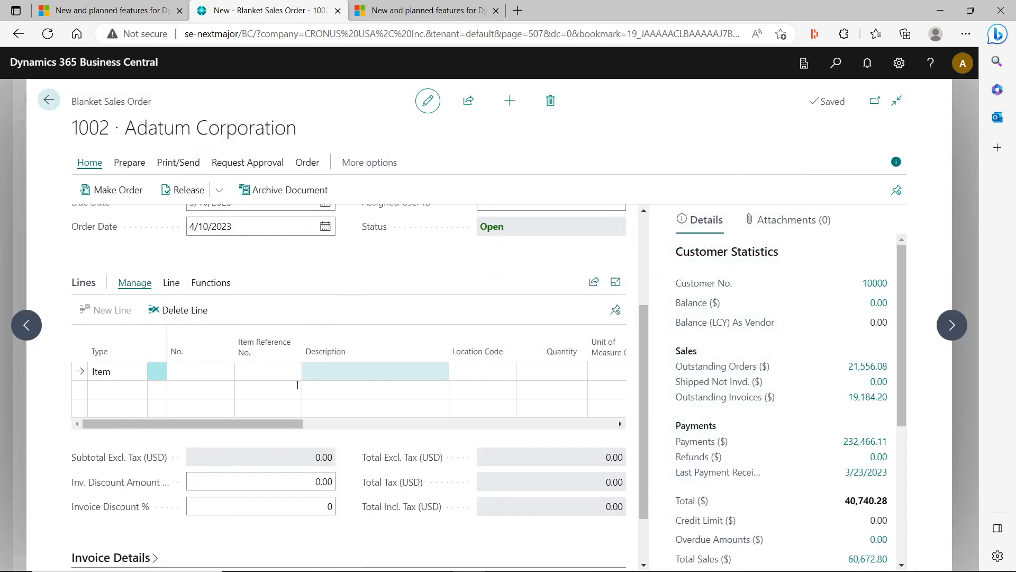
pyautogui.click(223, 360)
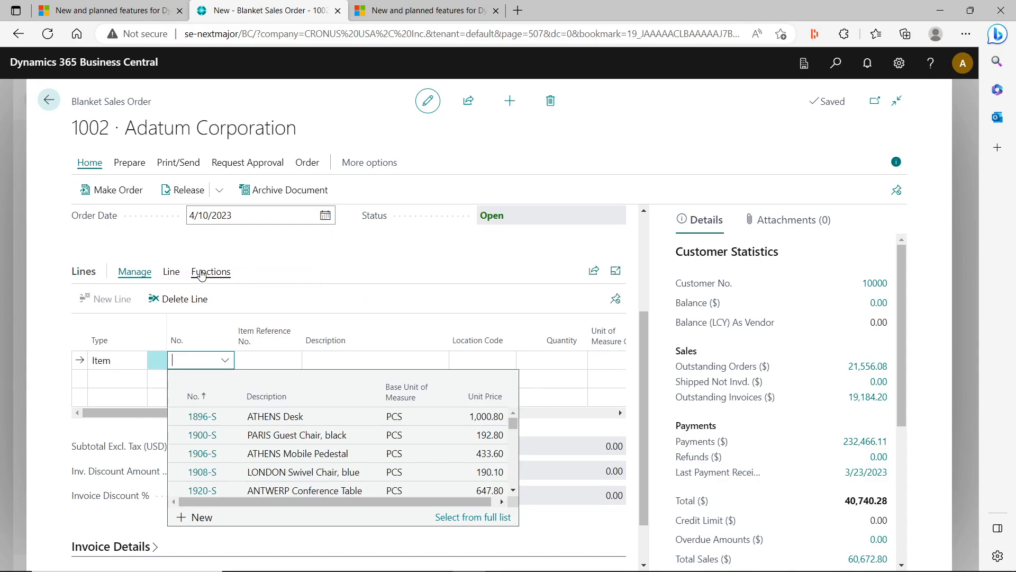
pyautogui.click(201, 275)
pyautogui.click(201, 274)
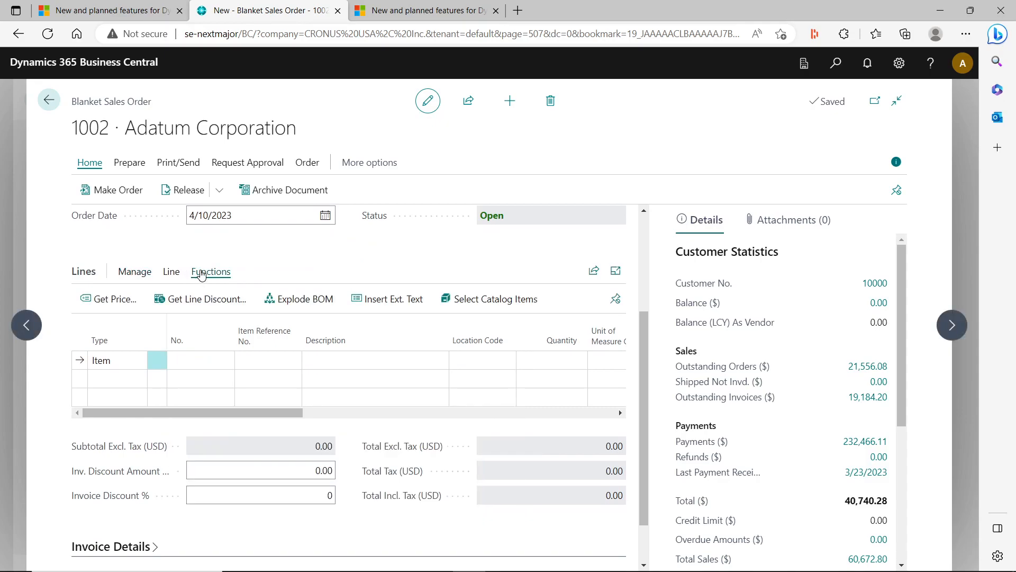
pyautogui.click(506, 300)
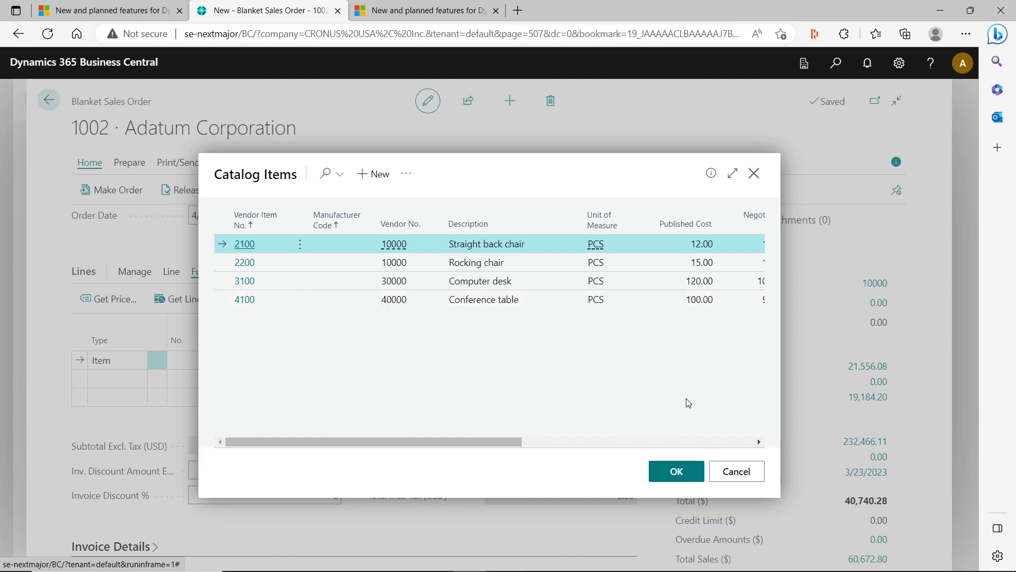
pyautogui.click(280, 263)
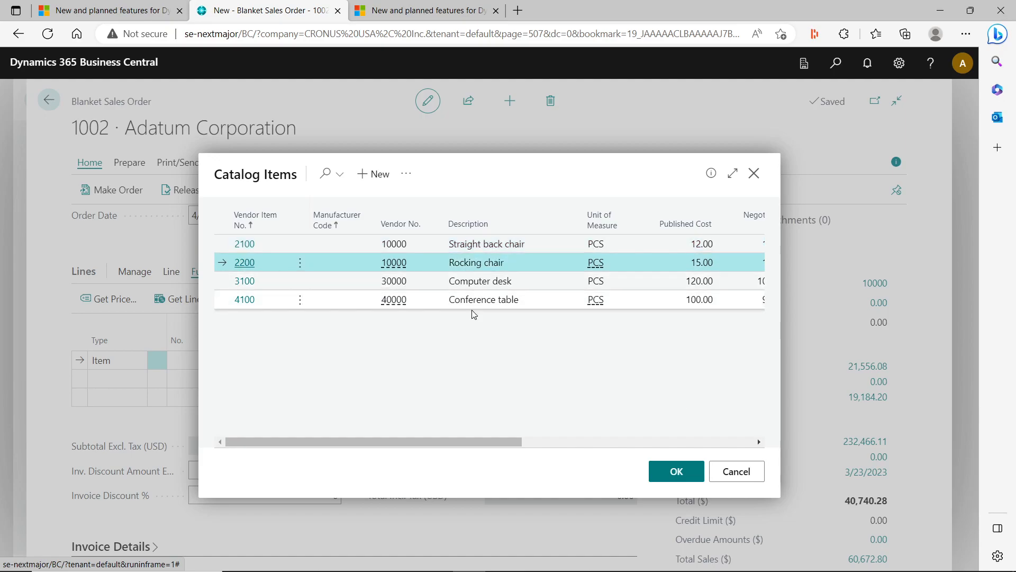
pyautogui.click(749, 476)
# Find and open the Items page, and change its layout from tiles to a list.
pyautogui.click(837, 63)
pyautogui.write('item')
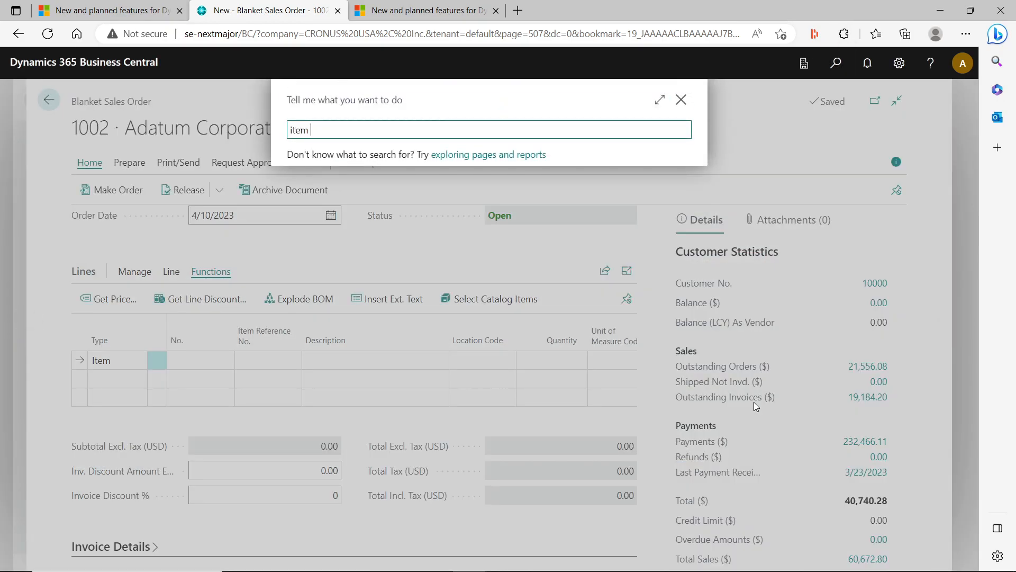
pyautogui.press('BackSpace')
pyautogui.write('s')
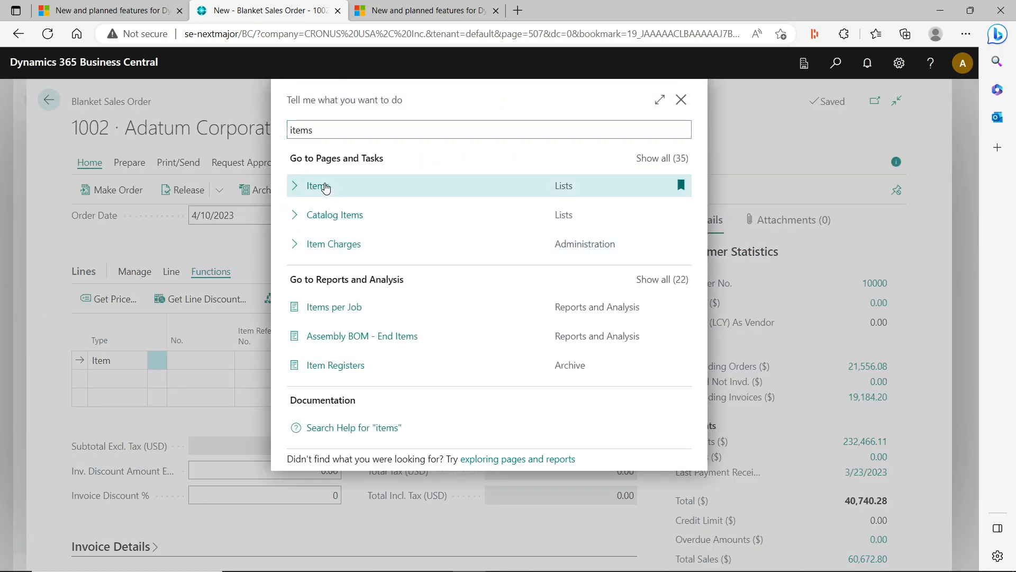
pyautogui.press('Return')
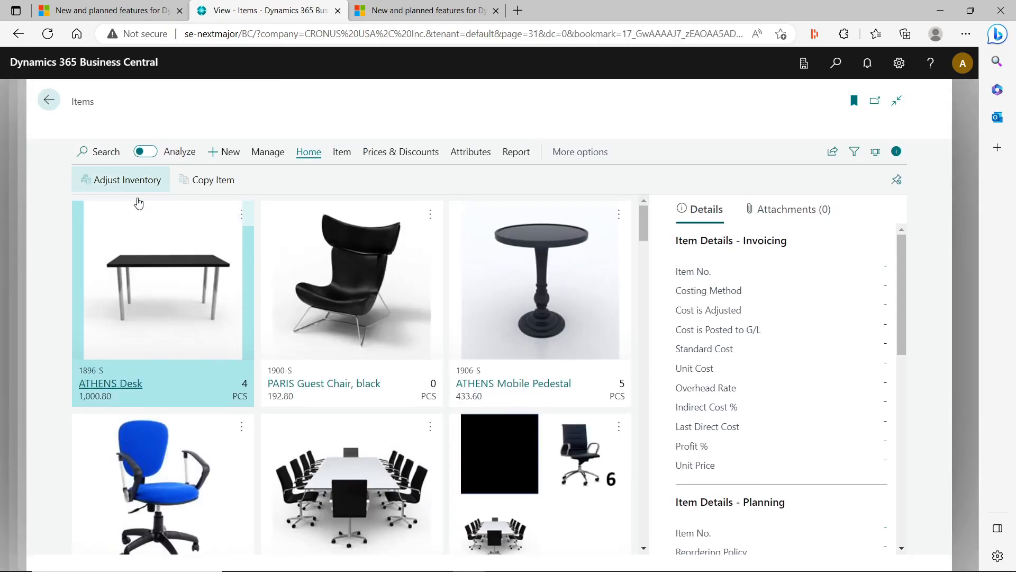
pyautogui.click(875, 164)
pyautogui.click(860, 199)
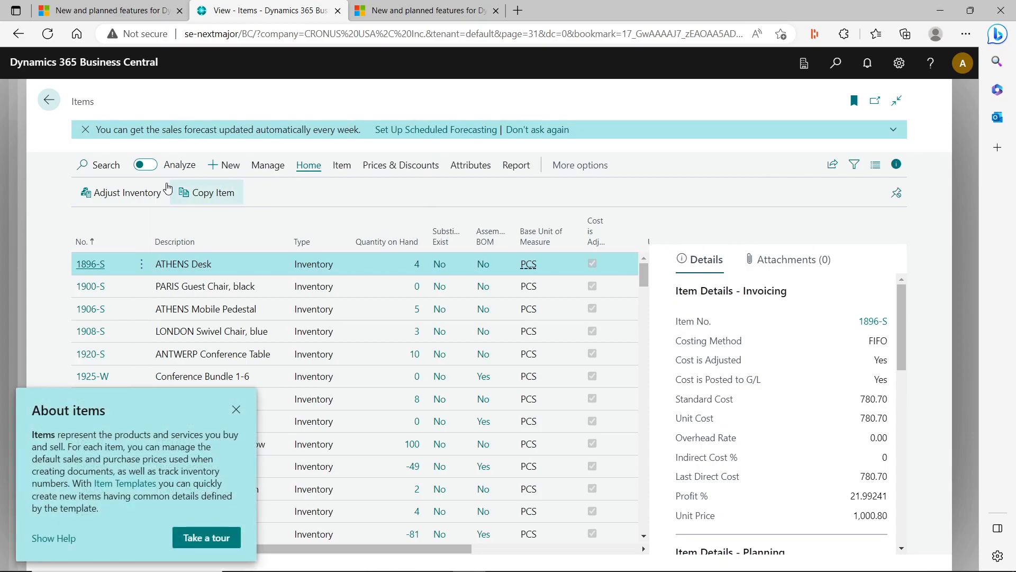
# Search the item list for 2200, dismiss the About items tip, and return to the blanket sales order.
pyautogui.click(94, 165)
pyautogui.write('2')
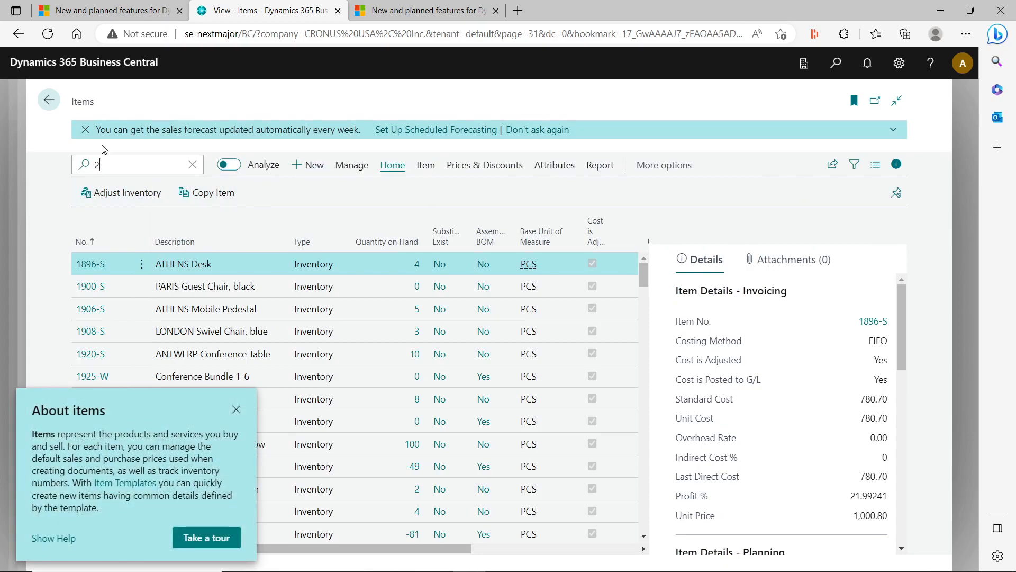
pyautogui.write('200')
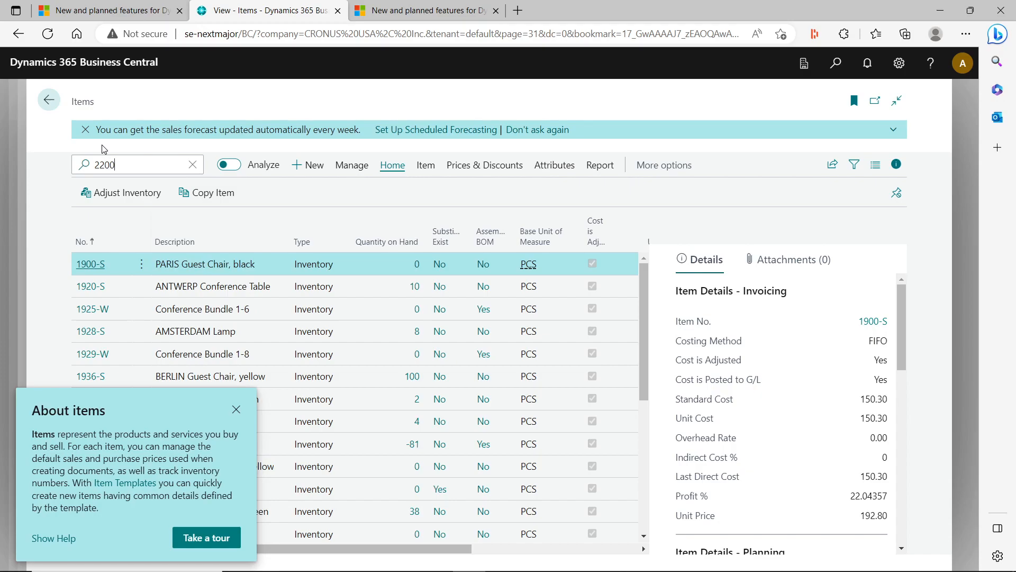
pyautogui.click(236, 409)
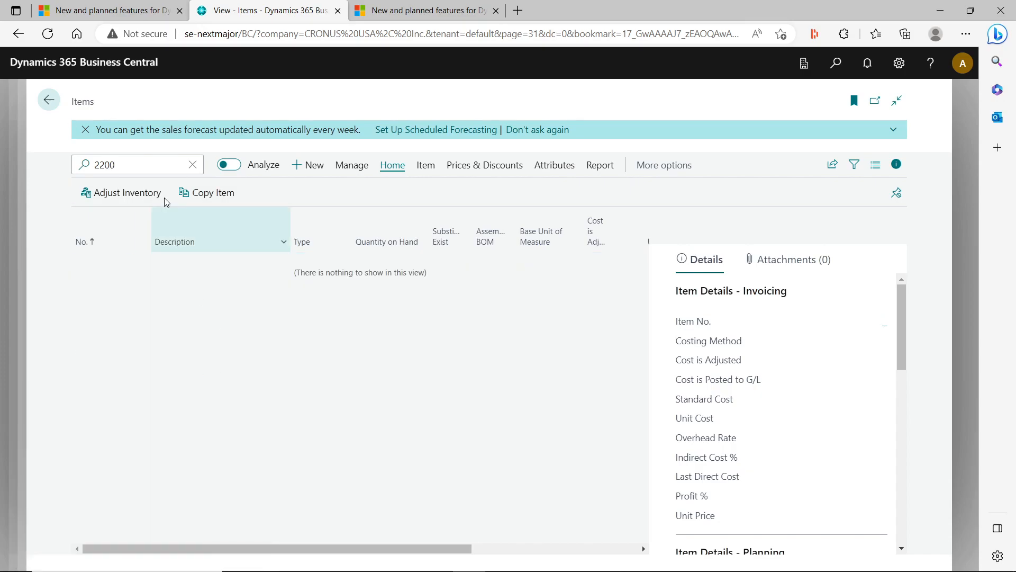
pyautogui.click(49, 99)
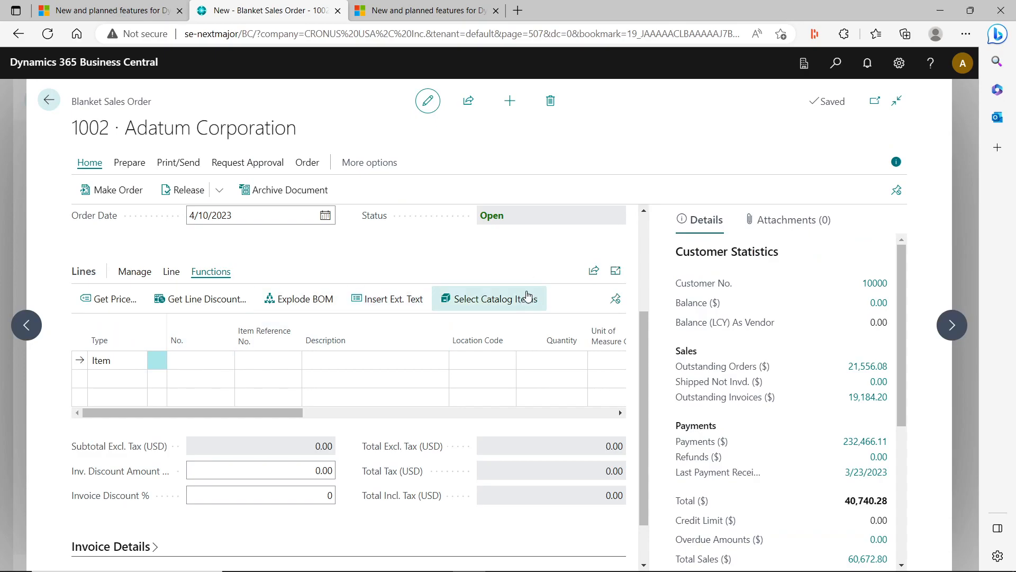
# Insert catalog item 2200 (Rocking chair) on the order line, and look it up in the full item list without changing the selection.
pyautogui.click(526, 297)
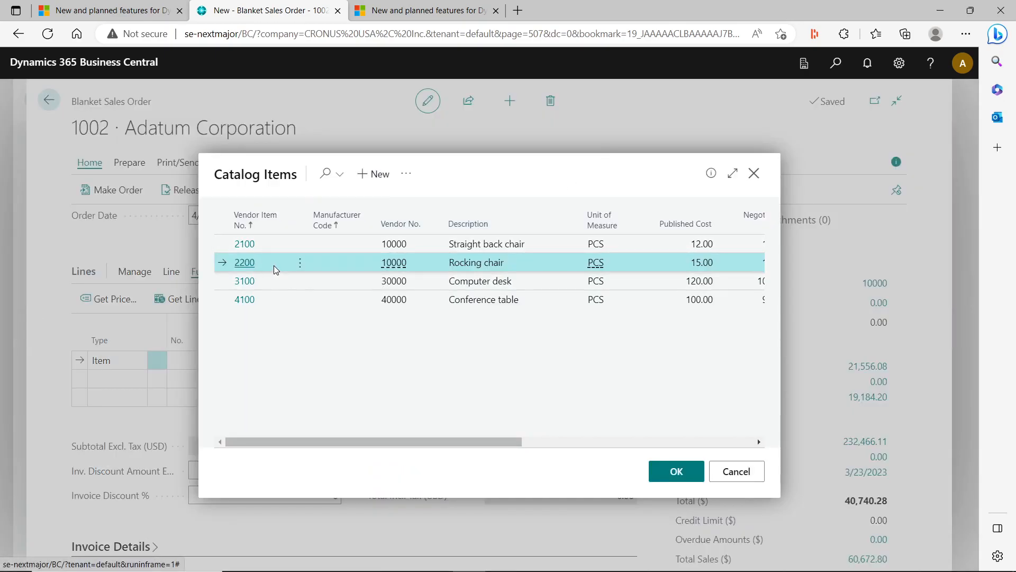
pyautogui.click(691, 476)
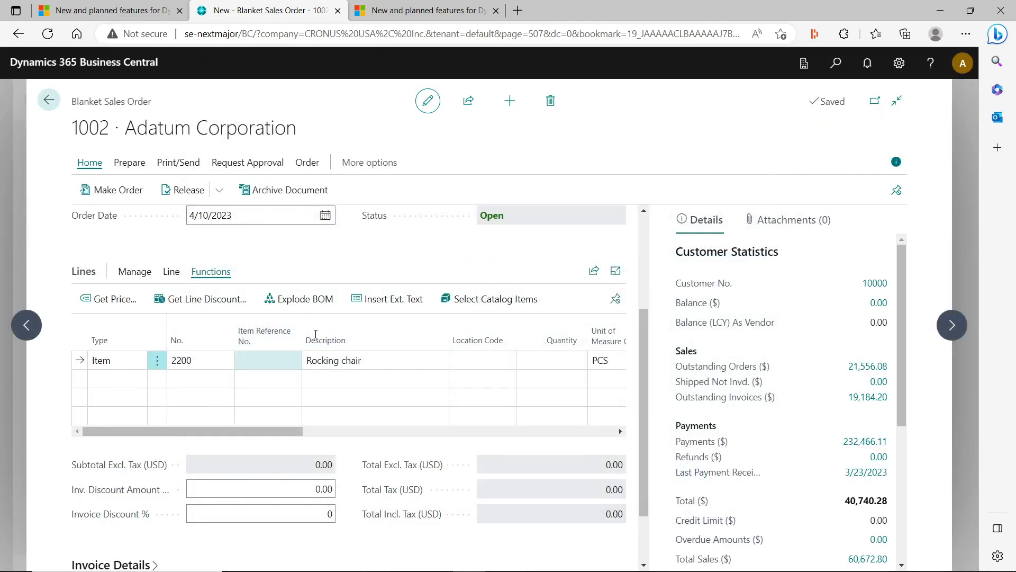
pyautogui.click(199, 360)
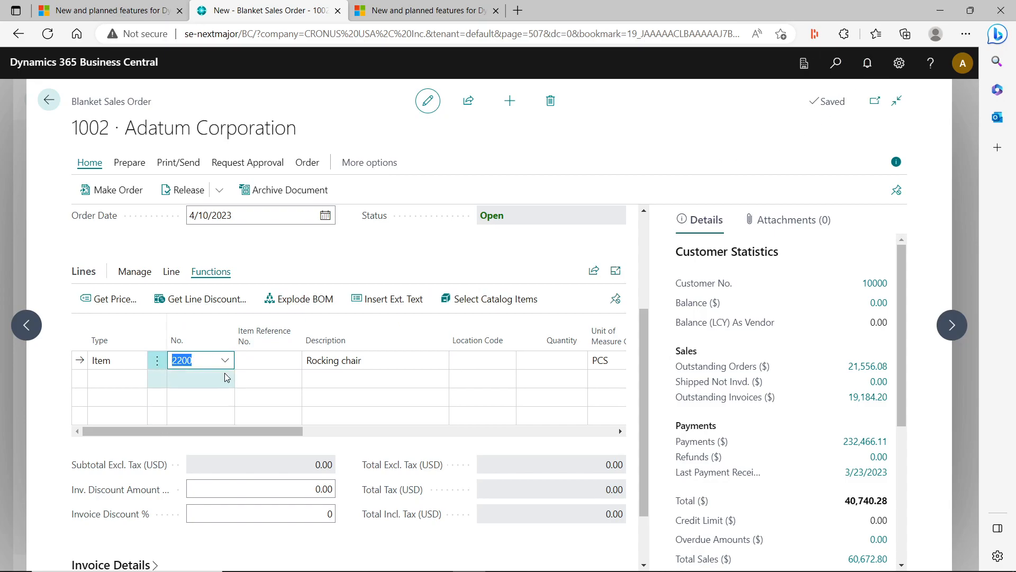
pyautogui.click(225, 360)
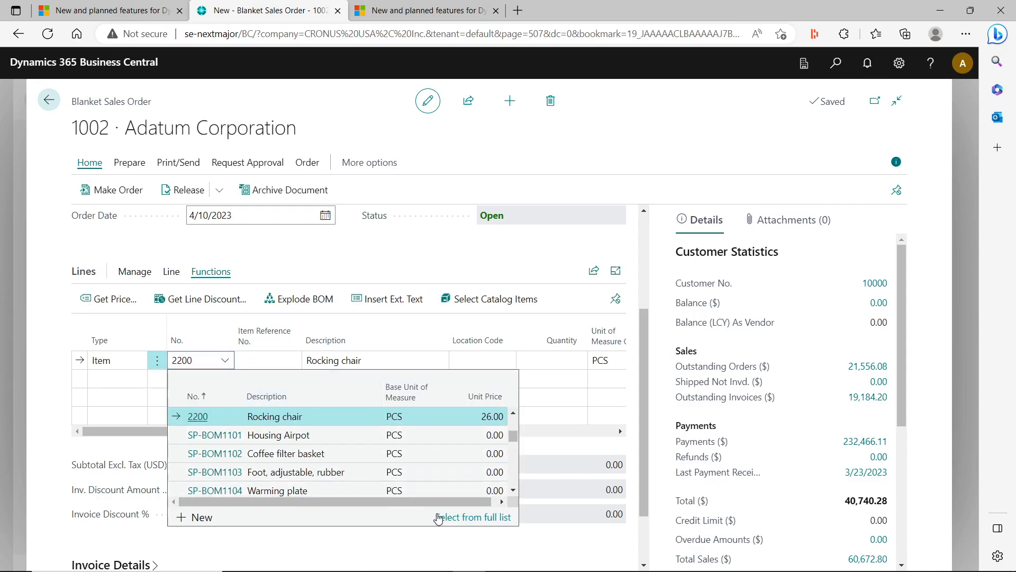
pyautogui.click(438, 517)
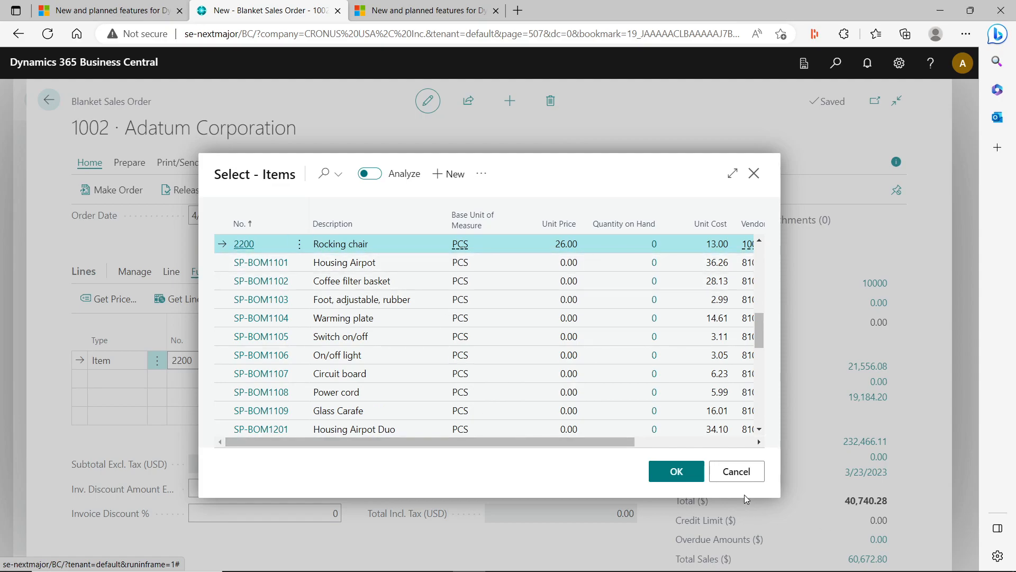
pyautogui.click(739, 471)
# Reopen the Items page, search it for the newly added item 2200, and return to the blanket sales order.
pyautogui.click(835, 65)
pyautogui.write('items')
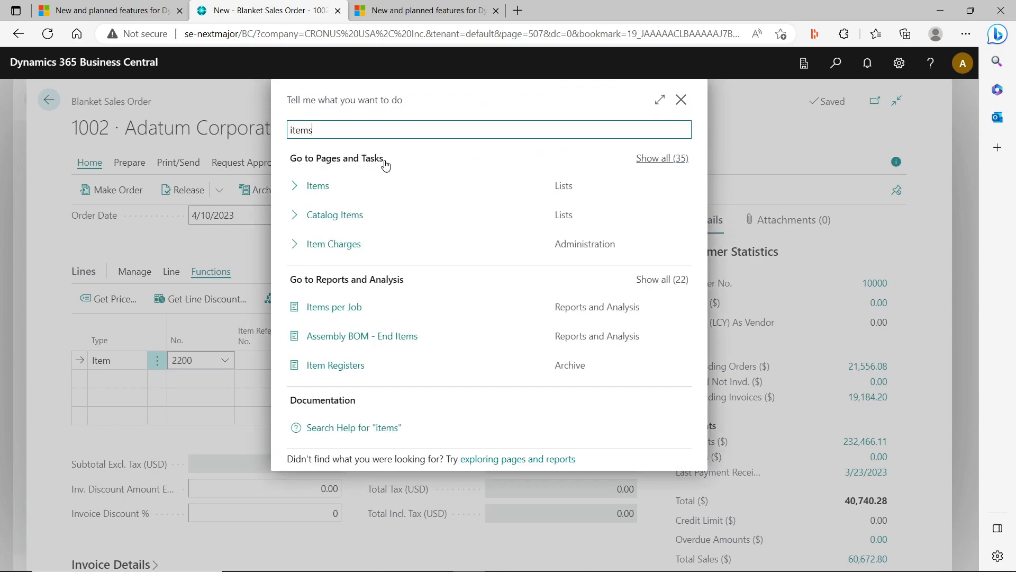
pyautogui.click(315, 185)
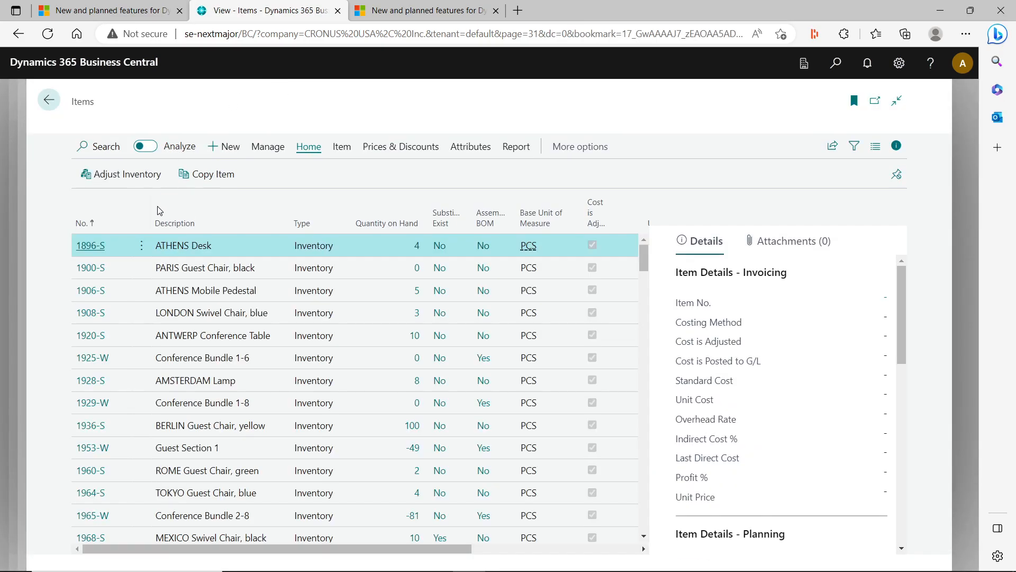
pyautogui.click(100, 164)
pyautogui.write('2')
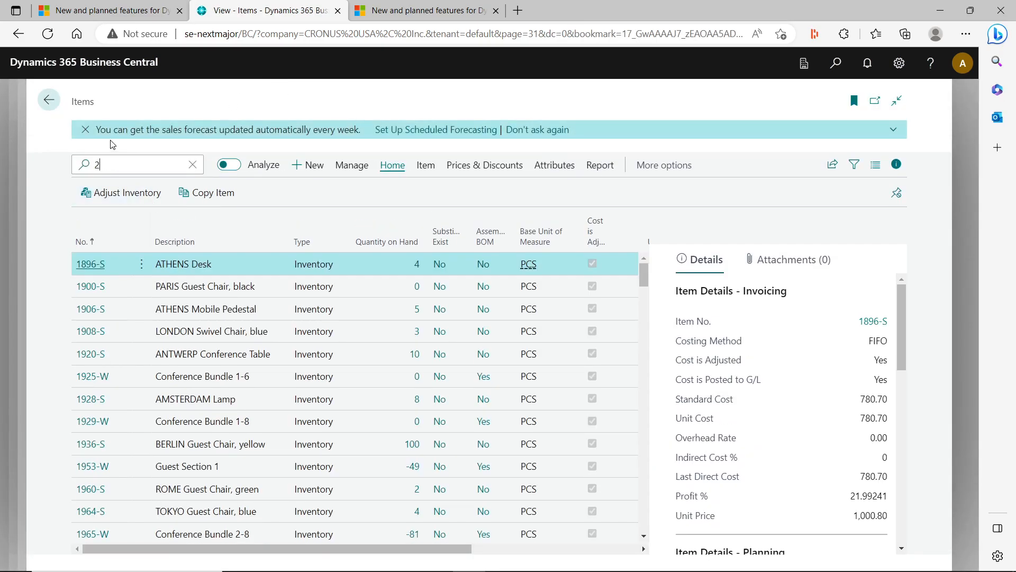
pyautogui.write('200')
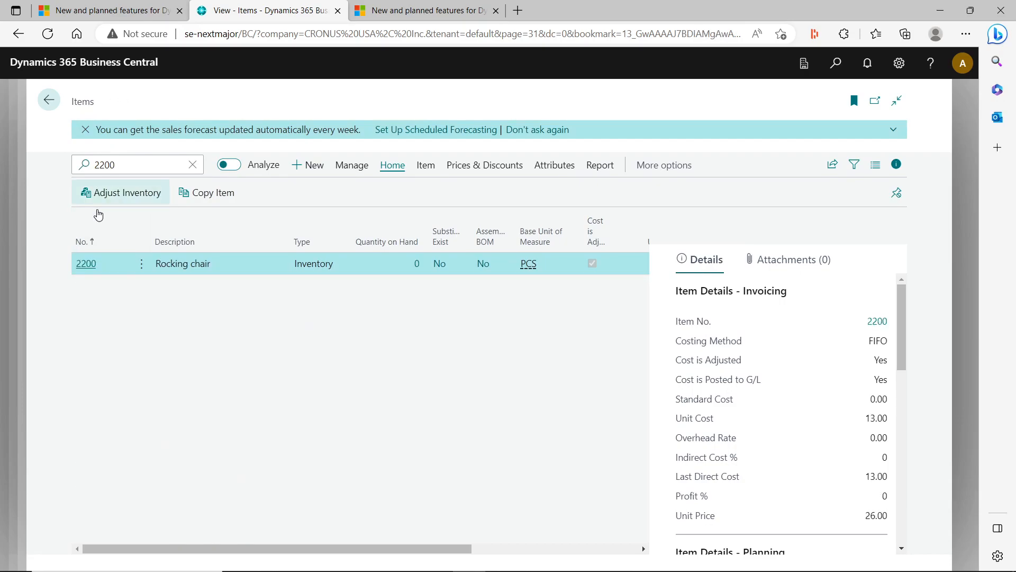
pyautogui.click(49, 100)
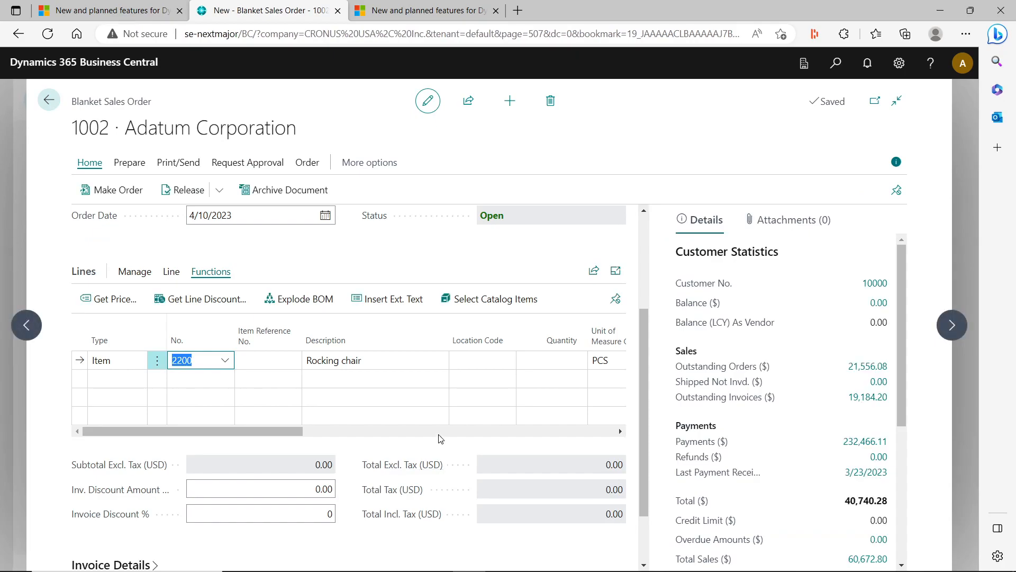
# Close the blanket sales order and review the warehouse and inventory demo tool entry in the release plan's Application features.
pyautogui.click(59, 103)
pyautogui.click(111, 10)
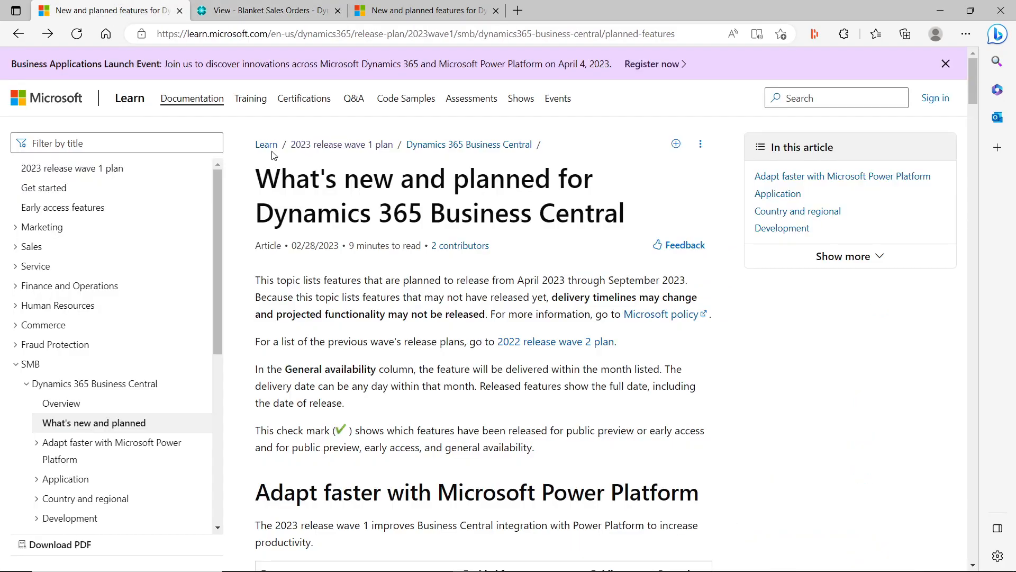
pyautogui.click(422, 16)
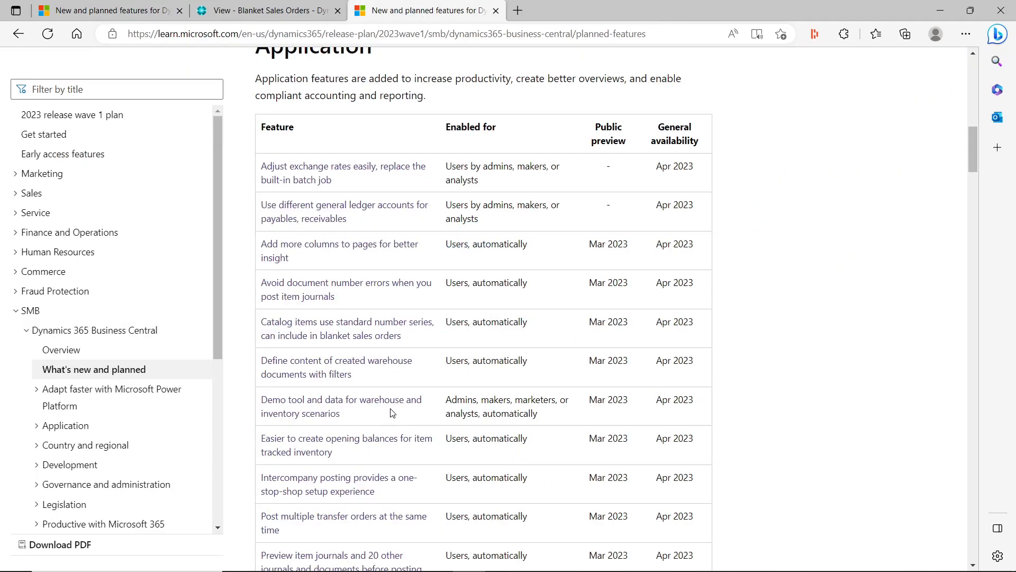
pyautogui.scroll(-1, 298, 442)
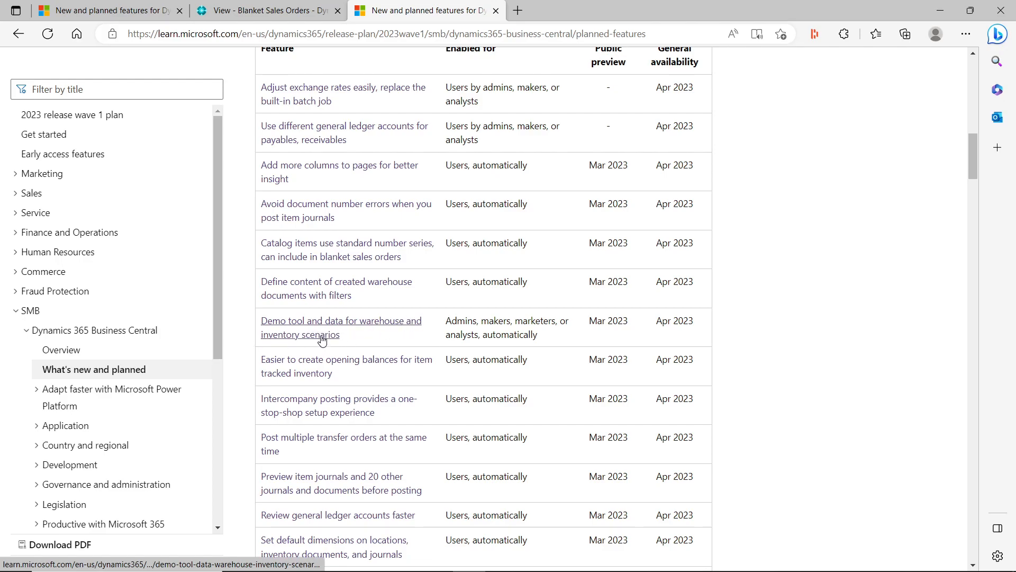
# Return to the sandbox and look for the Contoso Coffee Demo Dataset extensions in Extension Management.
pyautogui.click(281, 11)
pyautogui.click(47, 103)
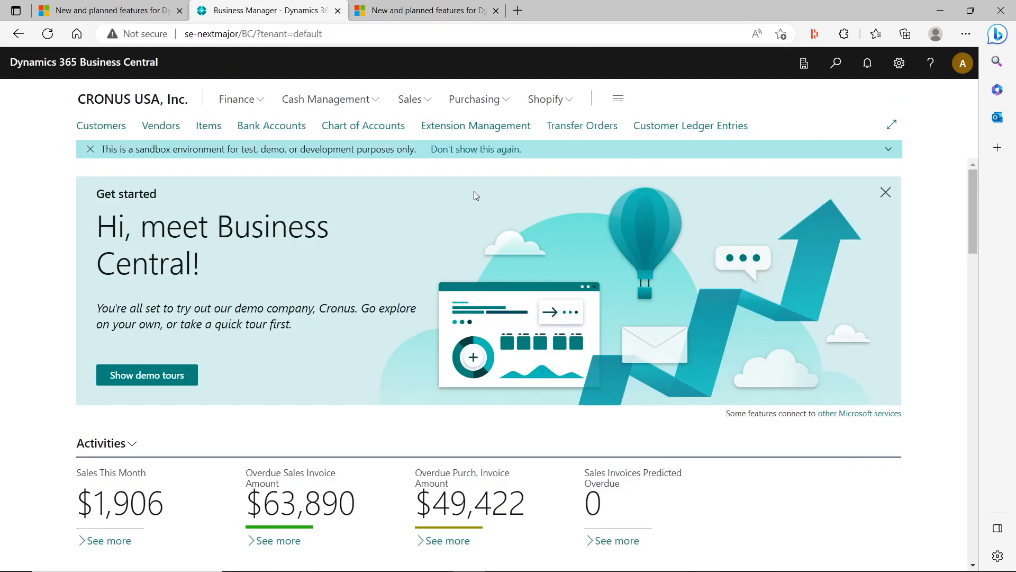
pyautogui.click(491, 127)
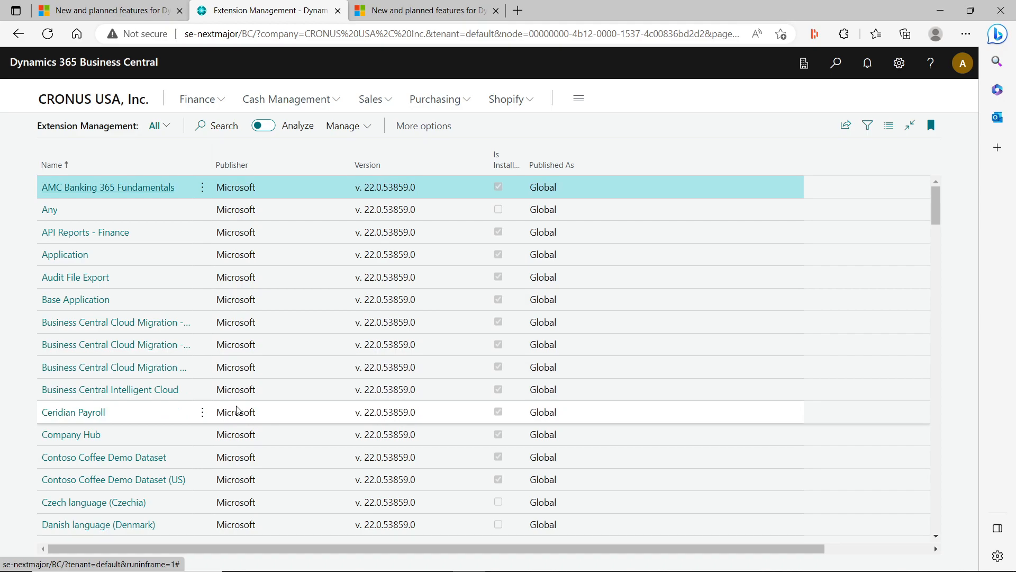
pyautogui.scroll(-1, 198, 411)
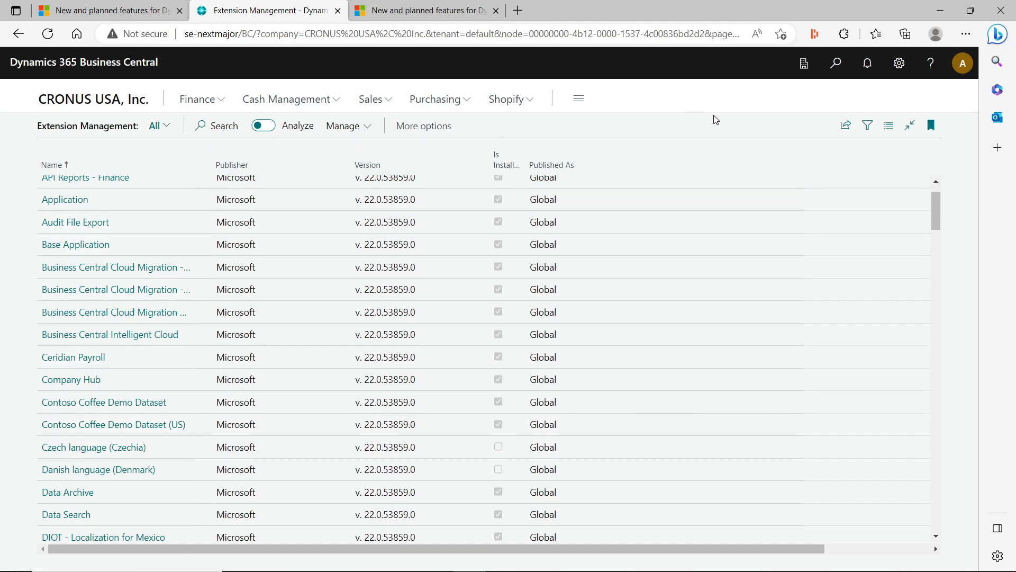
# Open the Locations list and review the warehouse settings on the SILVER location card.
pyautogui.click(836, 65)
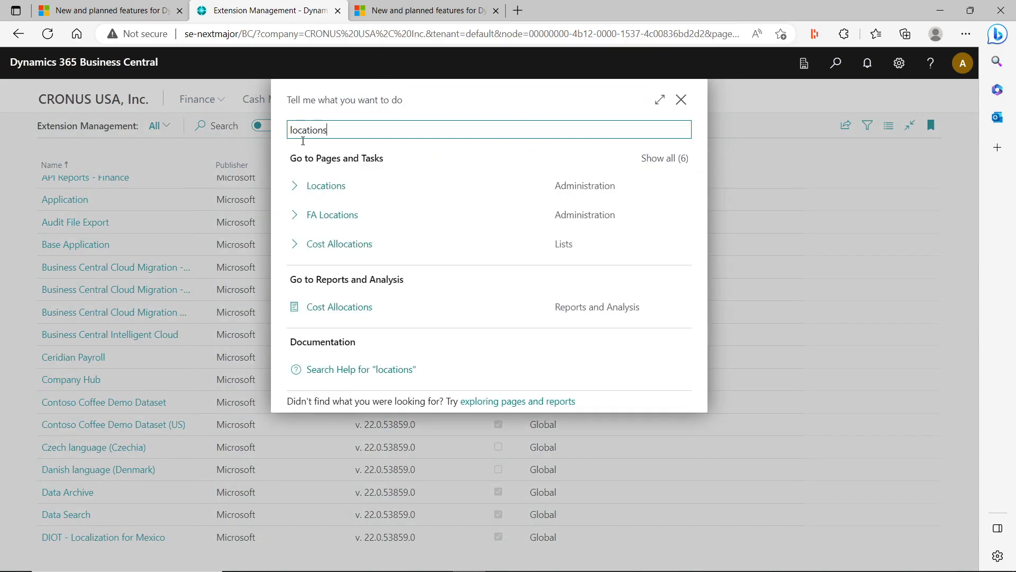
pyautogui.click(327, 185)
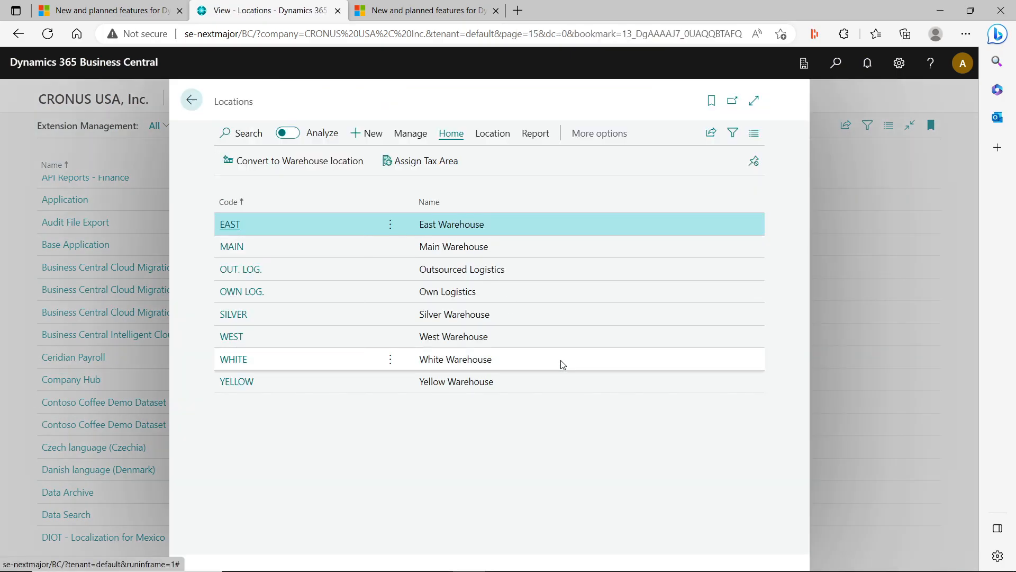
pyautogui.click(283, 318)
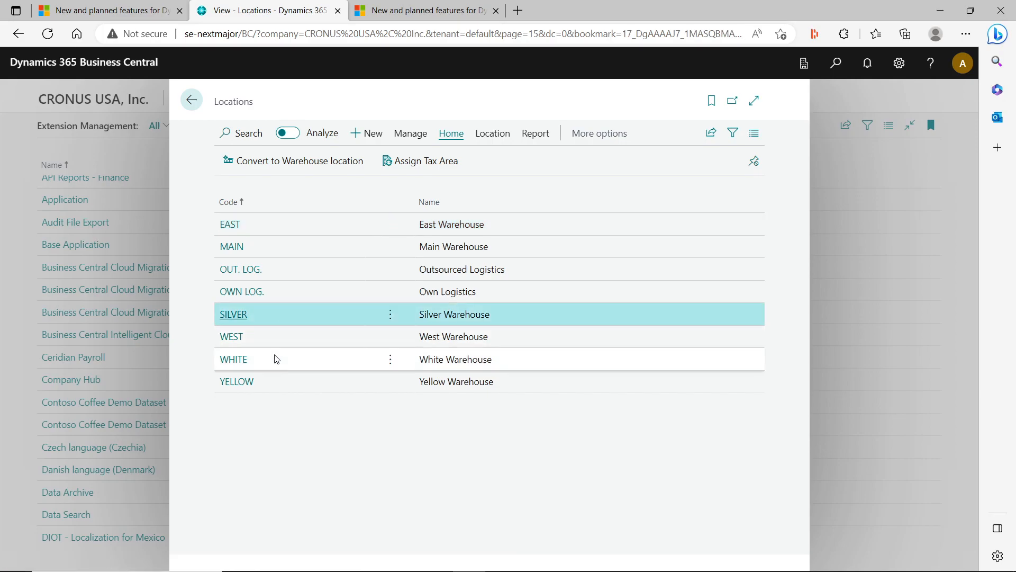
pyautogui.click(273, 366)
pyautogui.click(273, 381)
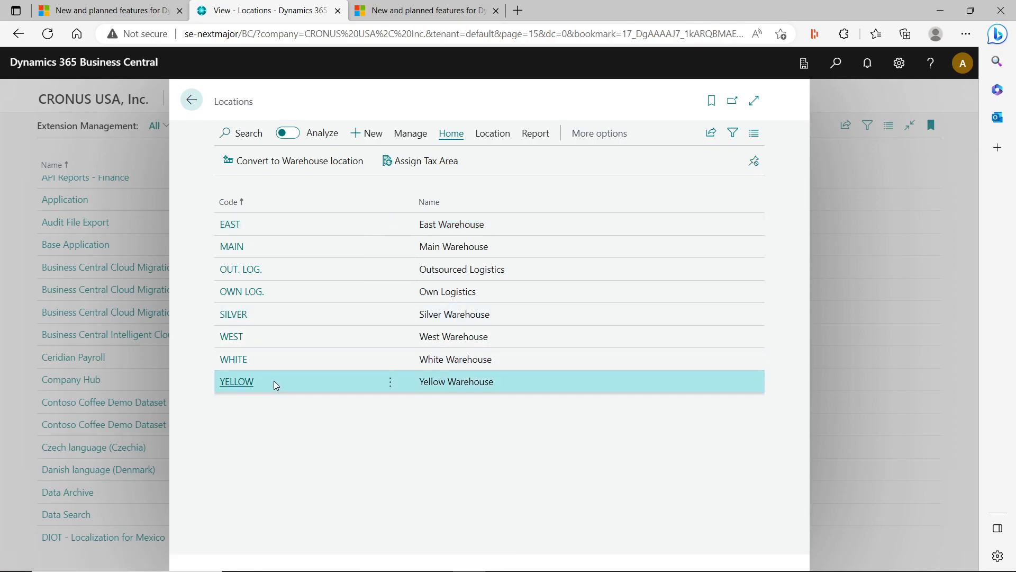
pyautogui.click(242, 318)
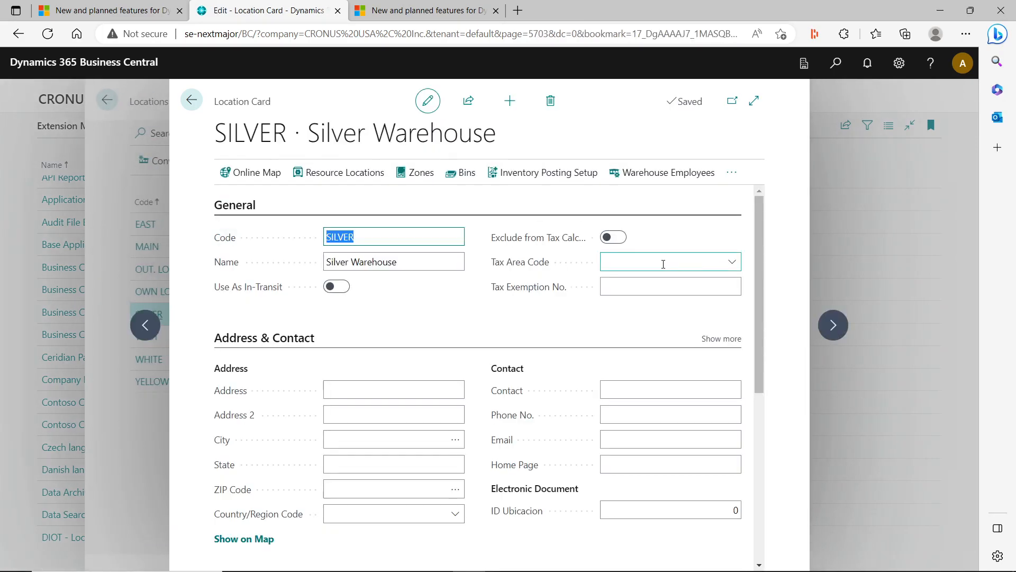
pyautogui.scroll(-5, 453, 278)
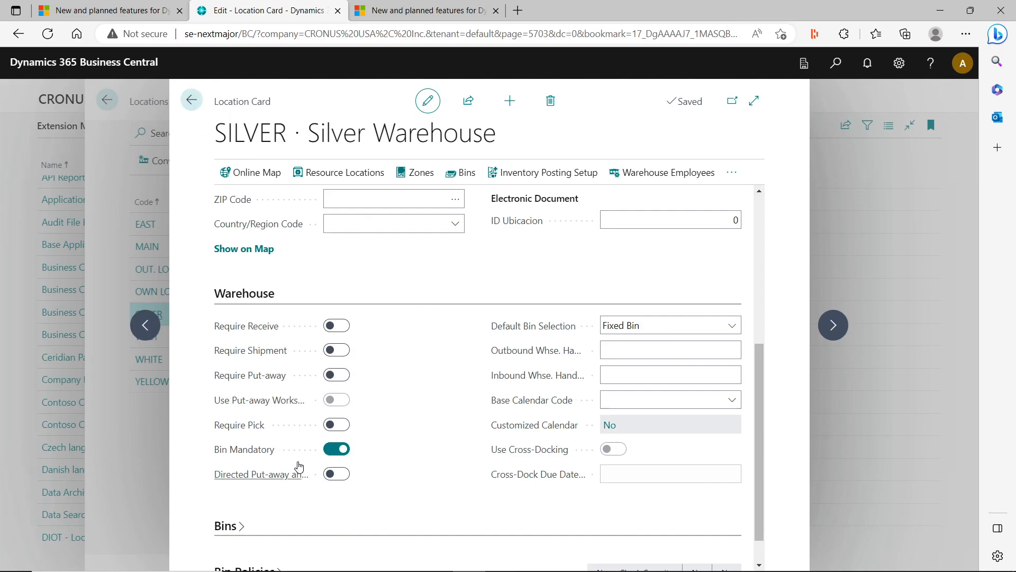
pyautogui.click(191, 100)
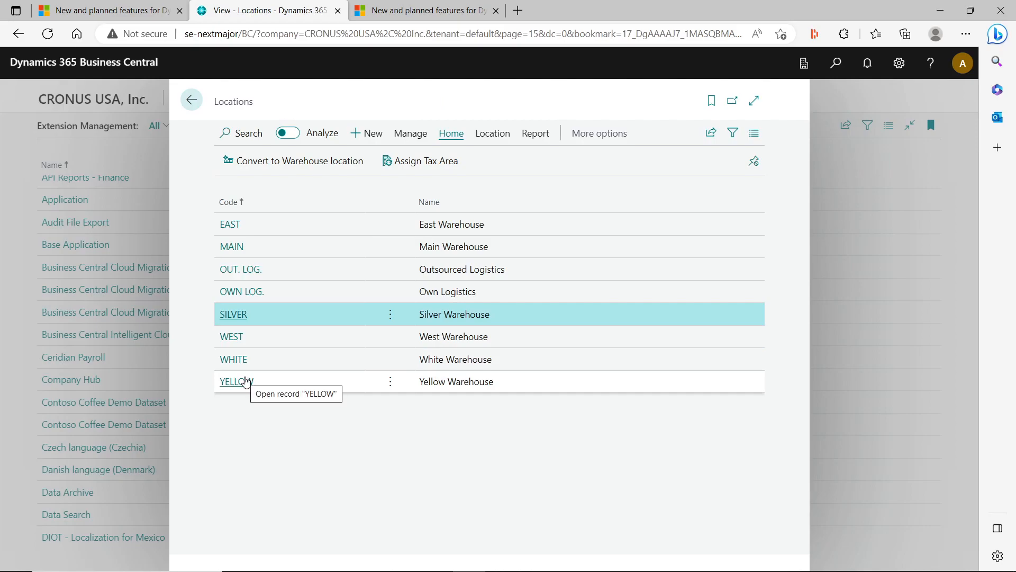
# Review the warehouse settings on the YELLOW and WHITE location cards, returning to the Locations list.
pyautogui.click(246, 381)
pyautogui.scroll(-5, 524, 365)
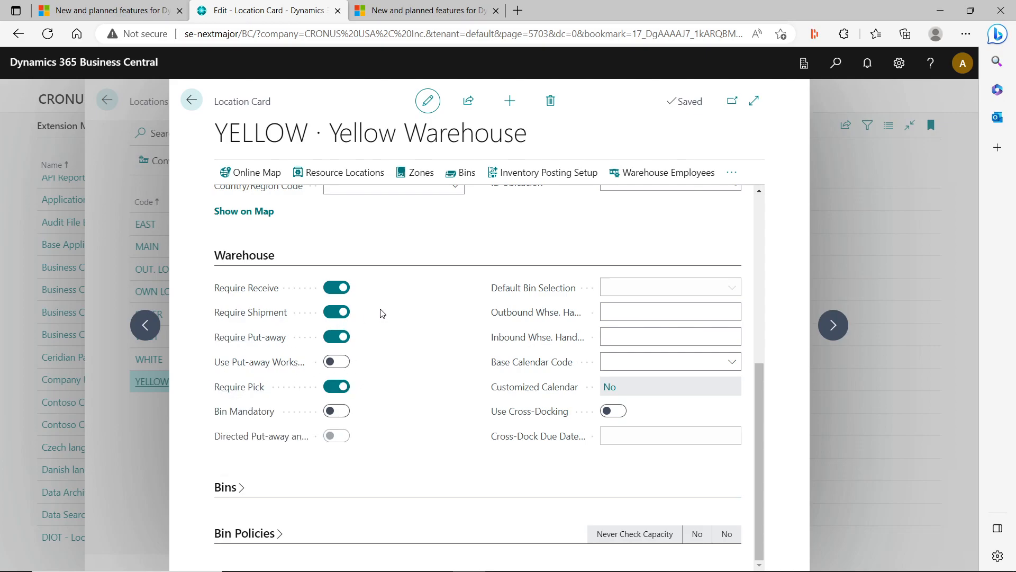
pyautogui.click(202, 104)
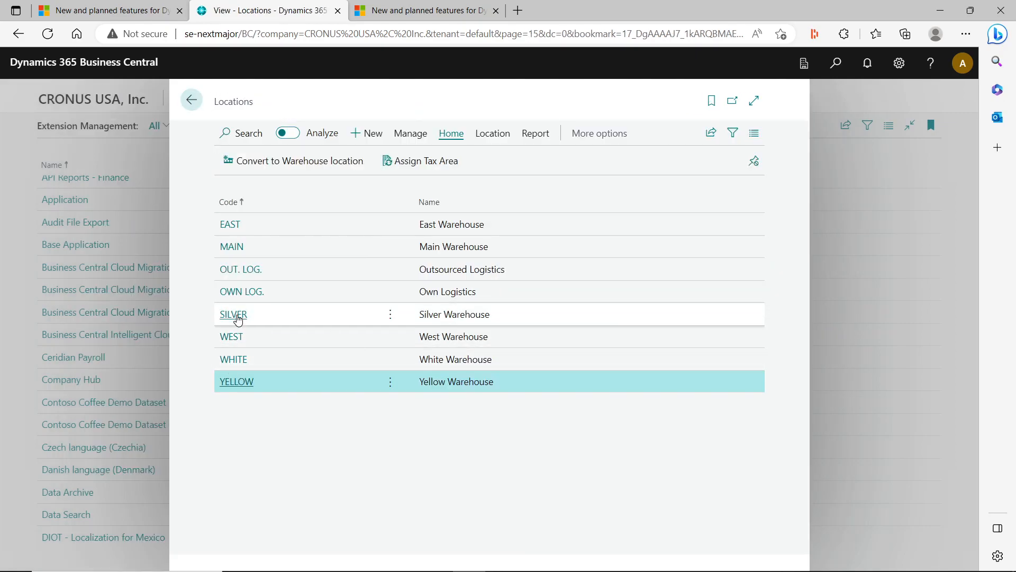
pyautogui.click(228, 364)
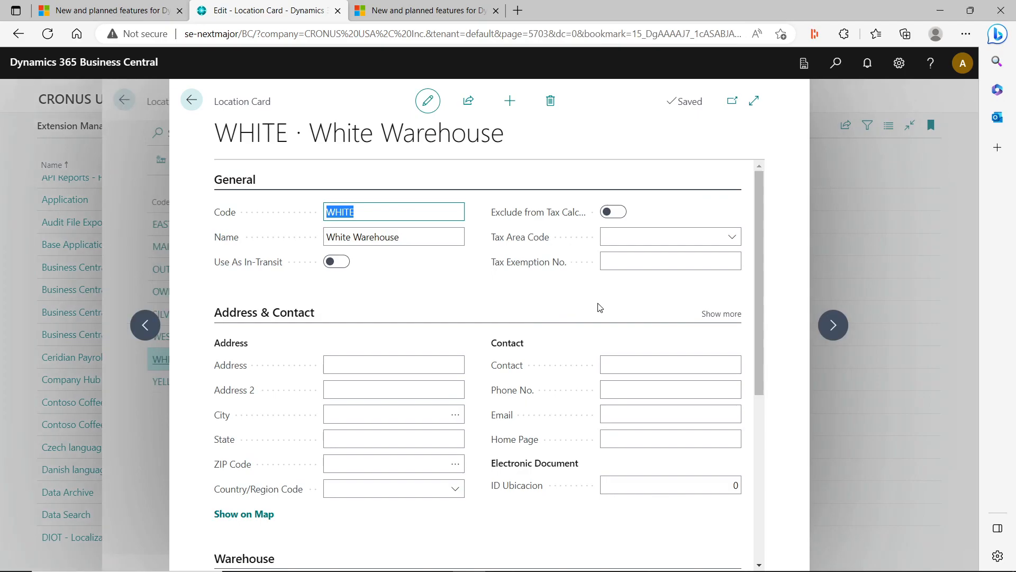
pyautogui.scroll(-5, 547, 308)
pyautogui.scroll(-1, 547, 309)
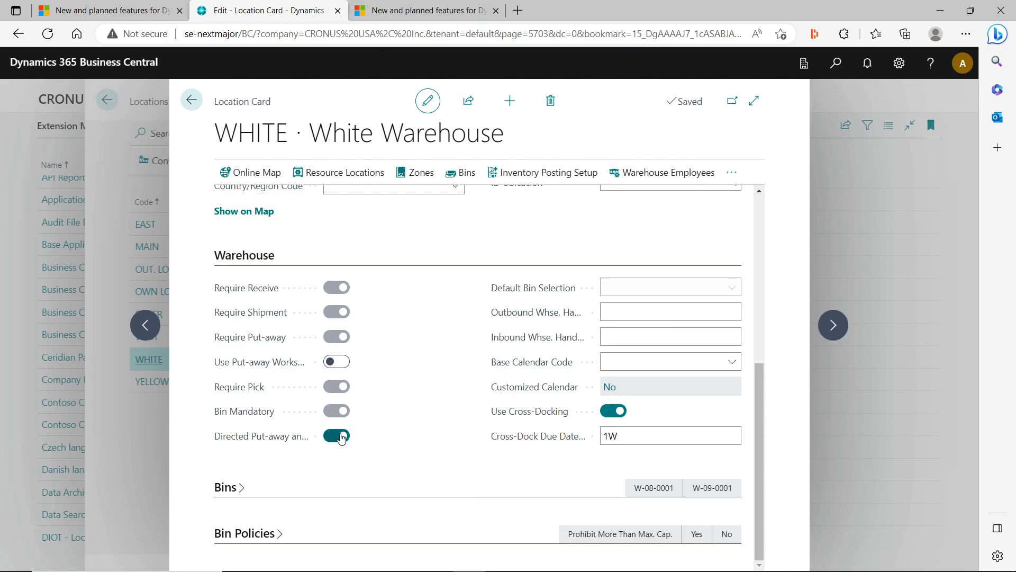
pyautogui.click(192, 99)
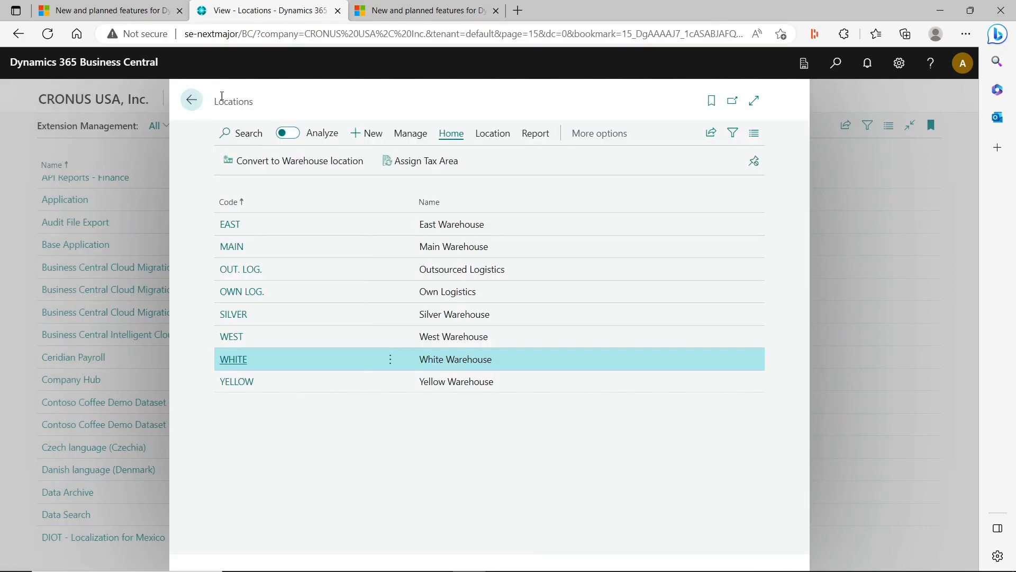
# Close the Locations list and check the release plan entry on easier opening balances for item tracked inventory, returning to the sandbox.
pyautogui.click(191, 100)
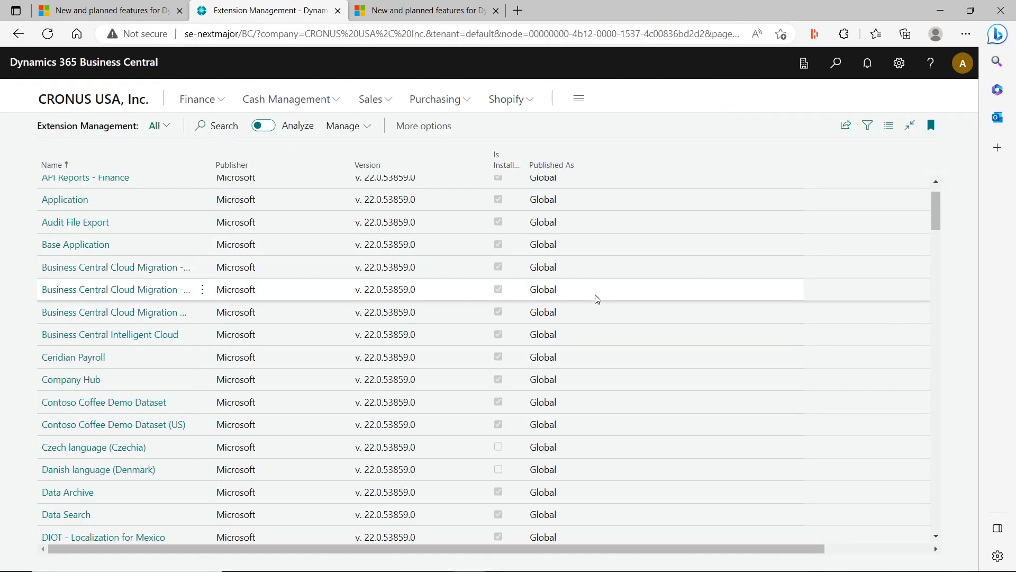
pyautogui.scroll(-3, 591, 307)
pyautogui.scroll(4, 577, 297)
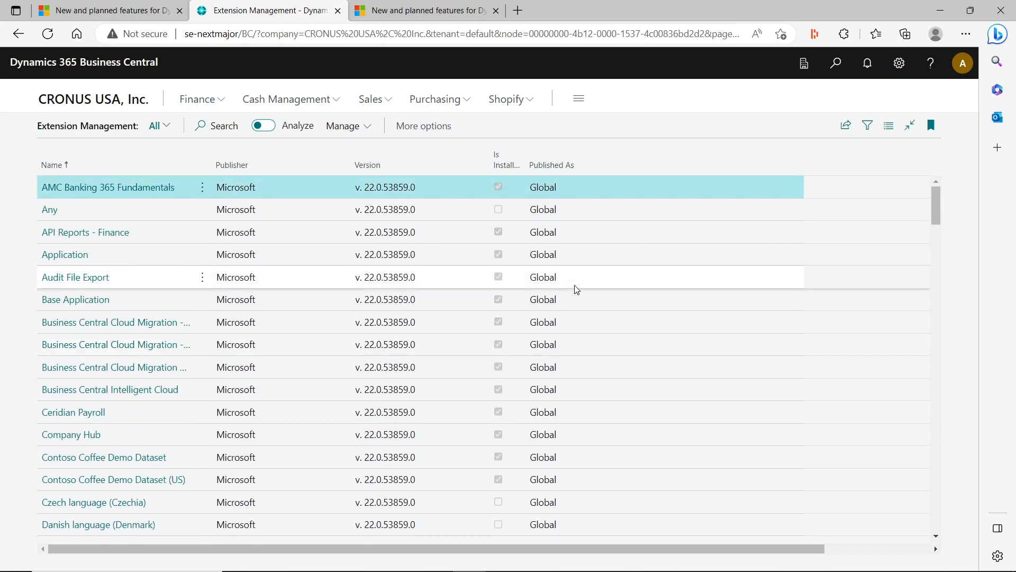
pyautogui.click(397, 11)
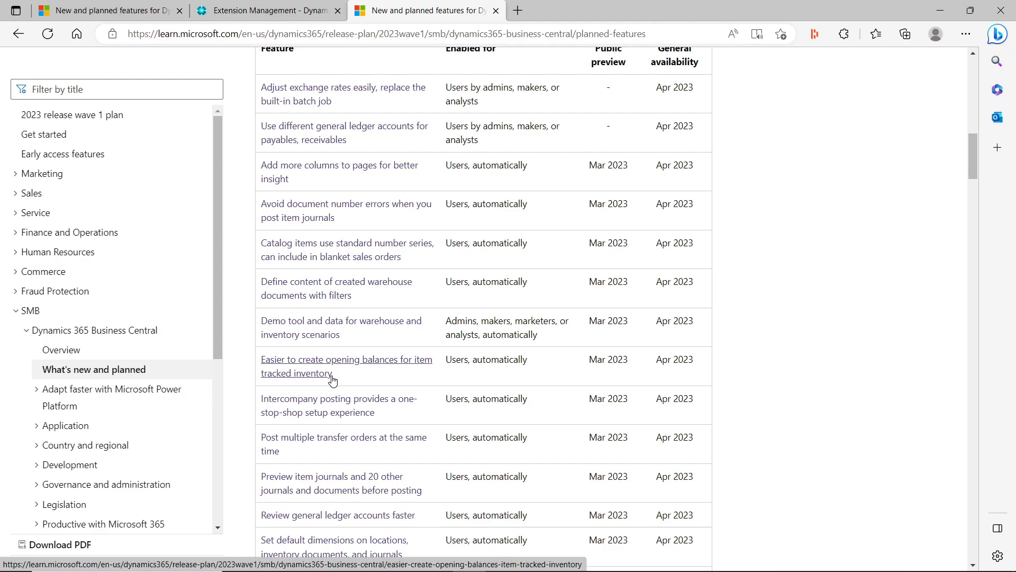
pyautogui.click(293, 10)
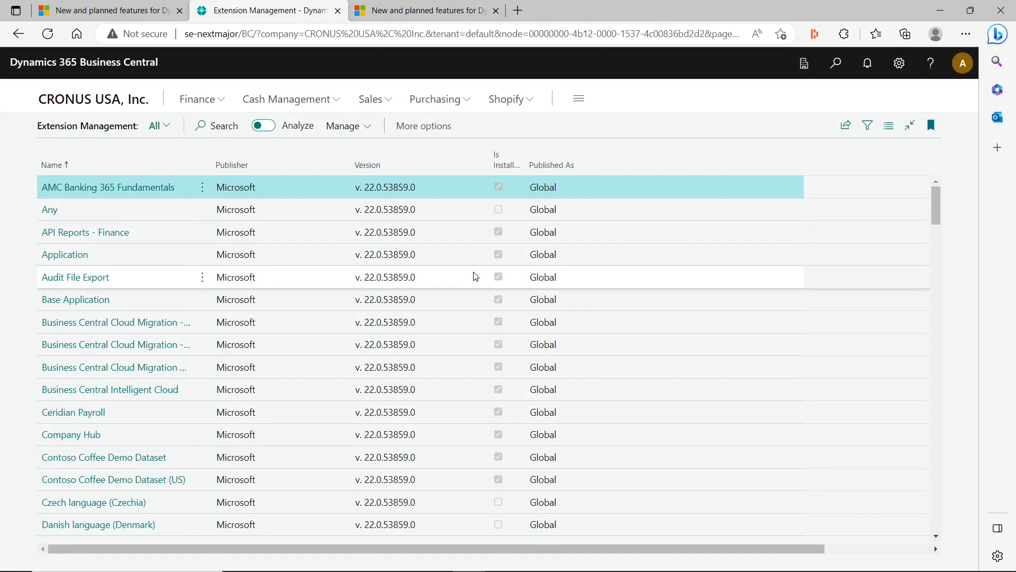
# Return to the company home page, search for the item journals page, and open Item Journals.
pyautogui.click(130, 99)
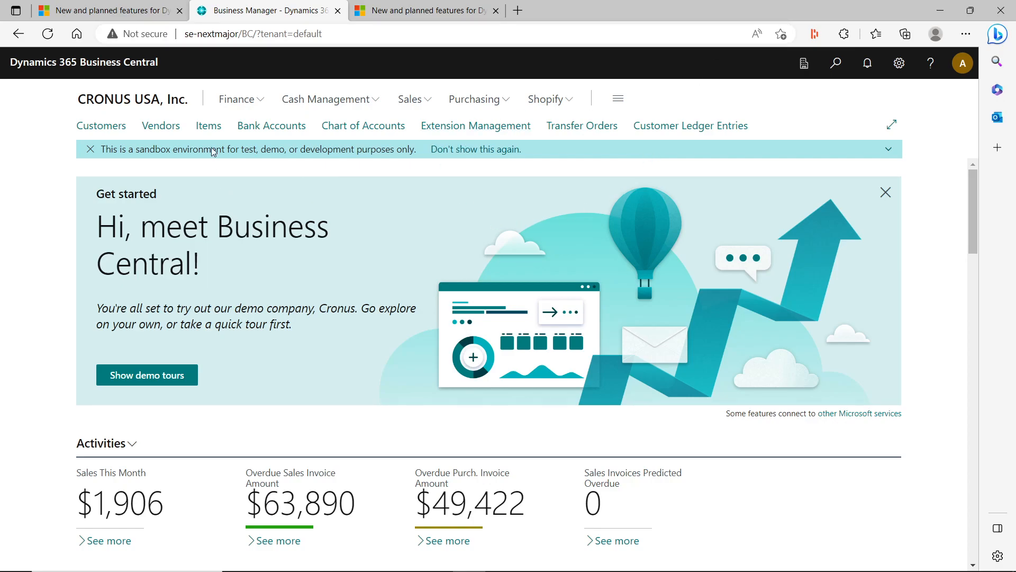
pyautogui.click(836, 63)
pyautogui.write('item ojur')
pyautogui.press('BackSpace')
pyautogui.press('BackSpace')
pyautogui.press('BackSpace')
pyautogui.press('BackSpace')
pyautogui.write('jour')
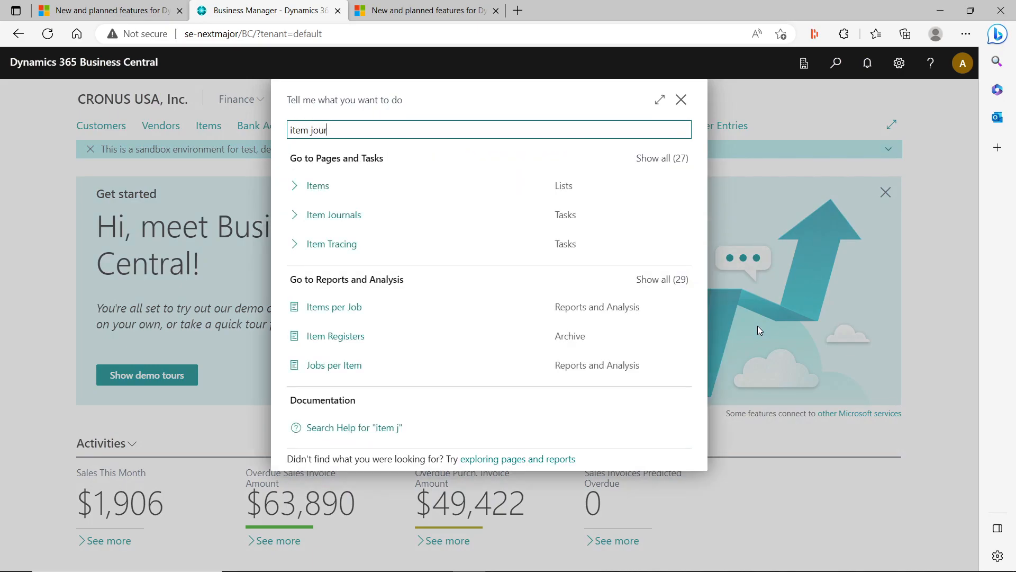
pyautogui.press('Down')
pyautogui.press('Return')
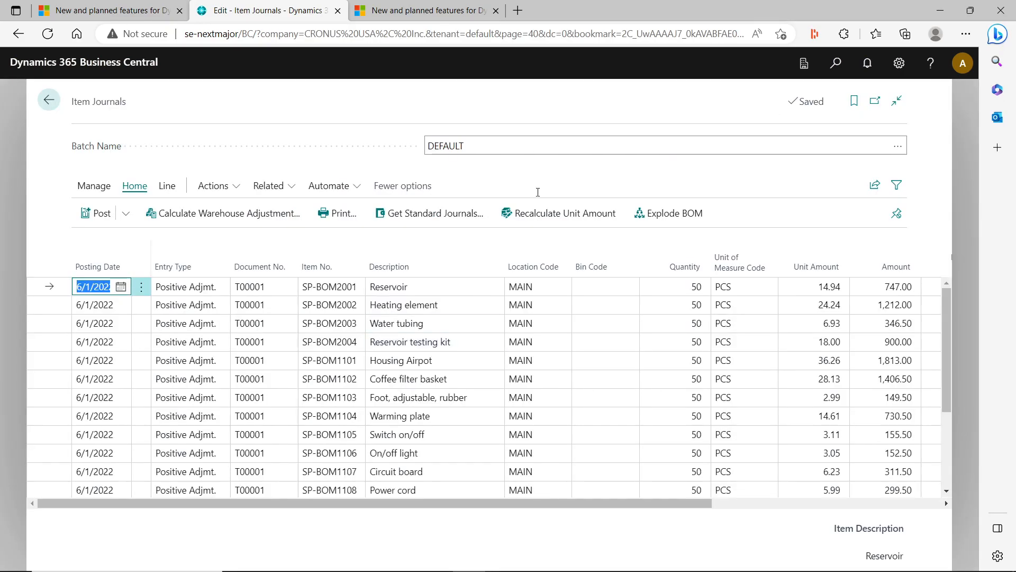
# Enable Item Tracking on Lines for the DEFAULT item journal batch and view the journal's serial and lot number columns.
pyautogui.hotkey('alt', 'Down')
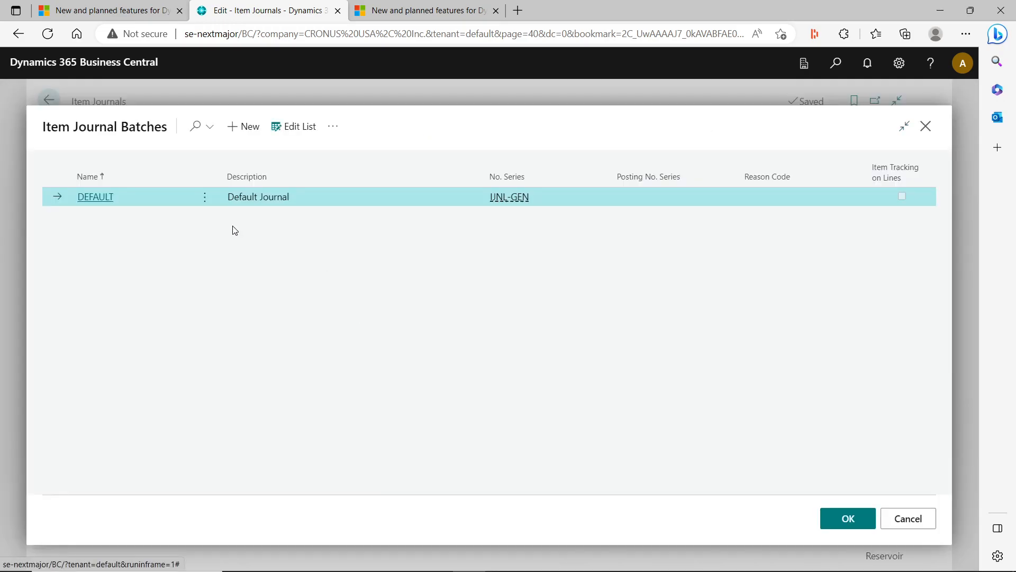
pyautogui.click(303, 129)
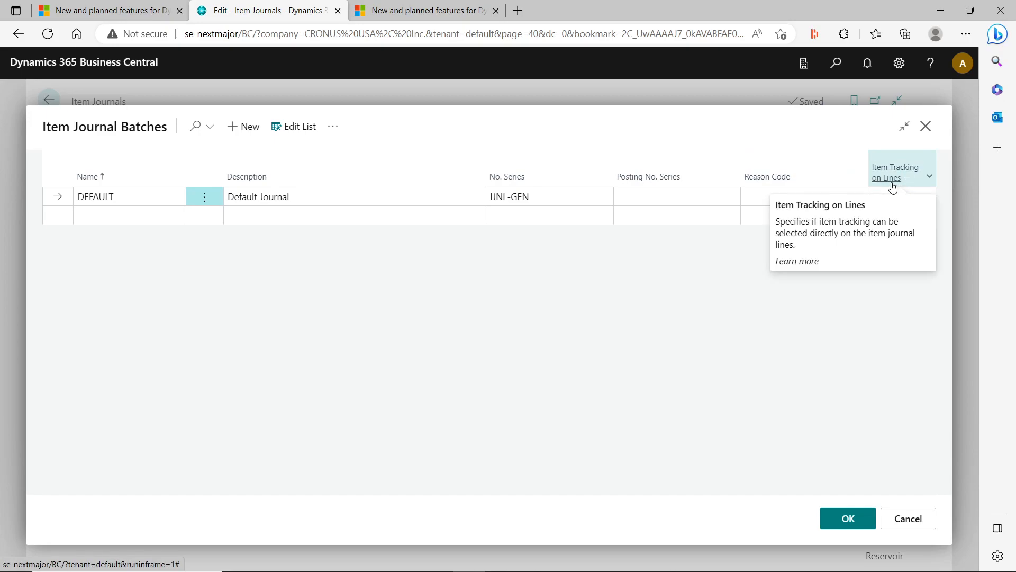
pyautogui.click(903, 197)
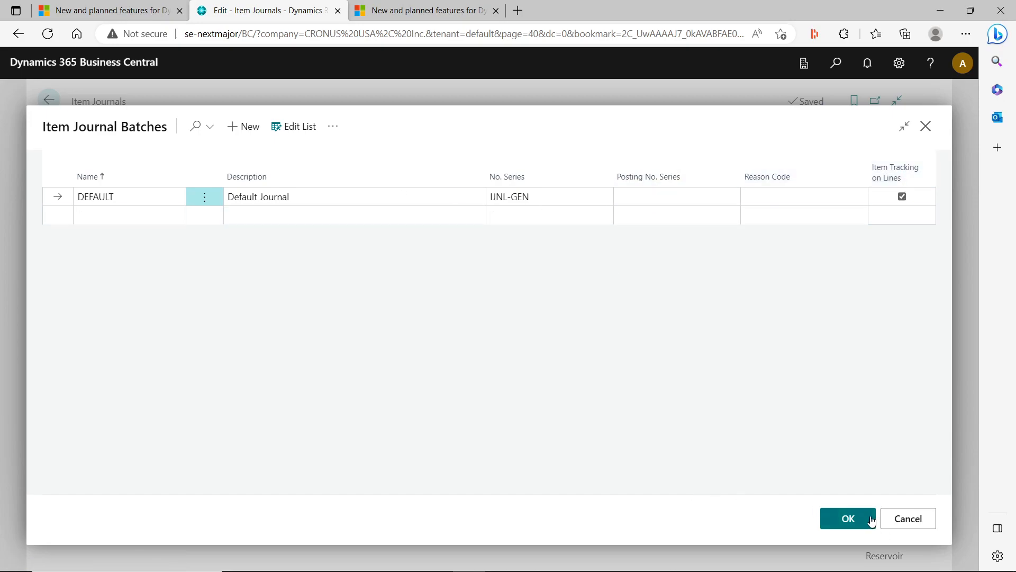
pyautogui.click(849, 519)
pyautogui.moveTo(501, 507); pyautogui.dragTo(849, 522)
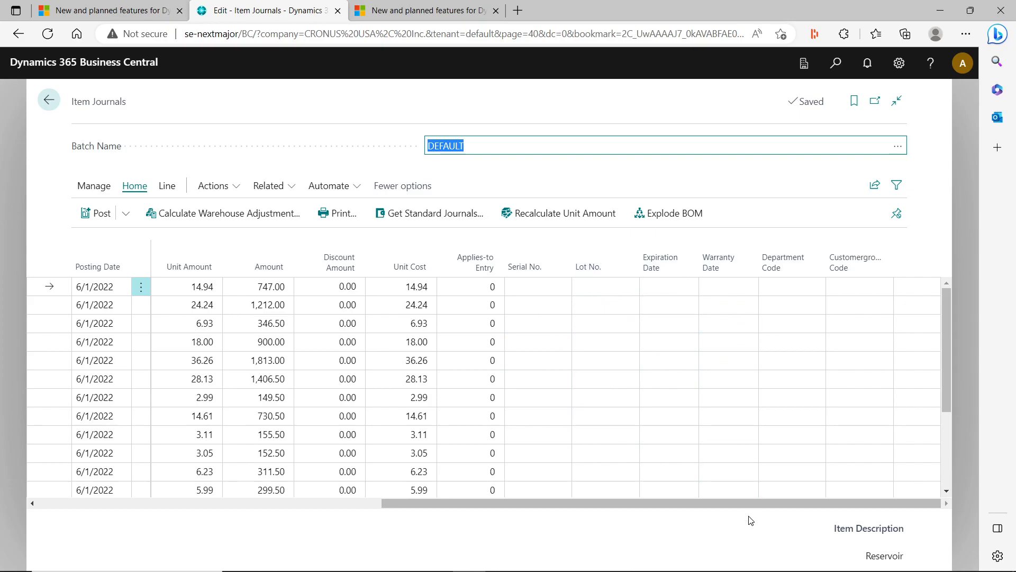
# Disable Item Tracking on Lines for the DEFAULT batch and compare the columns on the journal lines.
pyautogui.click(905, 150)
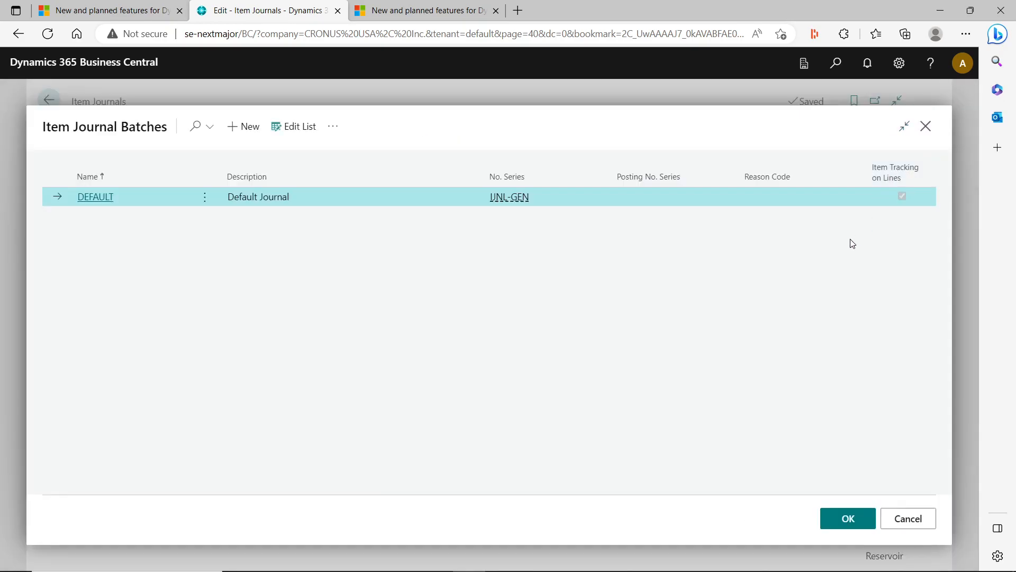
pyautogui.click(294, 132)
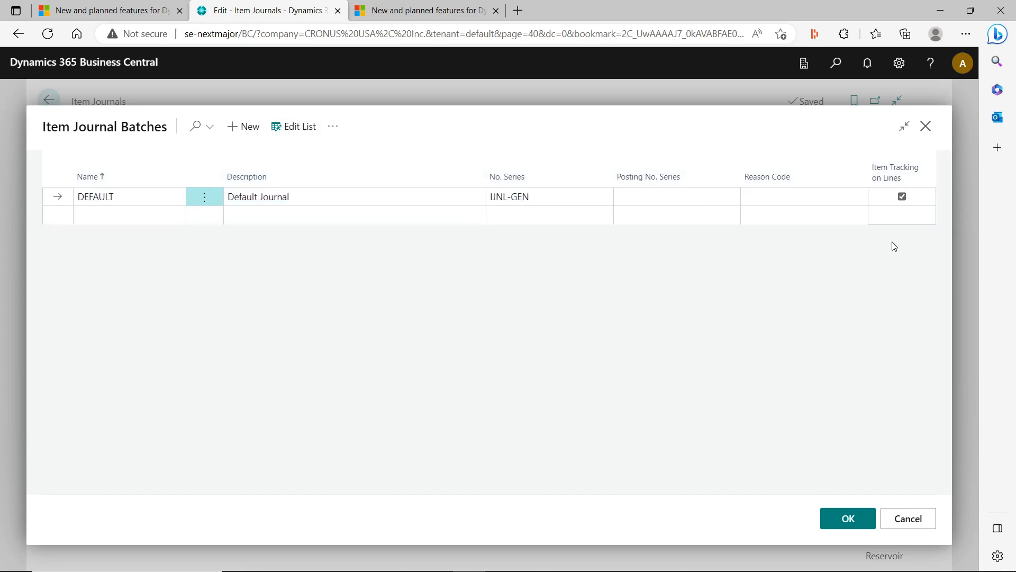
pyautogui.click(902, 197)
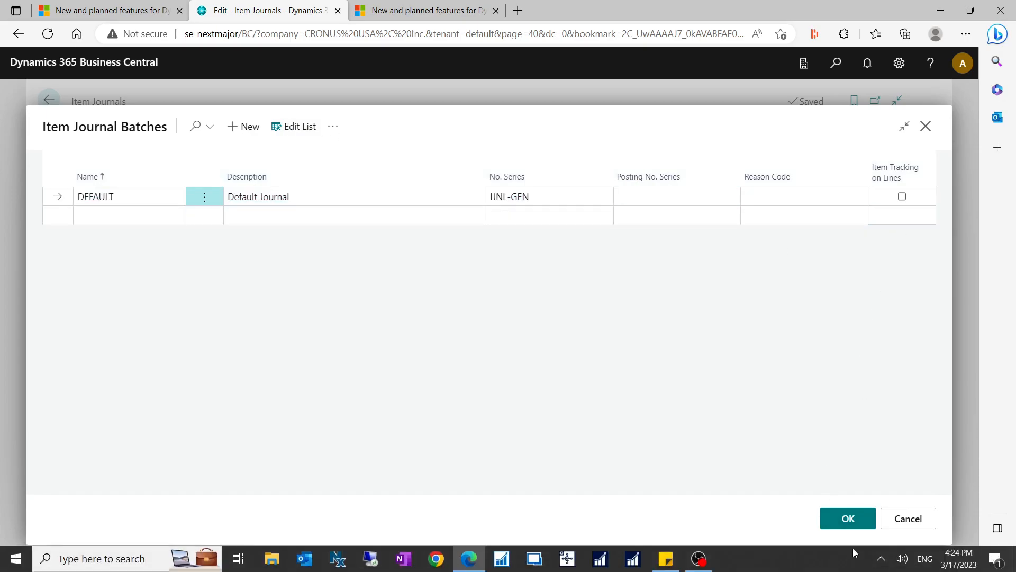
pyautogui.click(846, 519)
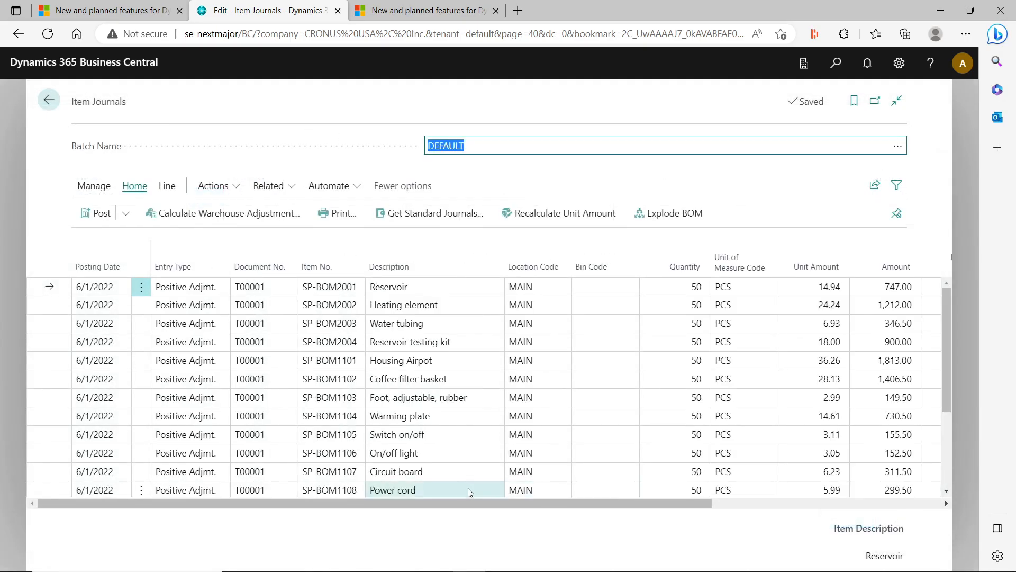
pyautogui.moveTo(489, 501); pyautogui.dragTo(854, 501)
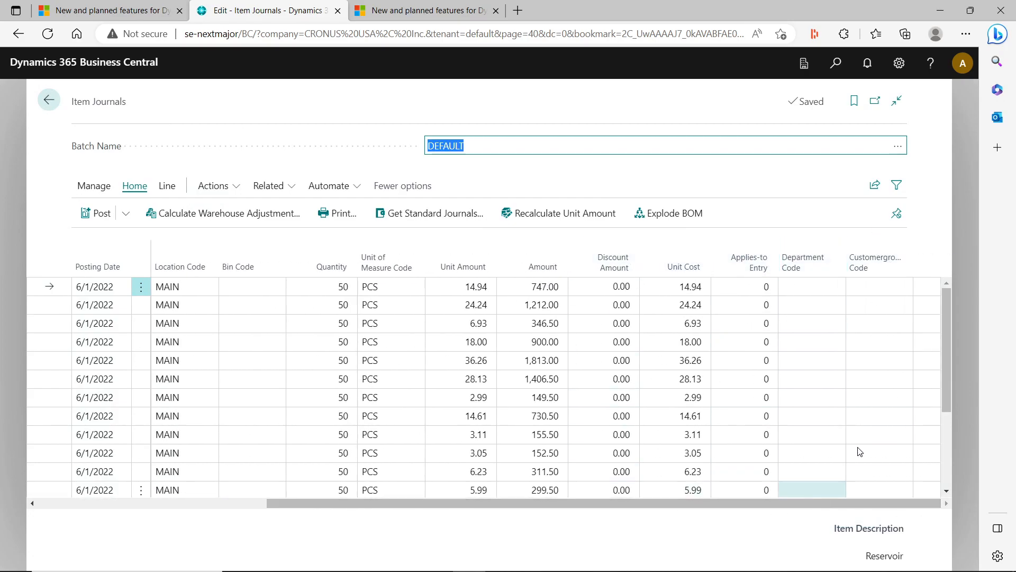
# Re-enable Item Tracking on Lines for the DEFAULT batch, and check the journal's tracking columns before closing it.
pyautogui.click(900, 151)
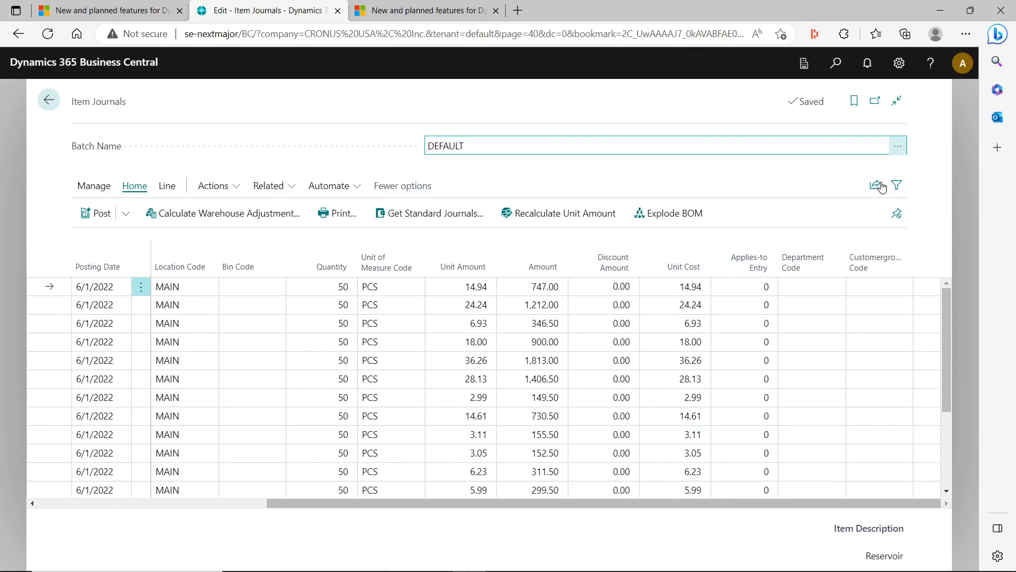
pyautogui.click(309, 129)
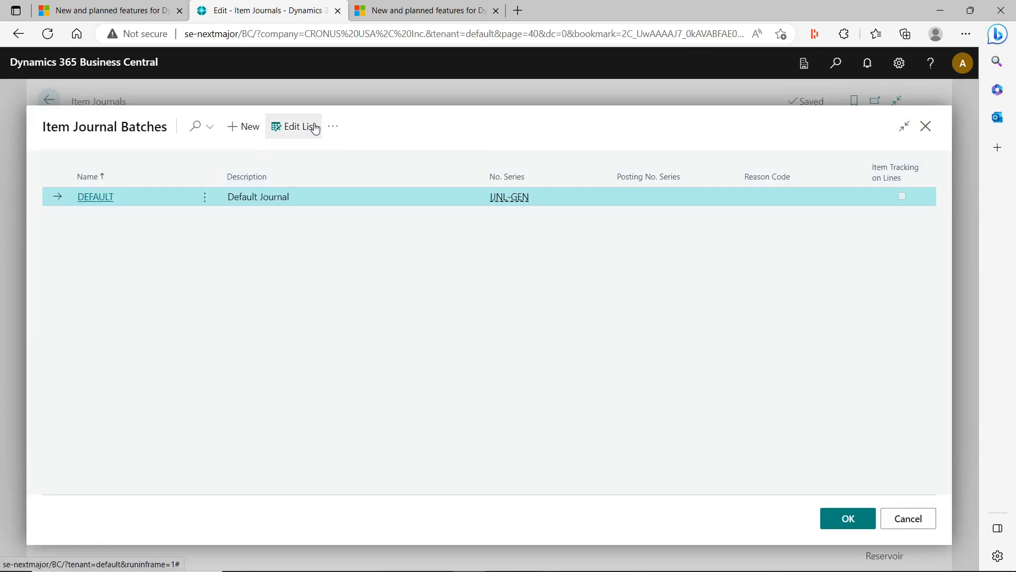
pyautogui.click(905, 201)
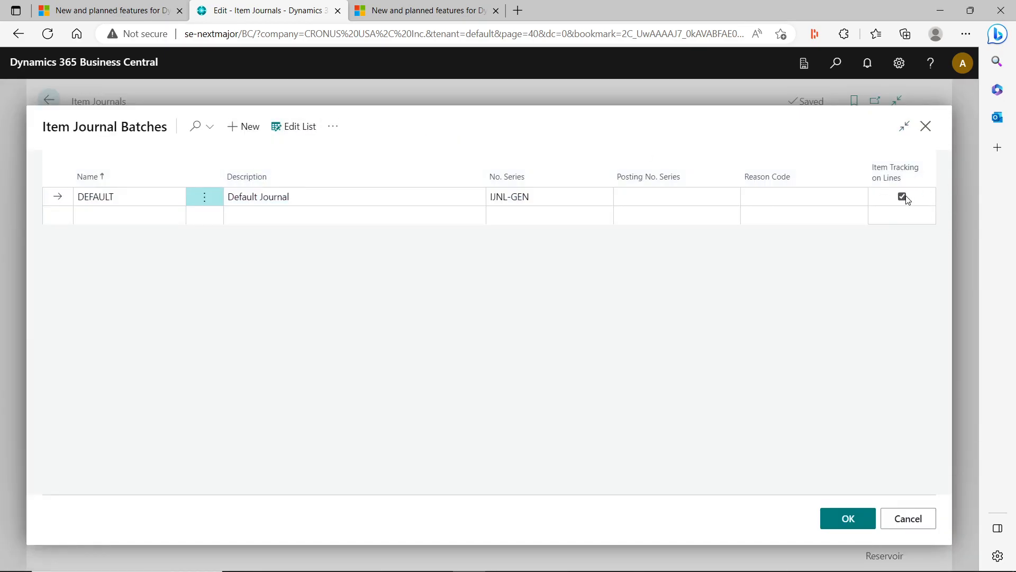
pyautogui.click(849, 519)
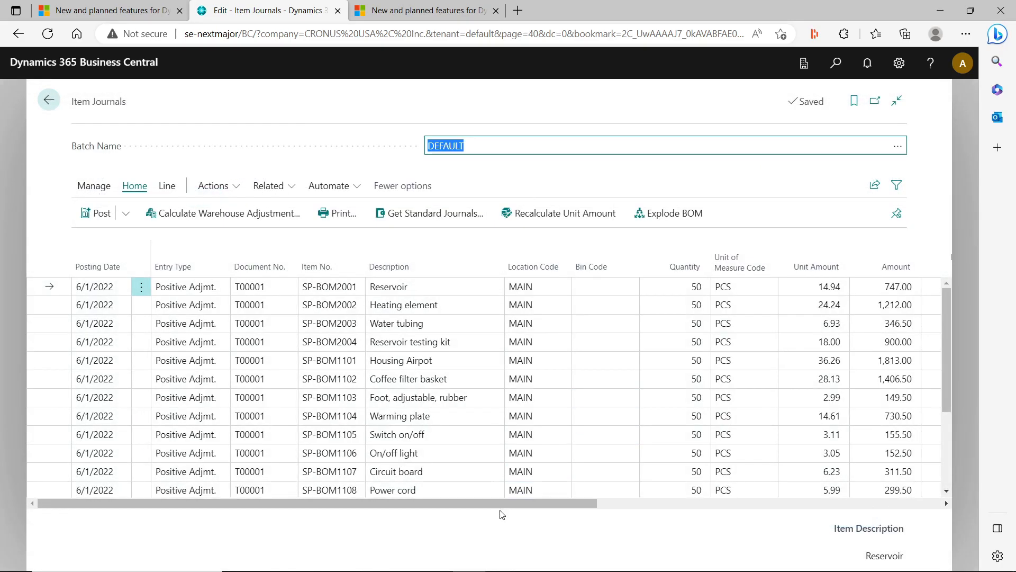
pyautogui.moveTo(507, 500); pyautogui.dragTo(860, 504)
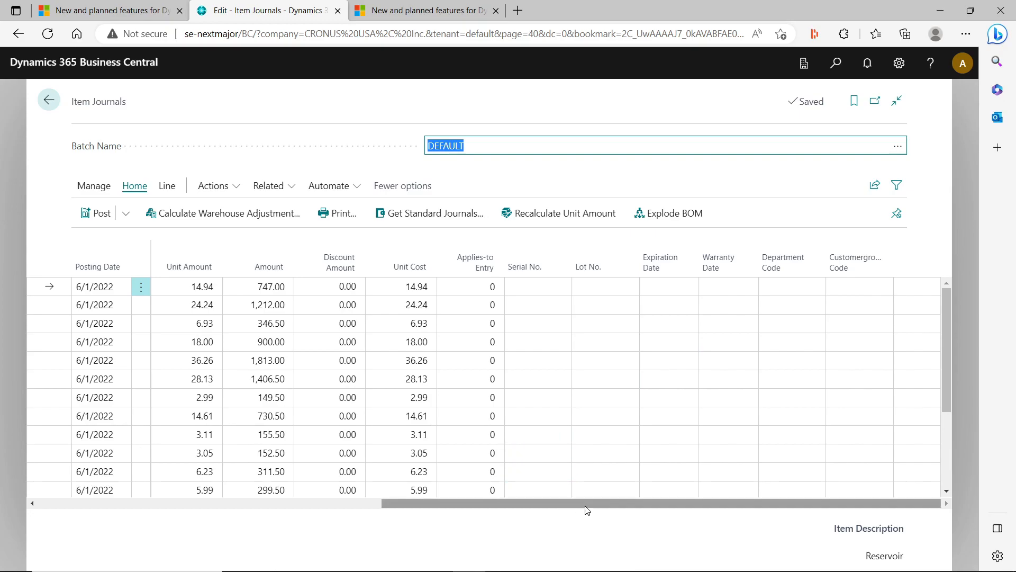
pyautogui.moveTo(585, 503); pyautogui.dragTo(220, 485)
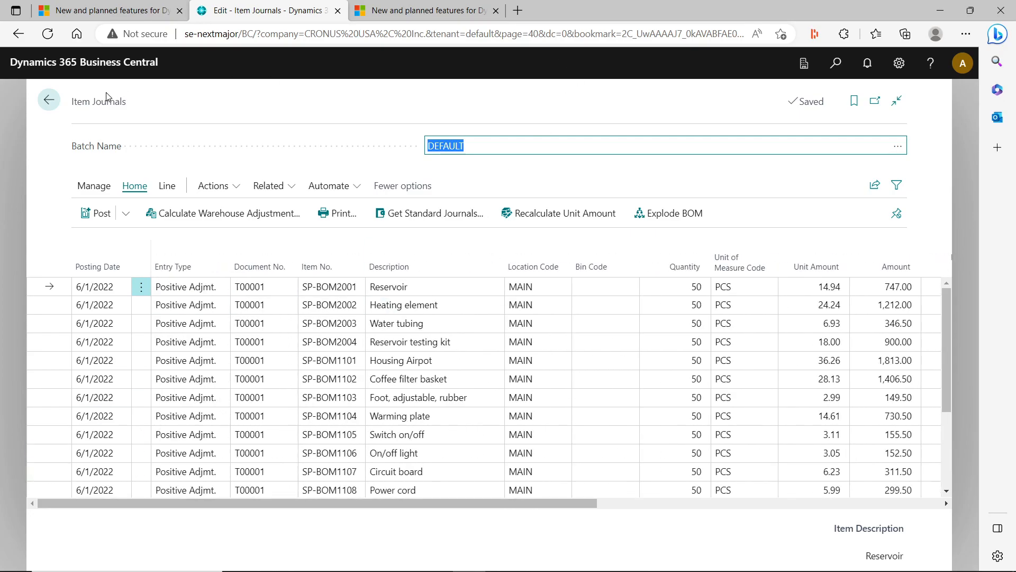
pyautogui.click(60, 104)
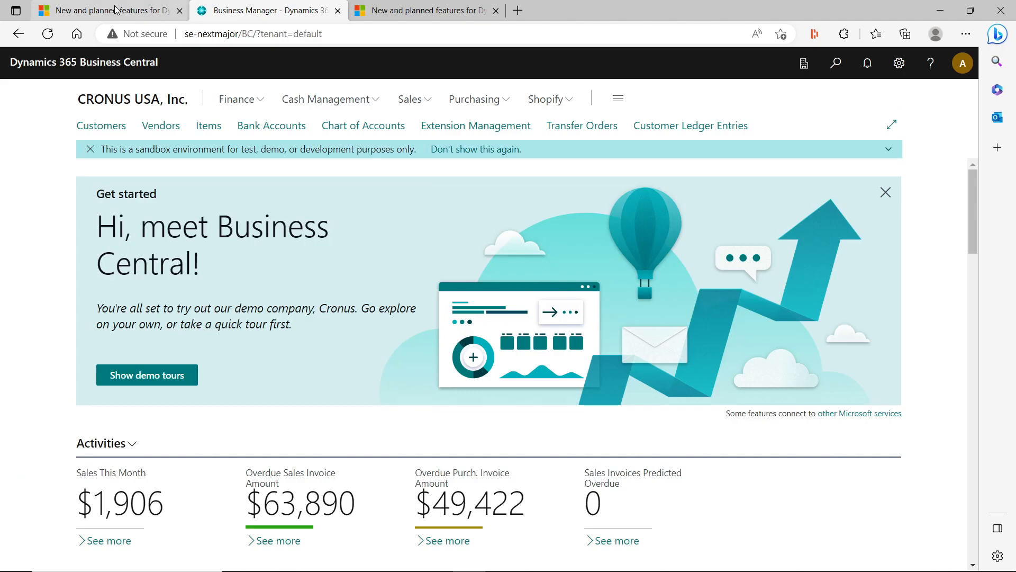
# Check the release plan's feature list, return to the Business Central home page, search for "inter", and open Intercompany Setup.
pyautogui.click(446, 10)
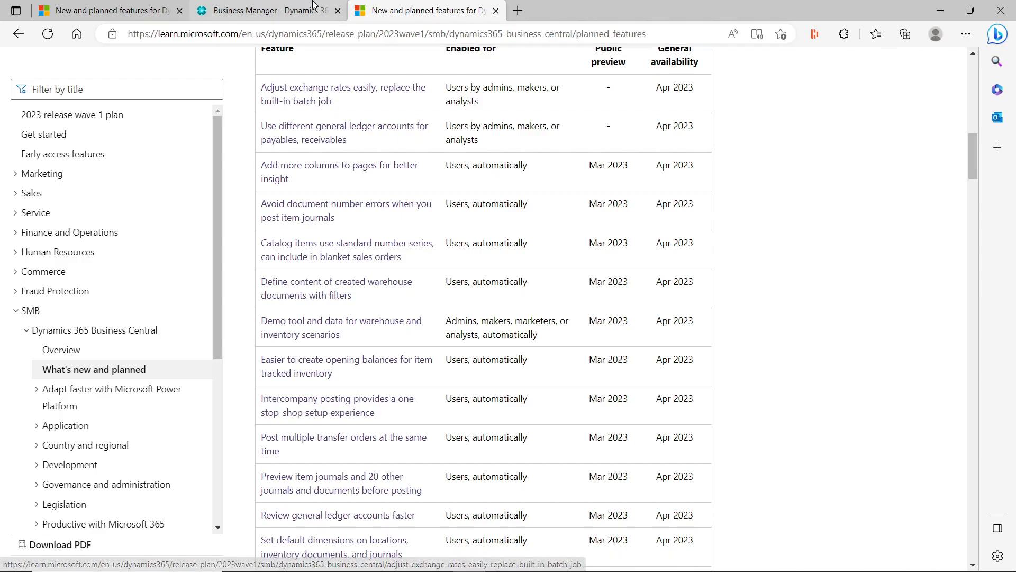
pyautogui.click(291, 13)
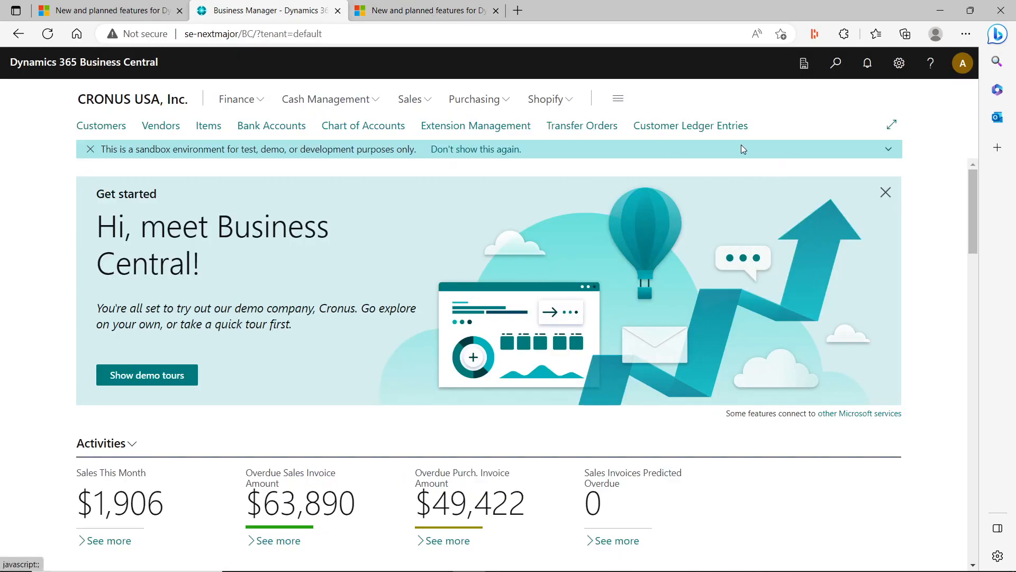
pyautogui.click(832, 69)
pyautogui.write('inter')
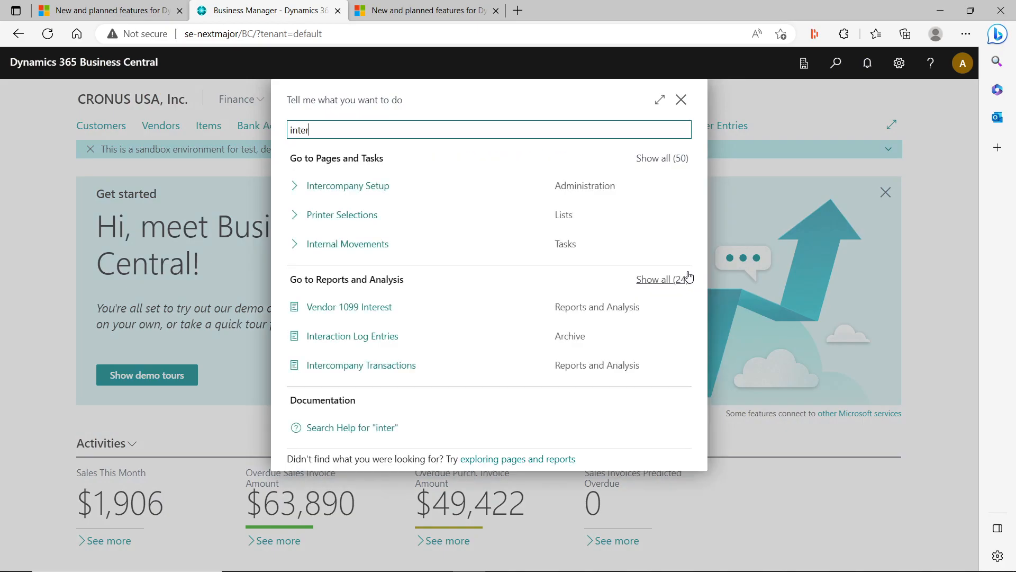
pyautogui.click(377, 195)
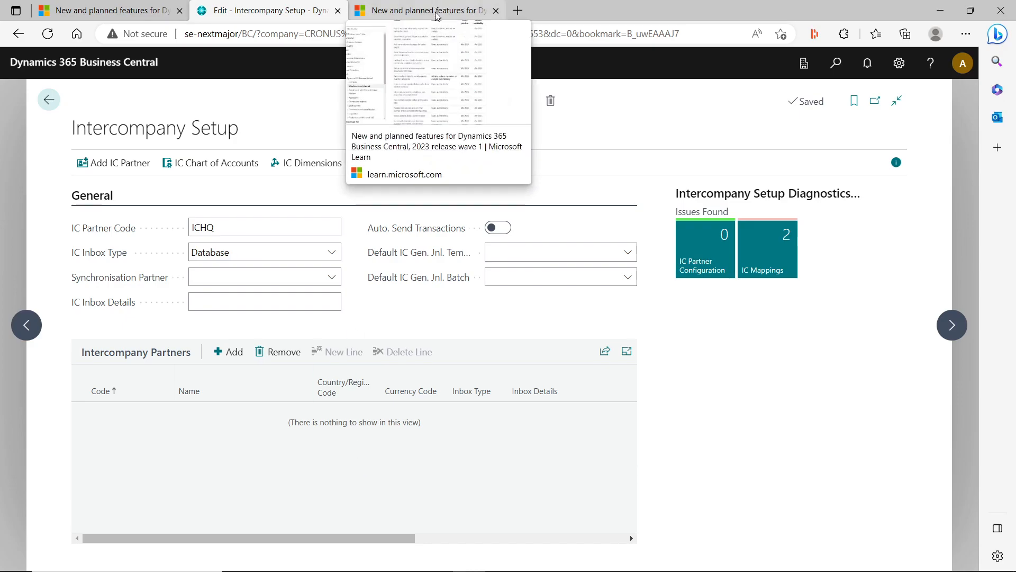
# Check the transfer order entry in the release plan, return to Business Central, search for "transfer", and open Transfer Orders.
pyautogui.click(408, 7)
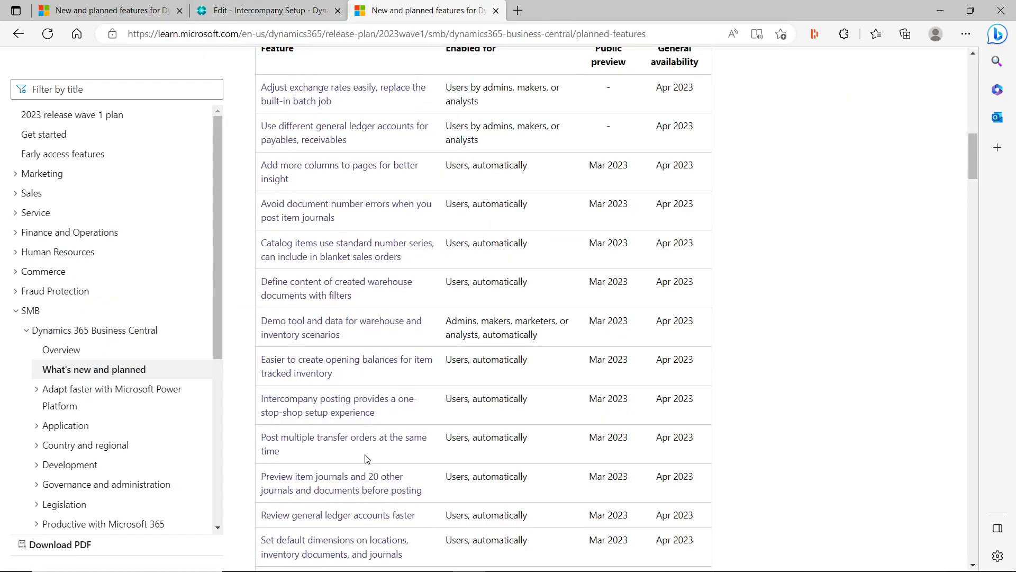
pyautogui.scroll(-3, 364, 457)
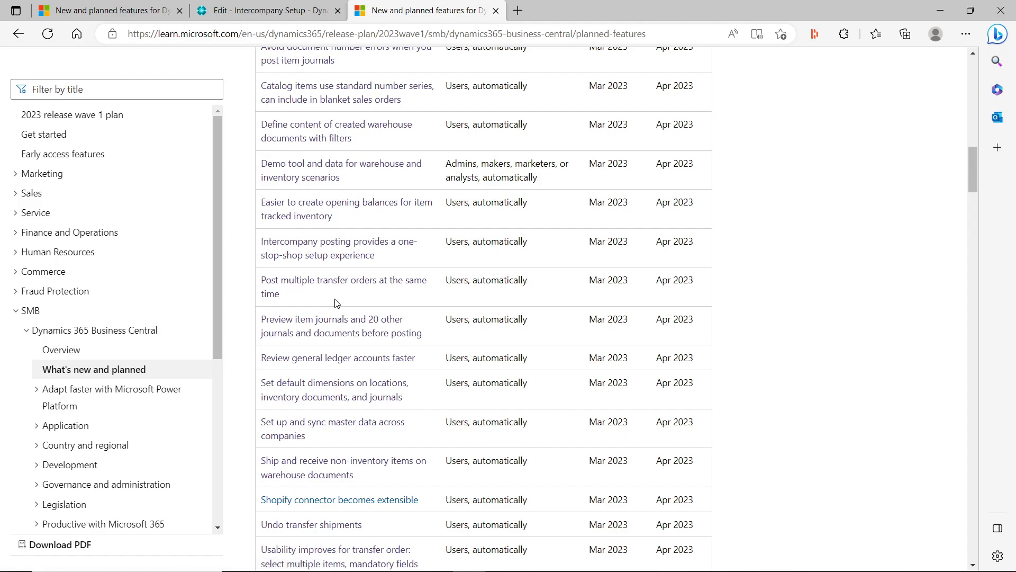
pyautogui.click(287, 11)
pyautogui.click(50, 100)
pyautogui.click(836, 63)
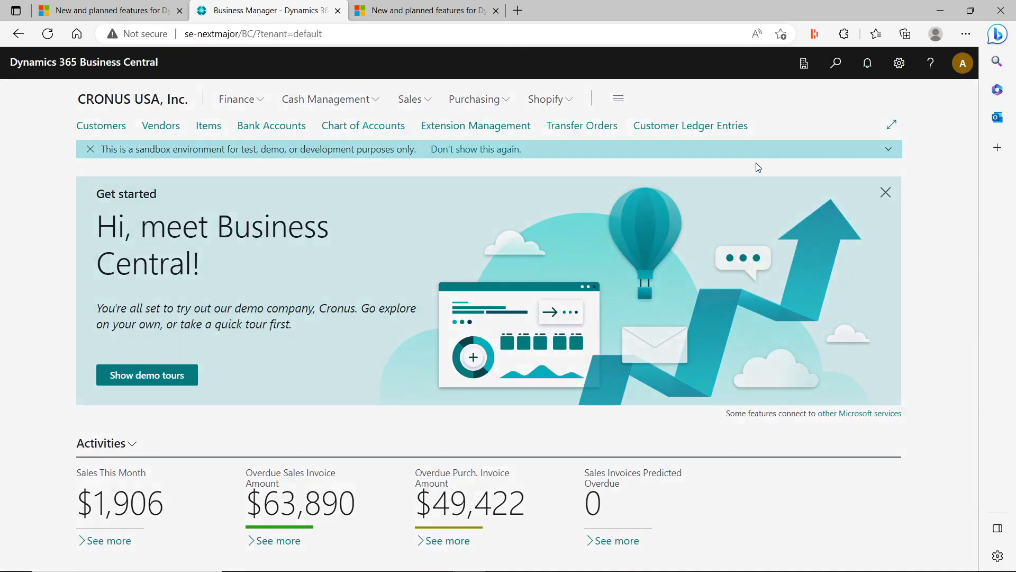
pyautogui.write('transfer')
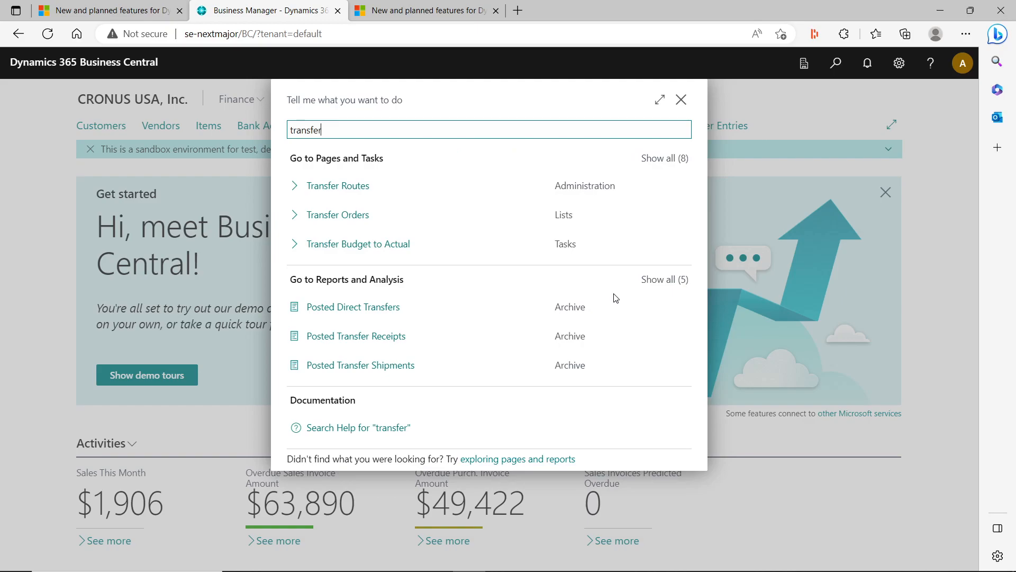
pyautogui.click(338, 215)
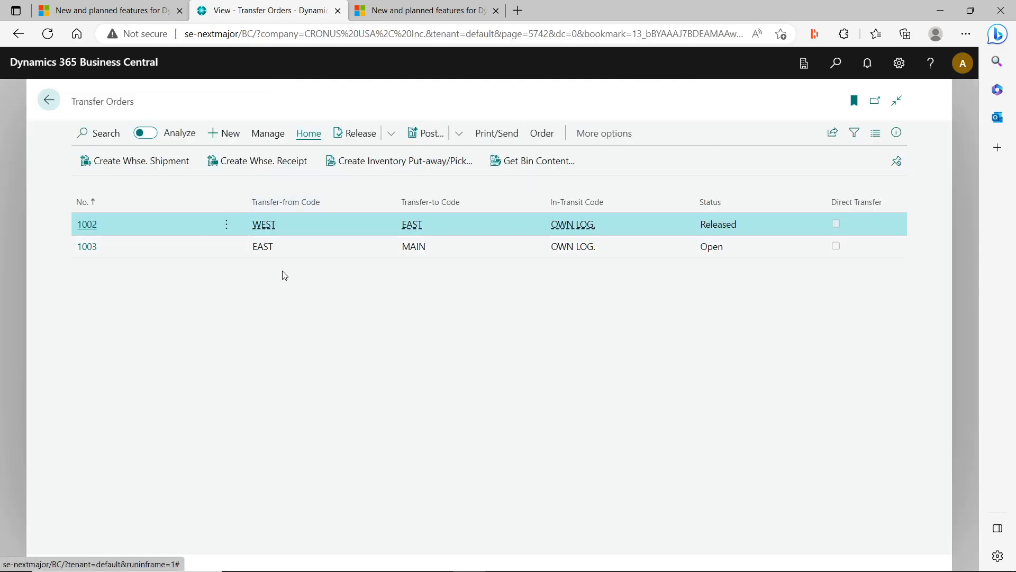
# Select all transfer orders in the list, view the available posting options, and clear the selection.
pyautogui.click(229, 226)
pyautogui.click(198, 331)
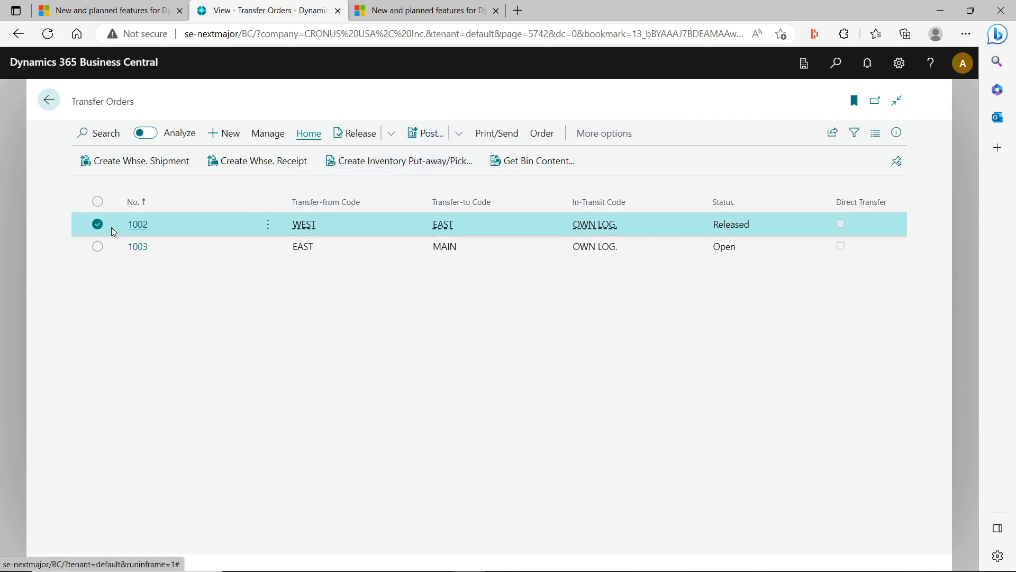
pyautogui.click(97, 201)
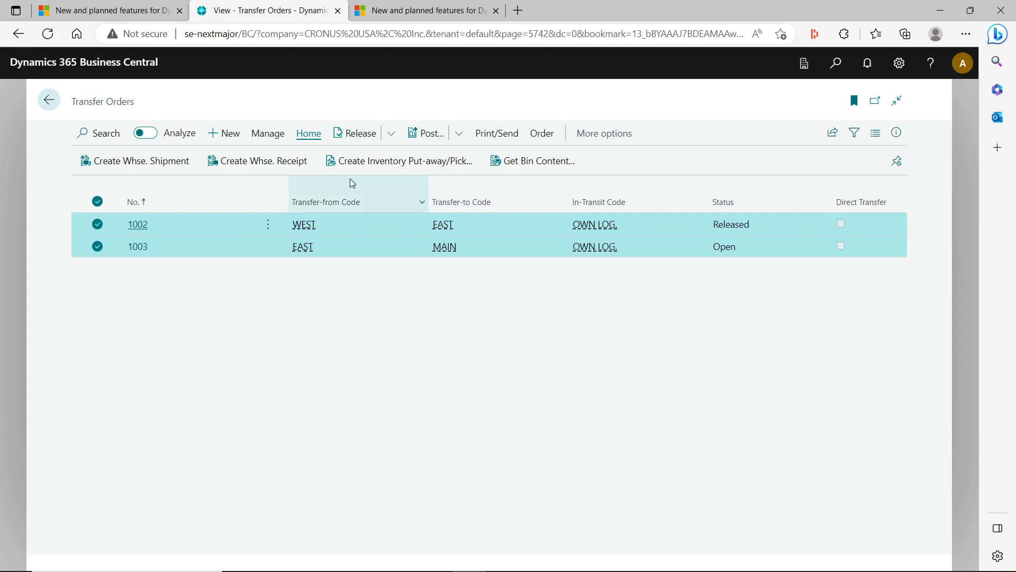
pyautogui.click(459, 137)
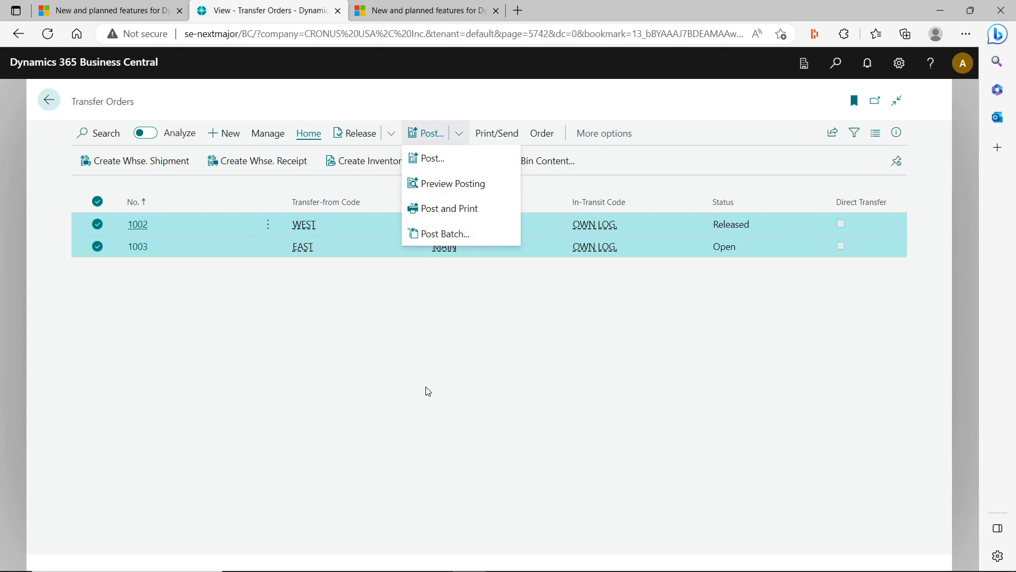
pyautogui.click(411, 386)
pyautogui.click(103, 203)
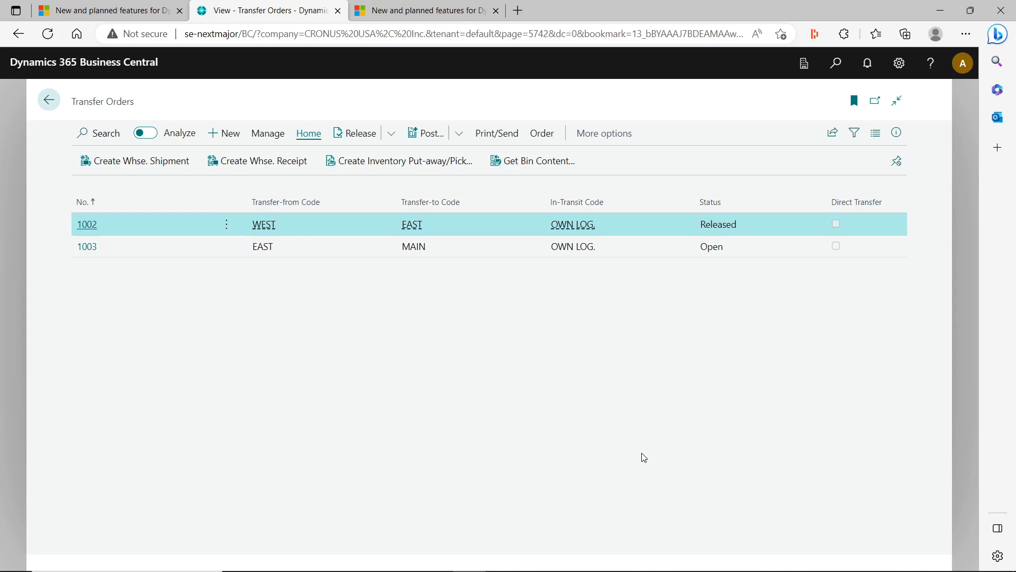
# Open the Batch Post Transfer Orders request page, look up its report ID with Page Inspection, and close it without posting.
pyautogui.click(463, 137)
pyautogui.click(453, 234)
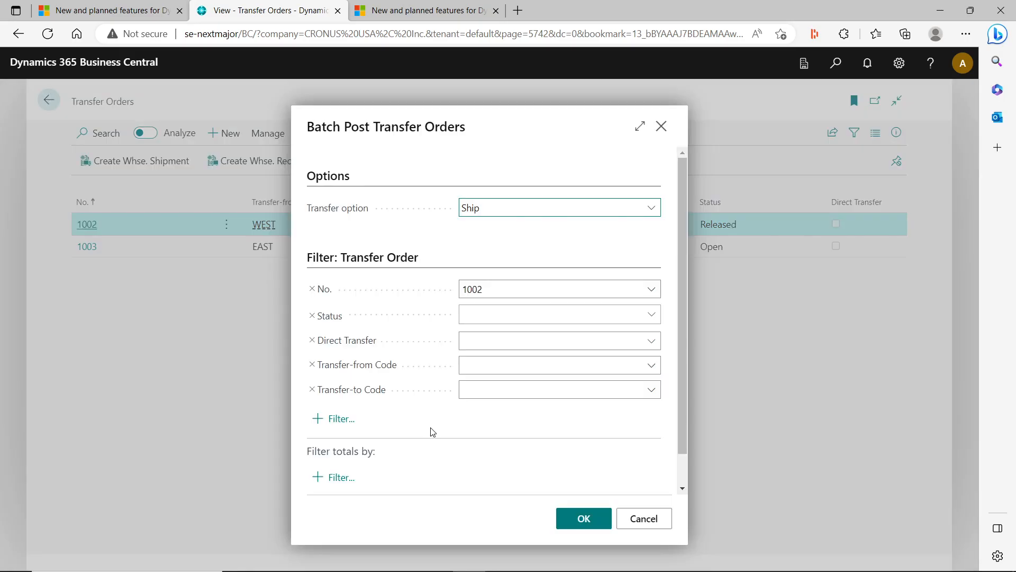
pyautogui.hotkey('ctrl', 'alt', 'F1')
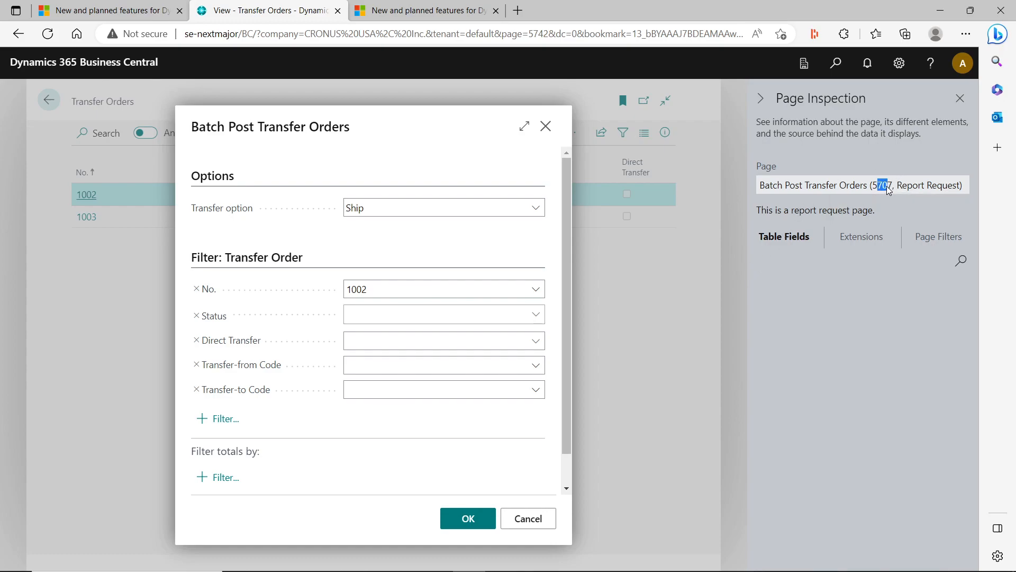
pyautogui.moveTo(872, 186); pyautogui.dragTo(887, 190)
pyautogui.click(961, 99)
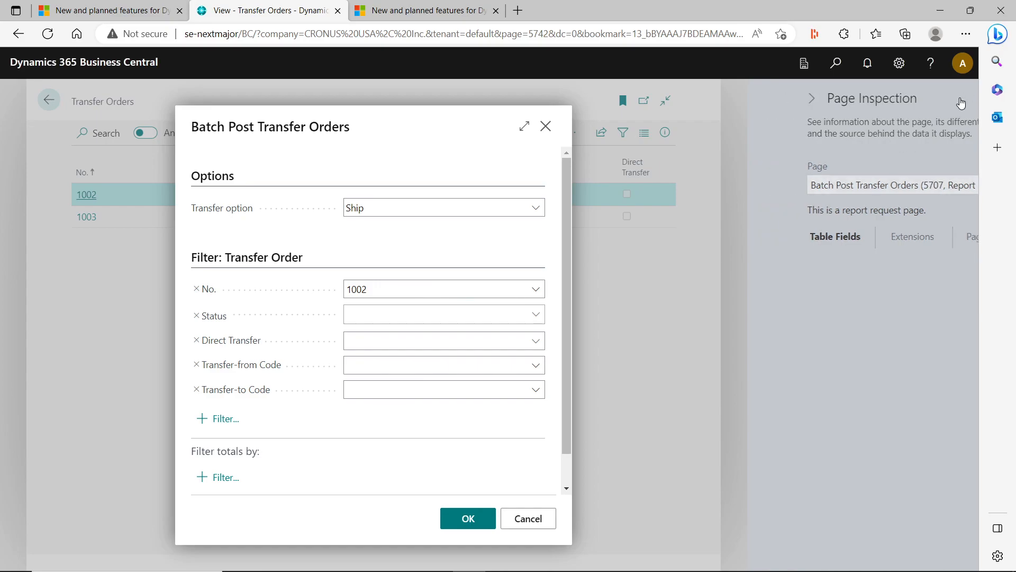
pyautogui.click(661, 126)
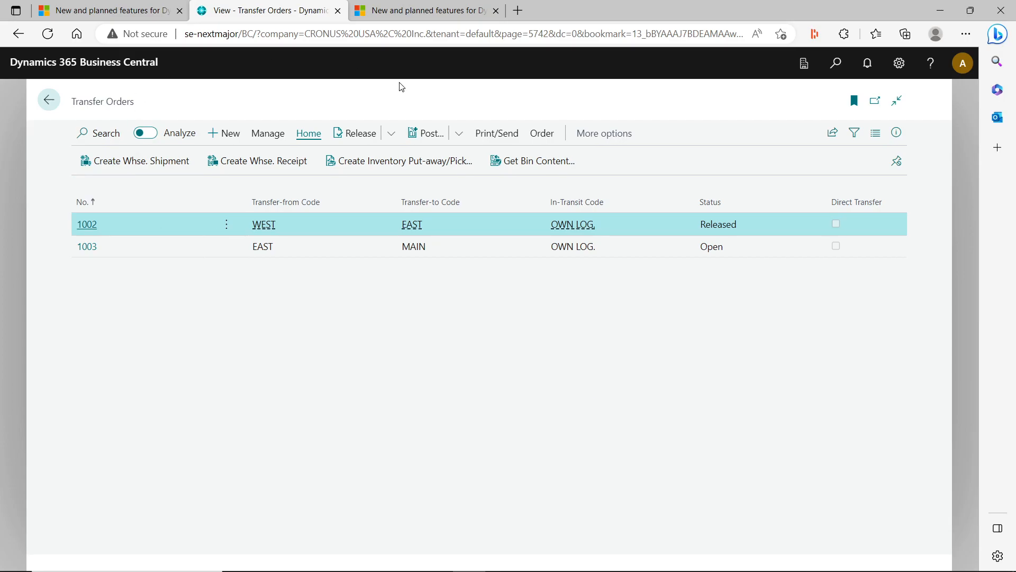
# Check the posting preview feature in the release plan, and try to preview the Receive posting of the WEST-to-EAST transfer order.
pyautogui.click(402, 12)
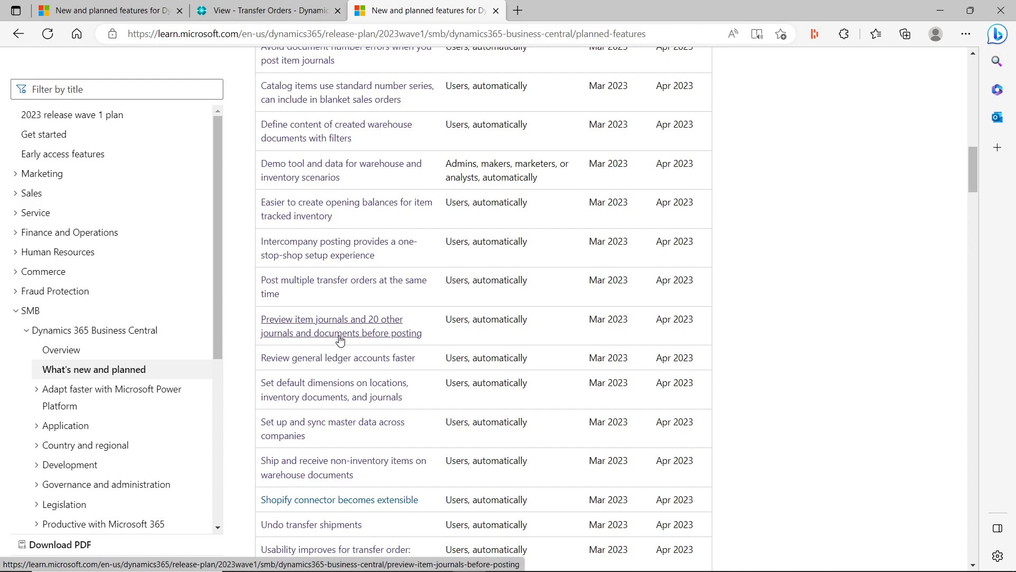
pyautogui.click(296, 9)
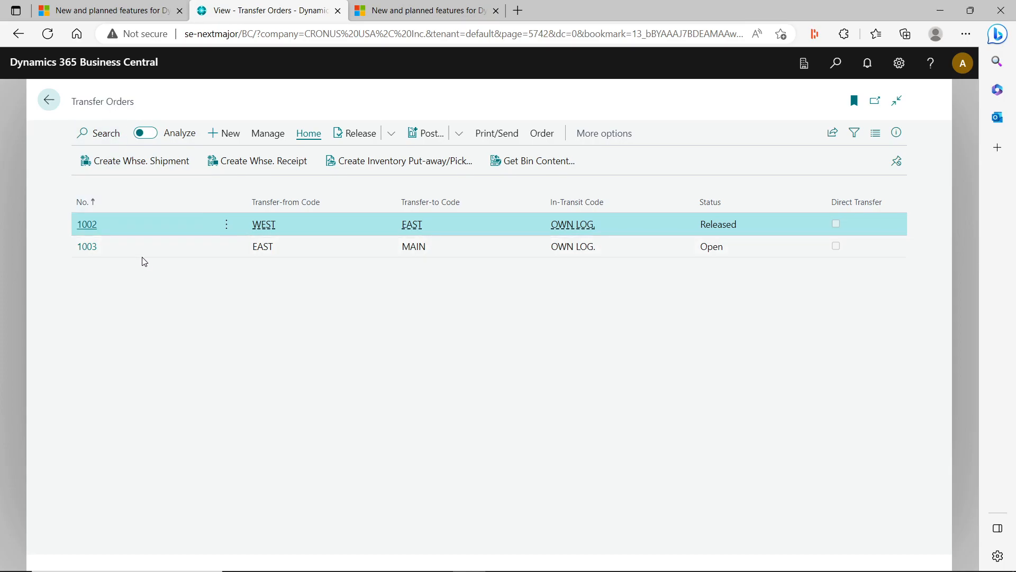
pyautogui.click(95, 225)
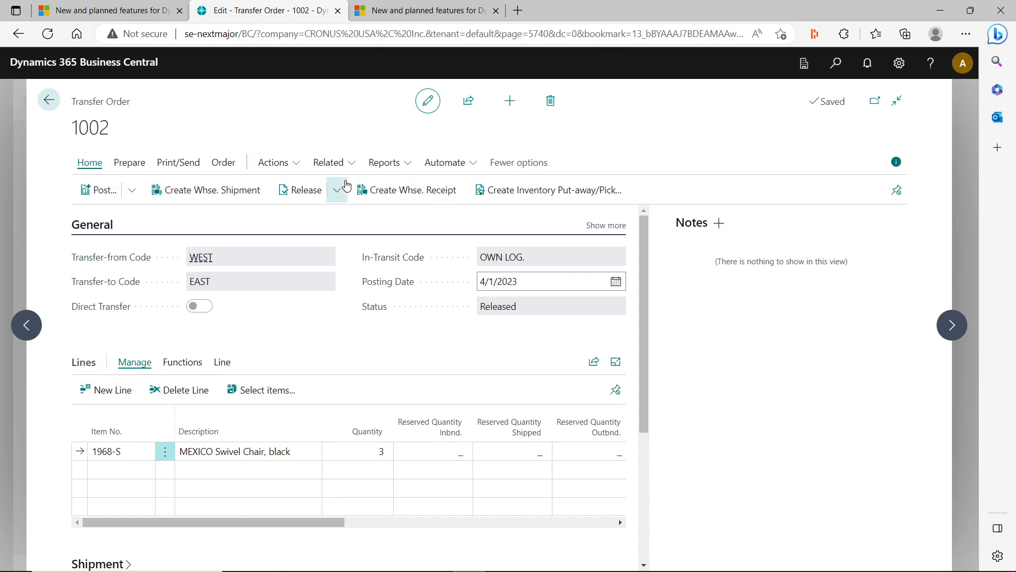
pyautogui.click(132, 192)
pyautogui.click(120, 244)
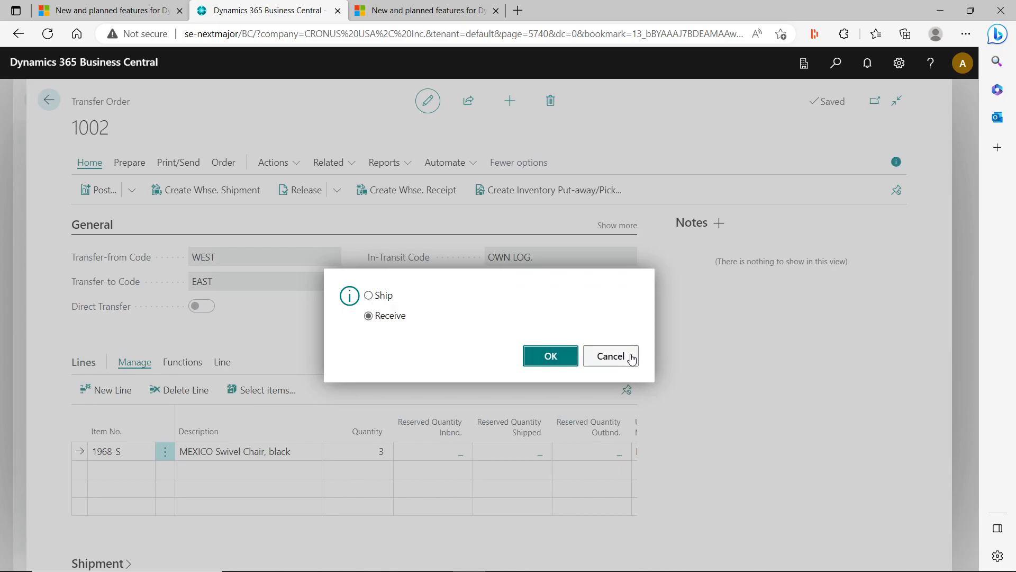
pyautogui.click(551, 355)
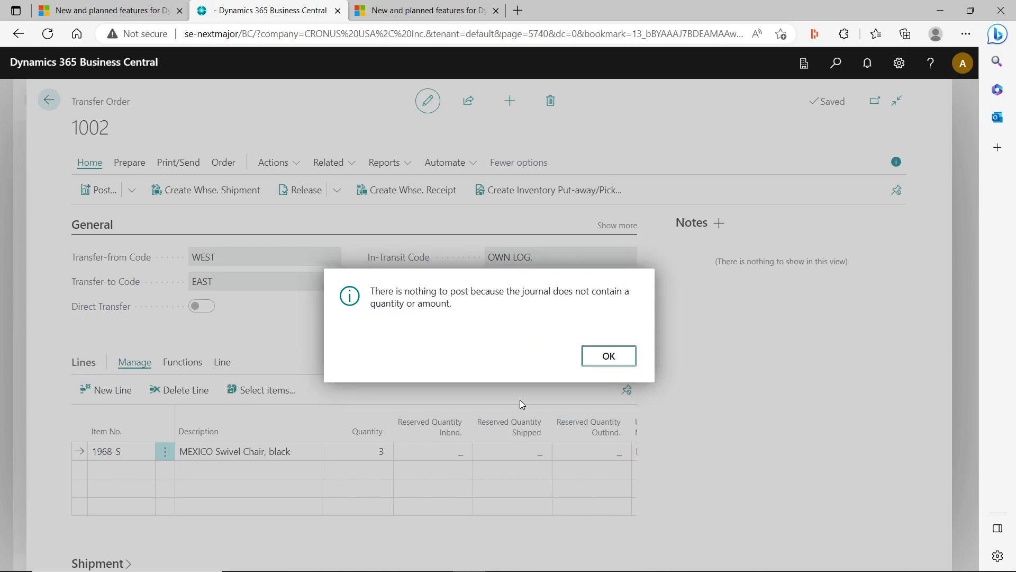
pyautogui.click(627, 356)
# Hide the FactBox pane, view the order line's shipped and receive quantities, and check the order's actions and related warehouse options.
pyautogui.click(896, 161)
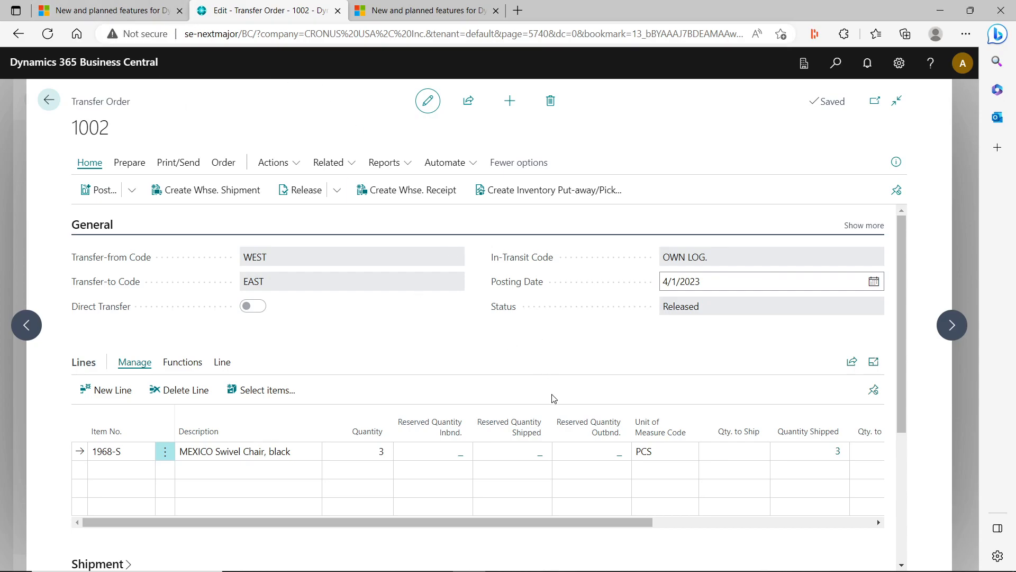
pyautogui.moveTo(526, 523); pyautogui.dragTo(722, 506)
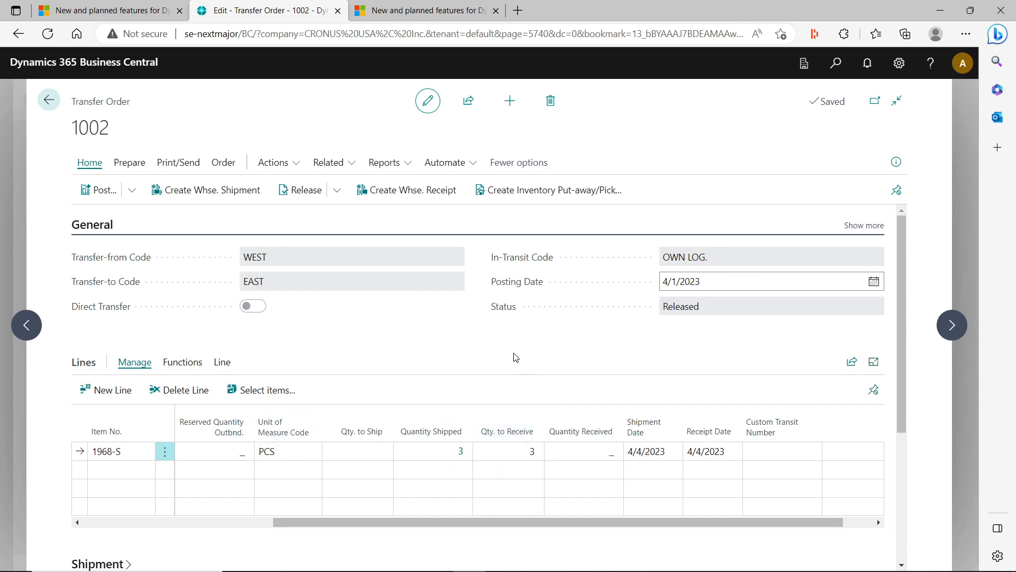
pyautogui.click(299, 164)
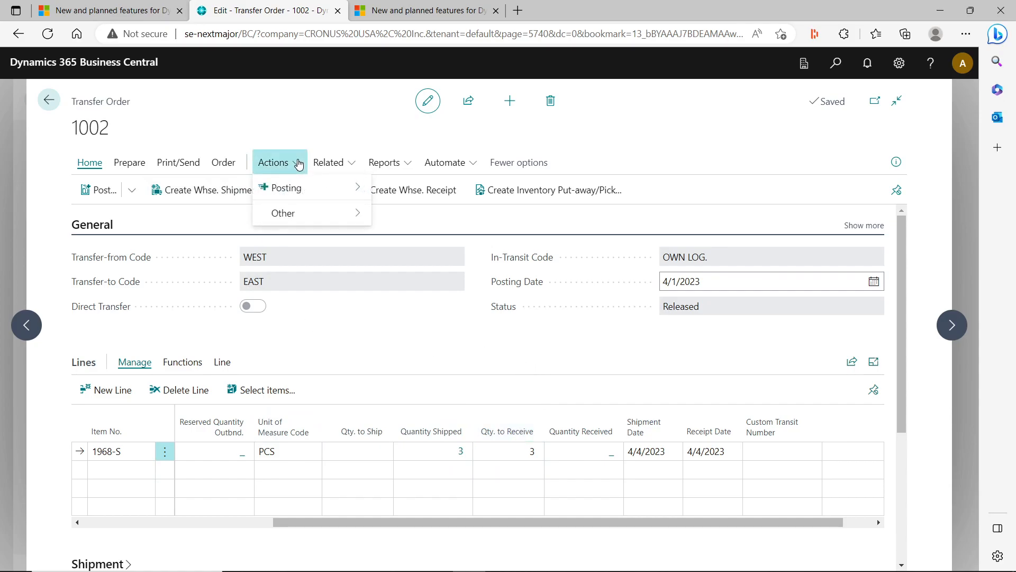
pyautogui.click(329, 162)
pyautogui.moveTo(339, 189)
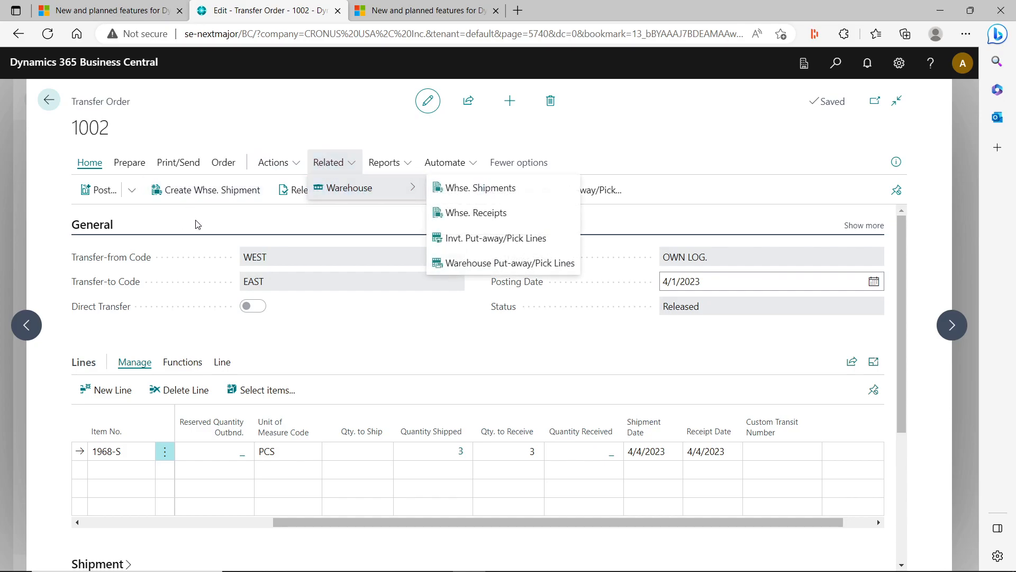
pyautogui.click(431, 341)
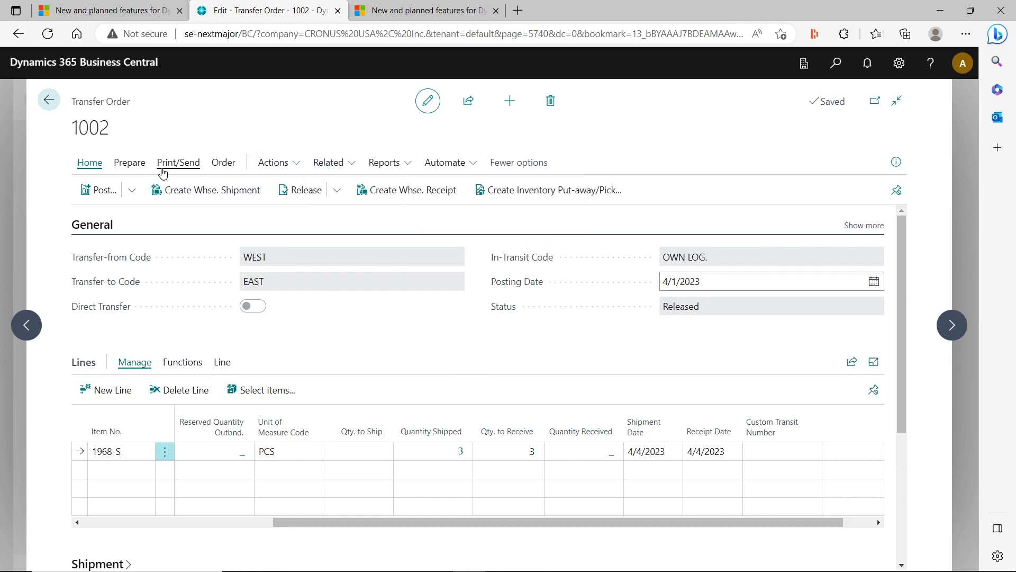
# Open the posted shipment of the WEST-to-EAST transfer order and show its line actions, including Undo Shipment.
pyautogui.click(124, 166)
pyautogui.click(216, 166)
pyautogui.click(350, 195)
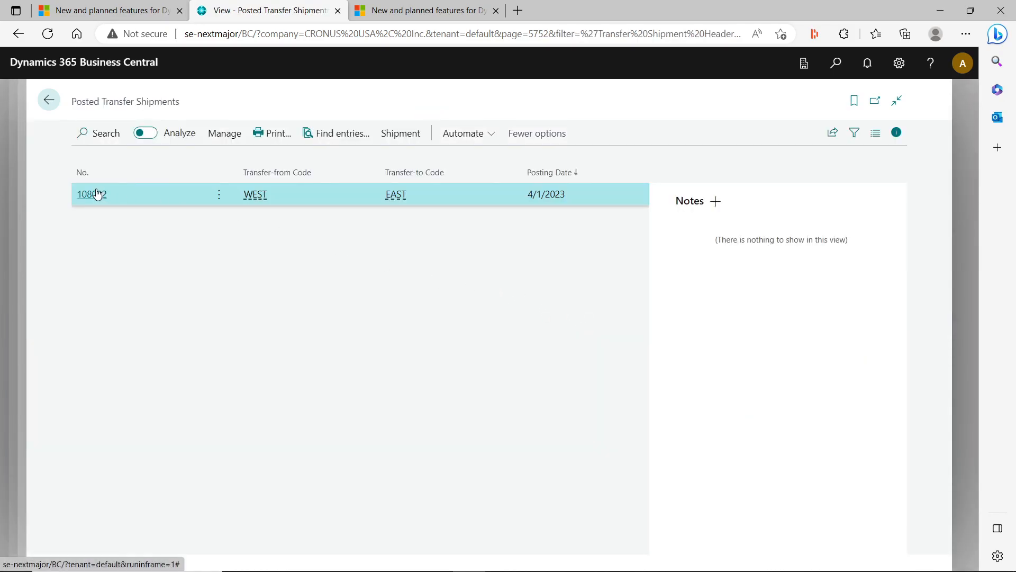
pyautogui.click(95, 194)
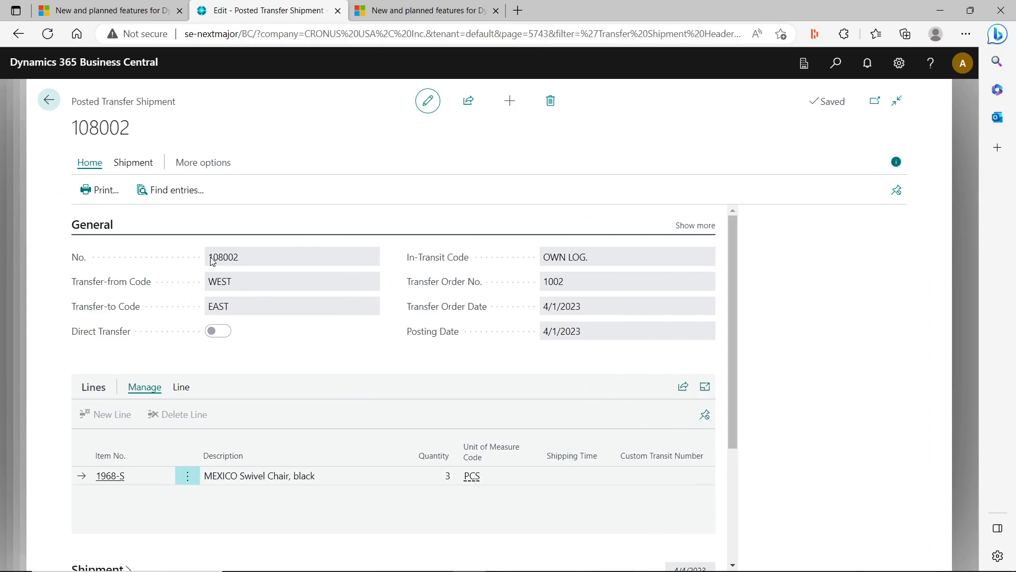
pyautogui.click(176, 391)
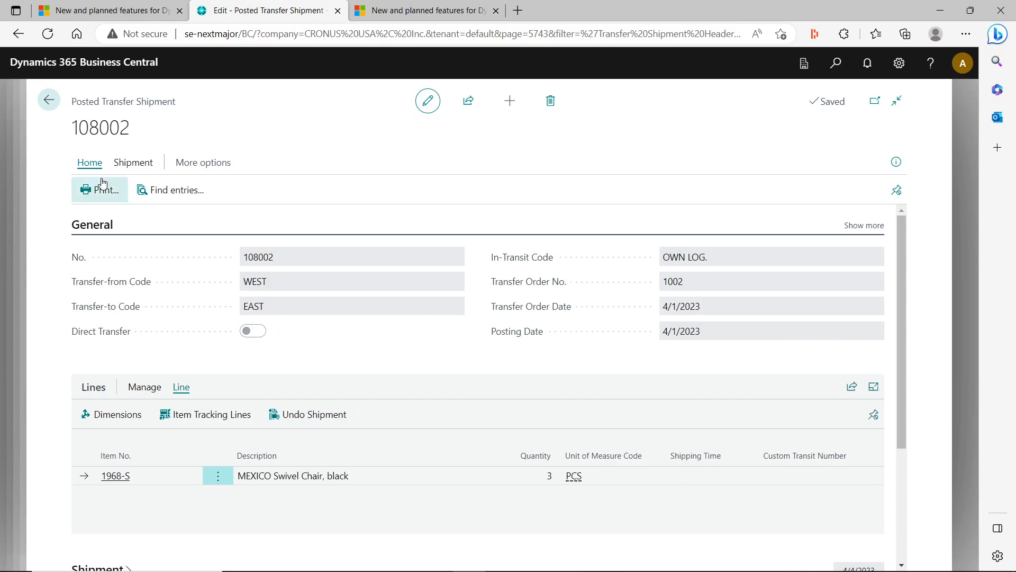
# Close the posted shipment and its transfer order to return to the Transfer Orders list.
pyautogui.click(49, 99)
pyautogui.click(49, 100)
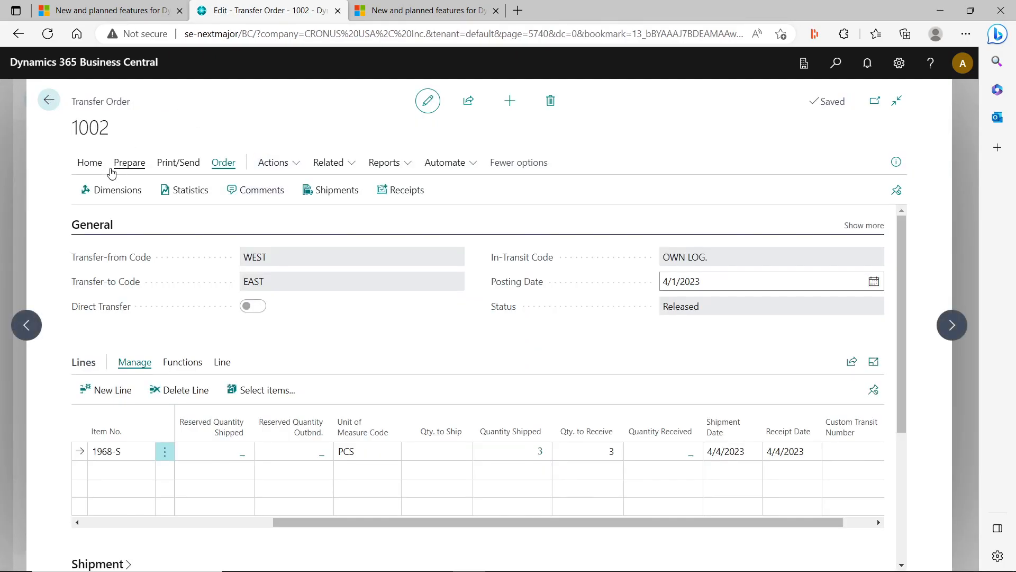
pyautogui.click(48, 100)
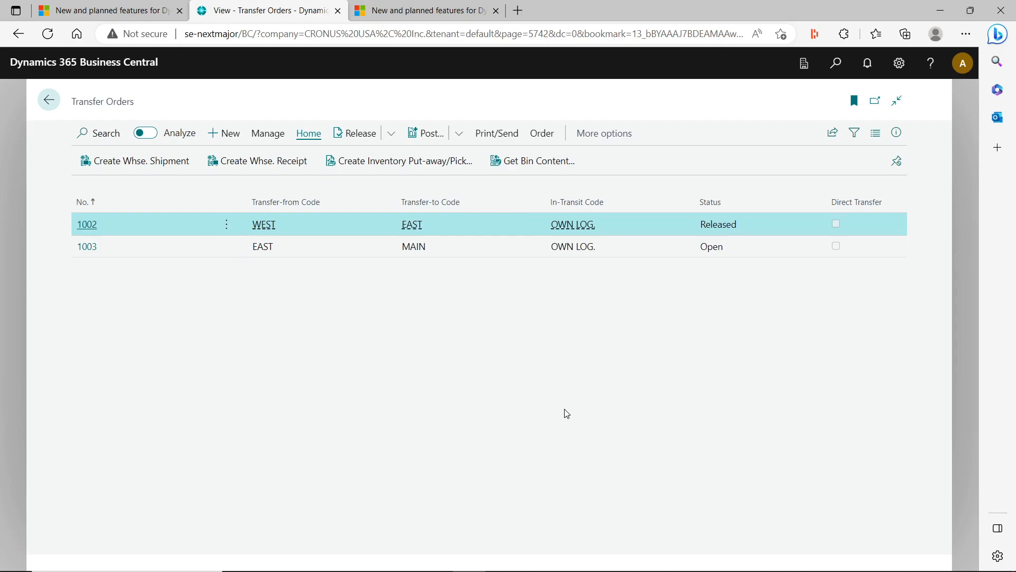
# Reopen the WEST-to-EAST transfer order and open its list of posted transfer shipments.
pyautogui.click(94, 233)
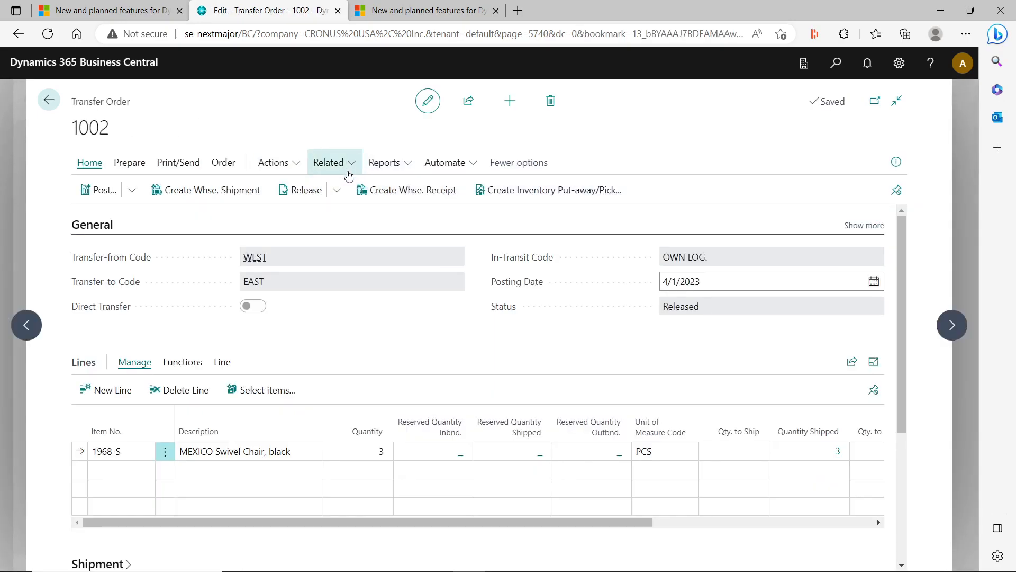
pyautogui.click(274, 164)
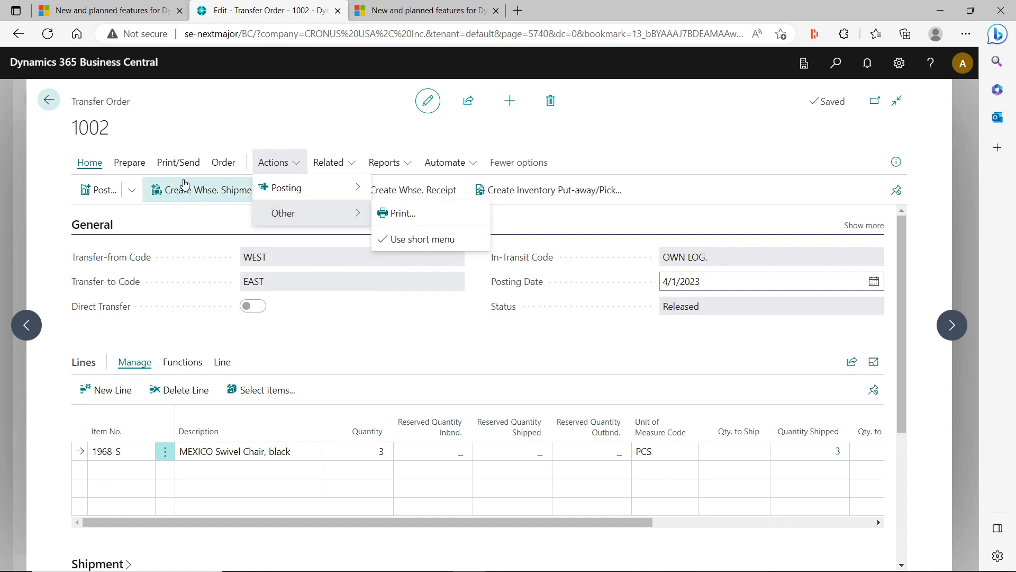
pyautogui.click(224, 164)
pyautogui.click(336, 193)
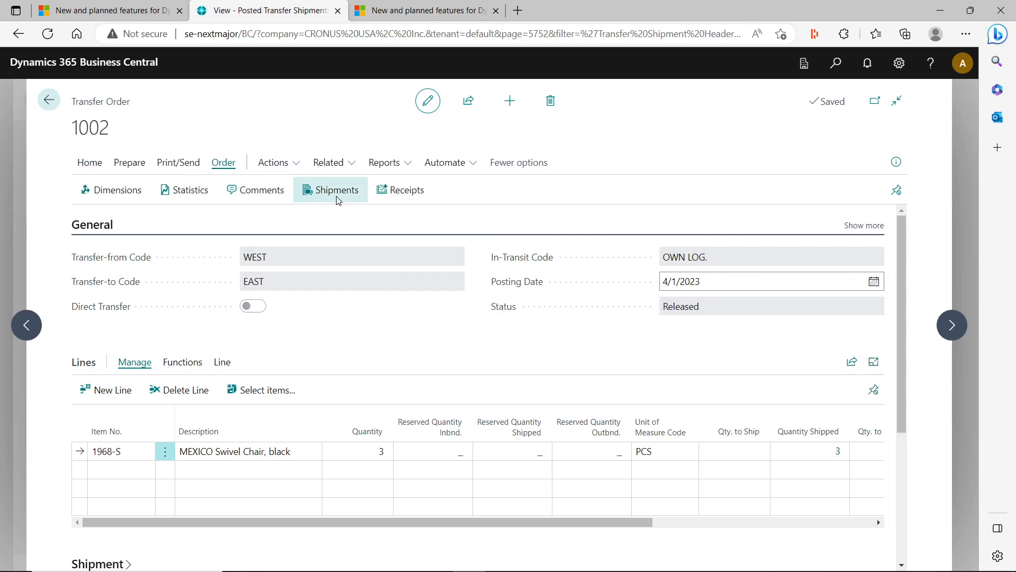
# Open the posted WEST-to-EAST transfer shipment and undo the shipment of its MEXICO Swivel Chair line.
pyautogui.click(94, 196)
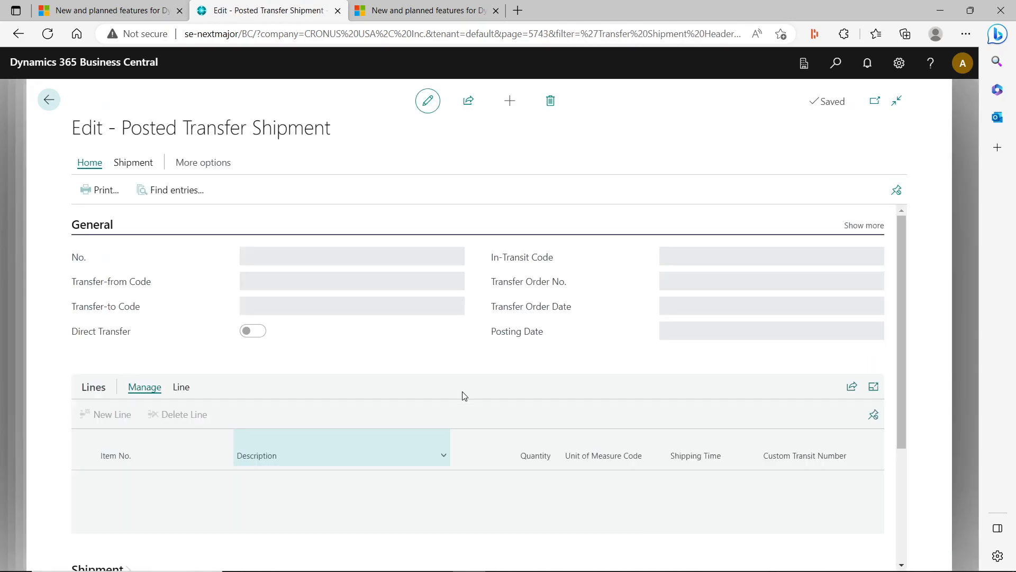
pyautogui.click(181, 390)
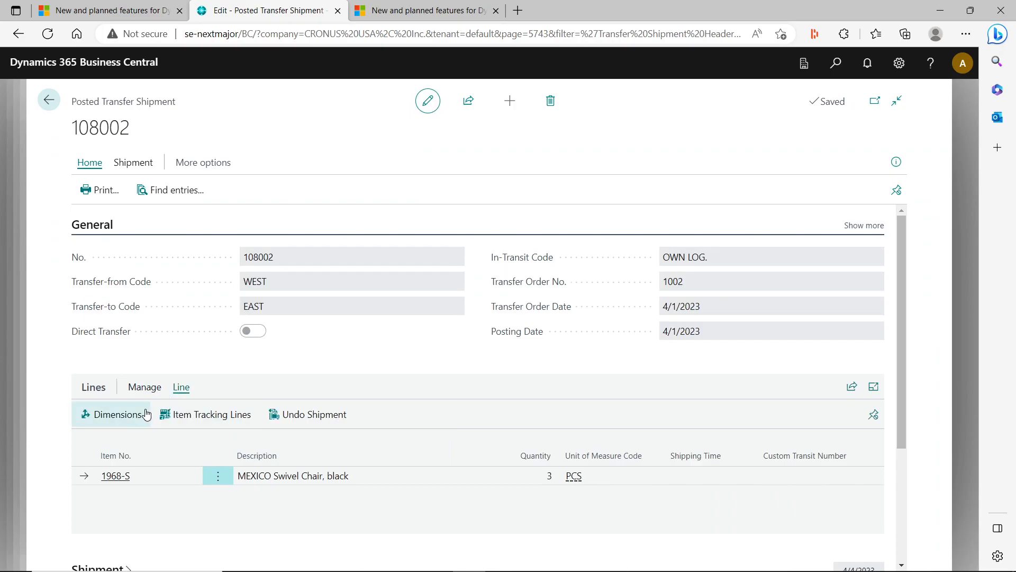
pyautogui.click(312, 413)
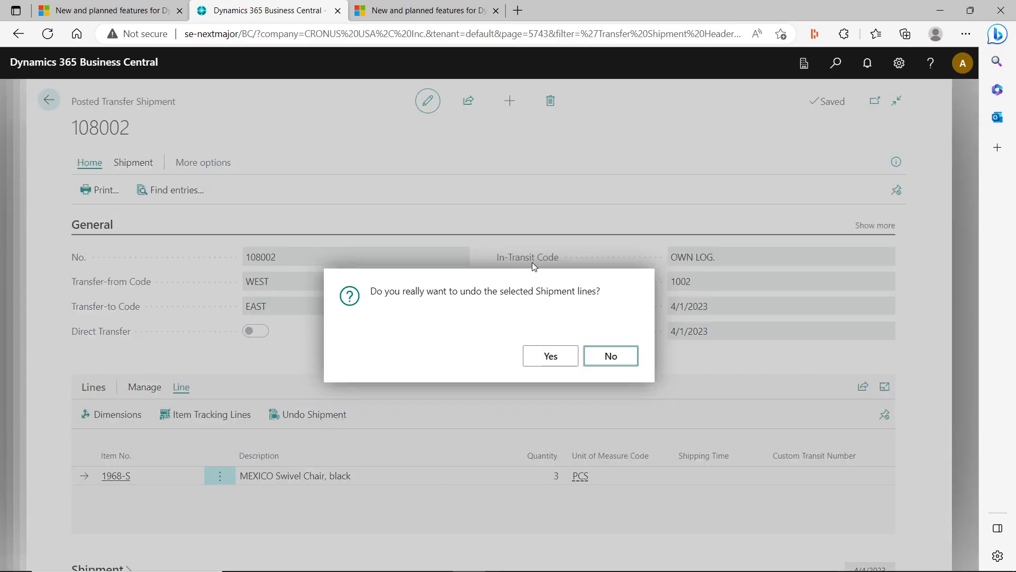
pyautogui.click(543, 357)
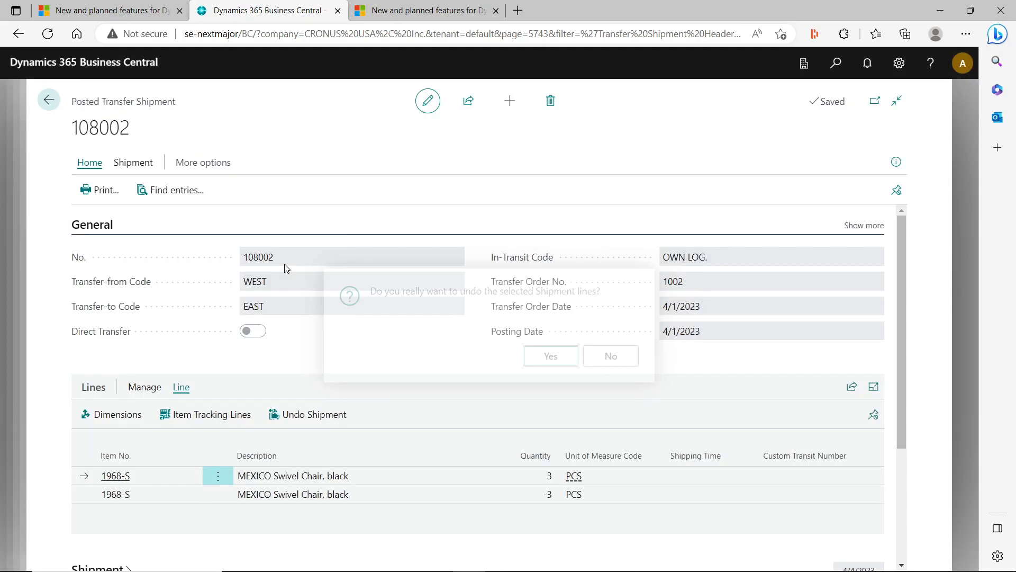
# Check the posted shipment once more from the shipments list and return to the WEST-to-EAST transfer order.
pyautogui.click(49, 100)
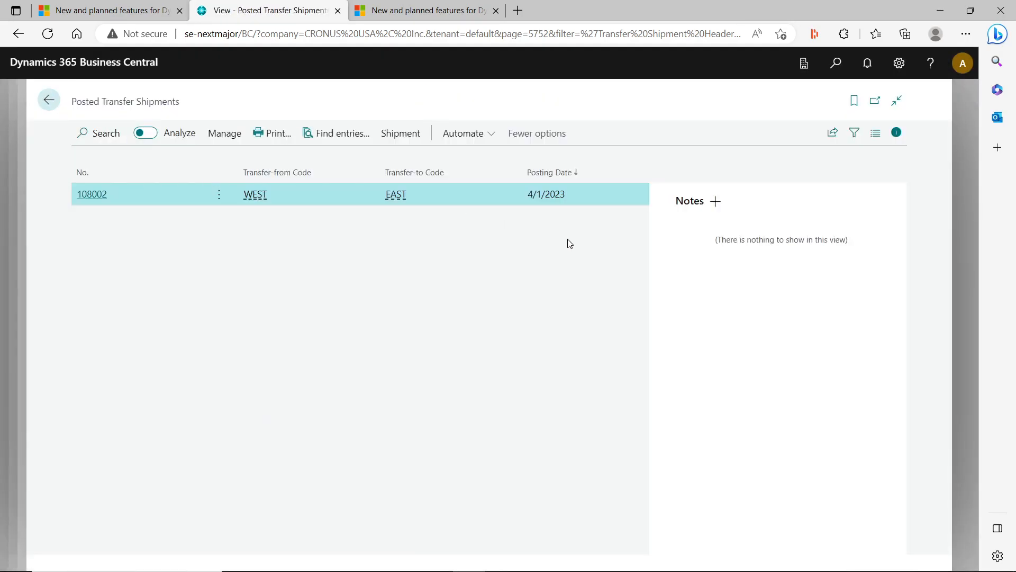
pyautogui.click(88, 195)
pyautogui.click(49, 101)
pyautogui.click(49, 100)
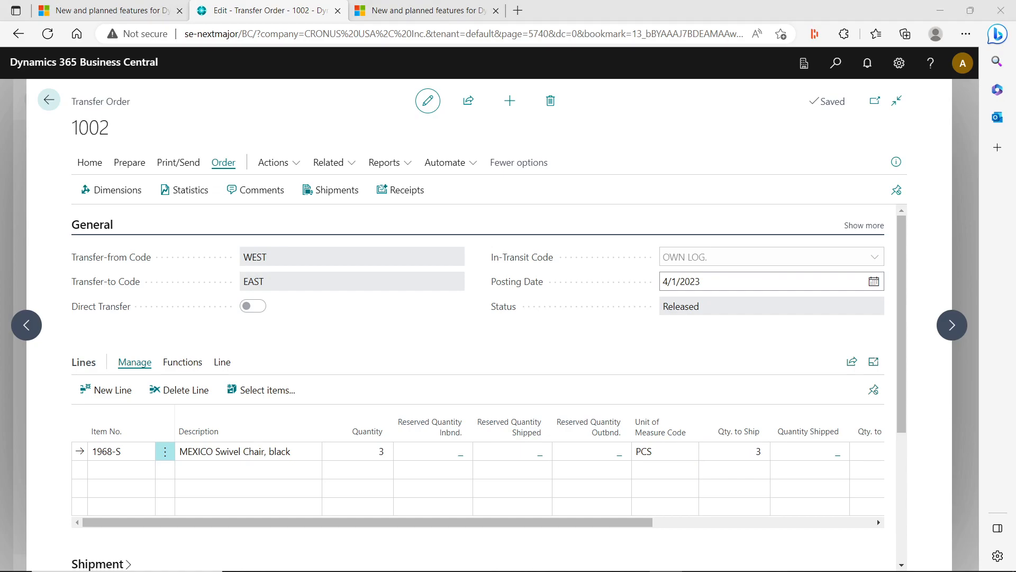
# Find the Review general ledger accounts faster feature in the release plan, and close the transfer order and list in Business Central.
pyautogui.click(445, 14)
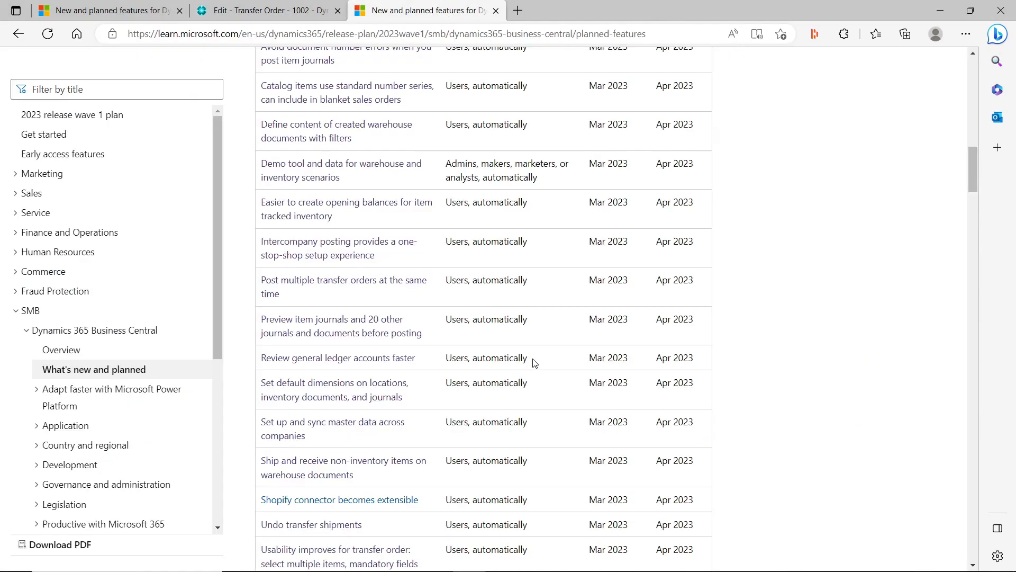
pyautogui.scroll(-1, 365, 397)
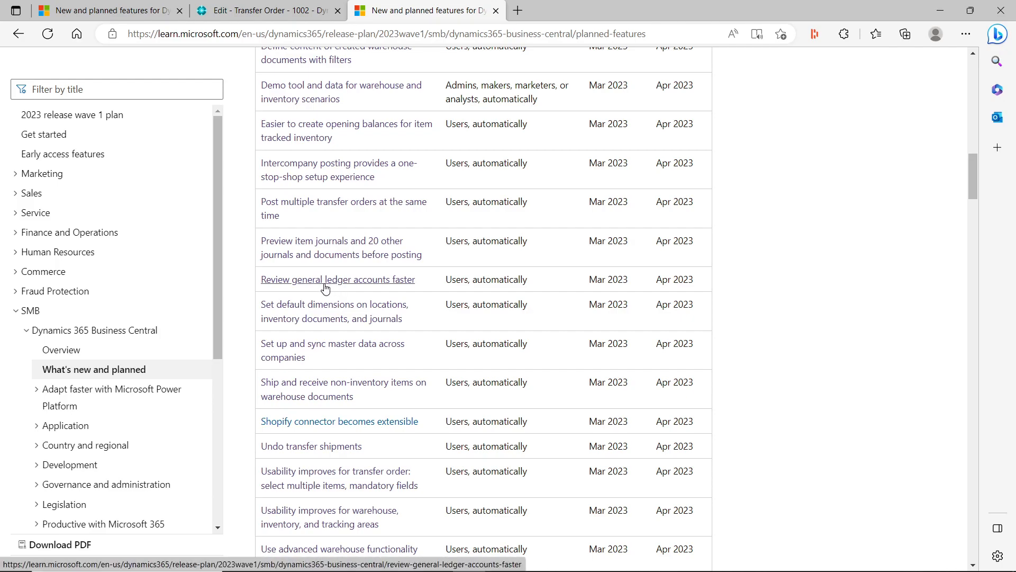
pyautogui.click(272, 11)
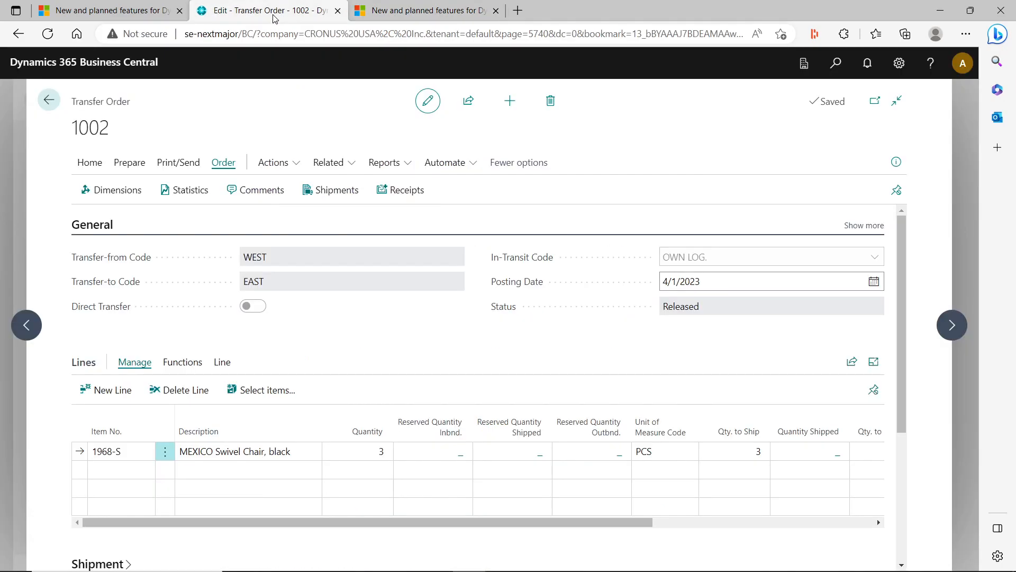
pyautogui.click(49, 101)
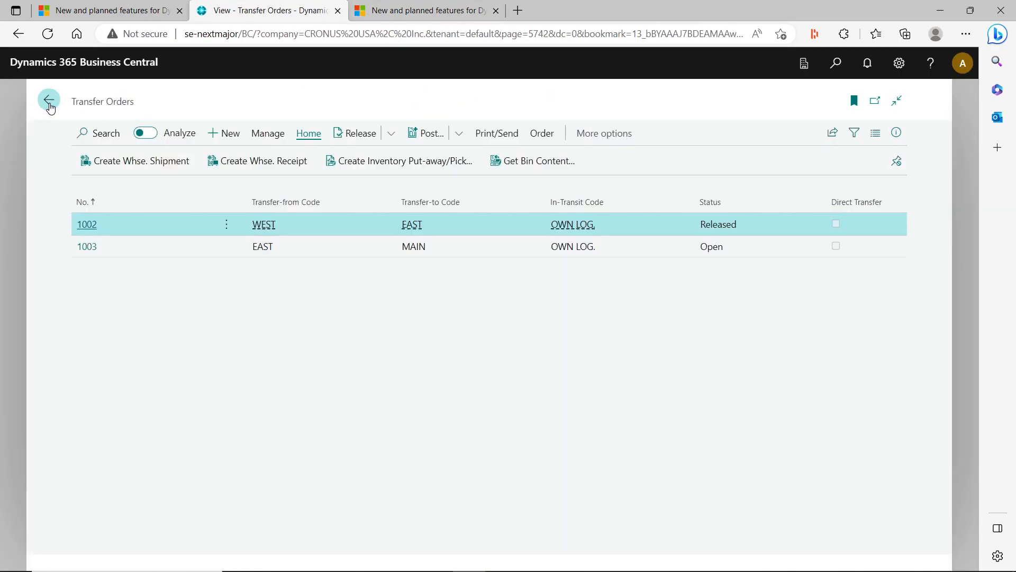
pyautogui.click(49, 100)
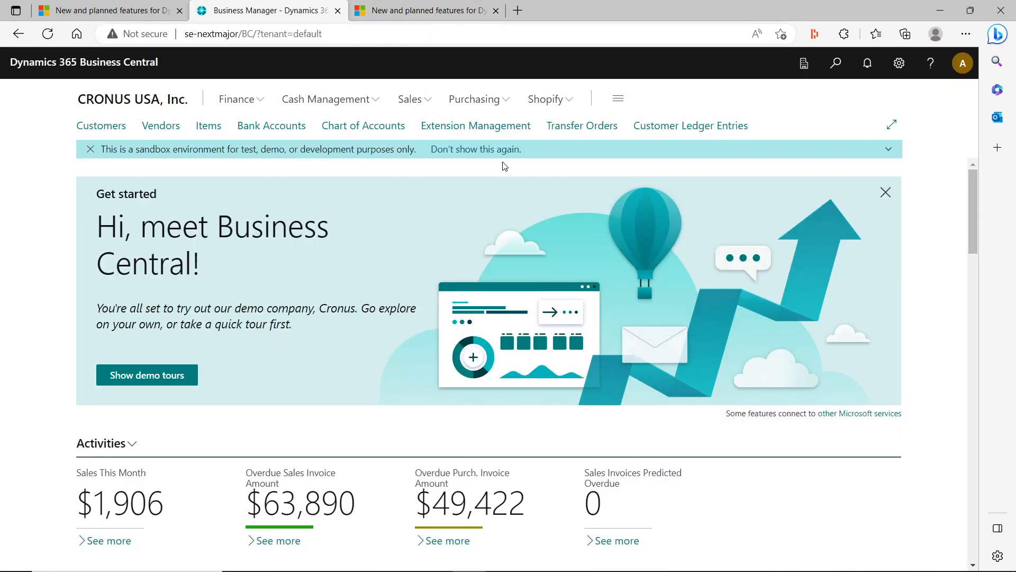
# Find and open the General Ledger Entries page and show the Review G/L Entries page for Cost of Materials.
pyautogui.click(837, 63)
pyautogui.write('general ledger')
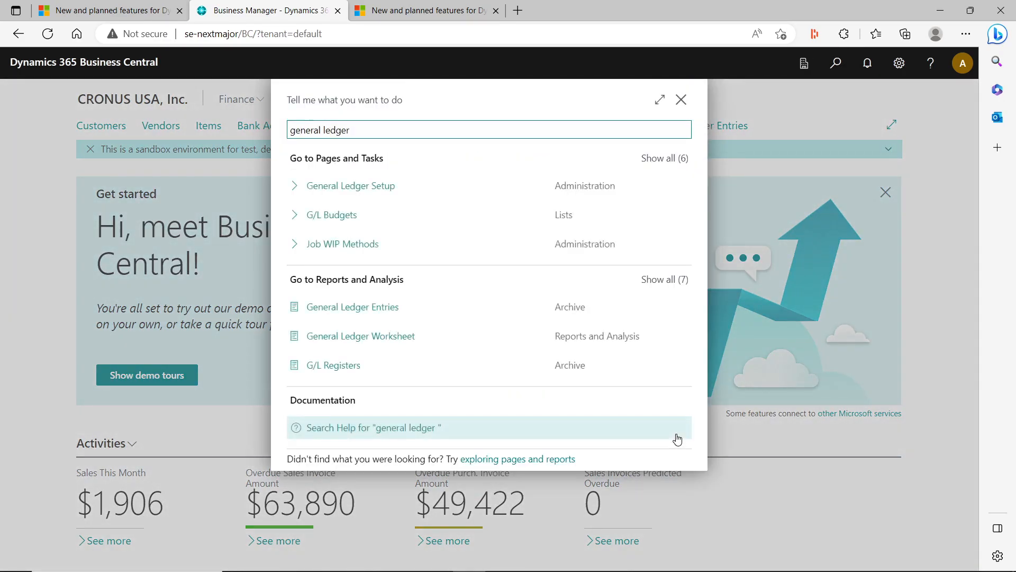
pyautogui.click(379, 309)
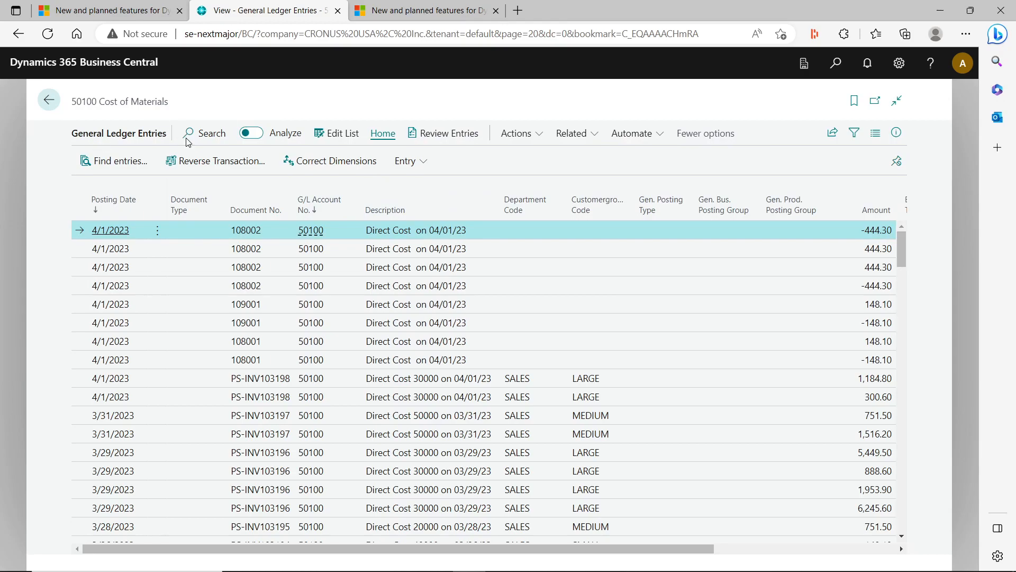
pyautogui.click(458, 134)
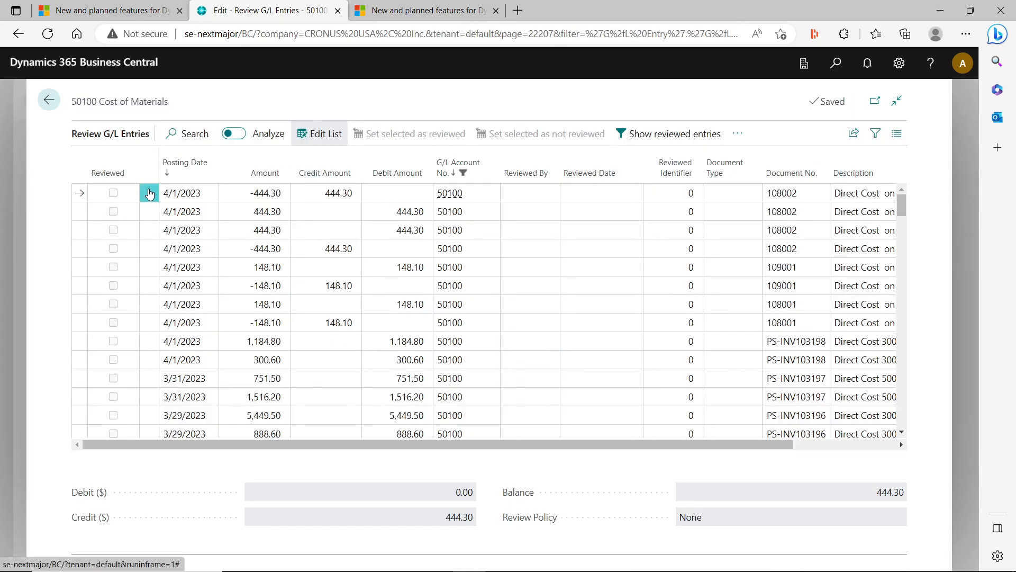
# Select all Cost of Materials entries, check the Set selected as reviewed action, and return to General Ledger Entries.
pyautogui.click(149, 194)
pyautogui.click(118, 342)
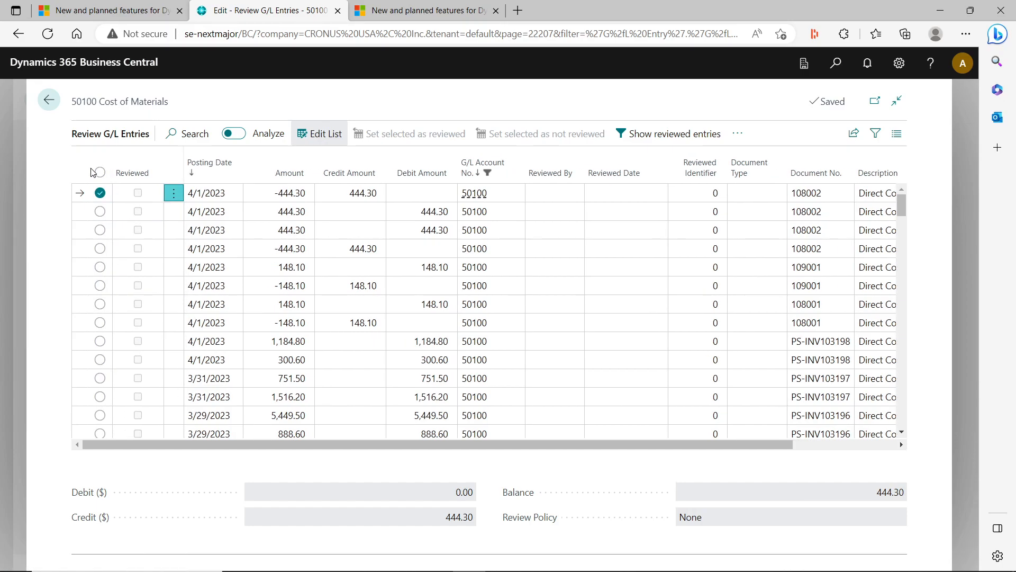
pyautogui.click(100, 173)
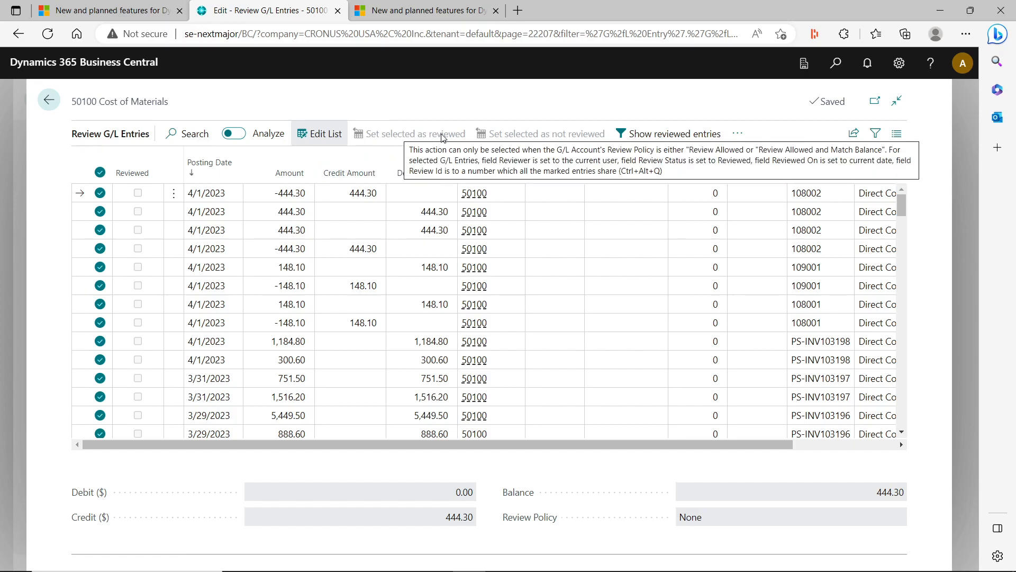
pyautogui.click(49, 100)
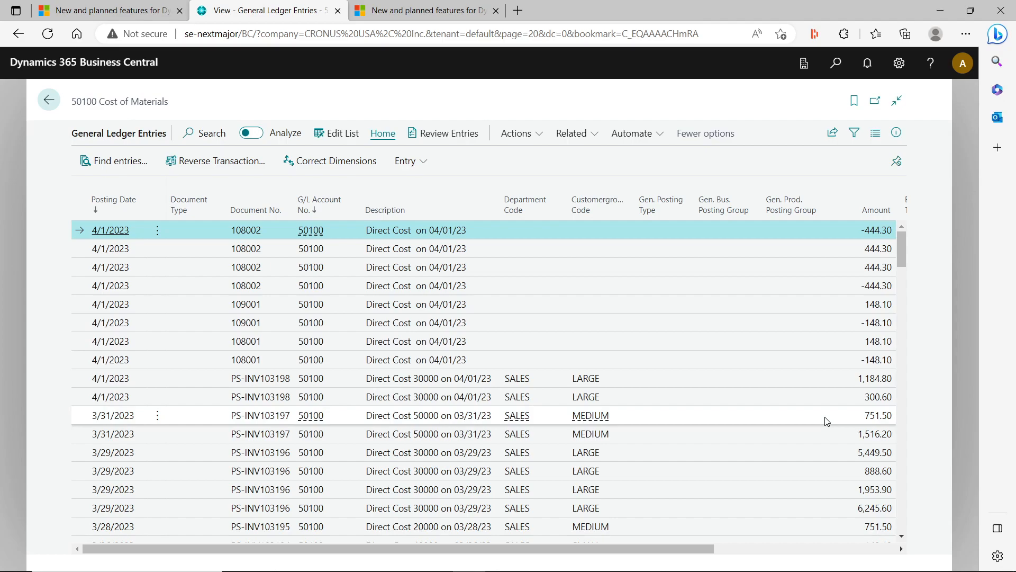
# Search for "general ledger setup" and open the General Ledger Setup page.
pyautogui.click(847, 64)
pyautogui.write('general ledger setup')
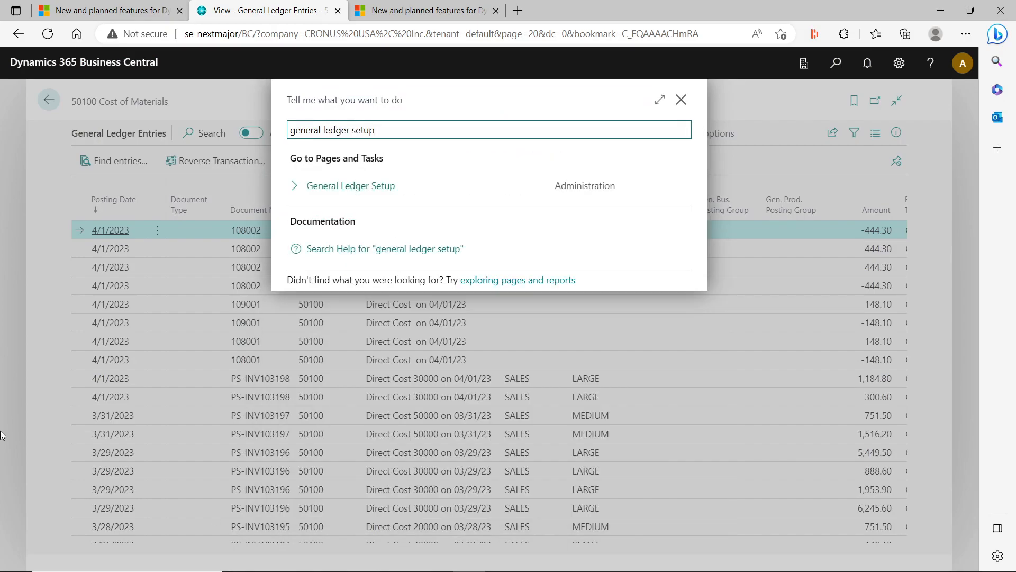
pyautogui.click(382, 186)
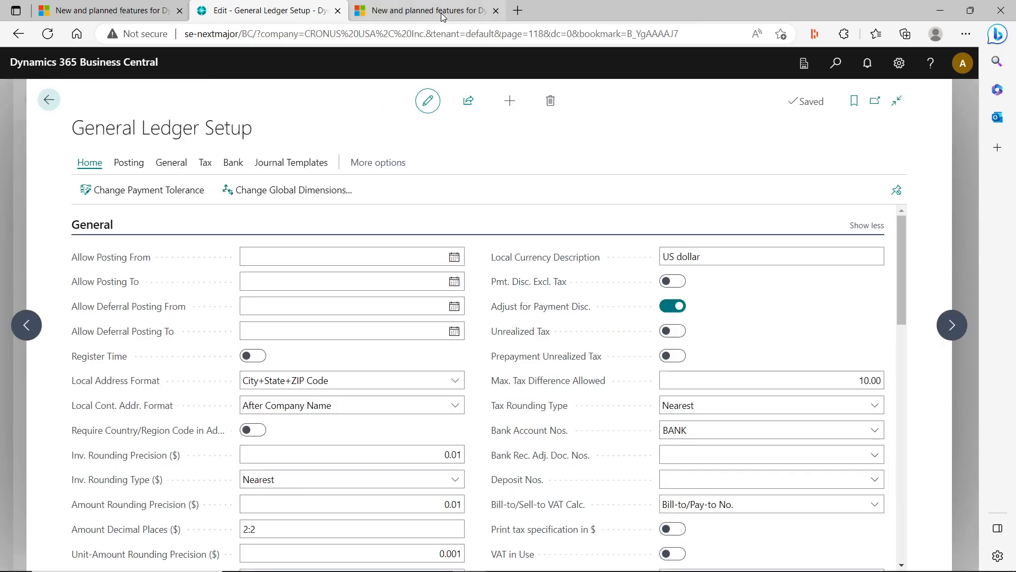
# Open the Review general ledger accounts faster article in the release plan, read its feature details and highlight the D365 GL REVIEW permission set.
pyautogui.click(444, 16)
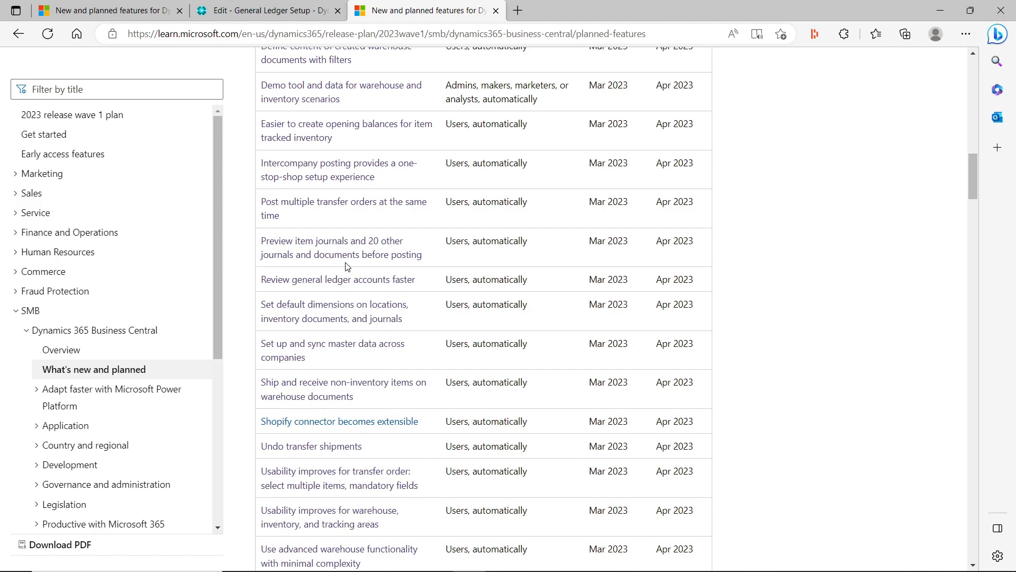
pyautogui.click(344, 279)
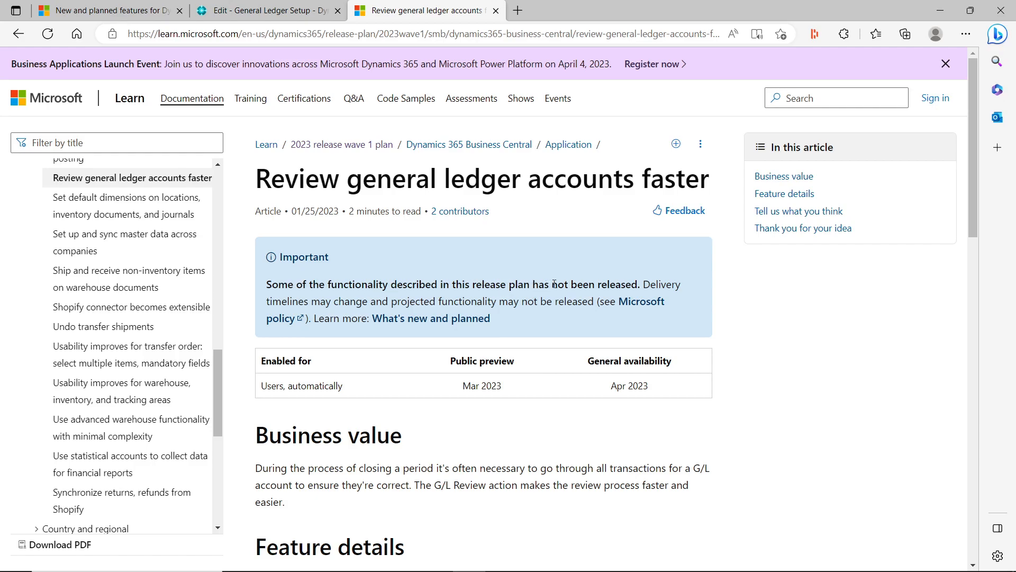
pyautogui.scroll(-20, 415, 342)
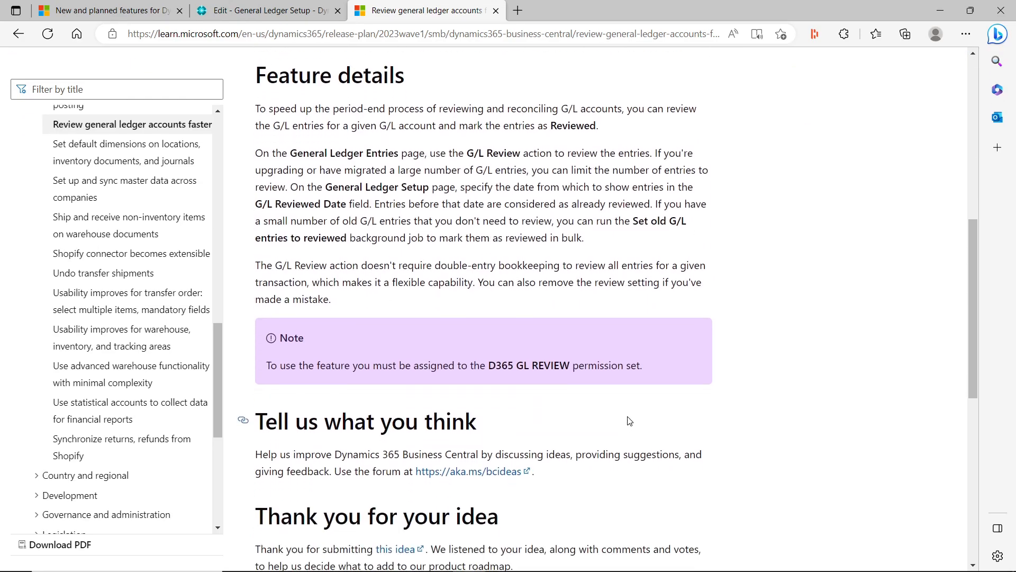
pyautogui.scroll(12, 630, 404)
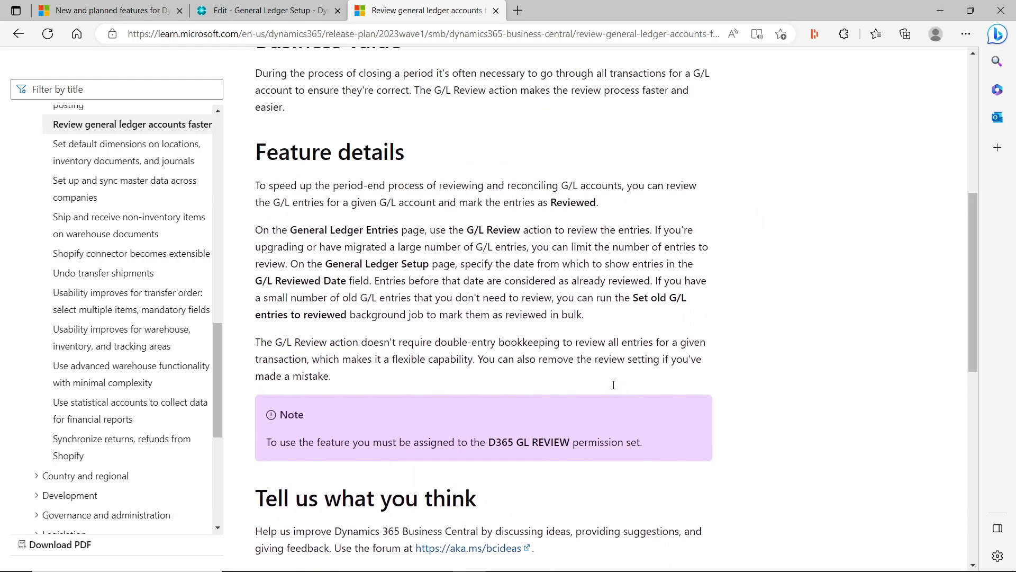
pyautogui.moveTo(488, 521); pyautogui.dragTo(577, 523)
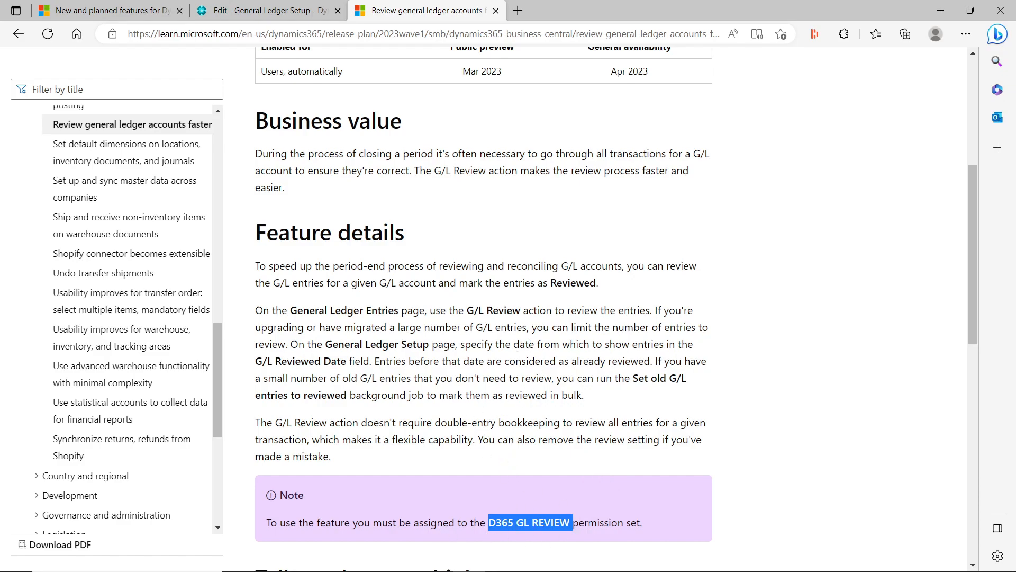
pyautogui.scroll(1, 540, 377)
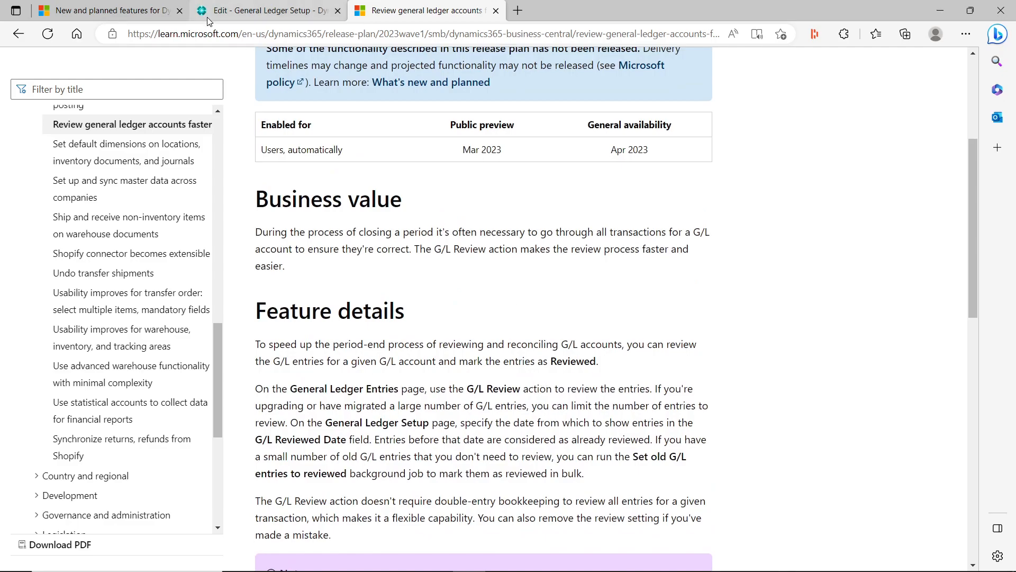
# Look through the General section of General Ledger Setup for the G/L Reviewed Date field.
pyautogui.click(228, 12)
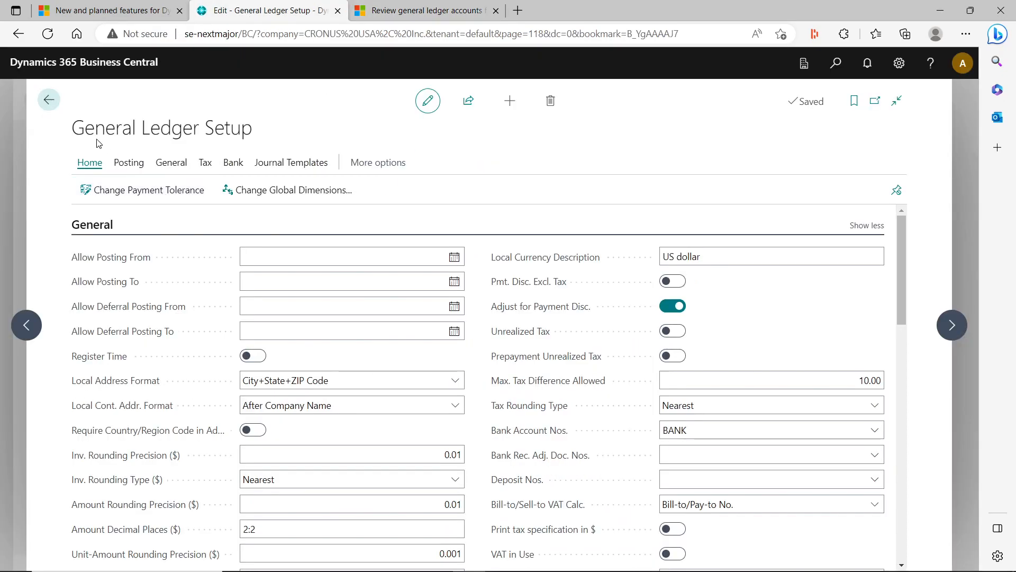
pyautogui.scroll(-5, 627, 450)
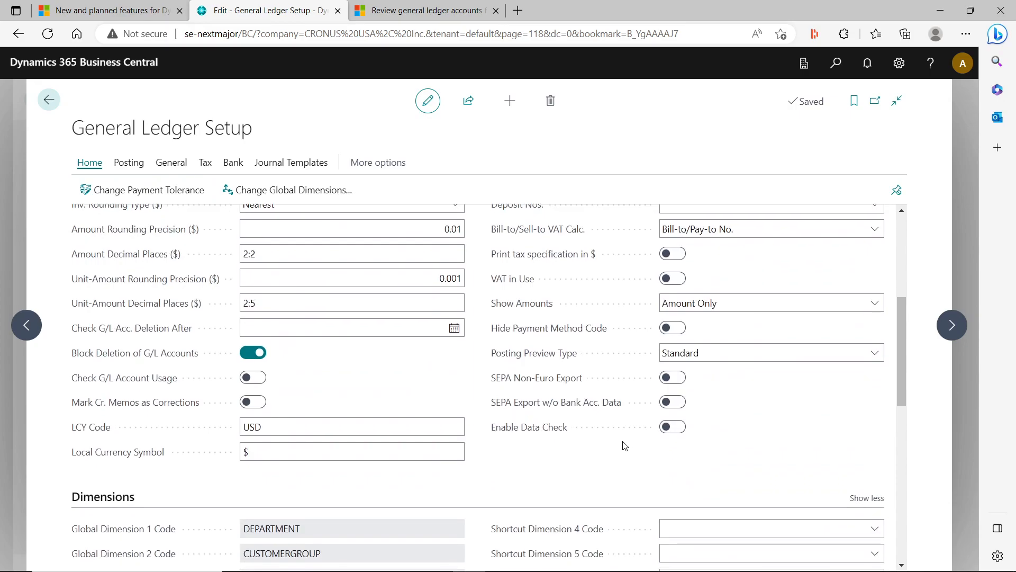
pyautogui.scroll(1, 625, 446)
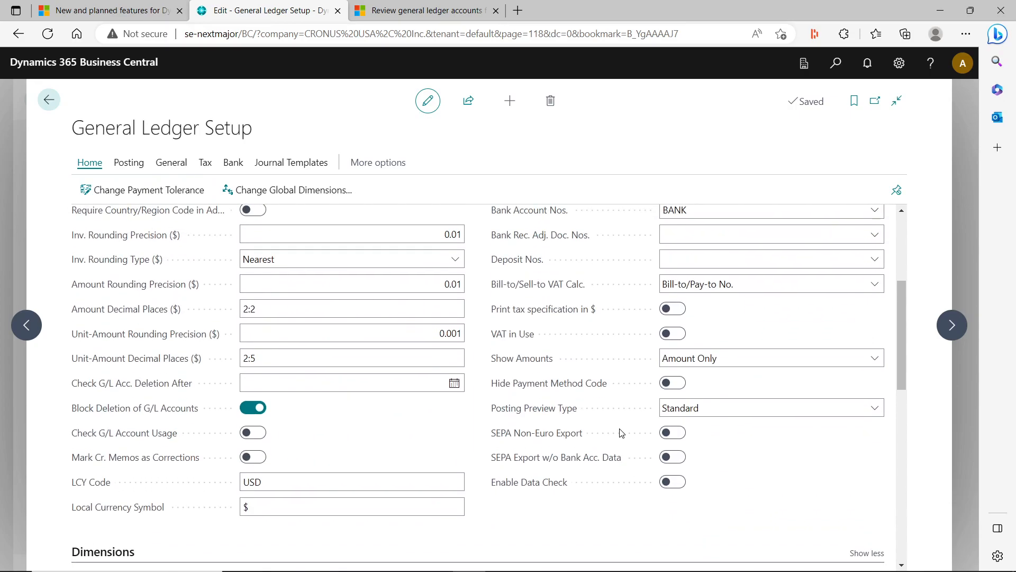
pyautogui.scroll(1, 622, 433)
# Highlight the G/L Reviewed Date field name in the release plan article's feature details.
pyautogui.hotkey('ctrl', 'Tab')
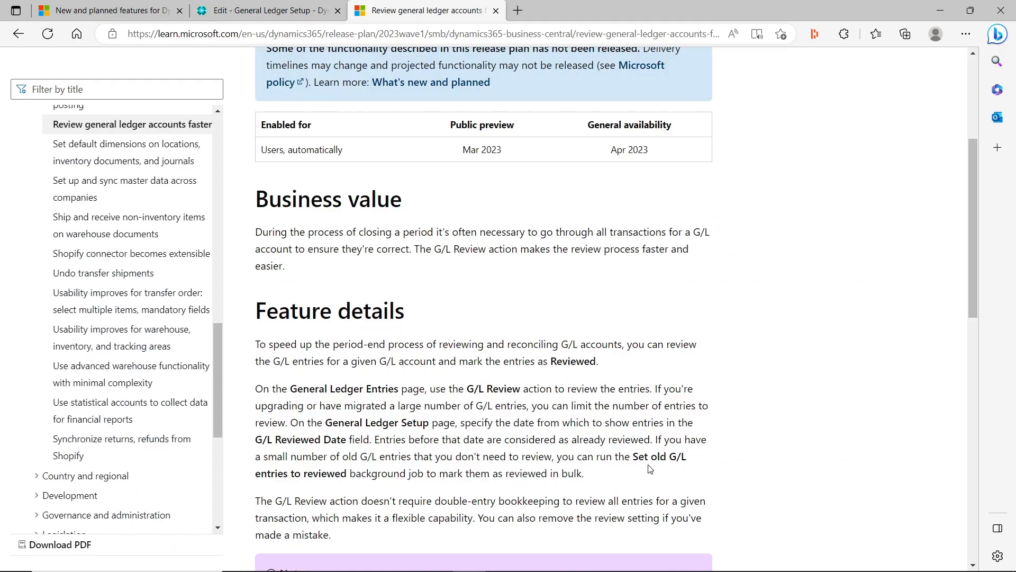
pyautogui.moveTo(255, 438); pyautogui.dragTo(345, 440)
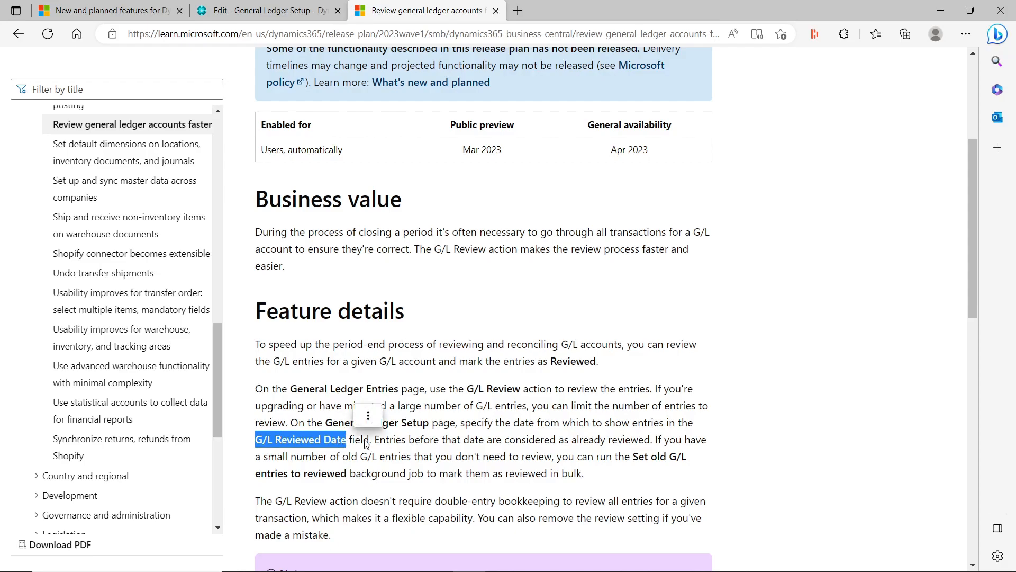
pyautogui.click(367, 416)
pyautogui.click(807, 402)
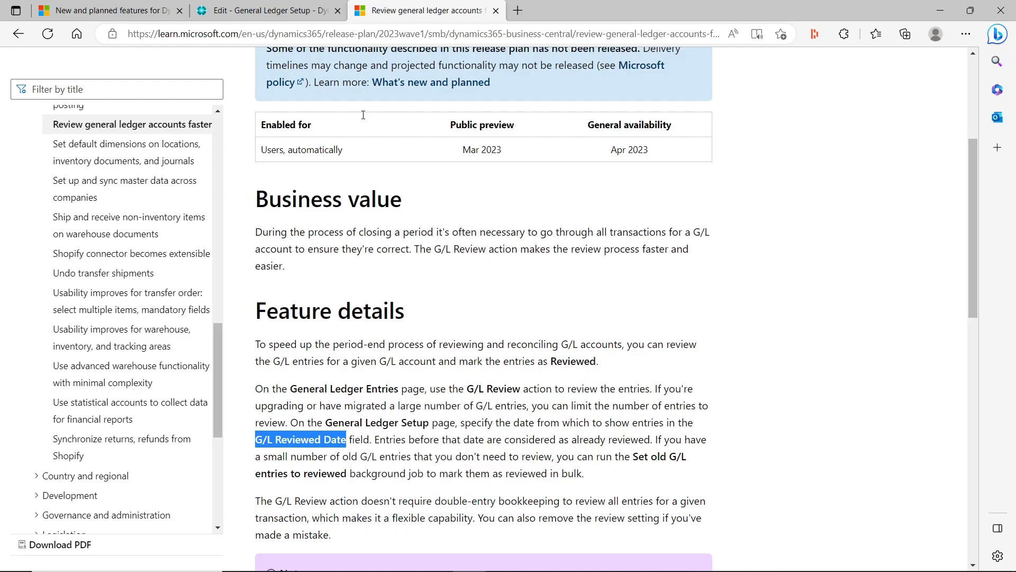
# Leave General Ledger Setup, reopen Review G/L Entries for Cost of Materials and select all of its entries.
pyautogui.click(283, 12)
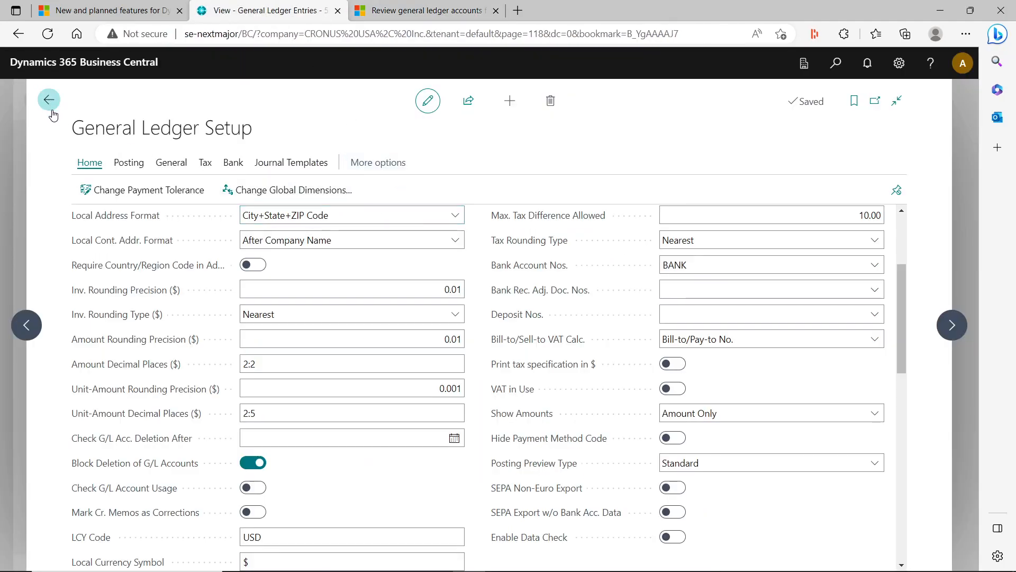
pyautogui.click(49, 111)
pyautogui.click(455, 136)
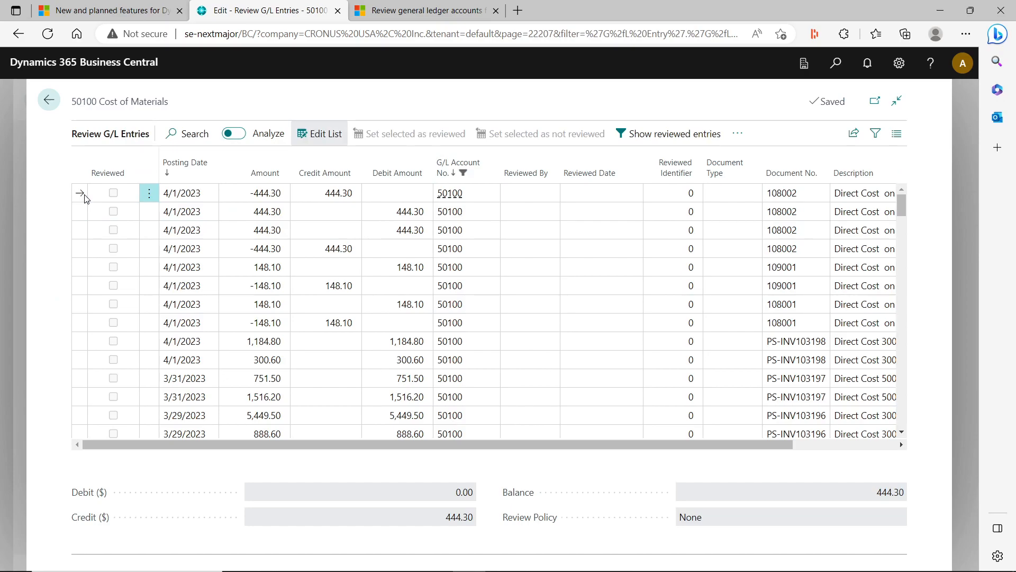
pyautogui.click(149, 193)
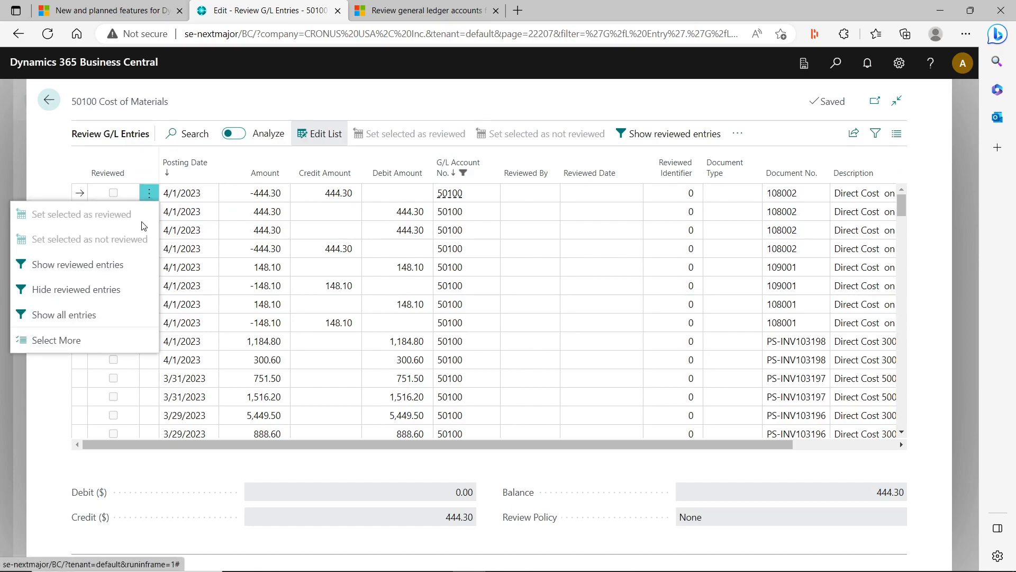
pyautogui.click(98, 351)
pyautogui.click(100, 172)
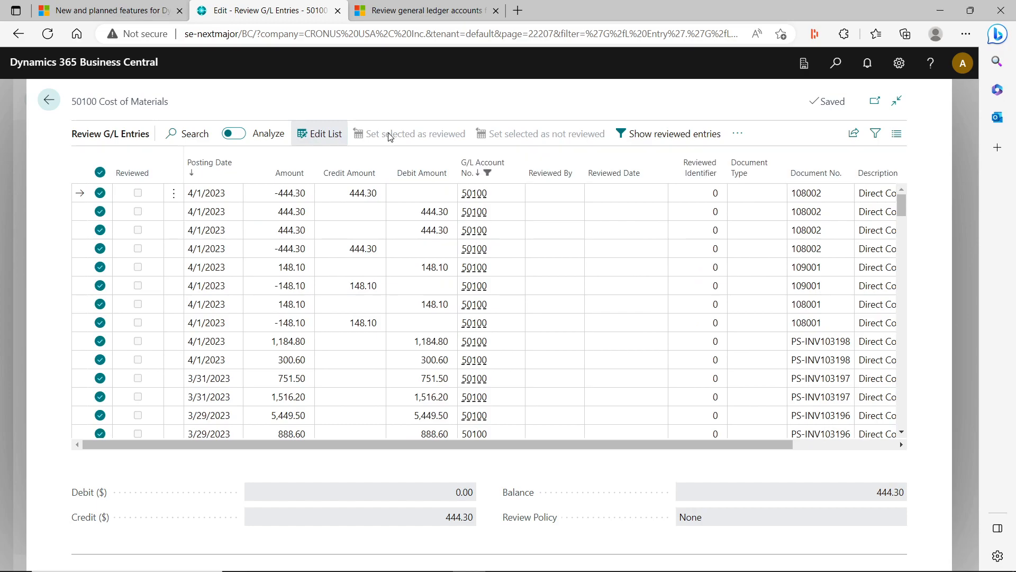
# Leave Review G/L Entries and return to the release plan's planned features list at the default dimensions on locations feature.
pyautogui.click(49, 100)
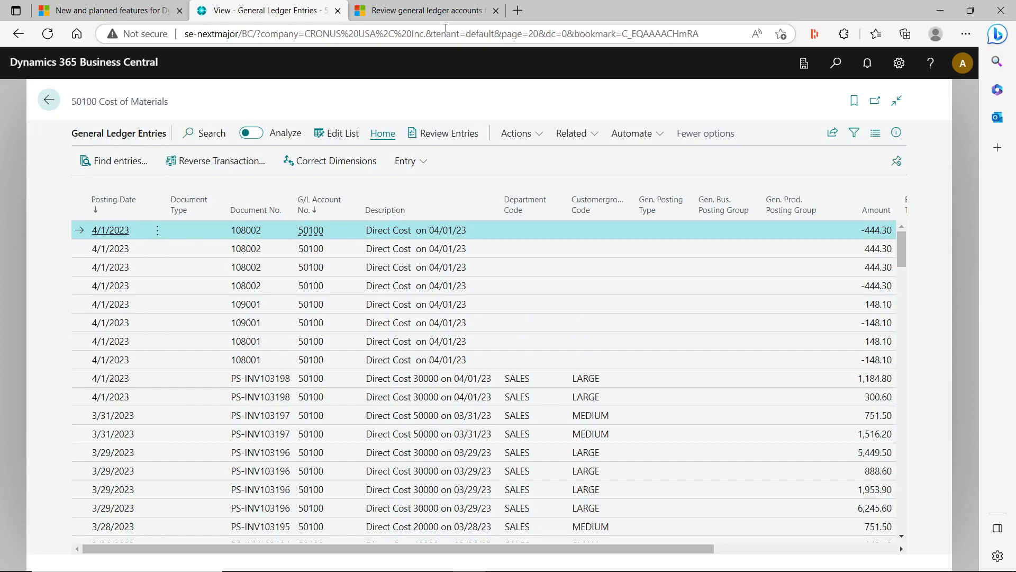
pyautogui.click(426, 11)
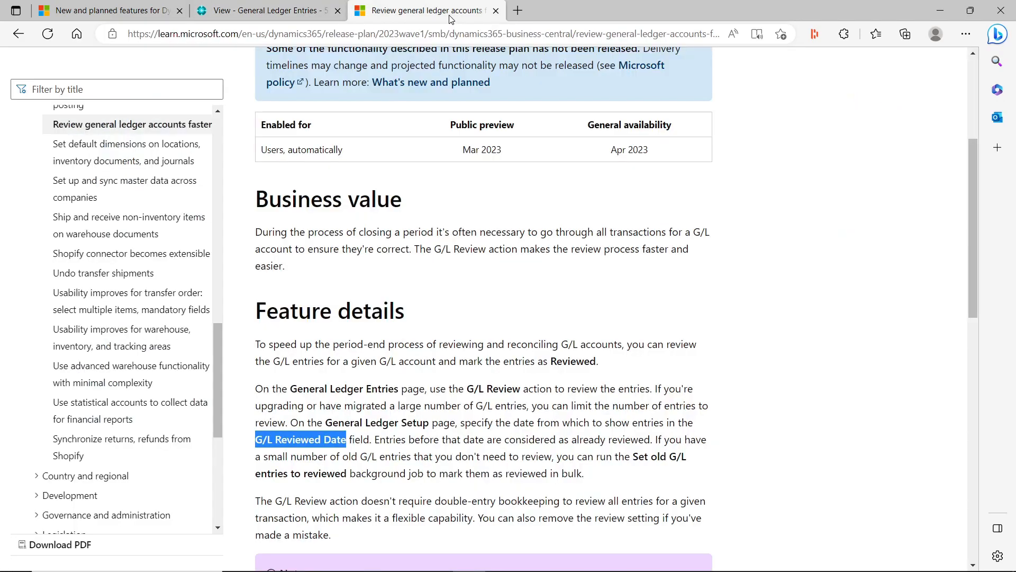
pyautogui.click(19, 35)
pyautogui.scroll(-3, 511, 426)
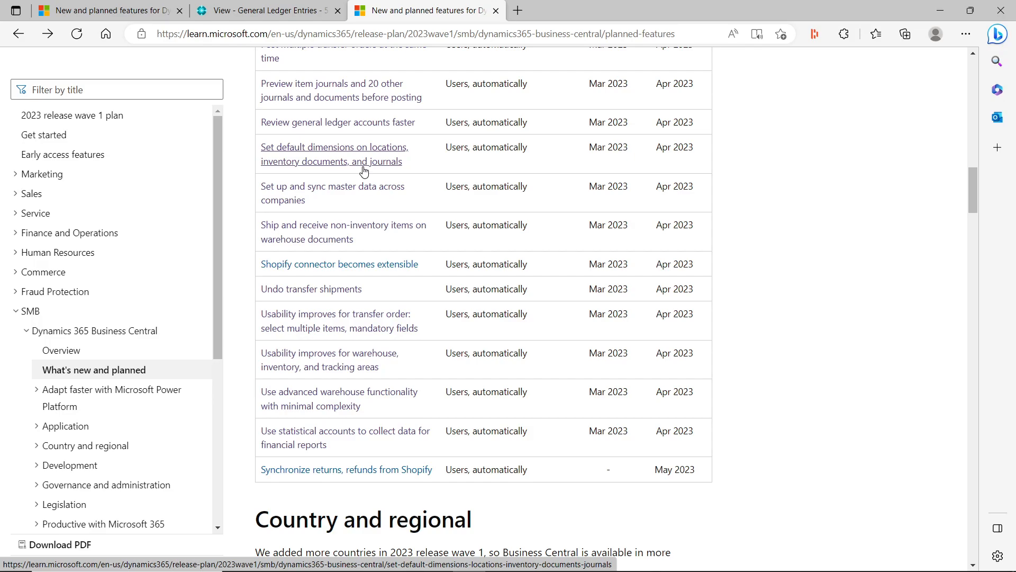
# Switch back to Business Central, leave General Ledger Entries, find the Locations page and open the SILVER location's card in wide view.
pyautogui.click(260, 10)
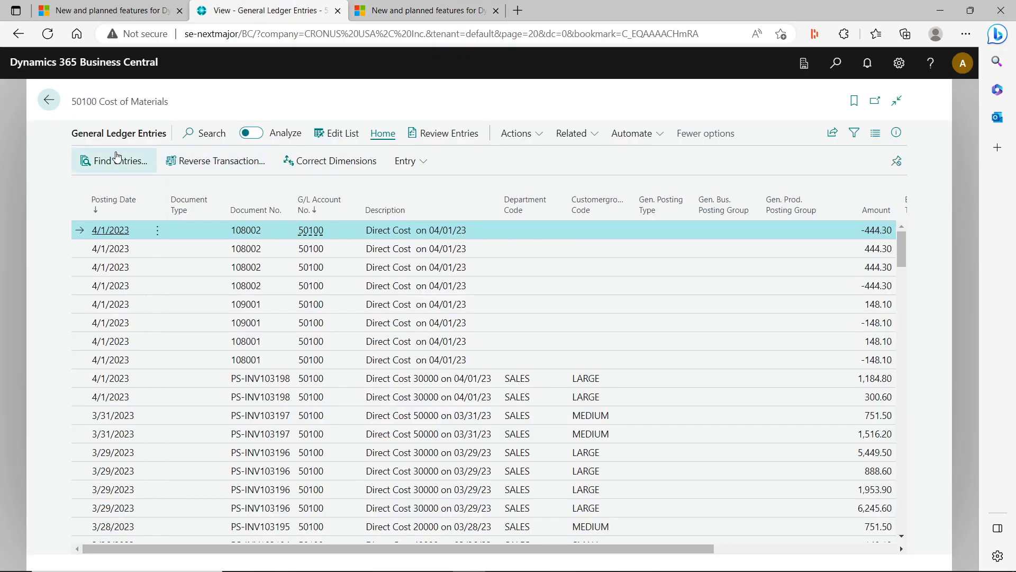
pyautogui.click(49, 100)
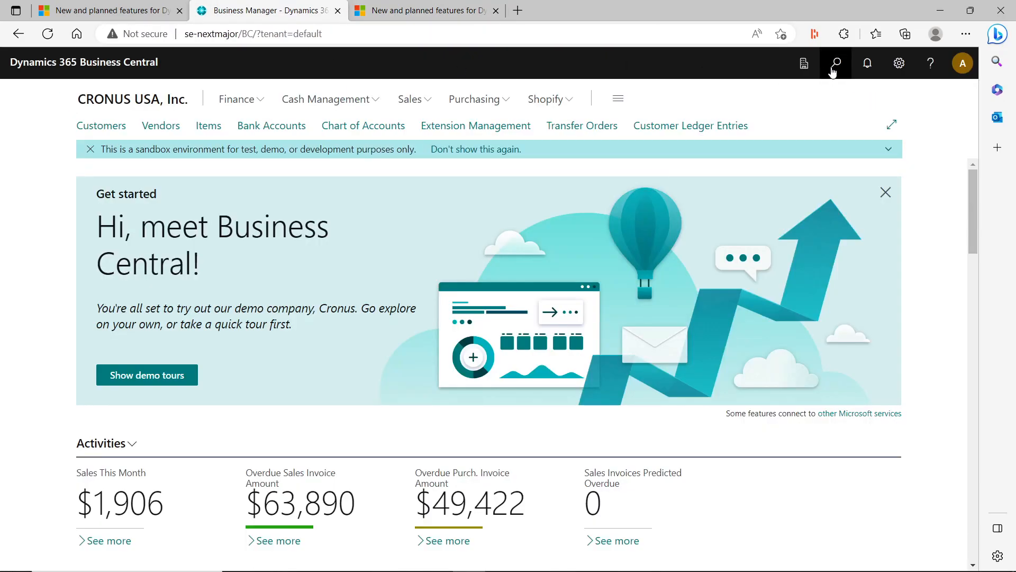
pyautogui.click(832, 70)
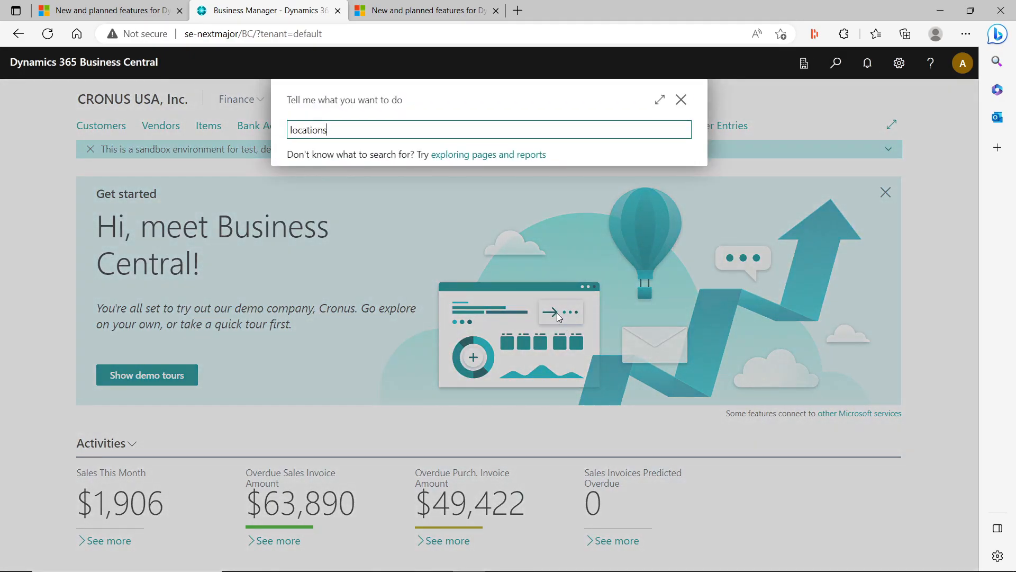
pyautogui.click(341, 190)
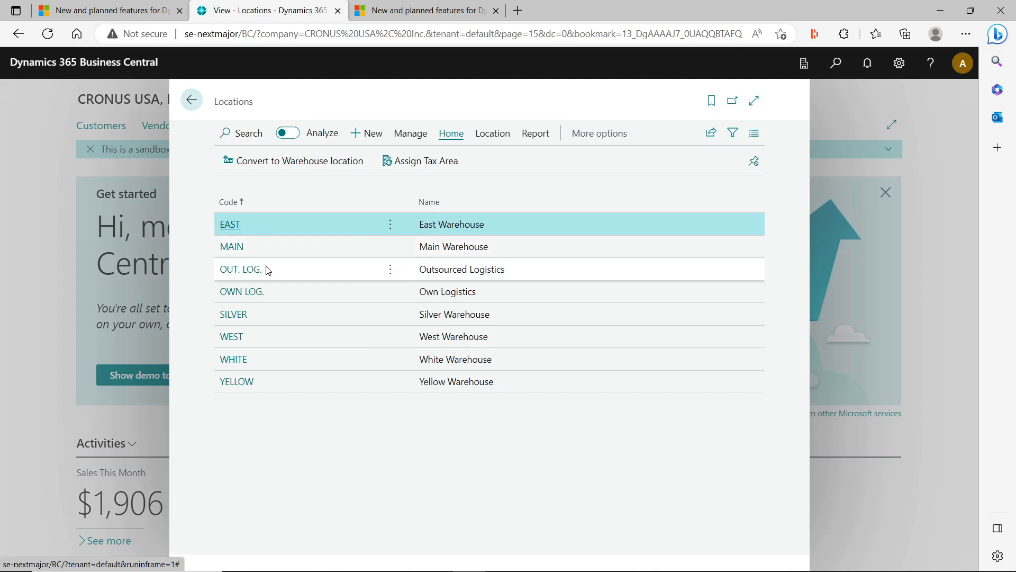
pyautogui.click(281, 317)
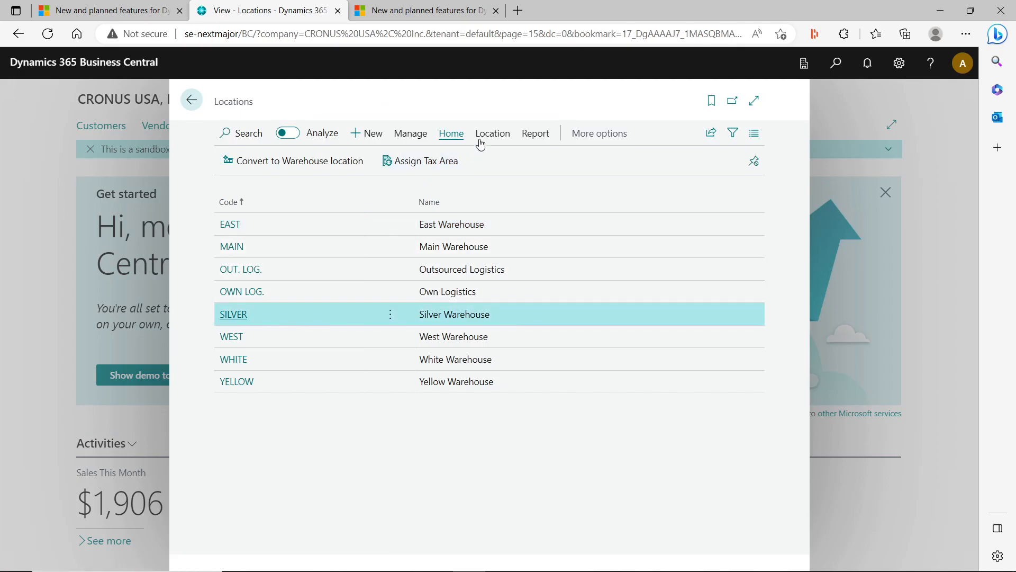
pyautogui.click(243, 314)
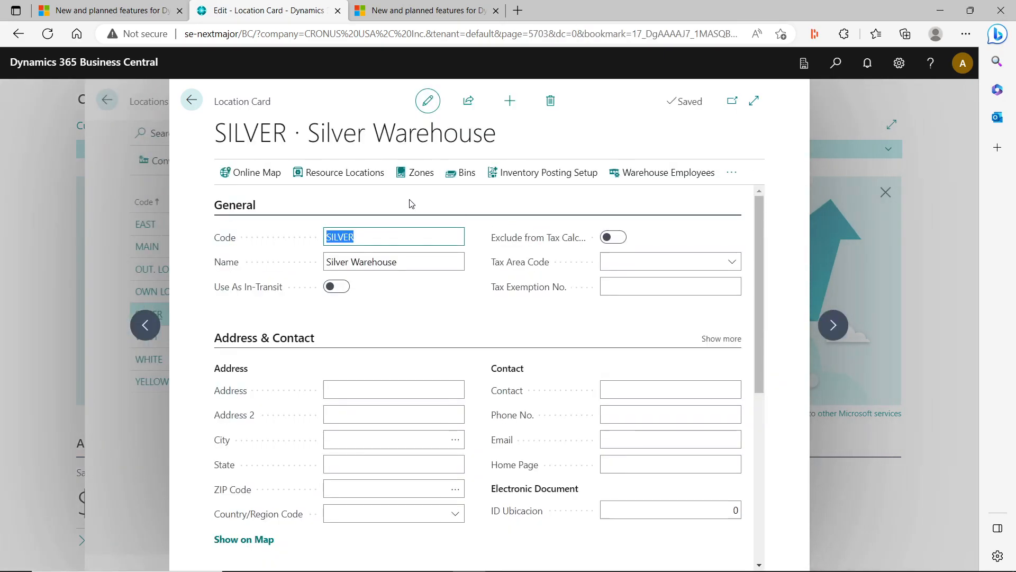
pyautogui.click(755, 101)
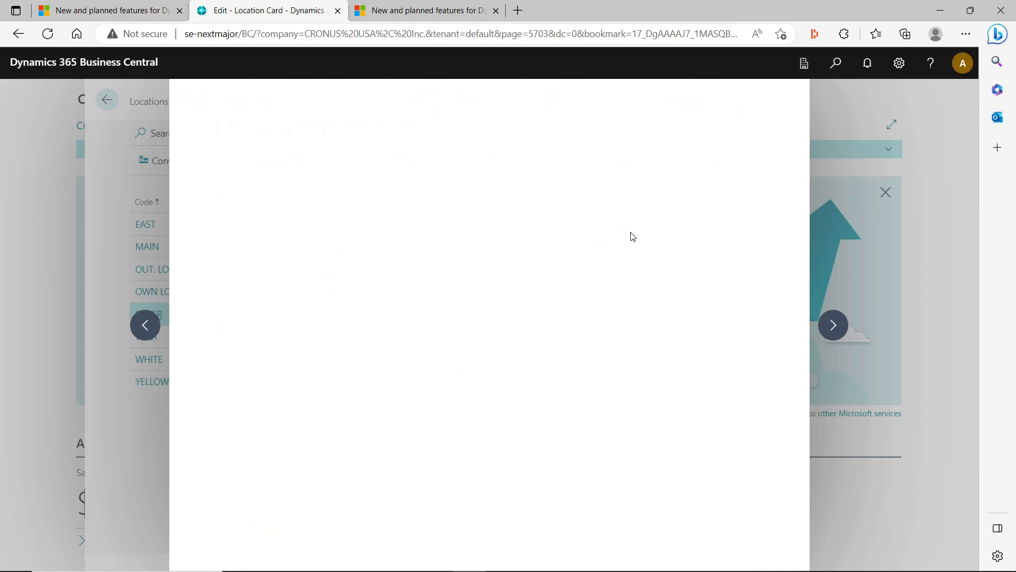
# Add an AREA default dimension with Code Mandatory value posting to the SILVER location and return to the Locations list.
pyautogui.click(609, 163)
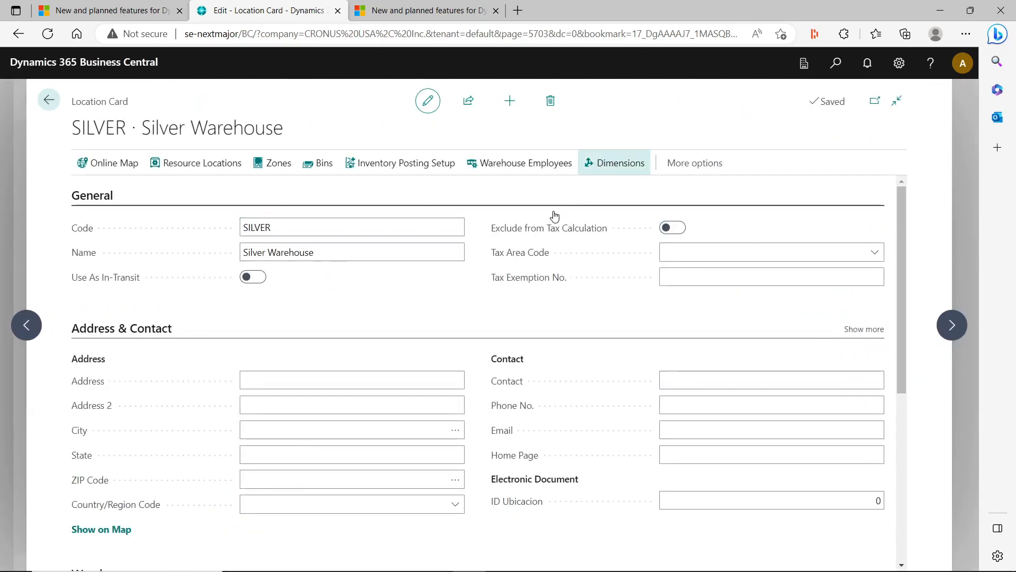
pyautogui.click(328, 195)
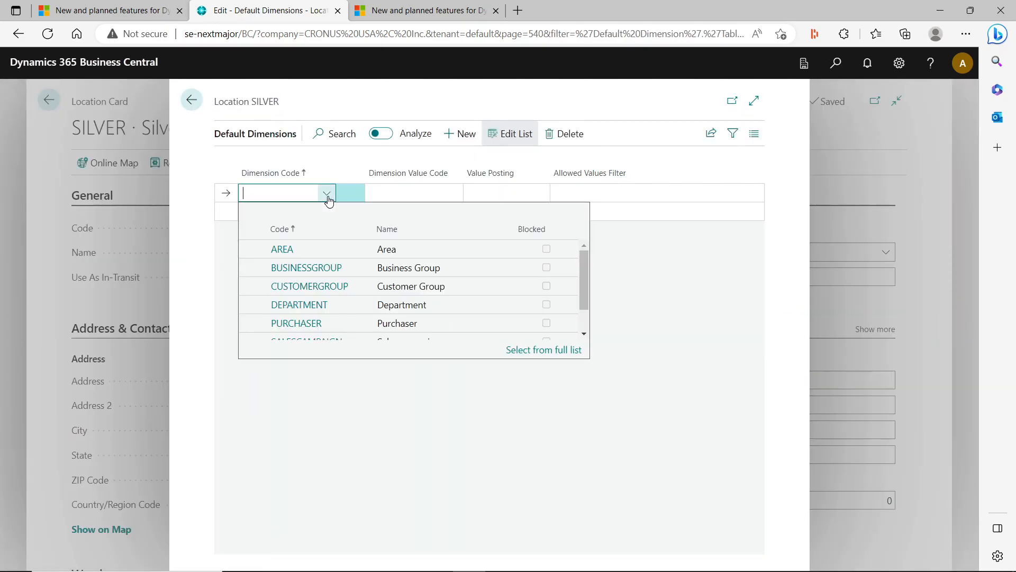
pyautogui.click(339, 249)
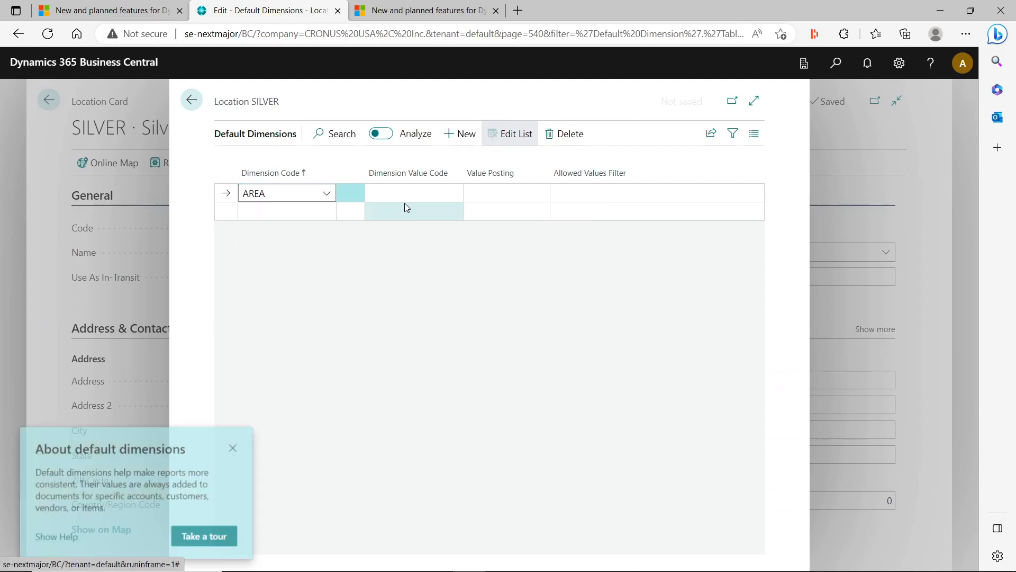
pyautogui.click(513, 195)
pyautogui.click(520, 218)
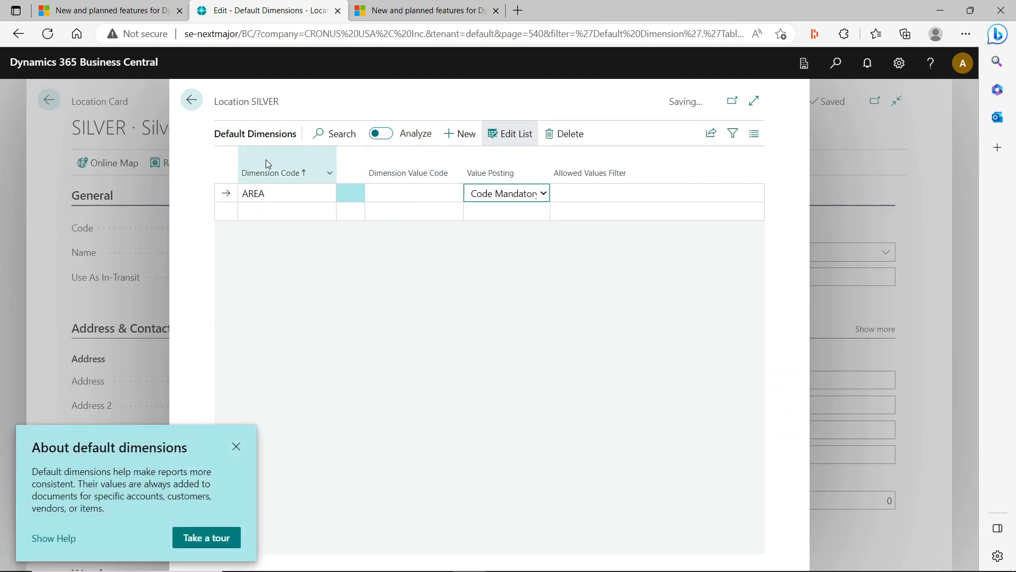
pyautogui.click(193, 101)
pyautogui.click(53, 104)
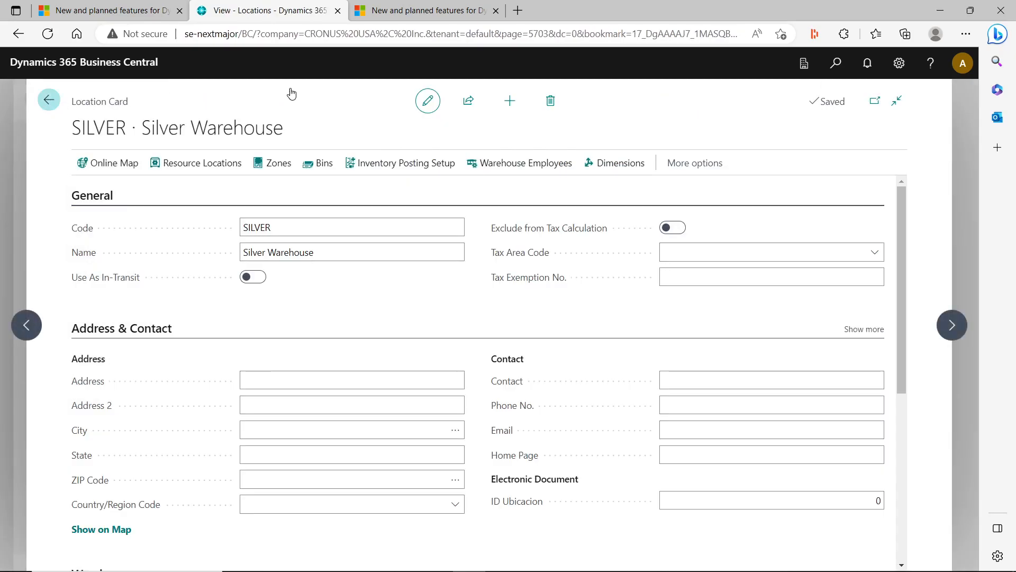
# Open Default Dimension Priorities and view the available source codes without choosing another one.
pyautogui.click(836, 63)
pyautogui.write('default')
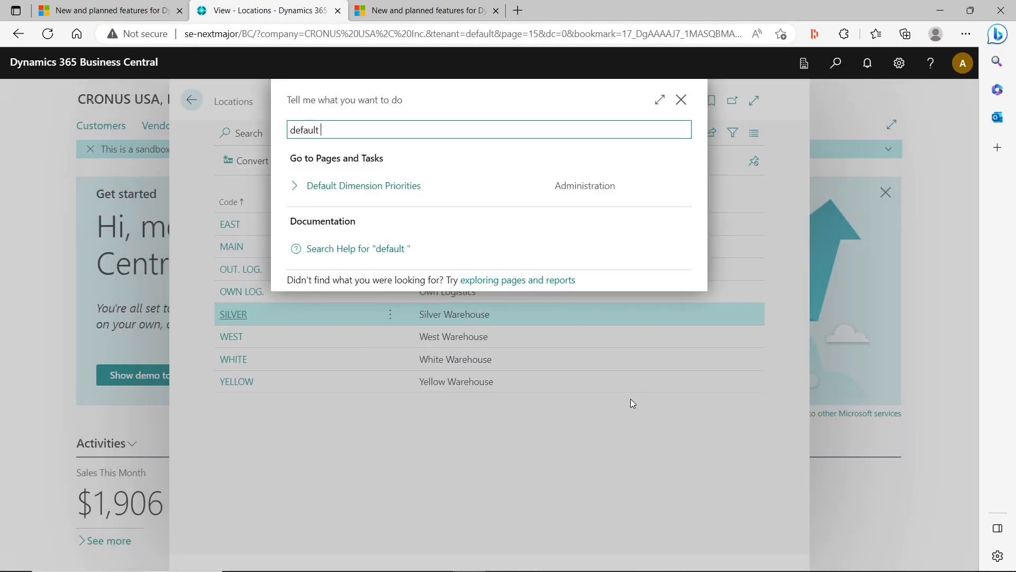
pyautogui.click(370, 186)
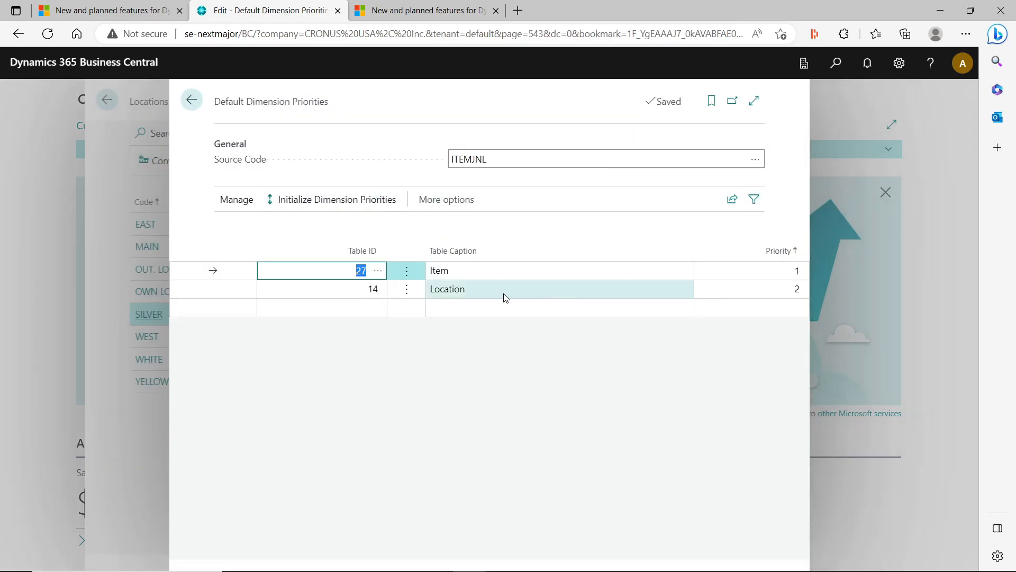
pyautogui.click(535, 159)
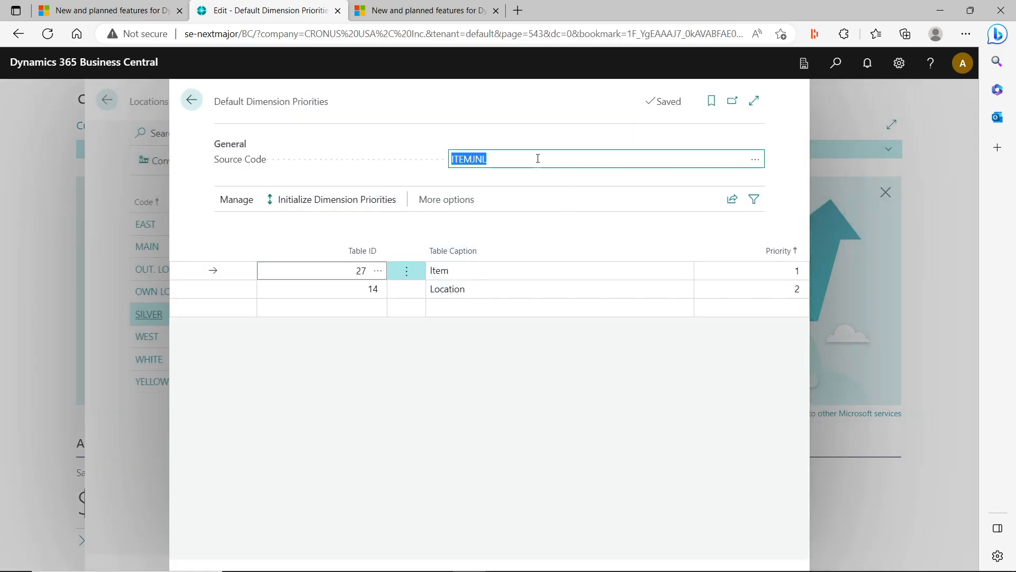
pyautogui.click(755, 159)
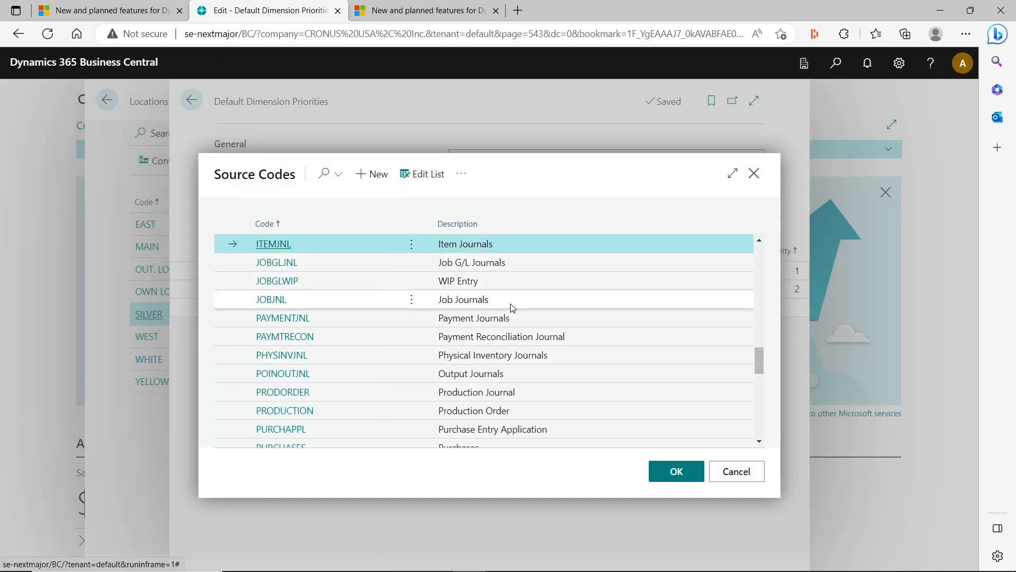
pyautogui.click(737, 471)
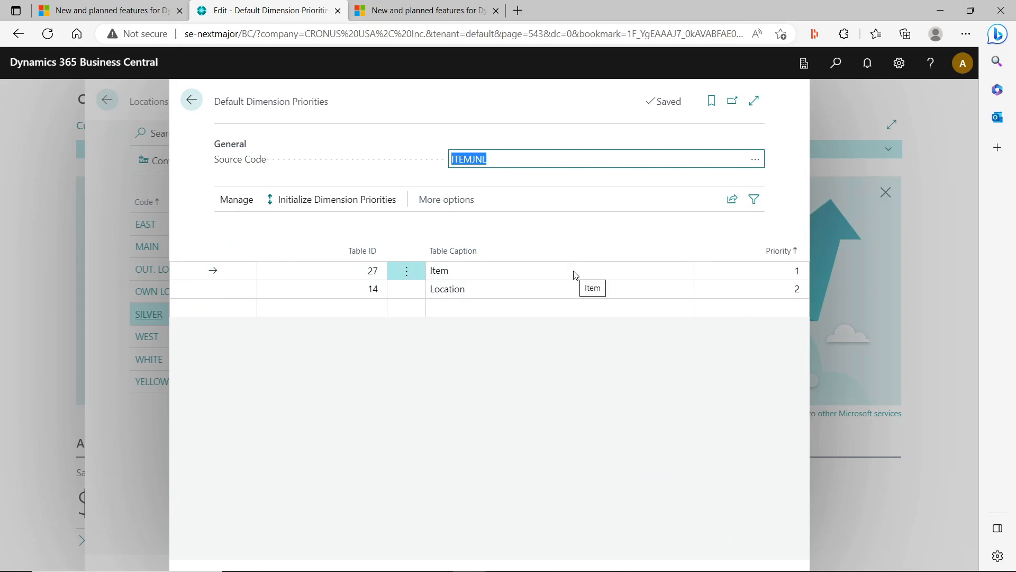
# Examine the table IDs and priorities of the Item and Location lines for the ITEMJNL source code.
pyautogui.click(365, 270)
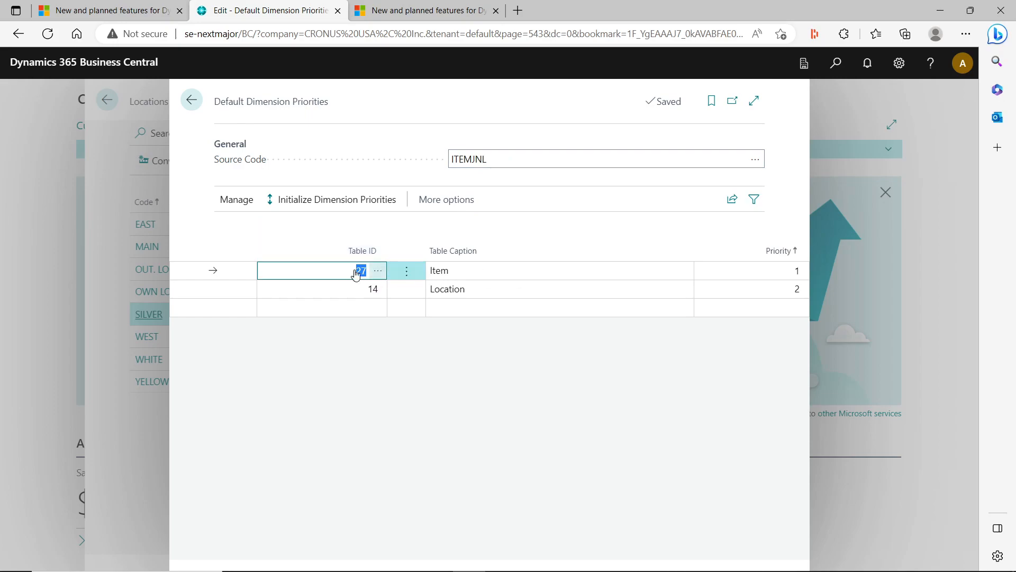
pyautogui.click(794, 271)
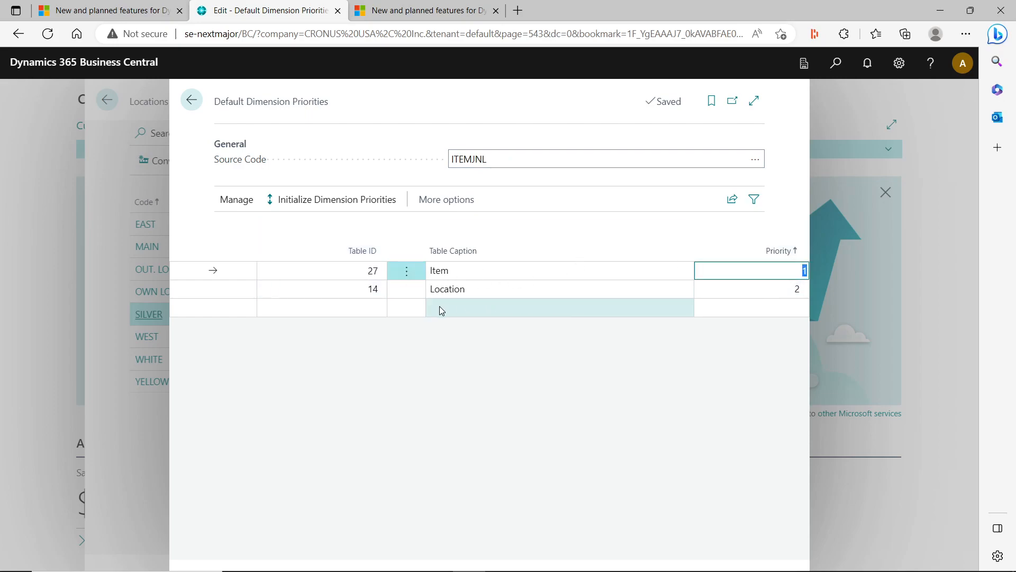
pyautogui.click(371, 290)
pyautogui.click(479, 285)
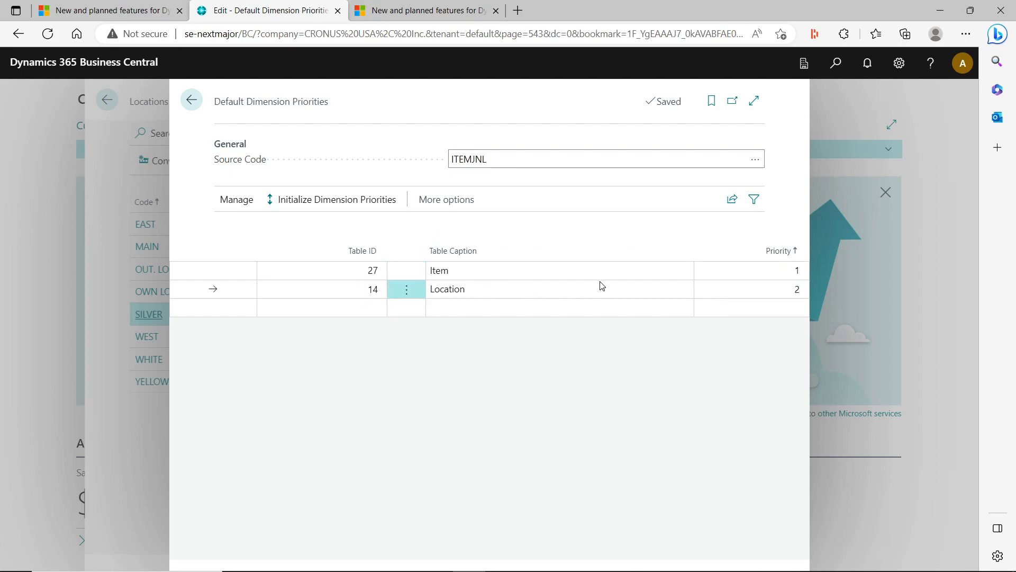
pyautogui.click(779, 291)
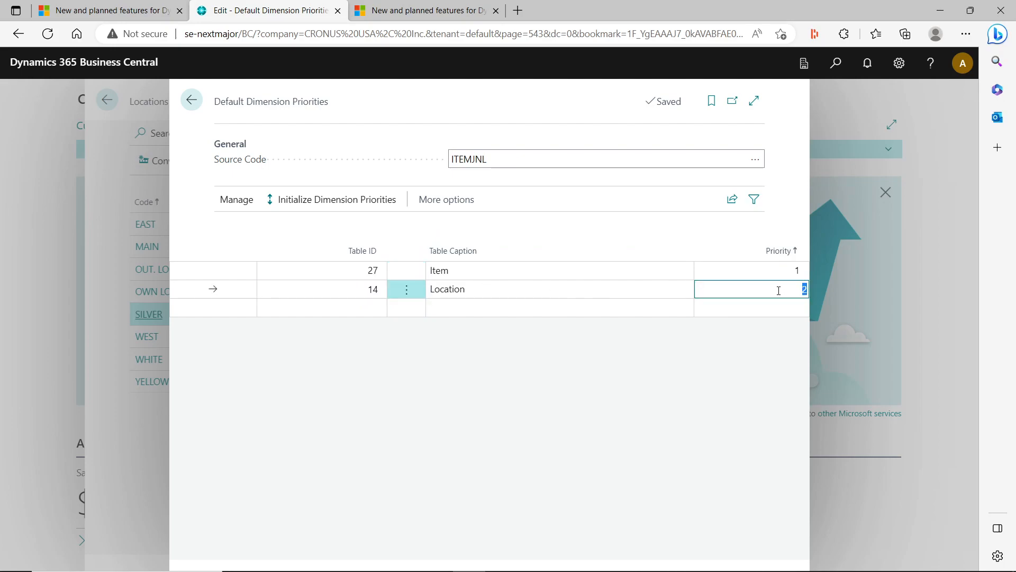
pyautogui.click(595, 270)
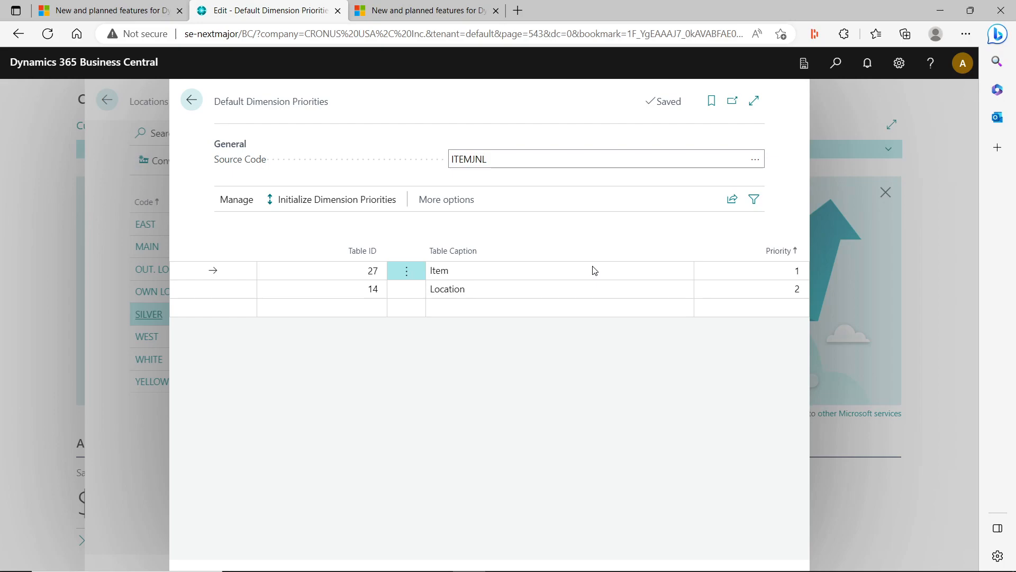
pyautogui.click(471, 292)
pyautogui.click(493, 271)
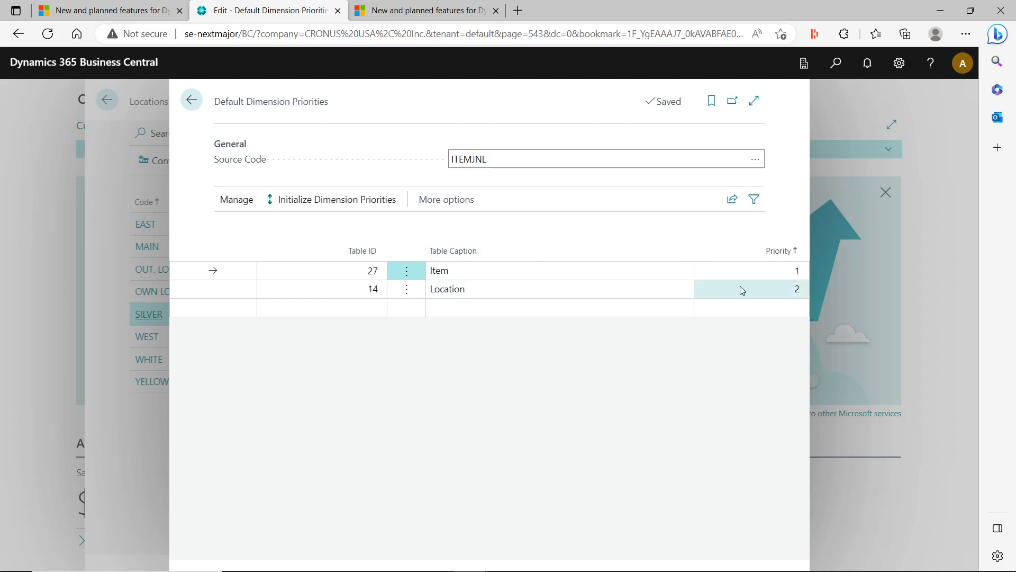
pyautogui.click(459, 295)
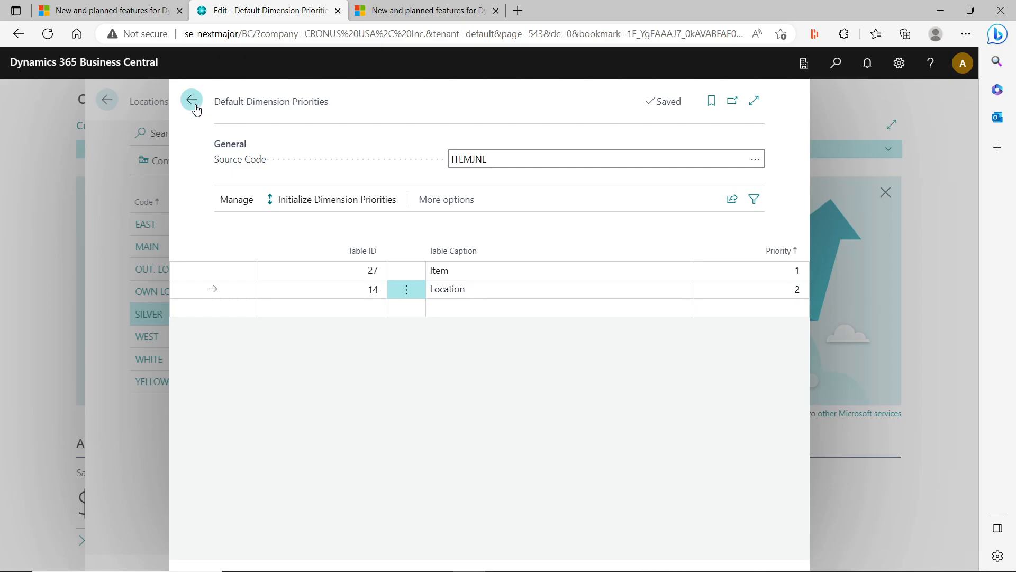
pyautogui.moveTo(196, 109); pyautogui.dragTo(423, 72)
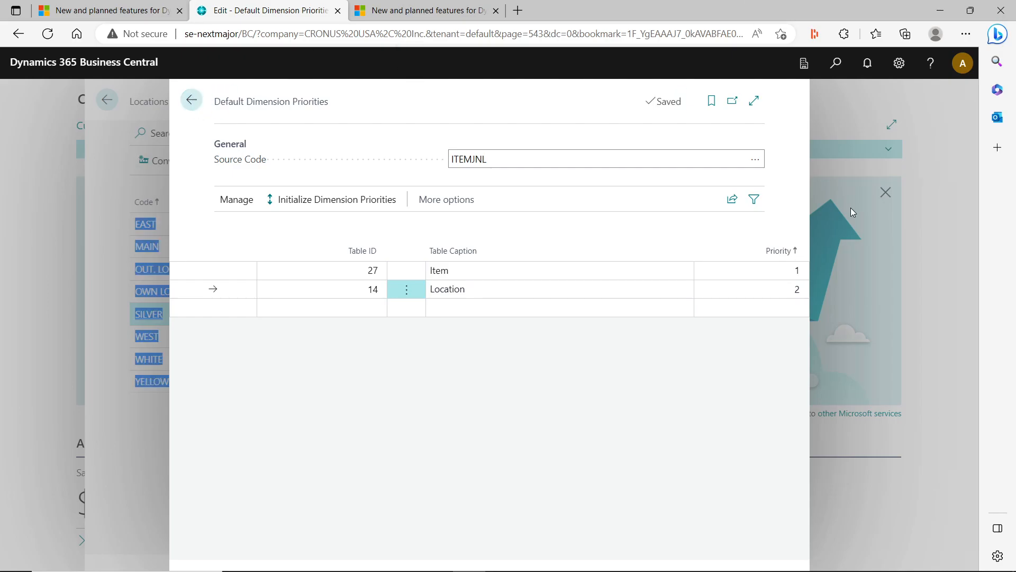
# Check the planned features list in the release plan, then close Default Dimension Priorities and Locations to return to the home page.
pyautogui.click(454, 7)
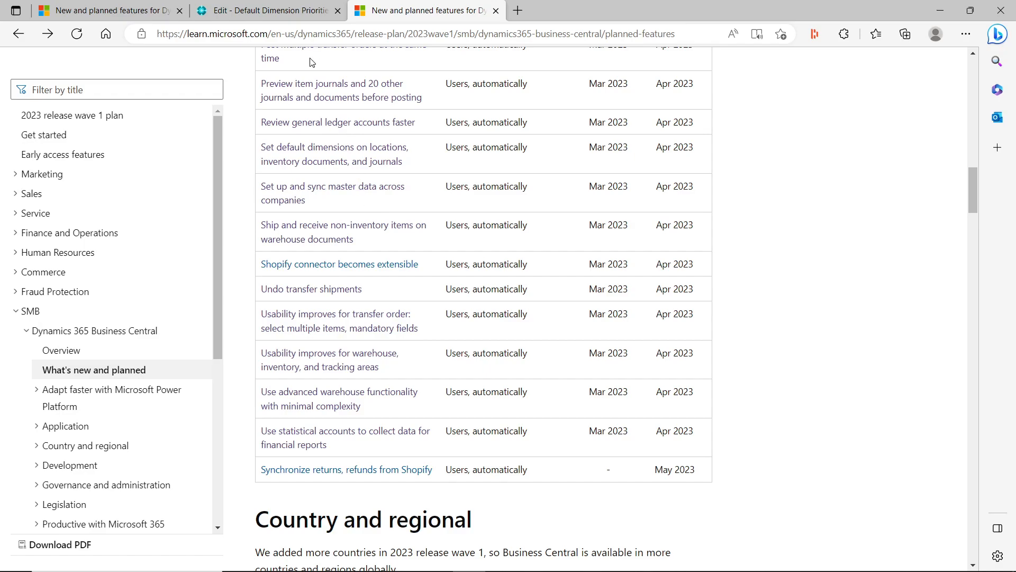
pyautogui.click(262, 11)
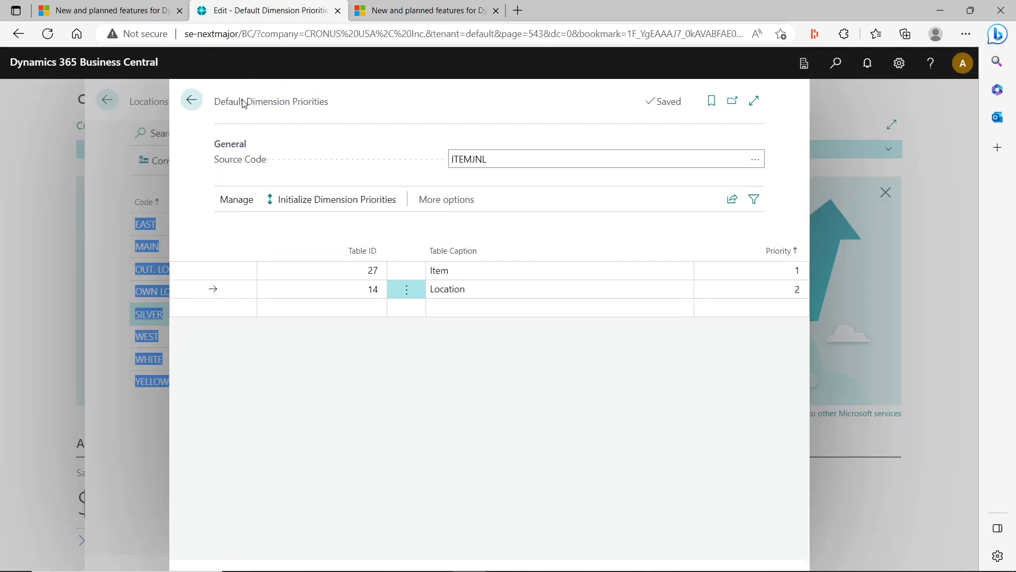
pyautogui.click(192, 101)
pyautogui.click(193, 101)
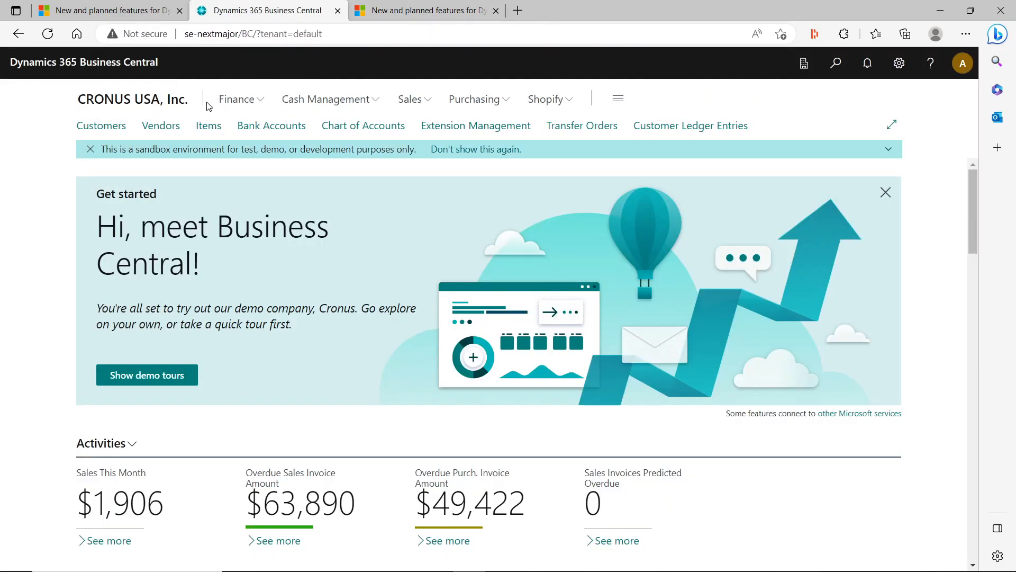
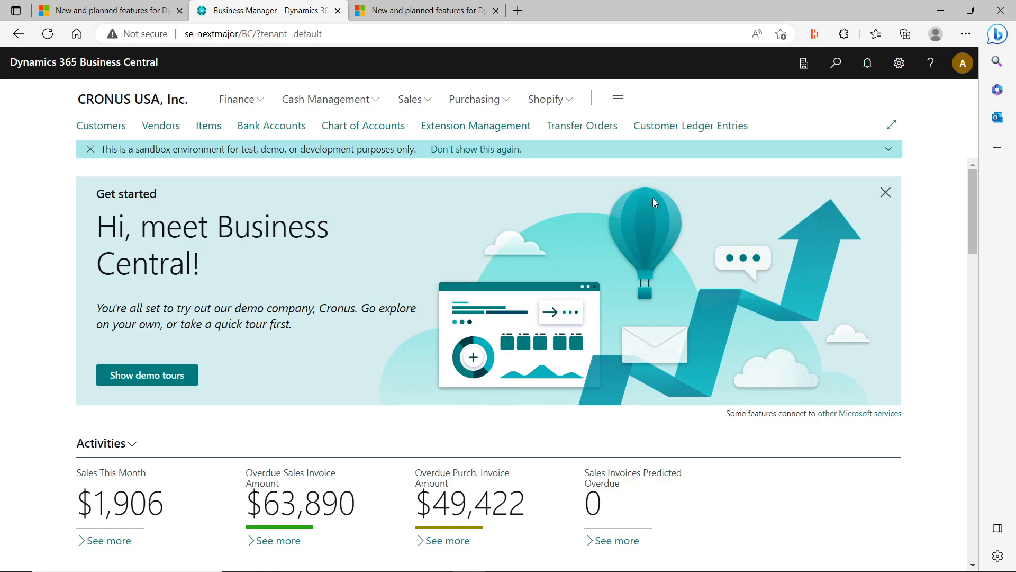
# Search for master data, open Master Data Management Setup and display the list of available companies.
pyautogui.click(836, 63)
pyautogui.write('man')
pyautogui.press('BackSpace')
pyautogui.write('ster data')
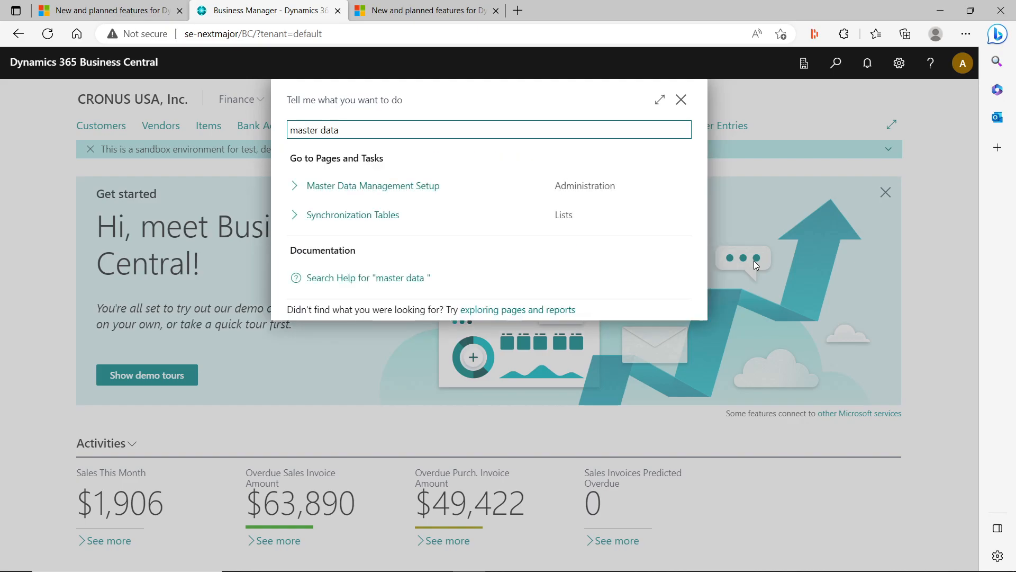
pyautogui.click(340, 186)
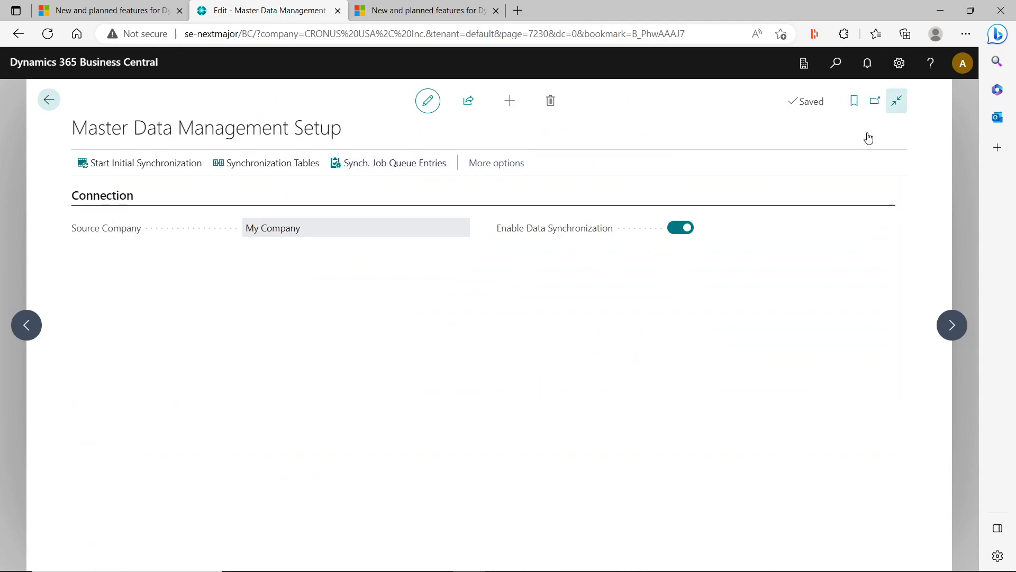
pyautogui.moveTo(736, 571)
pyautogui.hotkey('ctrl', 'o')
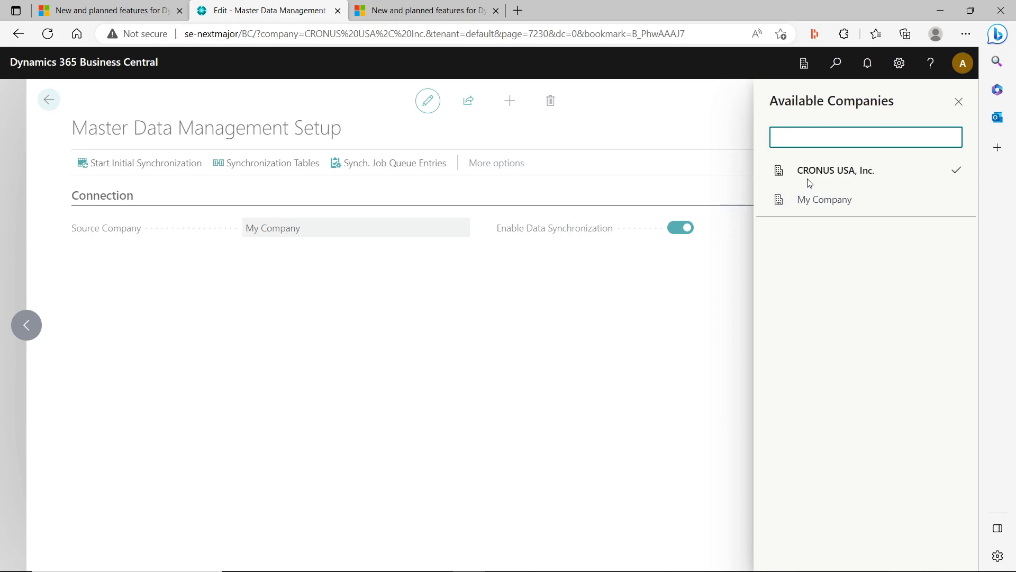
# Switch to My Company, leaving the Master Data Management Setup page of the current company.
pyautogui.click(832, 205)
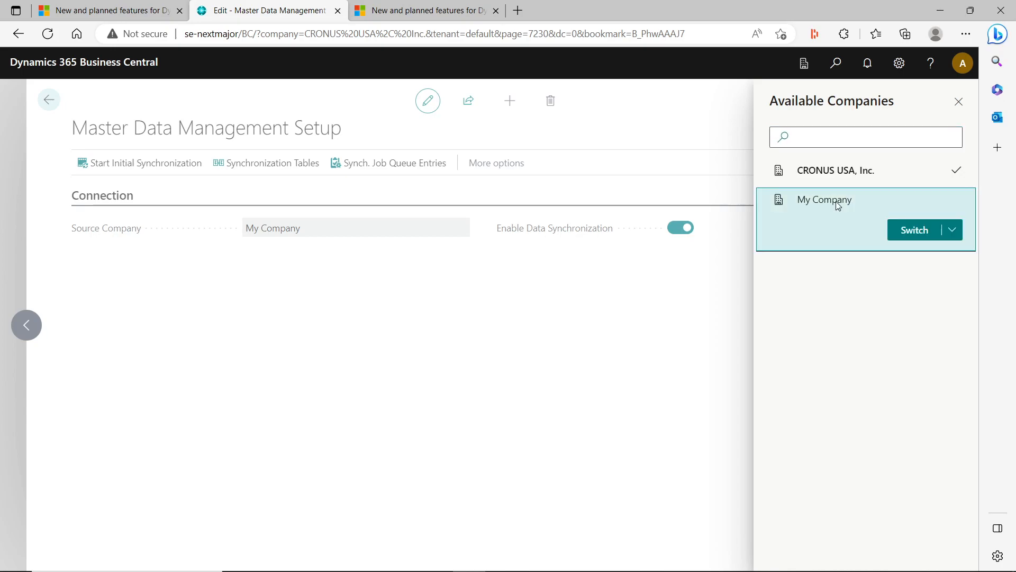
pyautogui.click(917, 231)
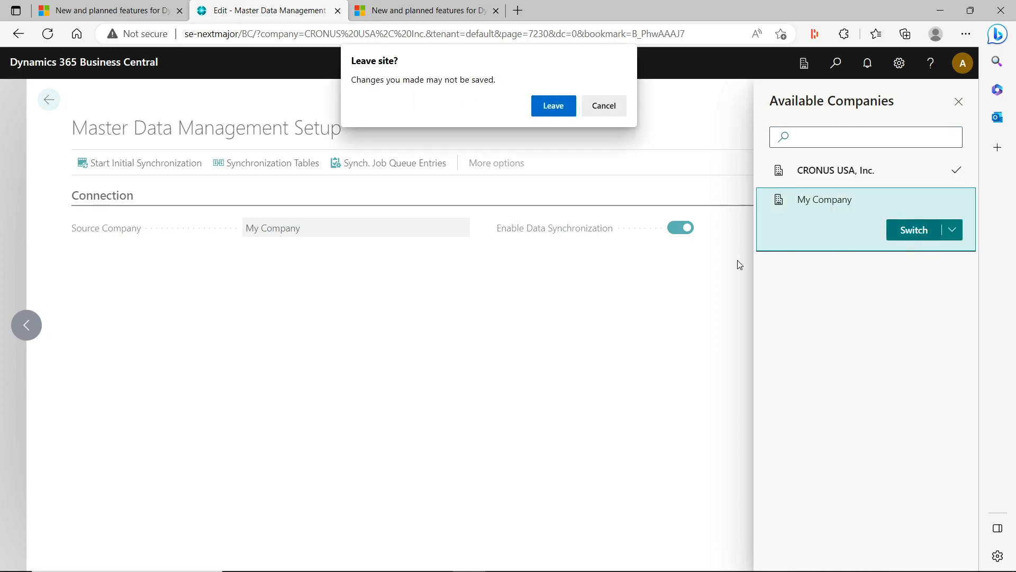
pyautogui.click(553, 106)
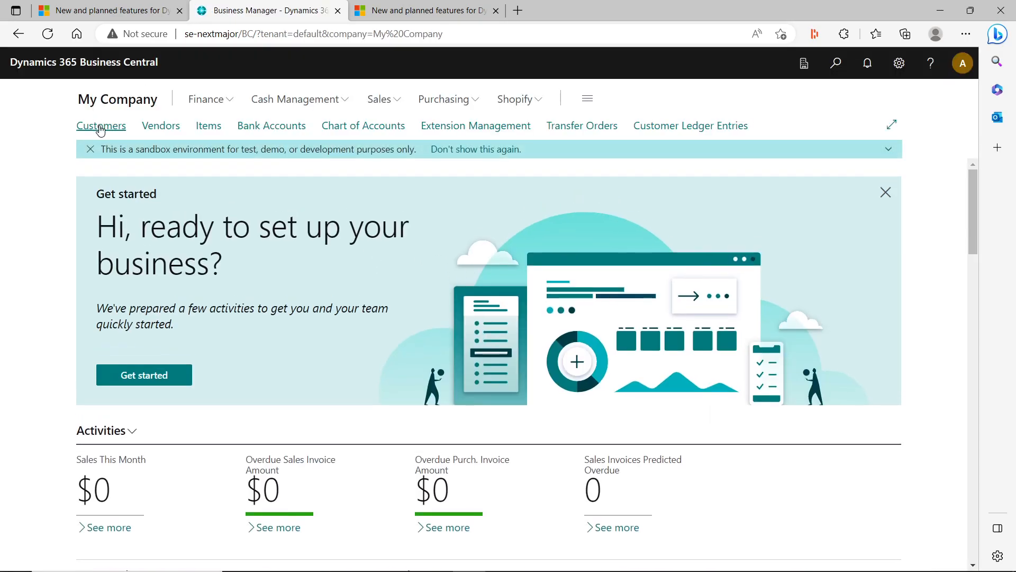
# Check the Customers, Vendors, Items and Bank Accounts lists of My Company for existing records, returning to the home page.
pyautogui.click(101, 127)
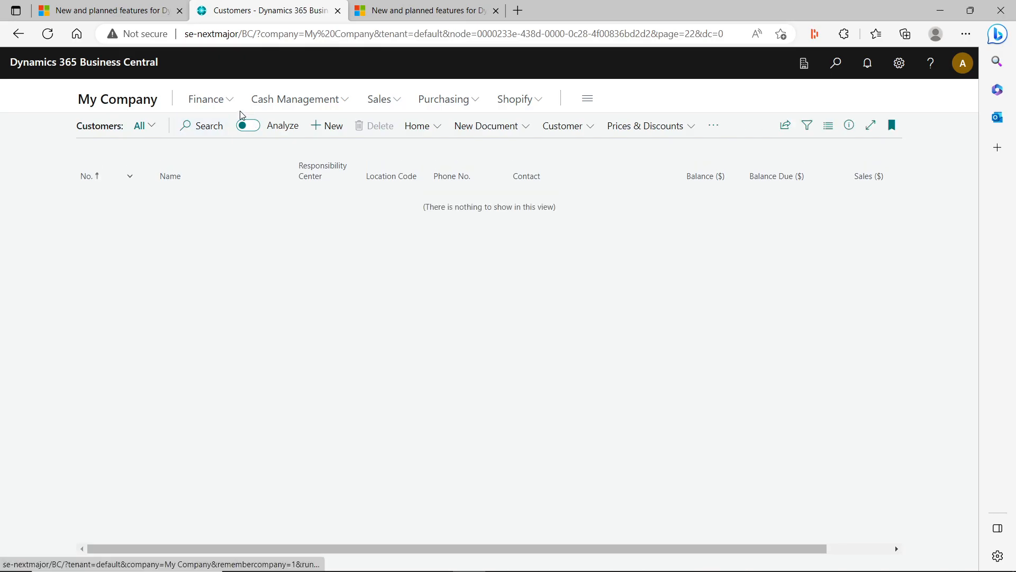
pyautogui.click(135, 106)
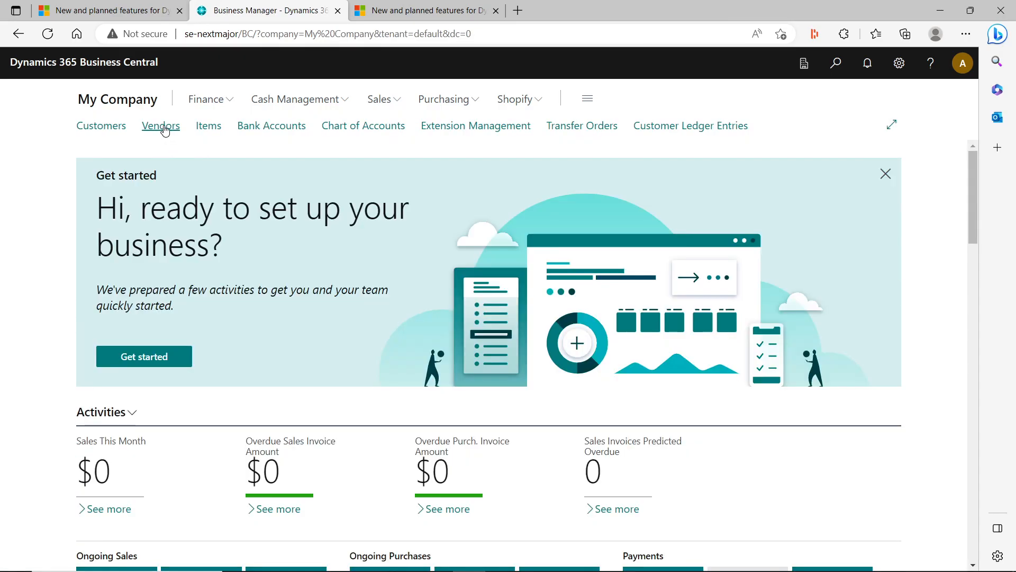
pyautogui.click(164, 130)
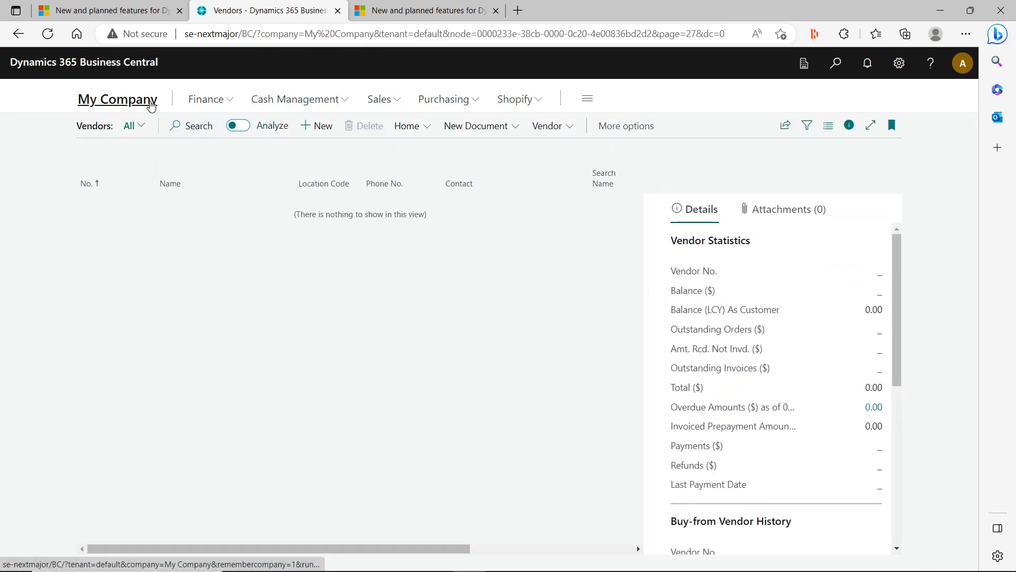
pyautogui.click(150, 103)
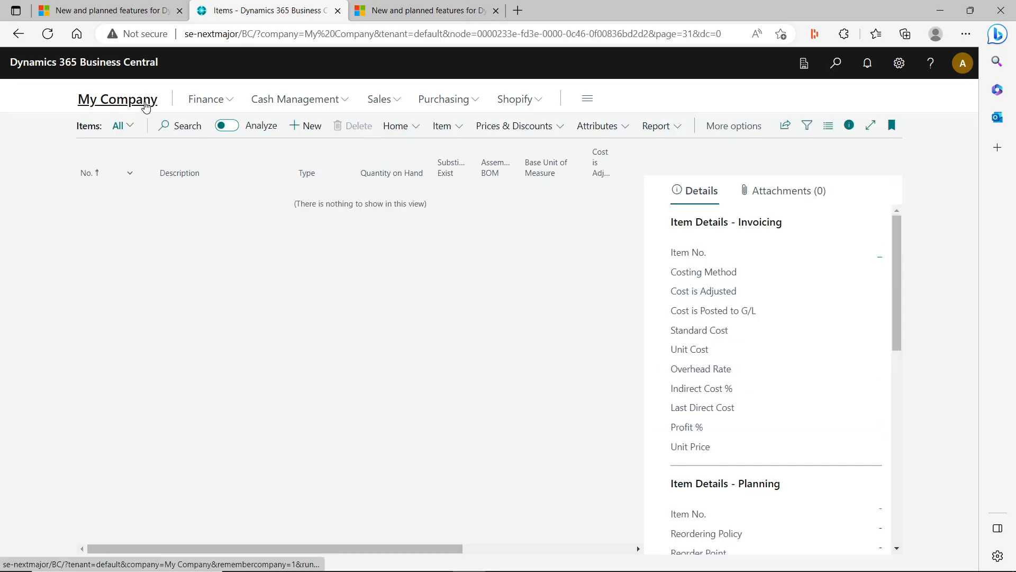
pyautogui.click(145, 105)
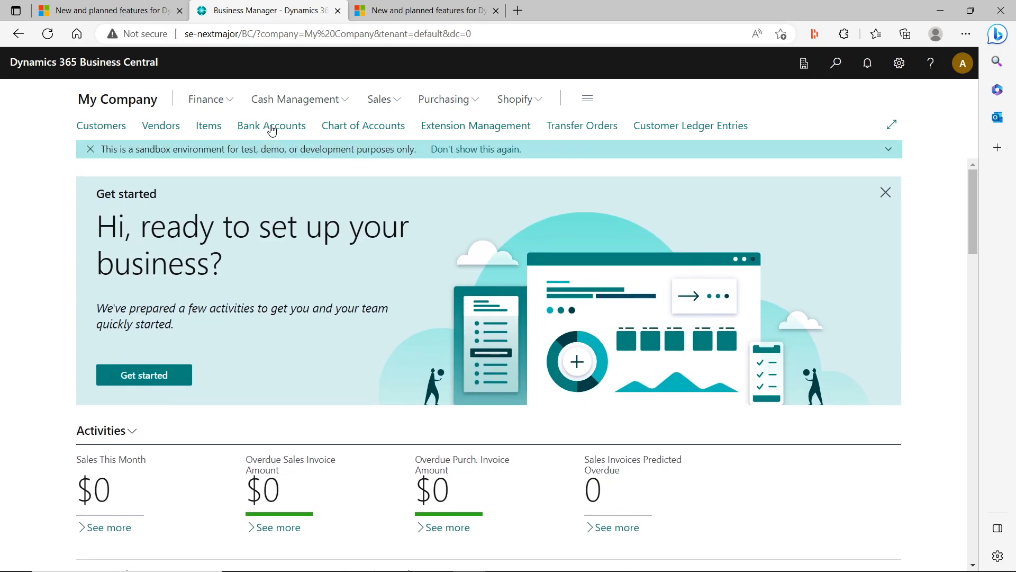
pyautogui.click(272, 127)
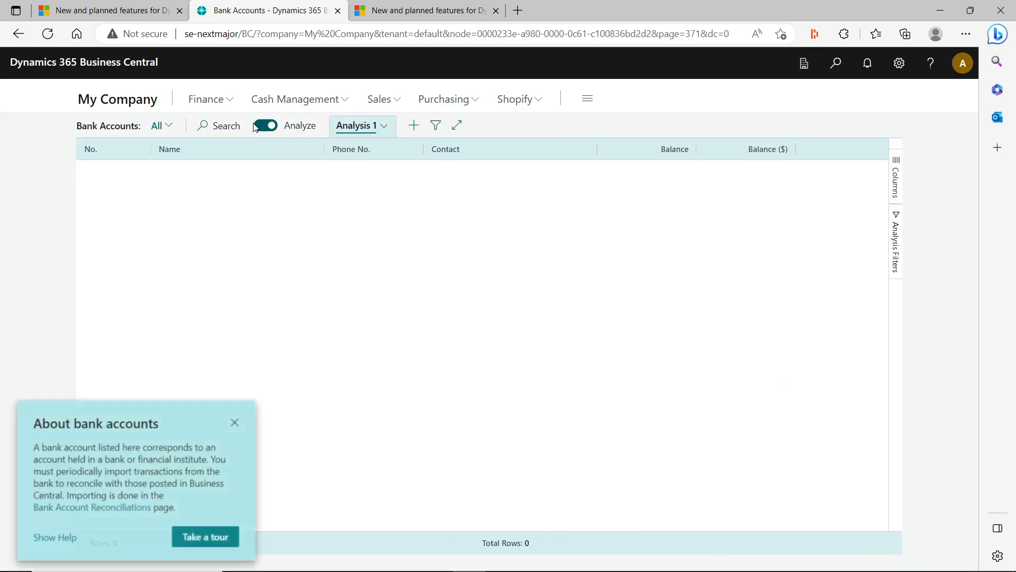
pyautogui.click(254, 127)
pyautogui.click(148, 100)
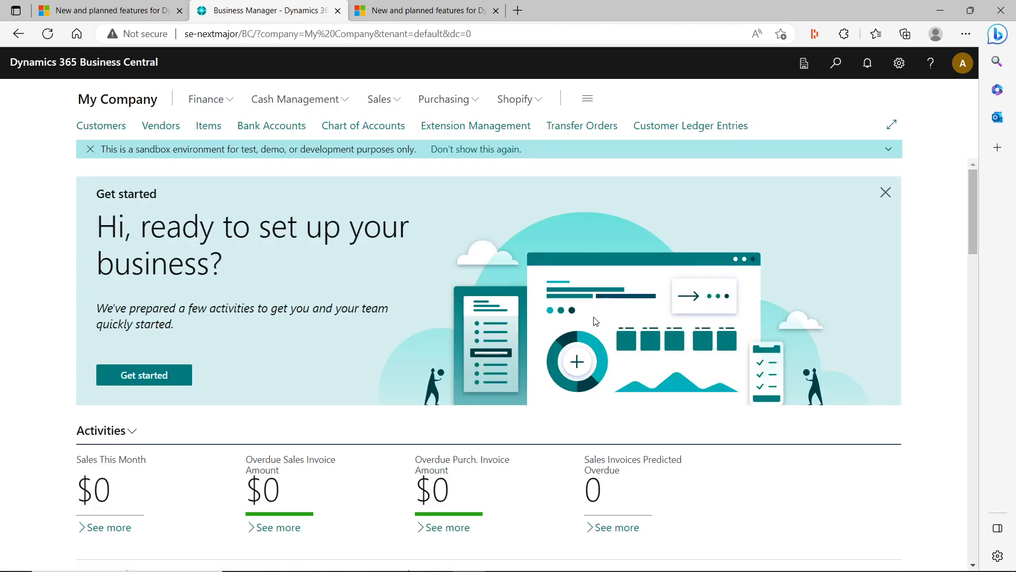
# Open the company CRONUS USA, Inc. in a new browser tab.
pyautogui.hotkey('ctrl', 'o')
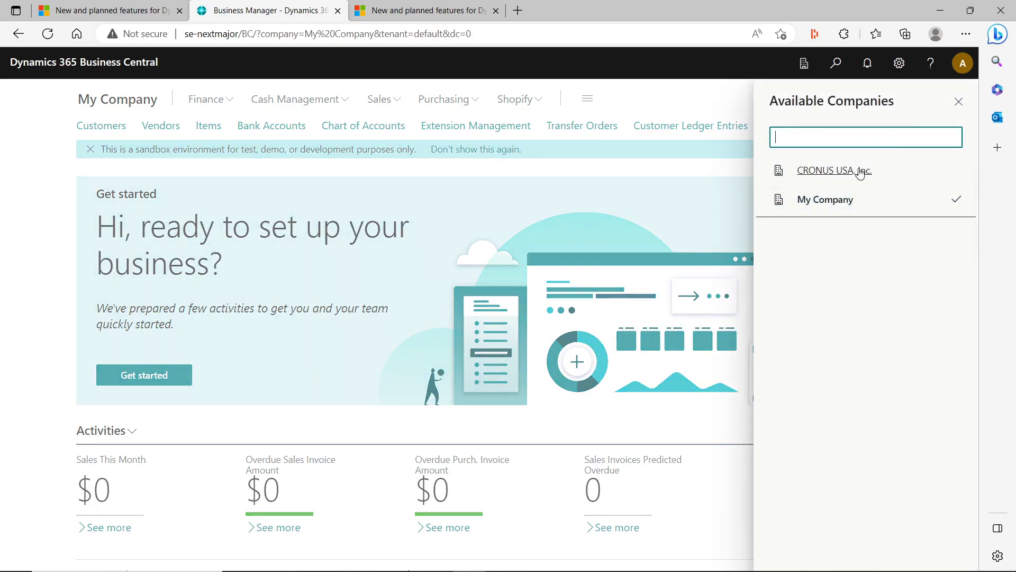
pyautogui.click(947, 171)
pyautogui.click(952, 202)
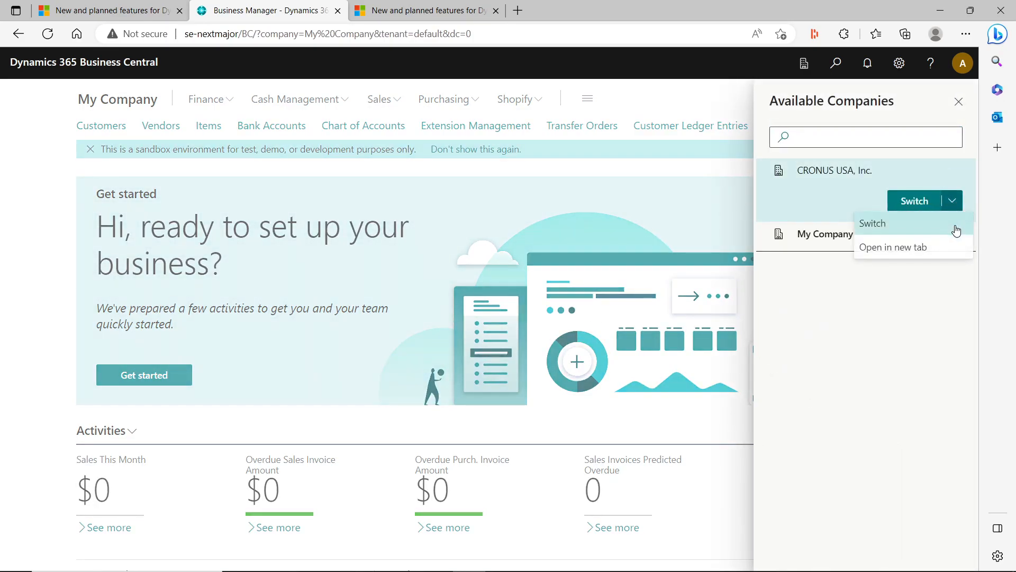
pyautogui.click(932, 248)
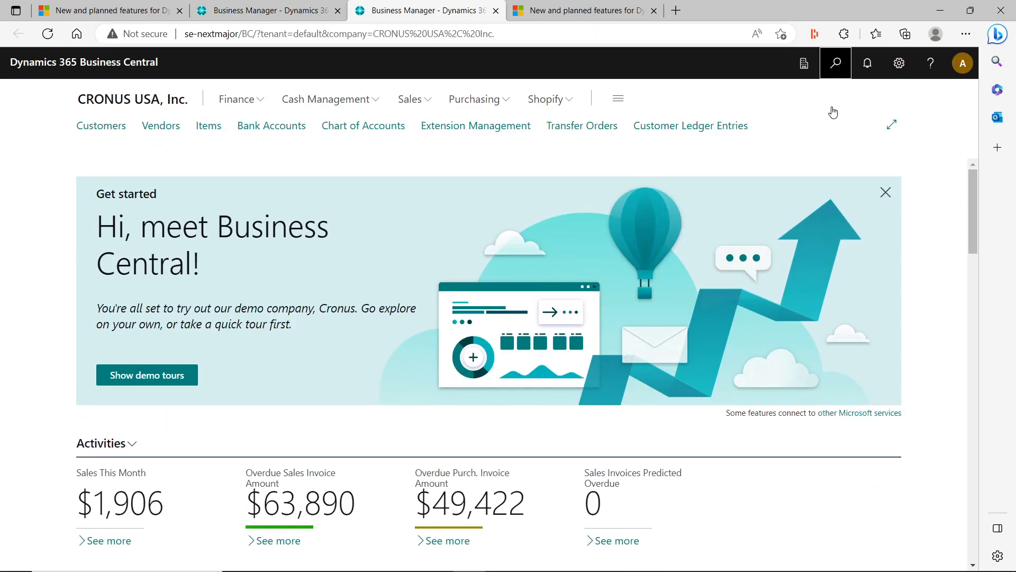
# Search for master, check whether the source company in CRONUS USA's Master Data Management Setup can be edited, and return to the home page.
pyautogui.click(836, 63)
pyautogui.write('master')
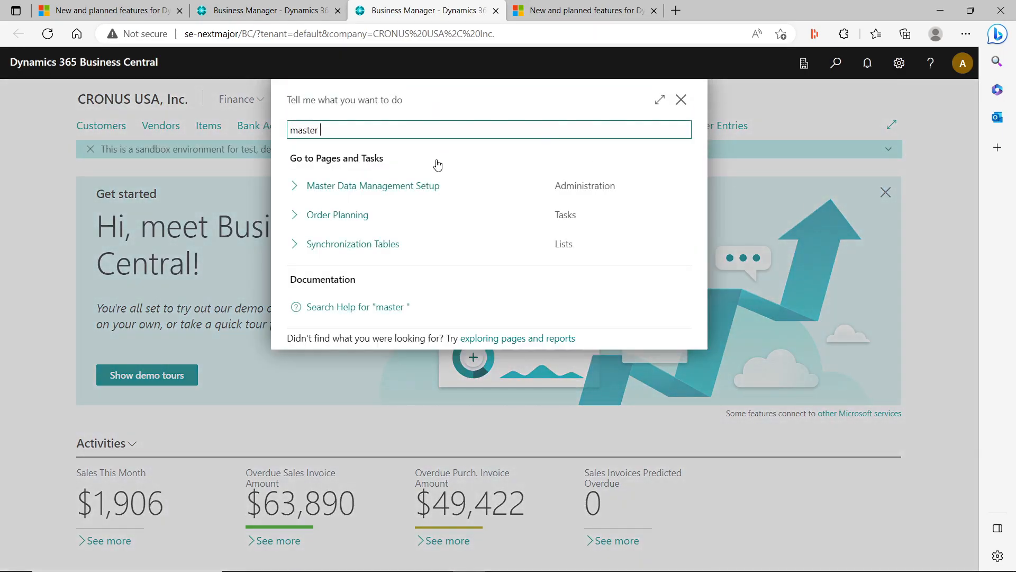
pyautogui.click(411, 191)
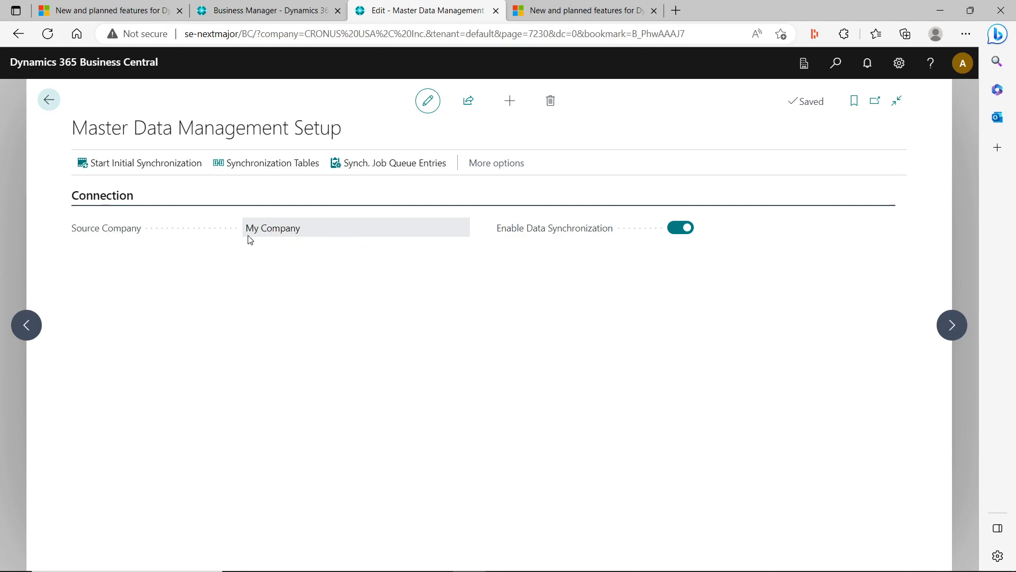
pyautogui.click(427, 101)
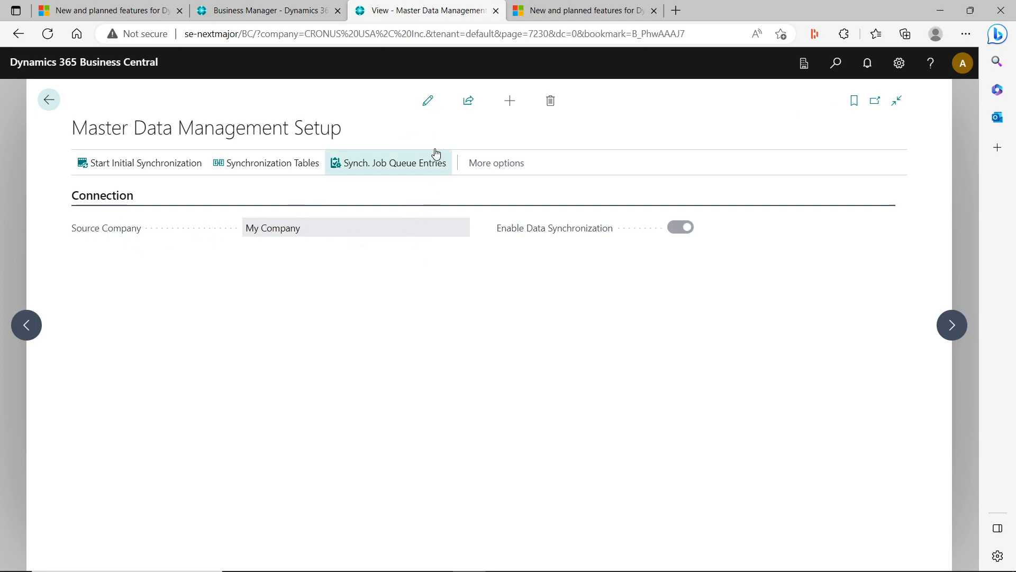
pyautogui.click(429, 102)
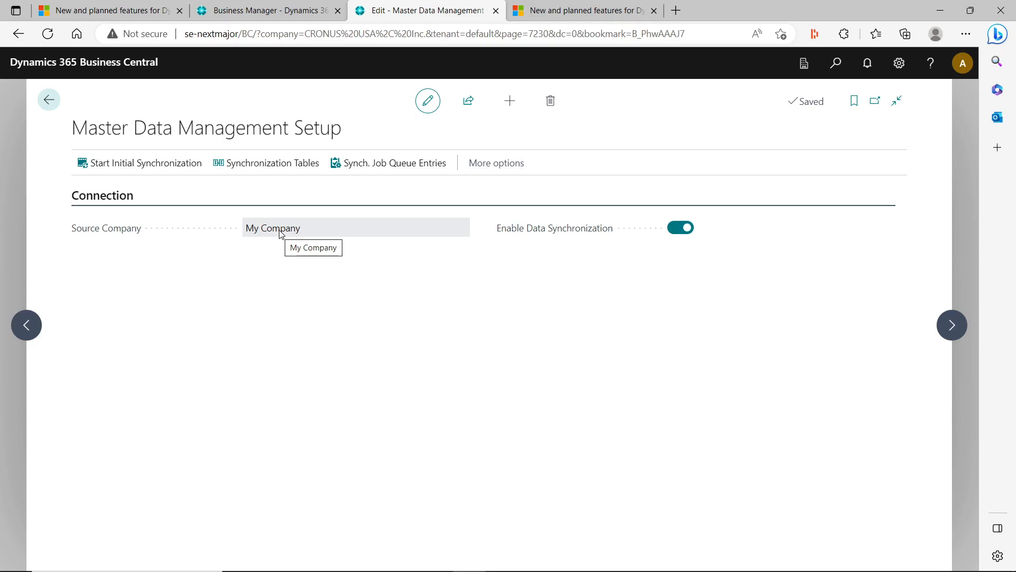
pyautogui.click(49, 99)
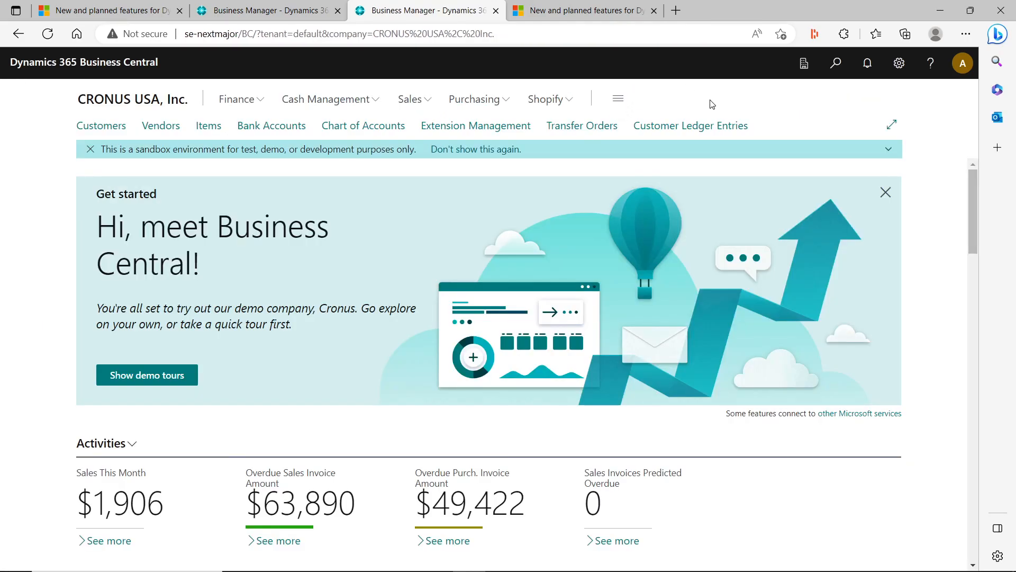
# Return to My Company, close the company list, search for master data and open Master Data Management Setup.
pyautogui.click(256, 11)
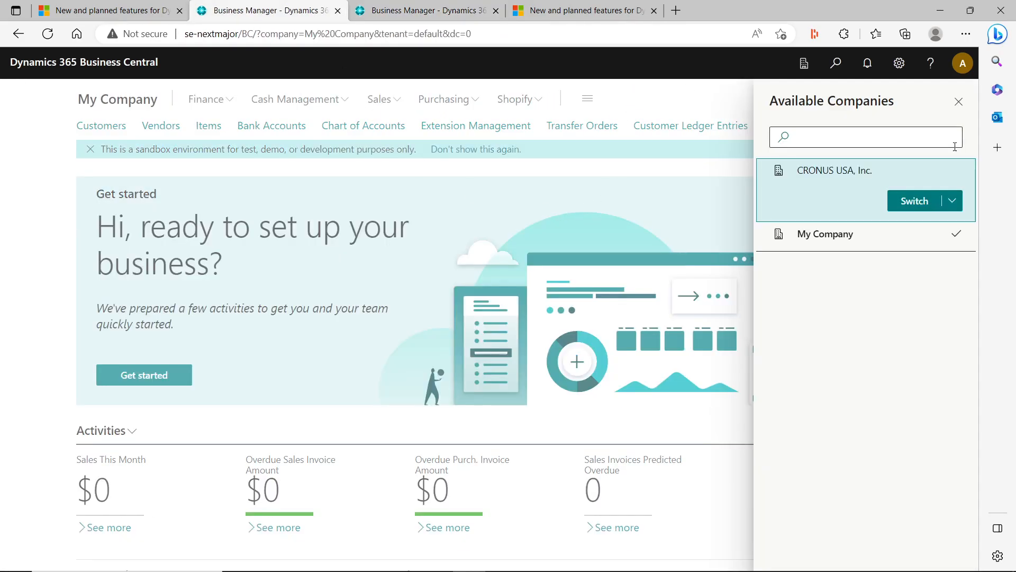
pyautogui.click(959, 101)
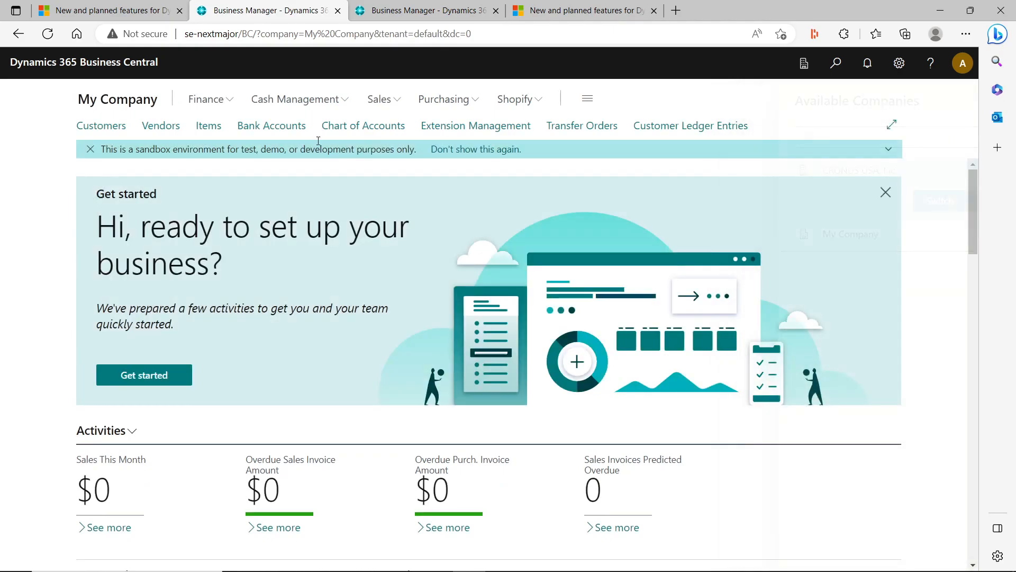
pyautogui.click(835, 63)
pyautogui.write('master data')
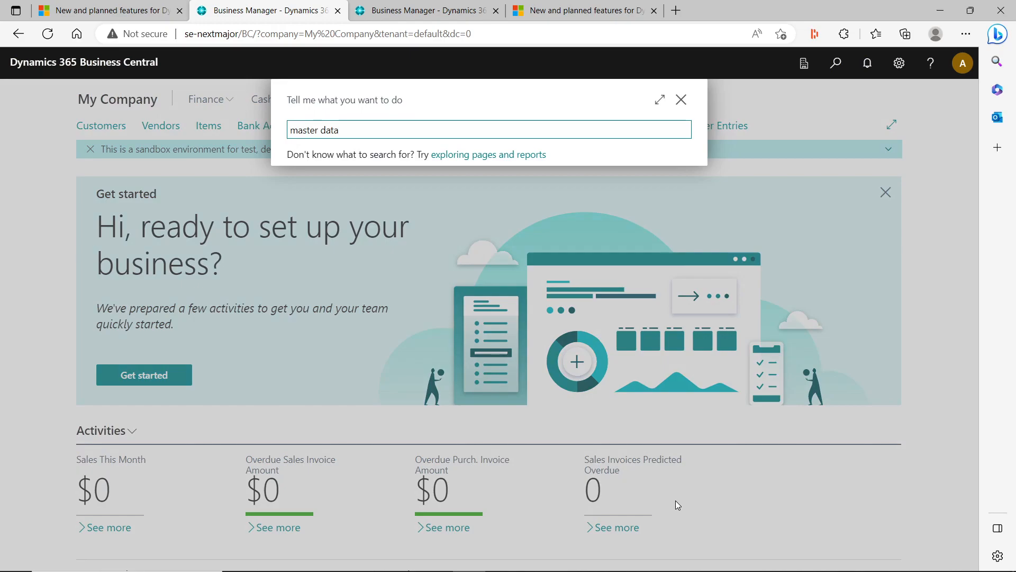
pyautogui.click(374, 192)
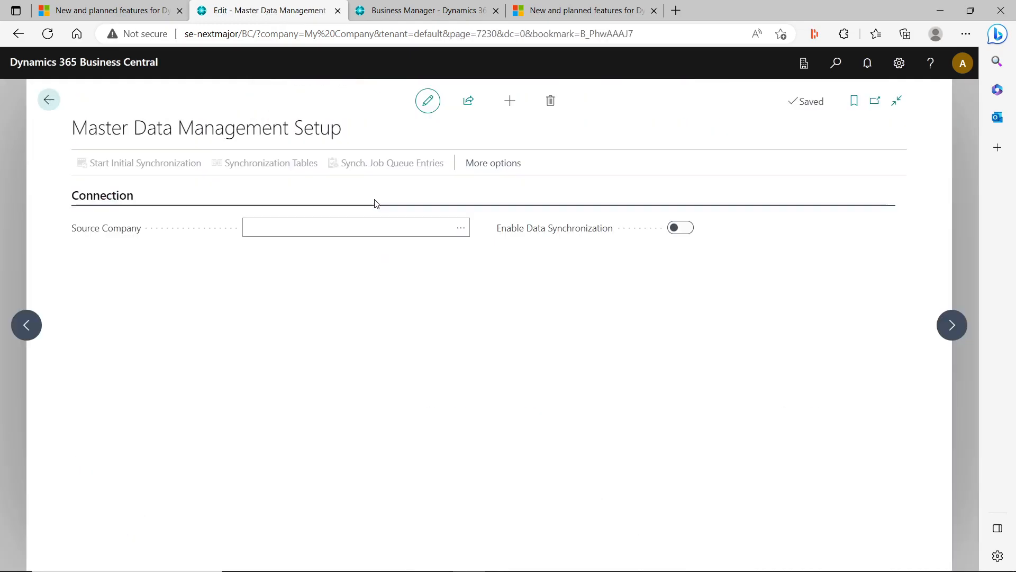
# Choose CRONUS USA, Inc. as the source company and enable data synchronization, acknowledging the information message.
pyautogui.click(461, 228)
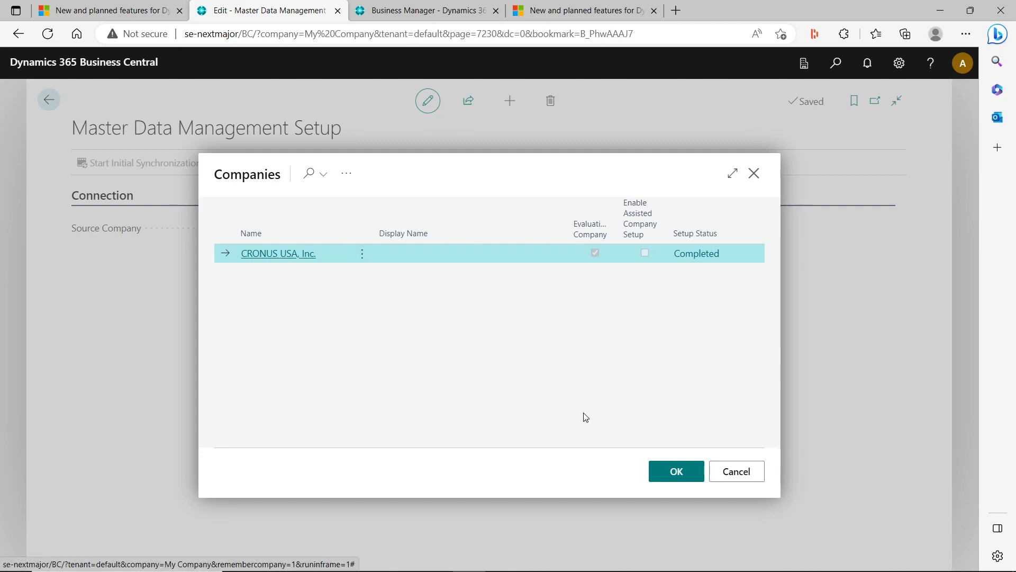
pyautogui.click(683, 479)
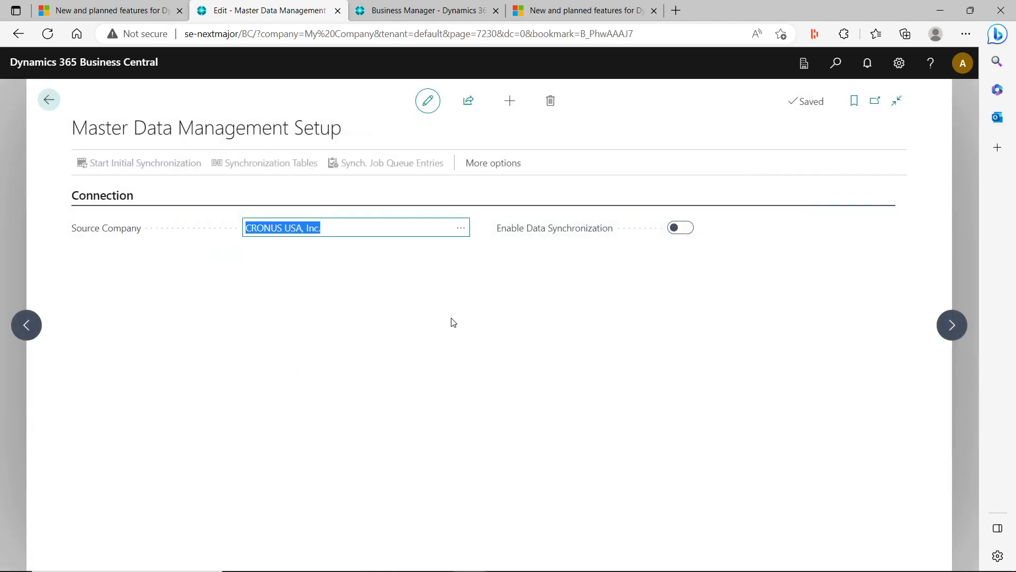
pyautogui.click(681, 228)
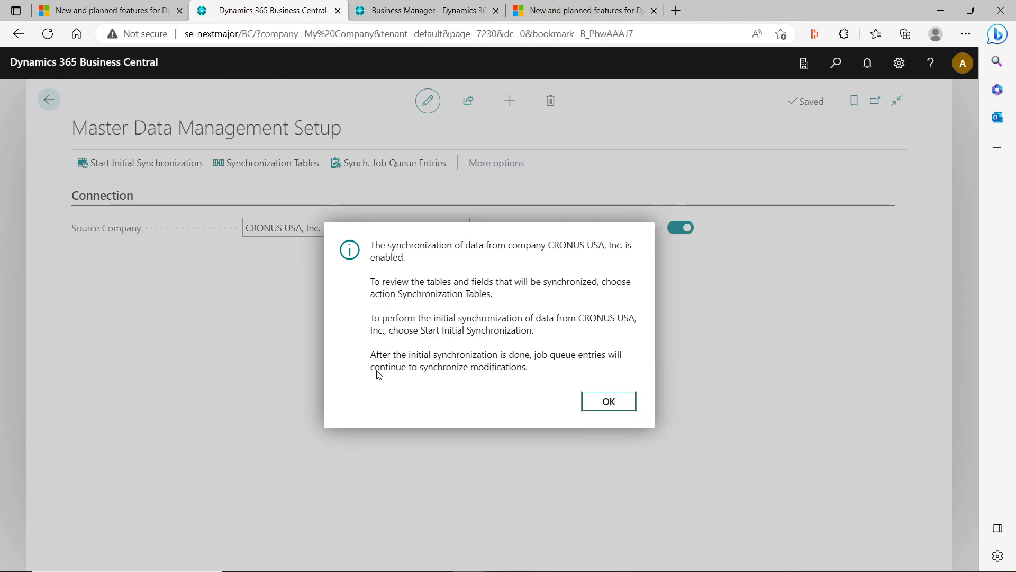
pyautogui.click(604, 400)
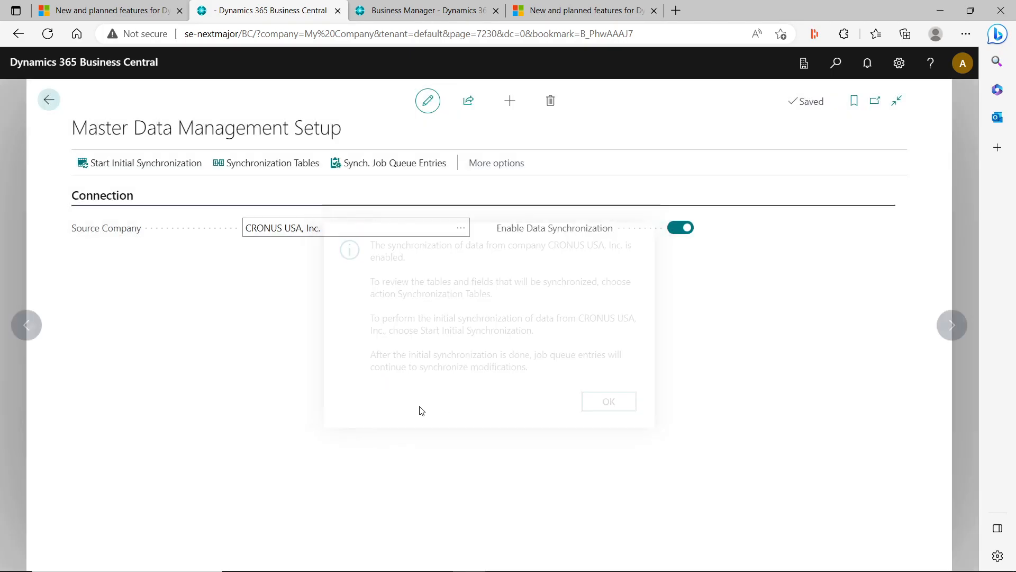
# Open the initial synchronization page, review its tables and their synchronization modes, and close it without starting the synchronization.
pyautogui.click(159, 165)
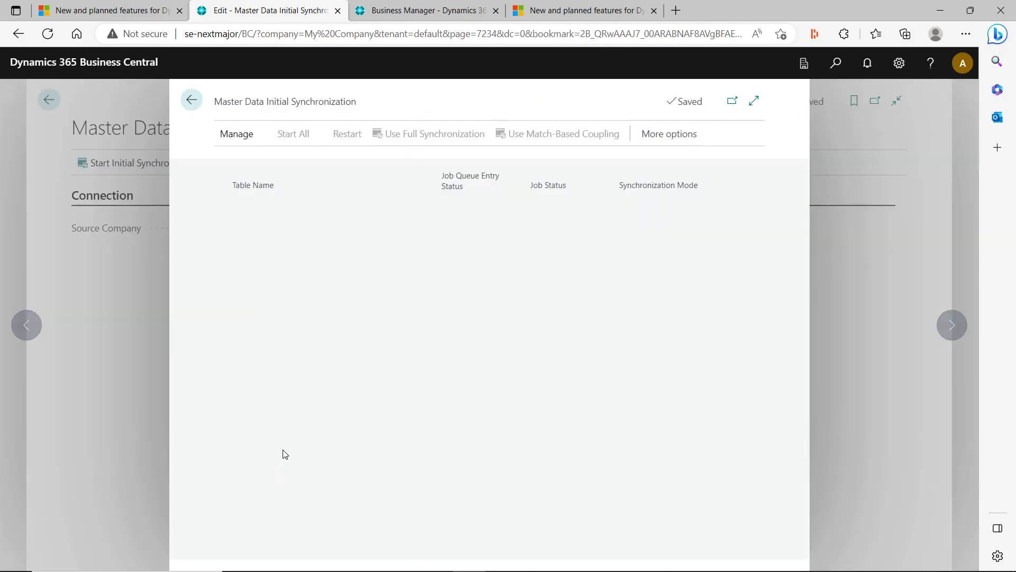
pyautogui.scroll(3, 463, 382)
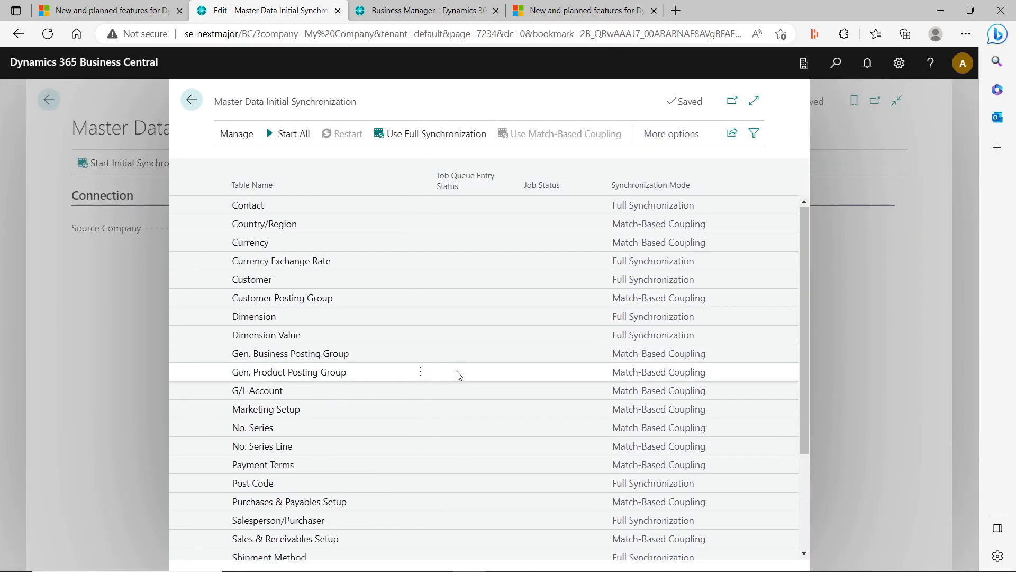
pyautogui.scroll(-3, 465, 366)
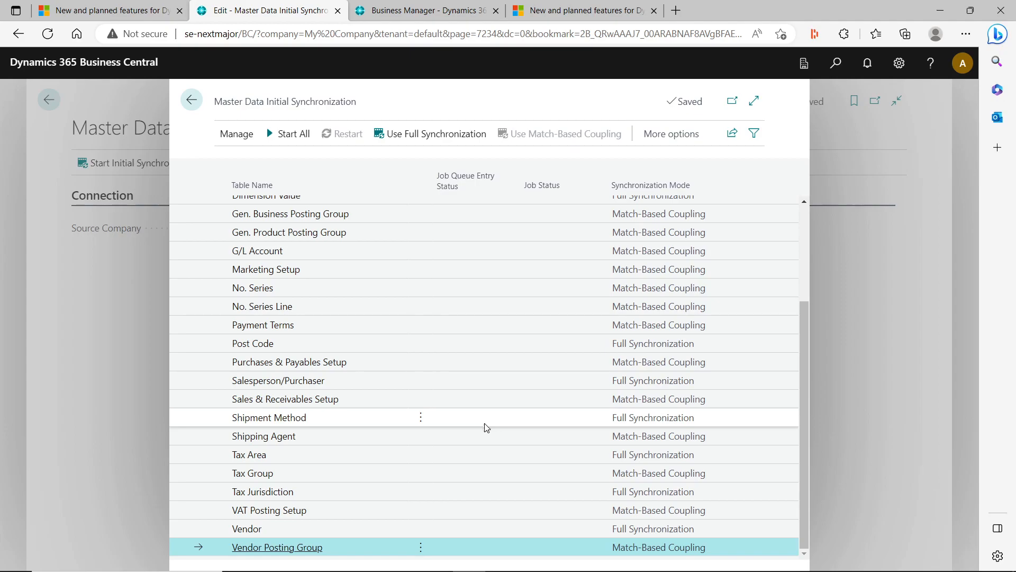
pyautogui.scroll(3, 483, 430)
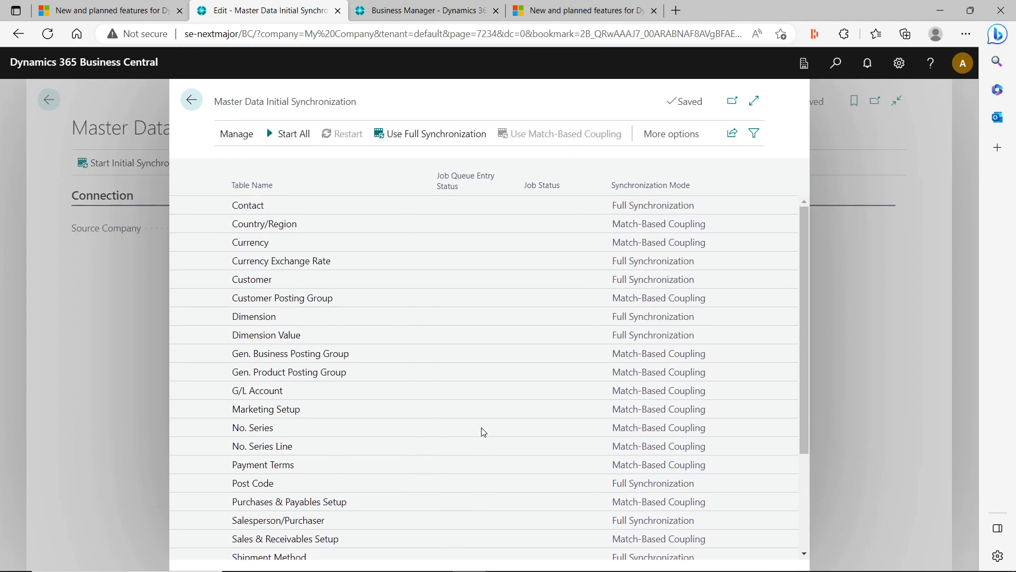
pyautogui.scroll(-3, 483, 431)
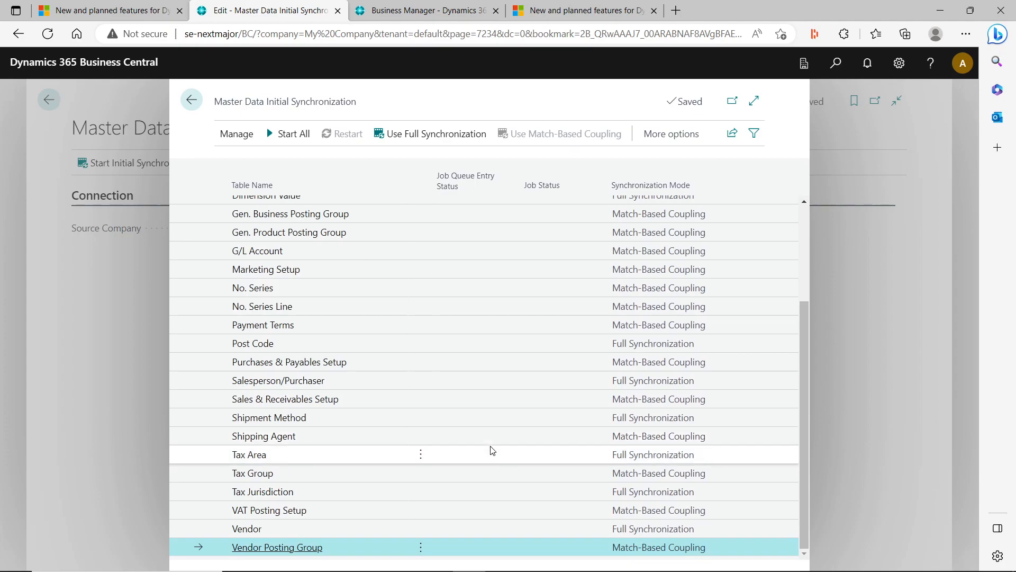
pyautogui.scroll(3, 491, 448)
pyautogui.scroll(-3, 492, 448)
pyautogui.scroll(3, 465, 465)
pyautogui.scroll(-3, 468, 469)
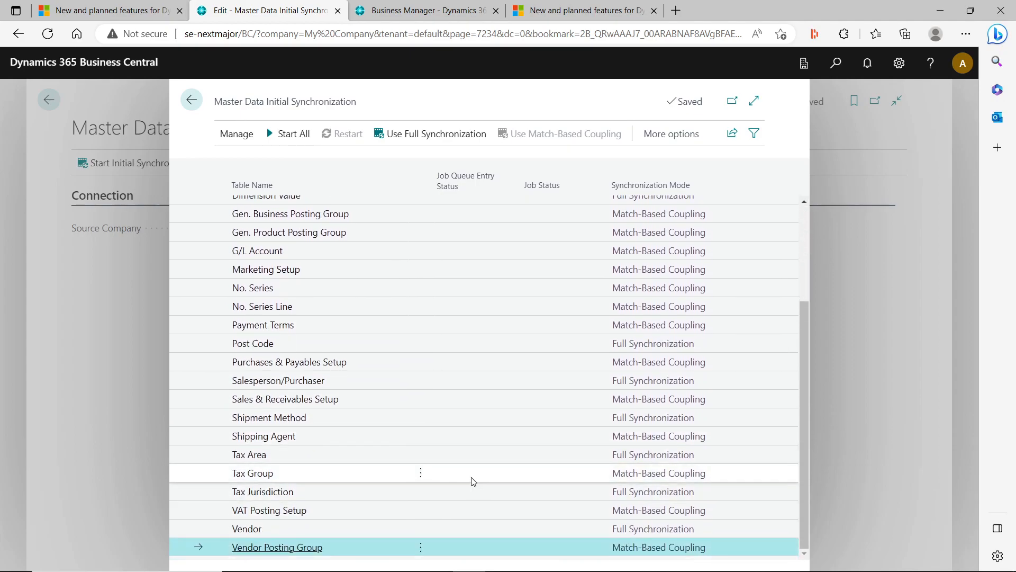
pyautogui.scroll(3, 478, 478)
pyautogui.scroll(-3, 509, 386)
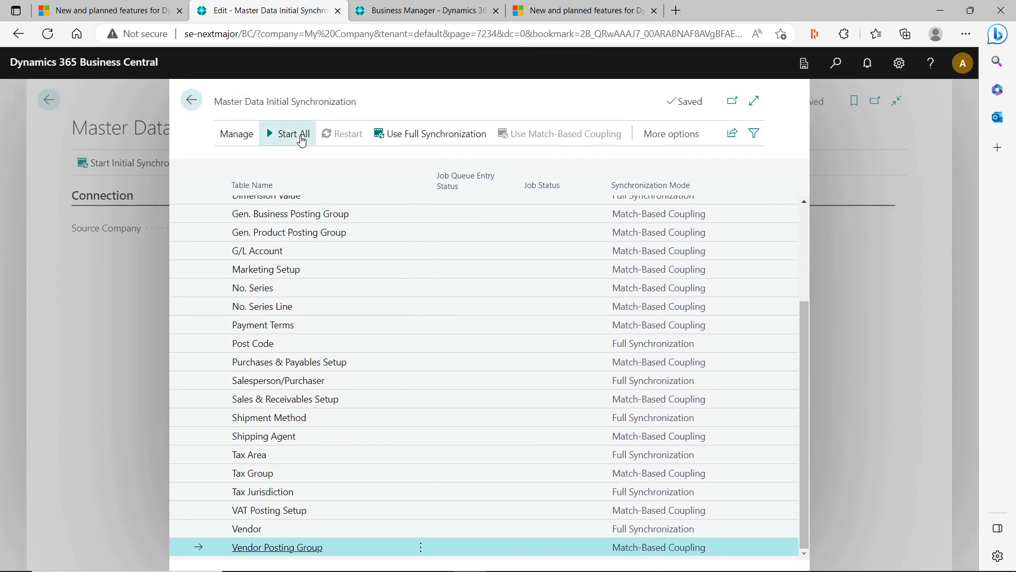
pyautogui.click(191, 100)
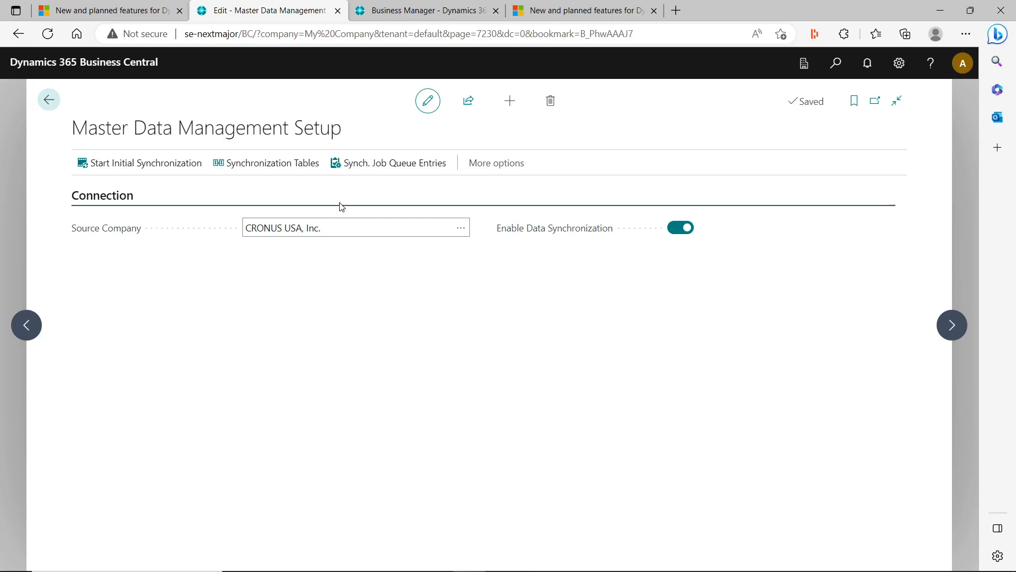
# Look at the synchronization job queue entries, close them and review the list of tables in Synchronization Tables.
pyautogui.click(387, 164)
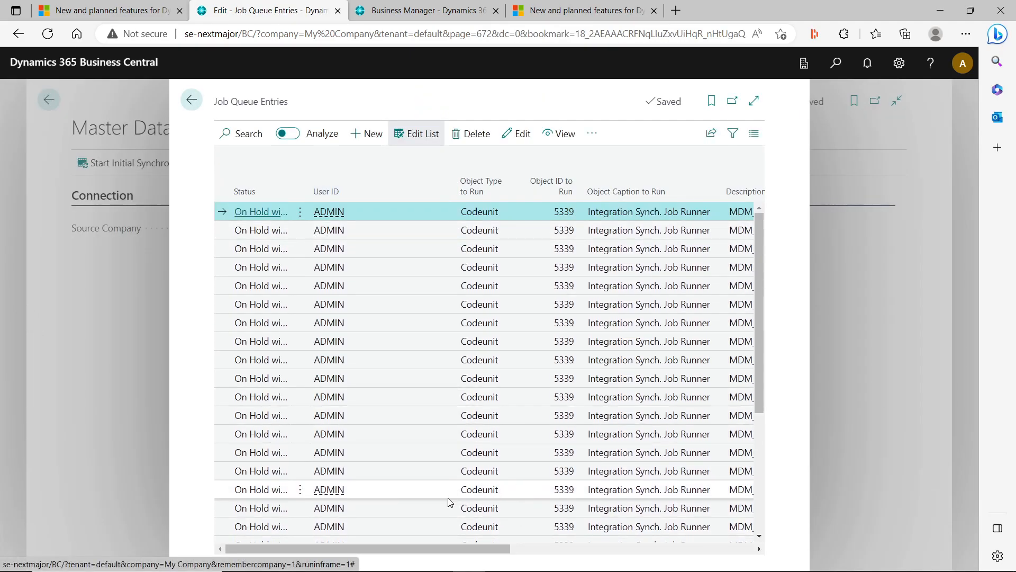
pyautogui.click(198, 97)
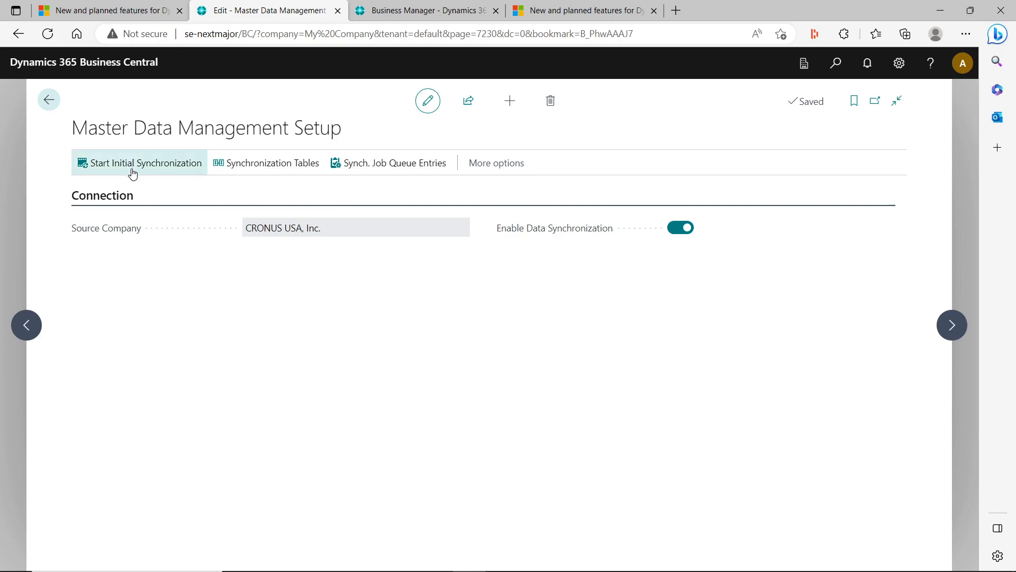
pyautogui.click(272, 163)
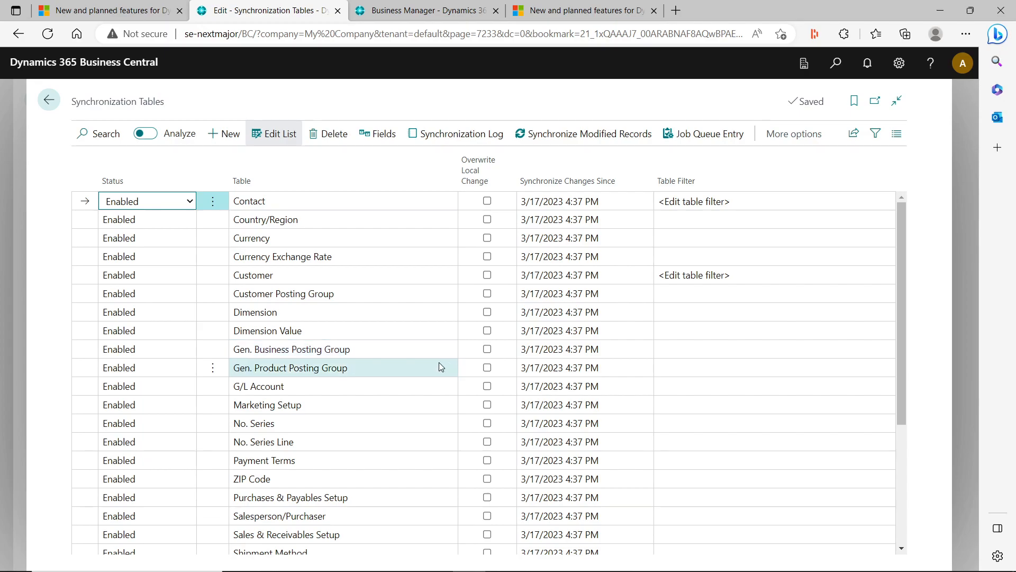
pyautogui.scroll(-4, 411, 371)
pyautogui.scroll(4, 409, 414)
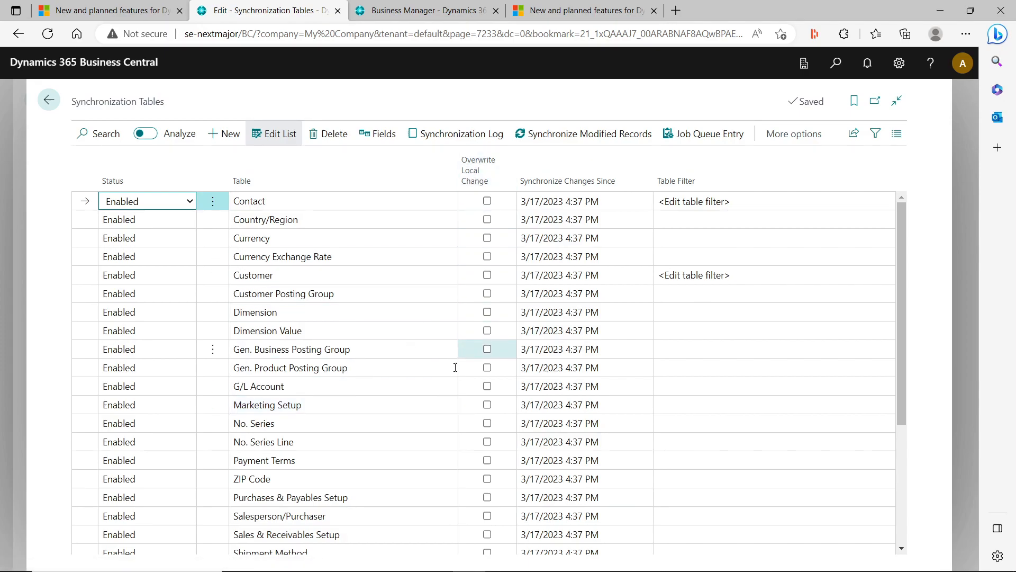
# Review the full list of tables and their statuses in Synchronization Tables, from Contact to Vendor Posting Group.
pyautogui.scroll(-3, 449, 497)
pyautogui.scroll(-1, 449, 498)
pyautogui.scroll(4, 465, 454)
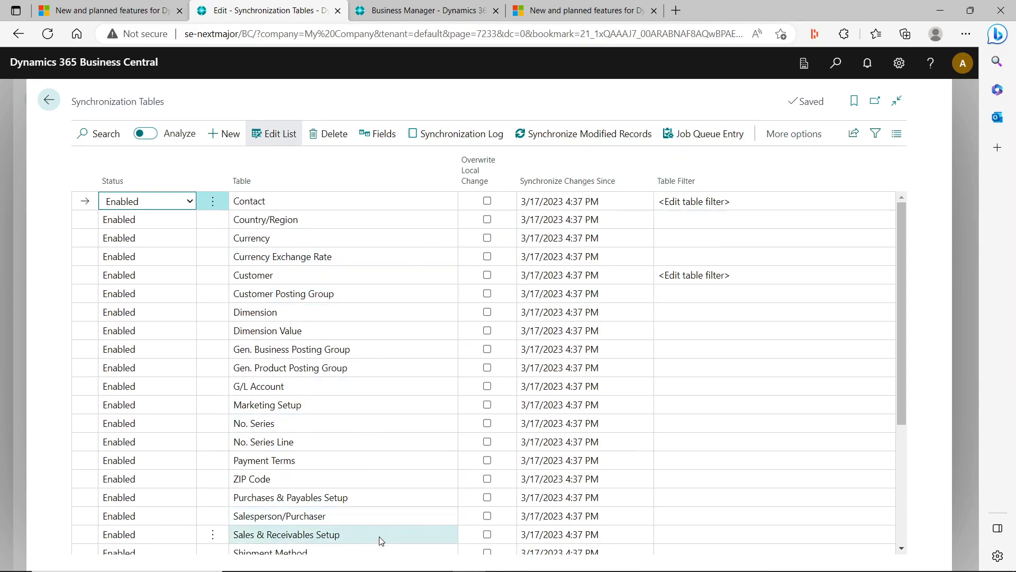
pyautogui.scroll(-4, 354, 397)
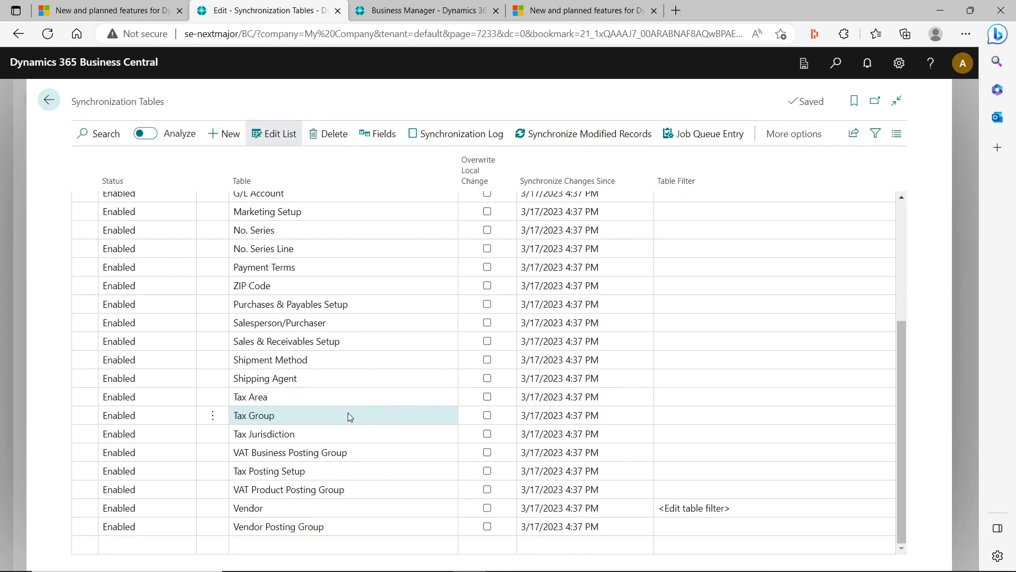
pyautogui.scroll(4, 348, 417)
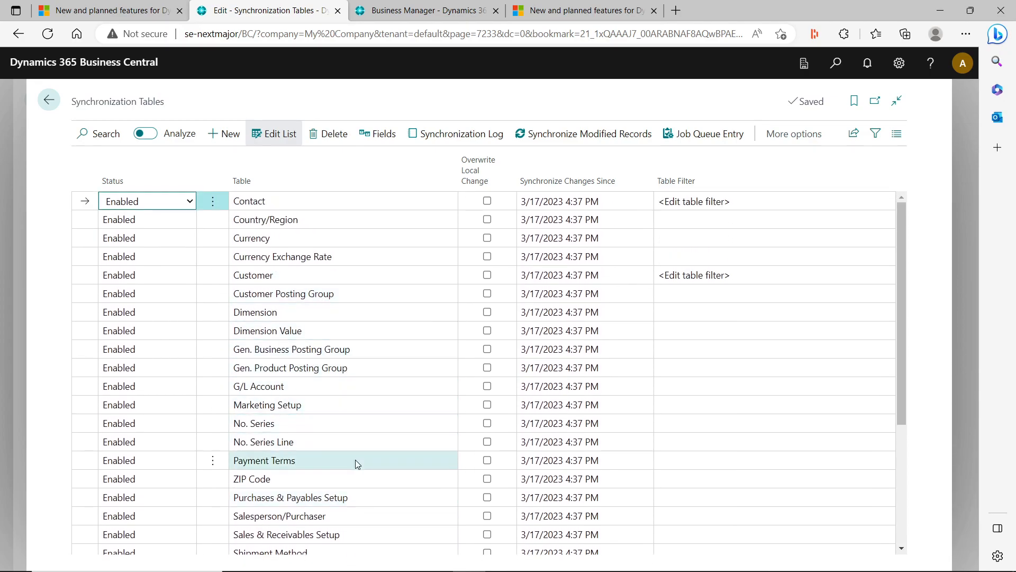
pyautogui.scroll(-4, 365, 495)
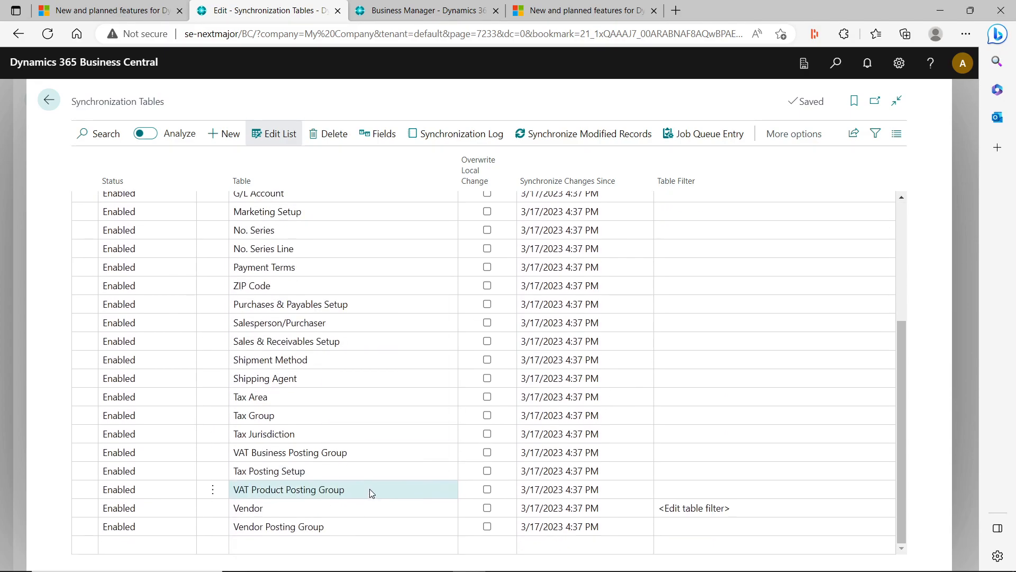
pyautogui.scroll(4, 369, 489)
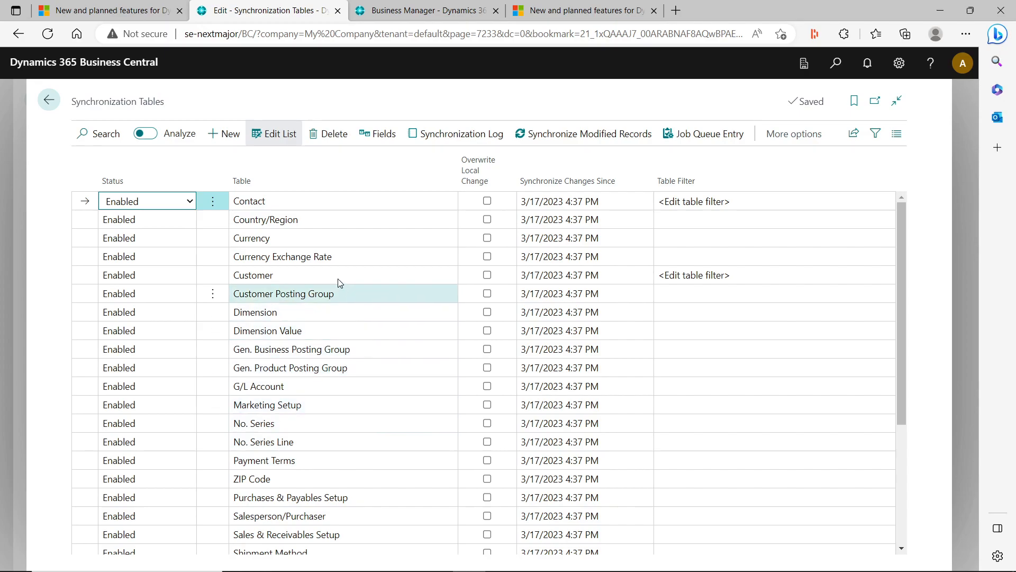
pyautogui.scroll(-4, 340, 494)
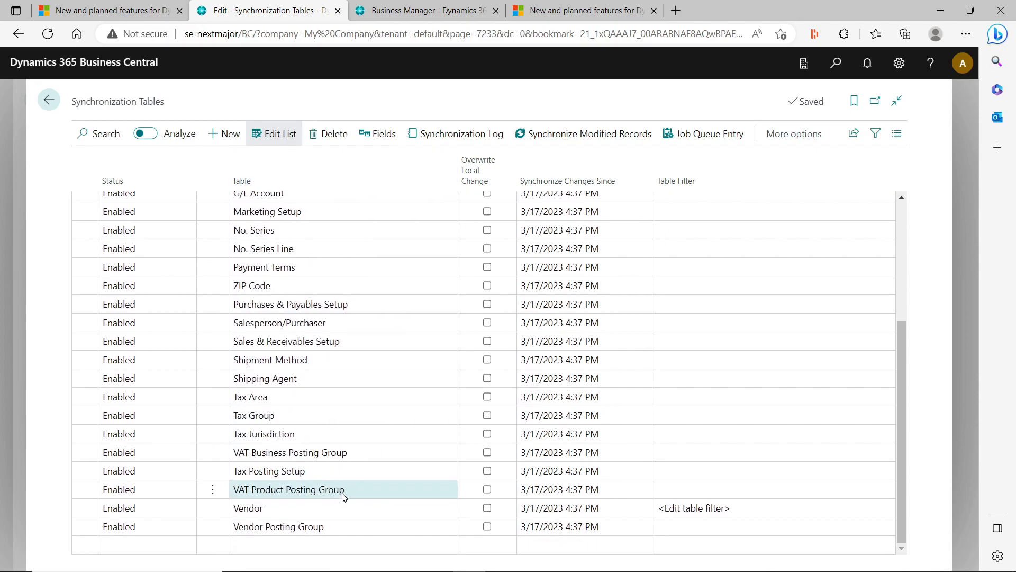
pyautogui.scroll(4, 347, 487)
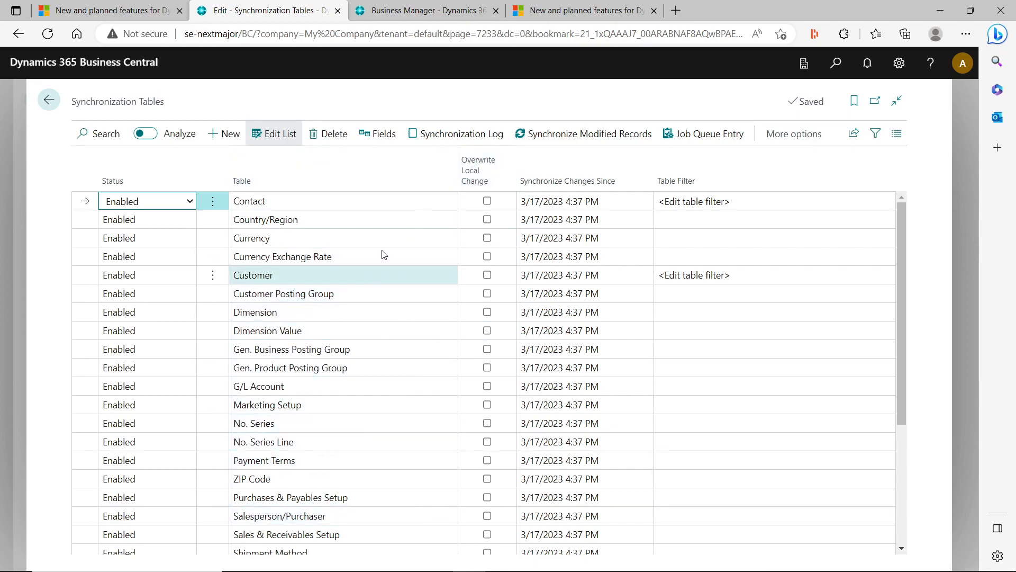
# View the synchronization log for the Contact table, and return through Master Data Management Setup to the home page.
pyautogui.click(473, 139)
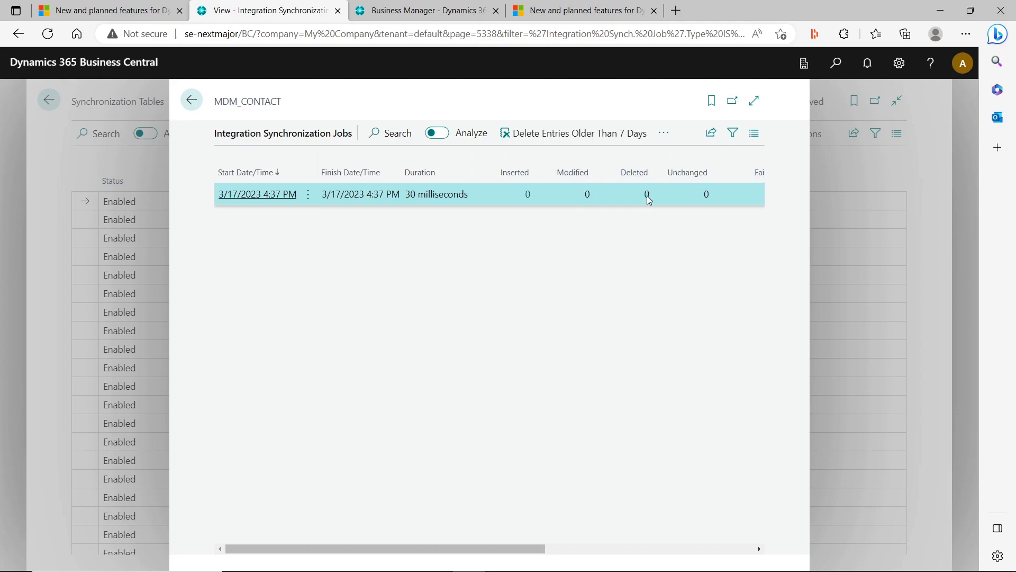
pyautogui.click(192, 100)
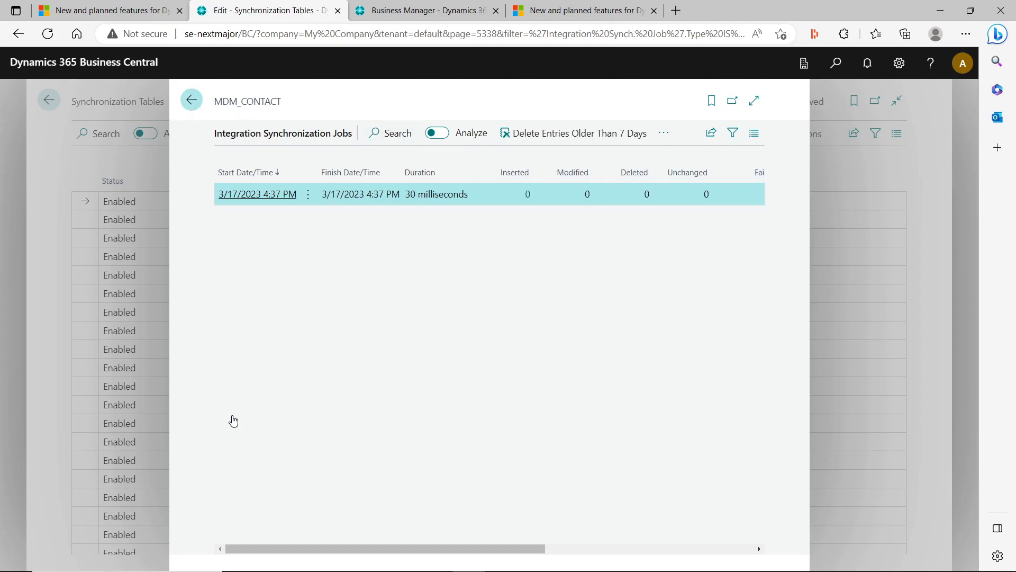
pyautogui.click(37, 100)
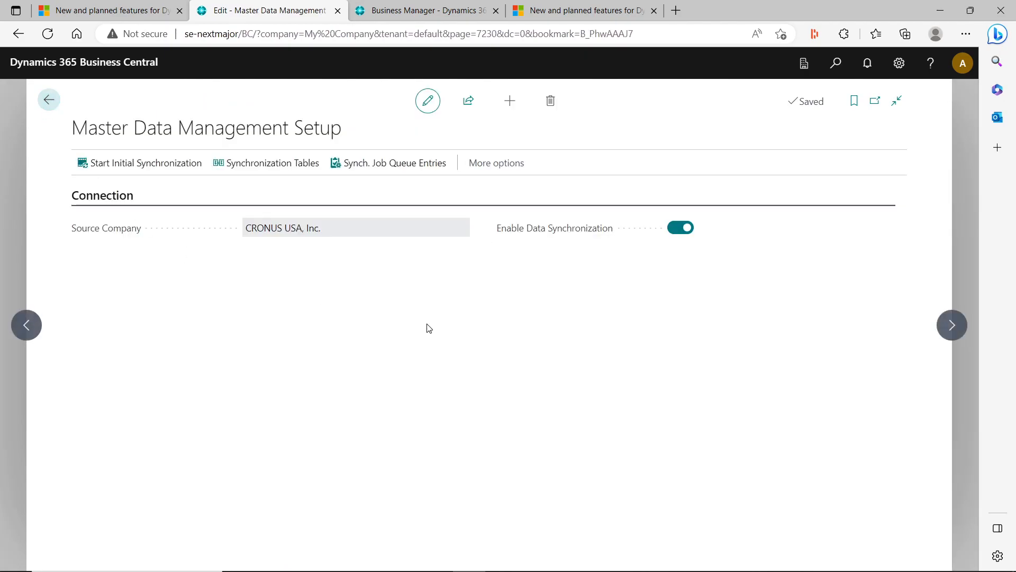
pyautogui.click(47, 101)
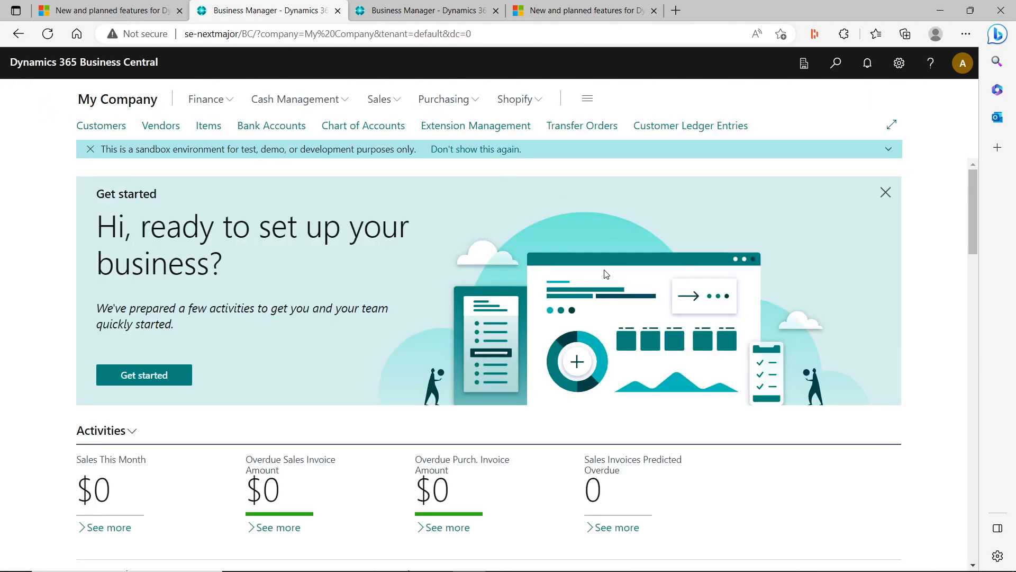
# Check the planned features page, view My Company's sales orders, and close that company's browser tab.
pyautogui.click(535, 10)
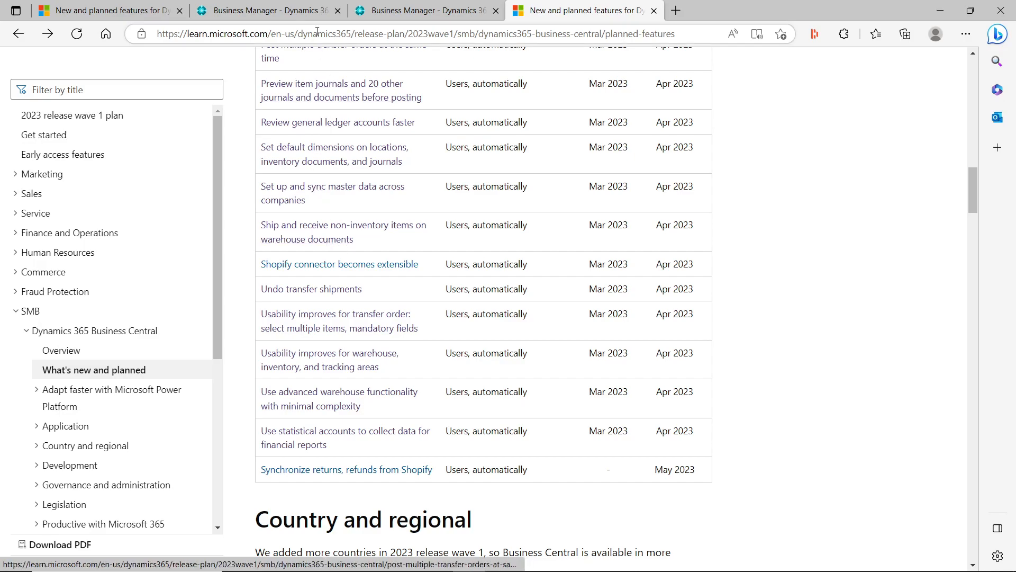
pyautogui.click(315, 12)
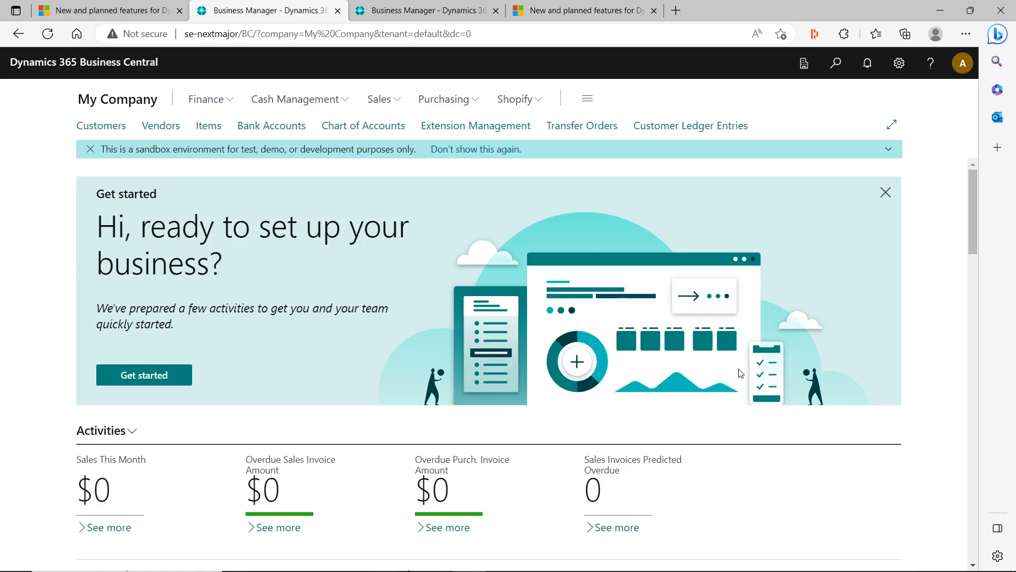
pyautogui.click(398, 100)
pyautogui.click(194, 143)
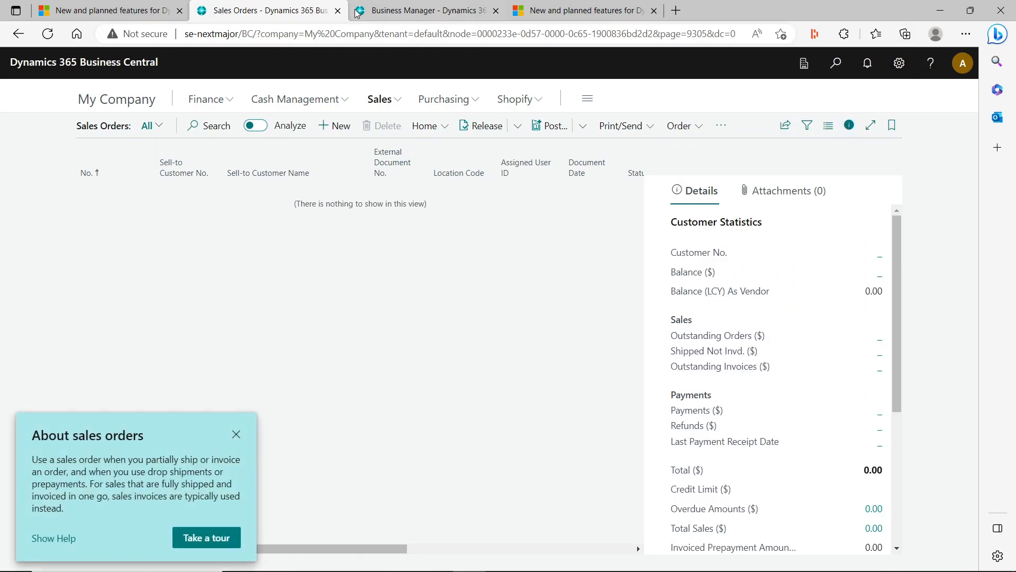
pyautogui.click(338, 11)
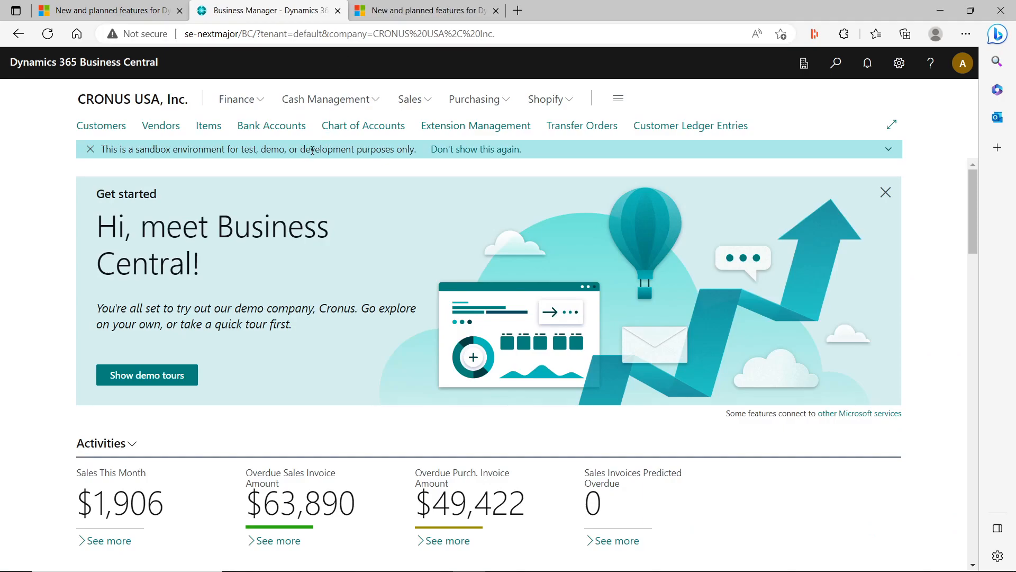
# Open the sales orders of CRONUS USA, Inc. with the details pane hidden, and open the Adatum Corporation order dated 4/2/2023.
pyautogui.click(424, 99)
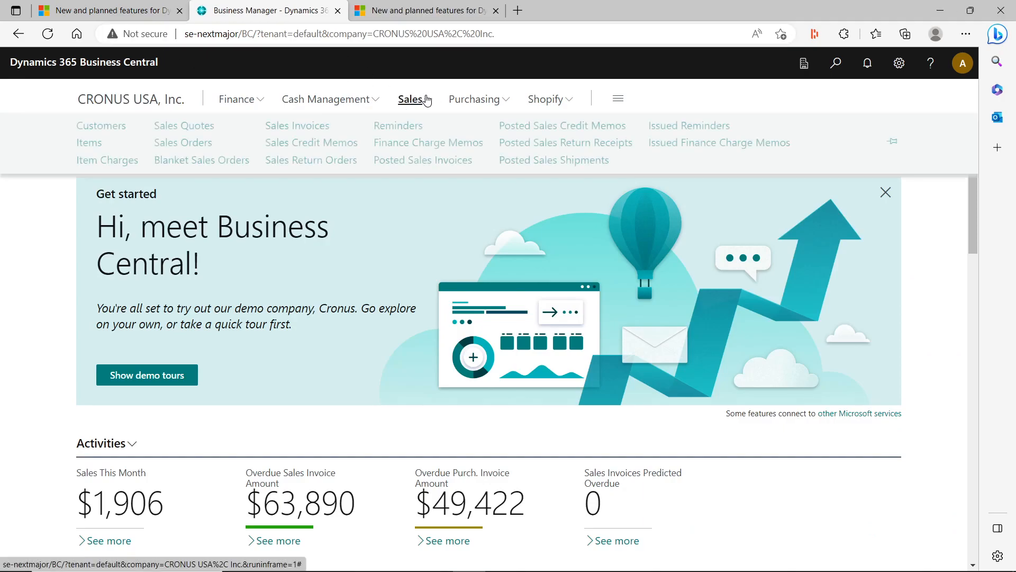
pyautogui.click(180, 144)
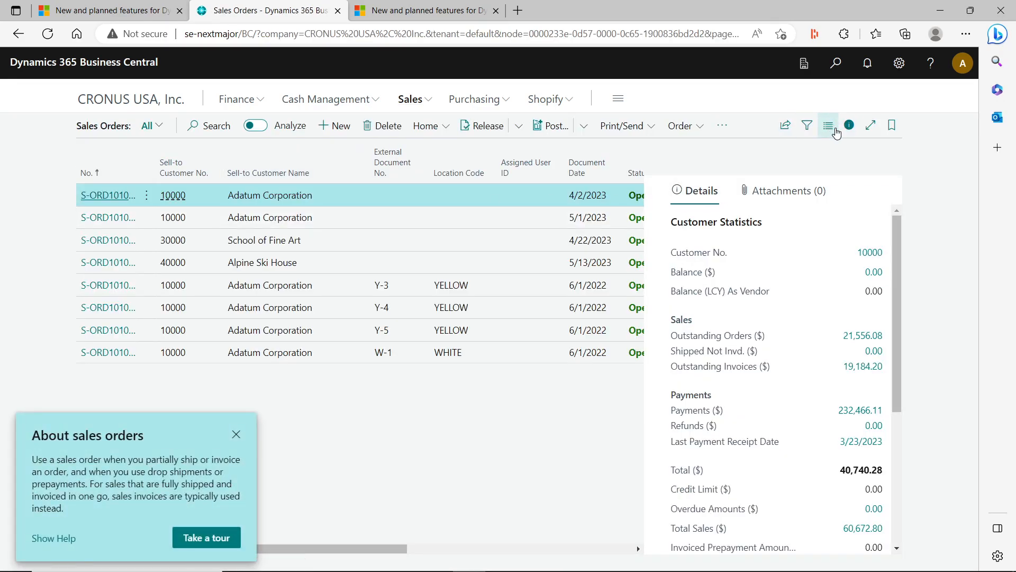
pyautogui.click(849, 125)
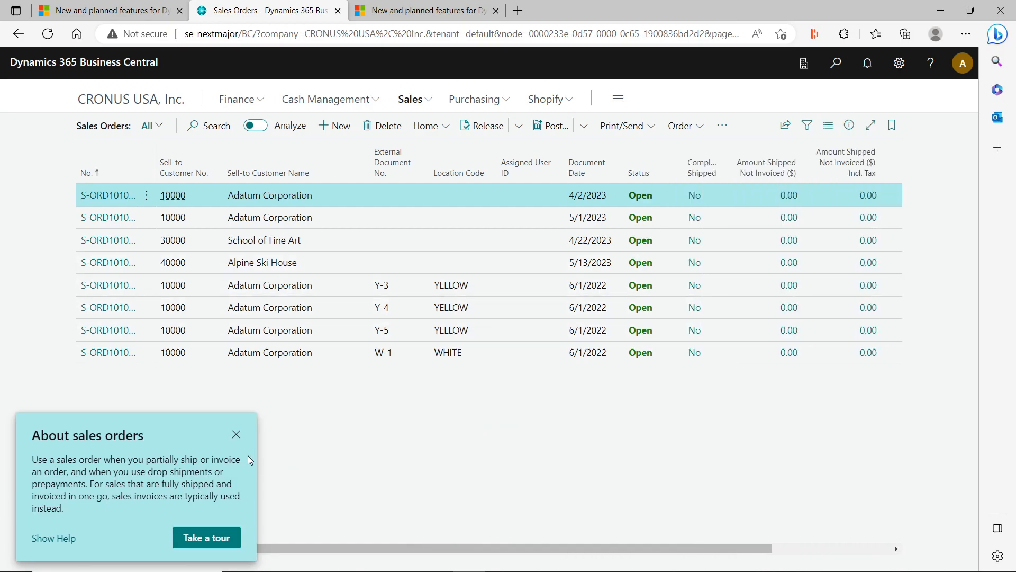
pyautogui.click(236, 434)
pyautogui.click(127, 206)
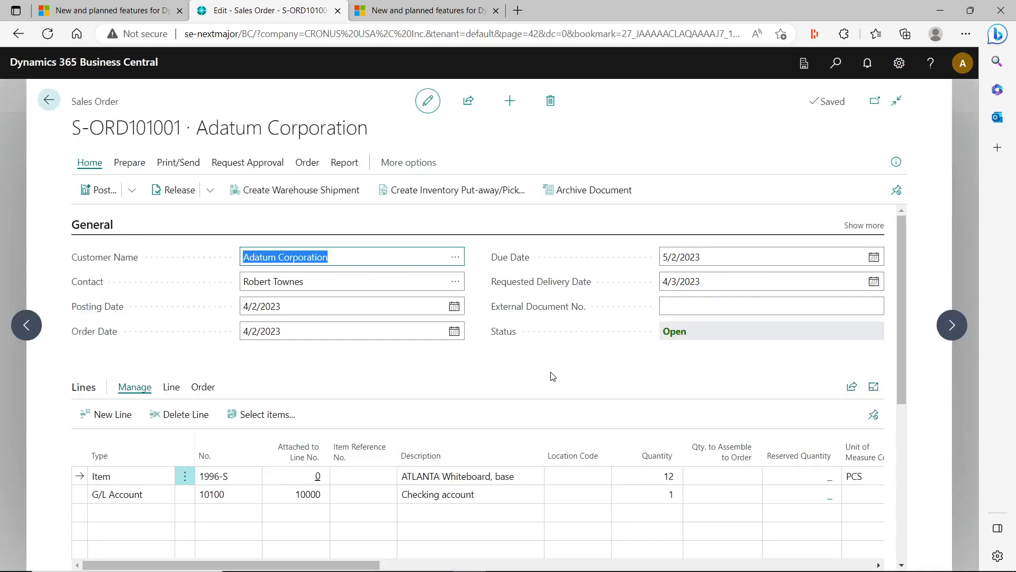
# View the available type options for the G/L Account line of the sales order, keeping the current type.
pyautogui.scroll(-1, 561, 376)
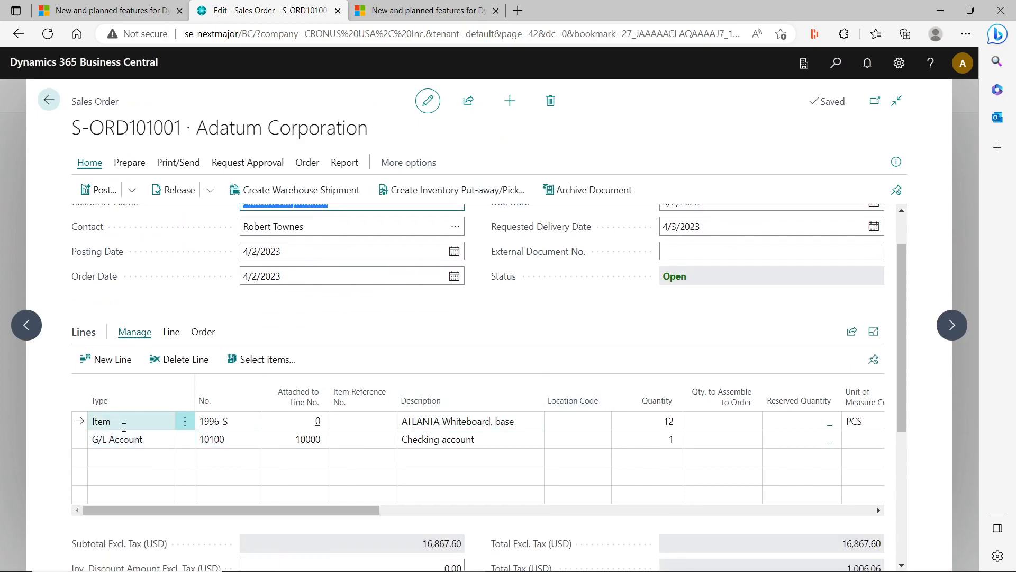
pyautogui.click(150, 443)
pyautogui.click(166, 442)
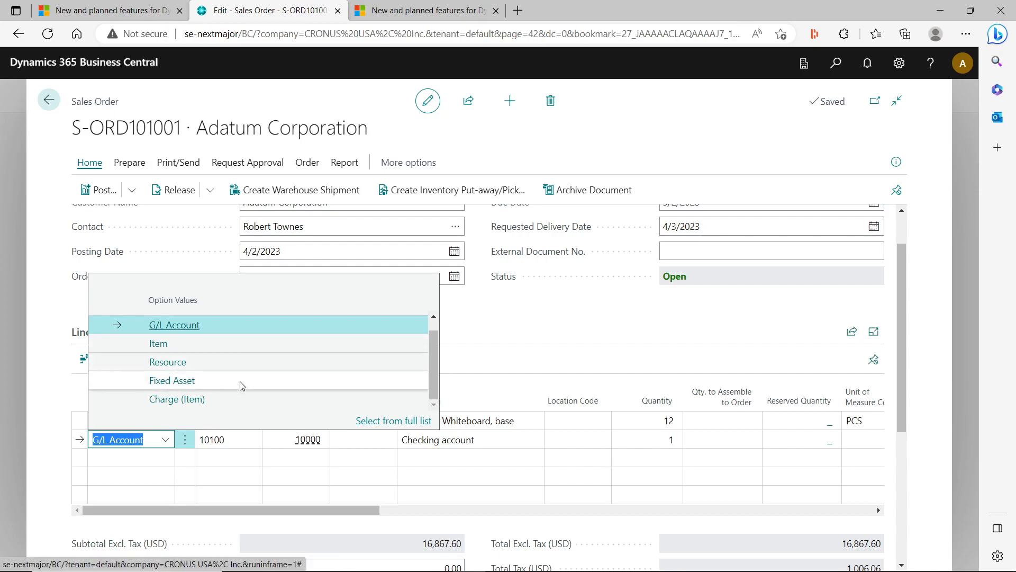
pyautogui.click(156, 237)
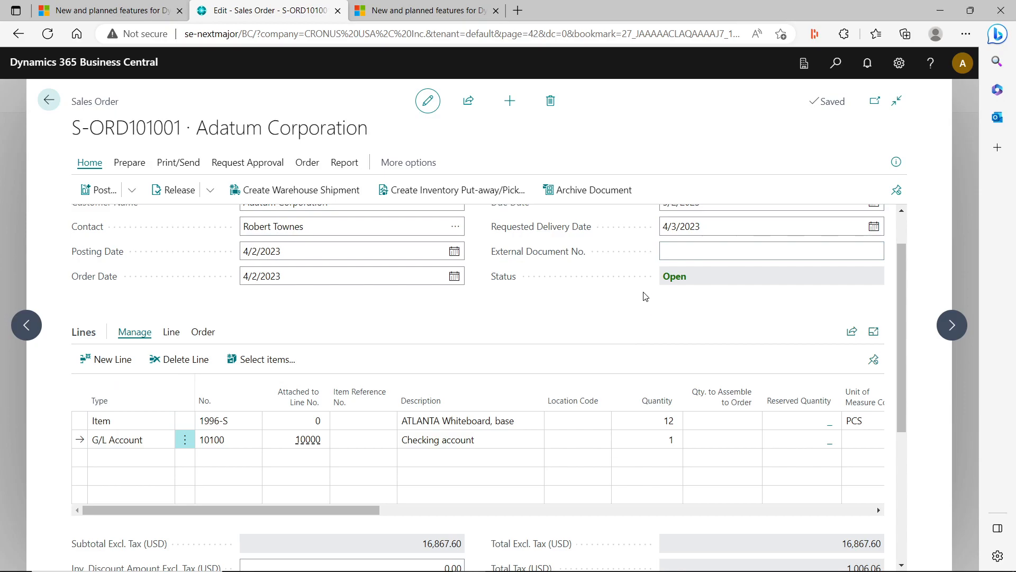
# Search for "purchase &", open Purchases & Payables Setup, and review all fields of its expanded General section.
pyautogui.hotkey('alt', 'q')
pyautogui.write('purchase ')
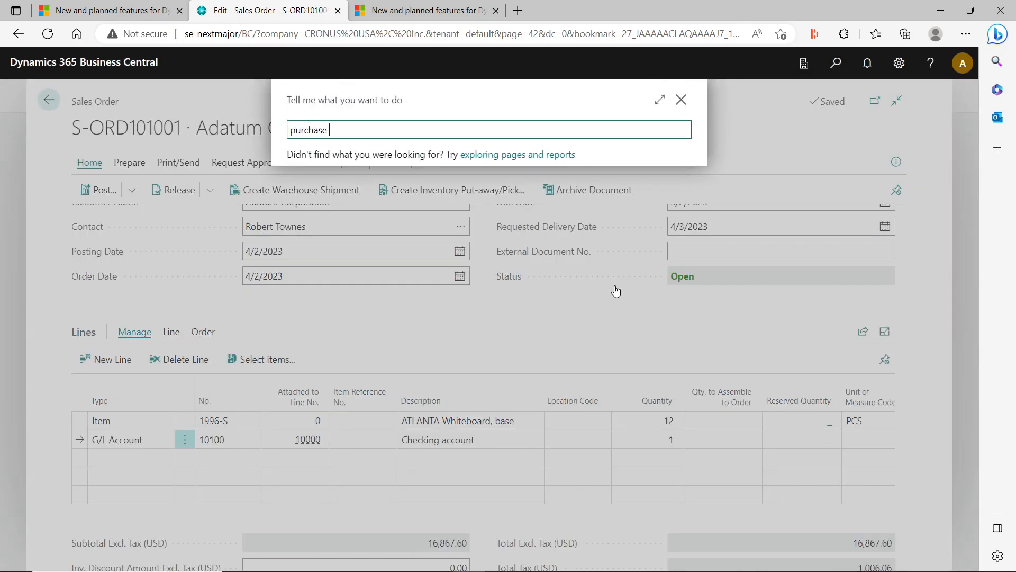
pyautogui.write('&')
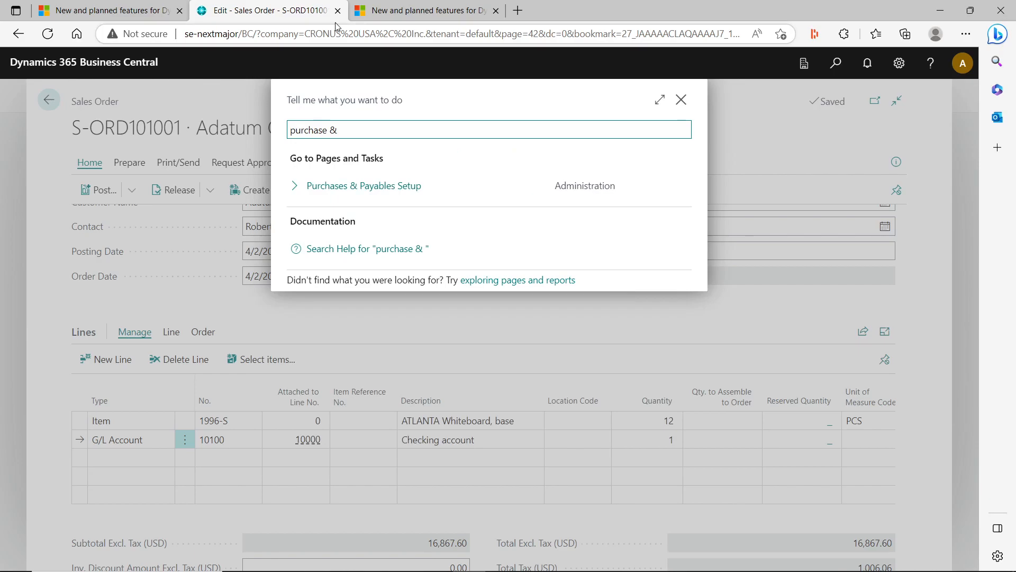
pyautogui.click(354, 190)
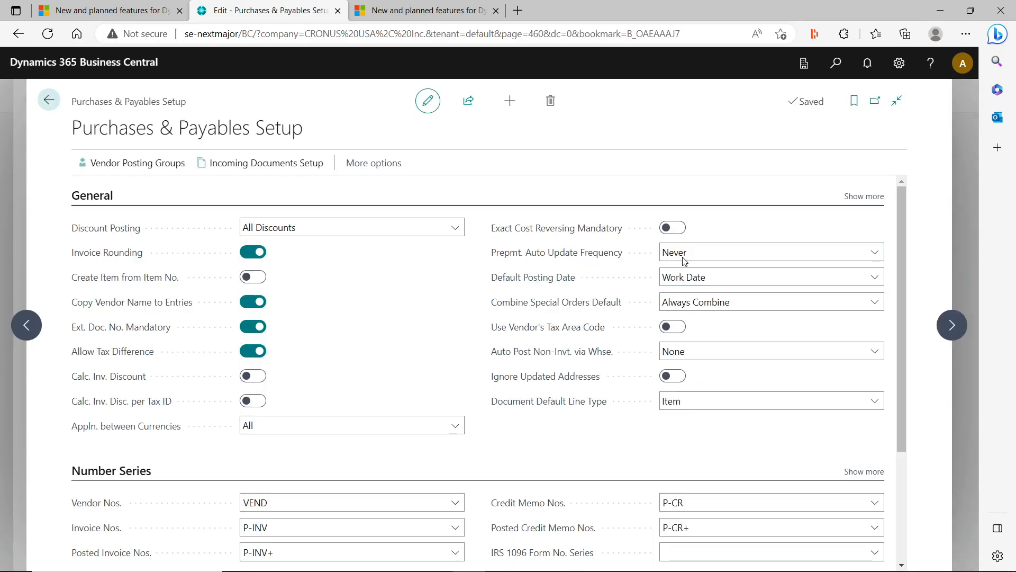
pyautogui.click(864, 196)
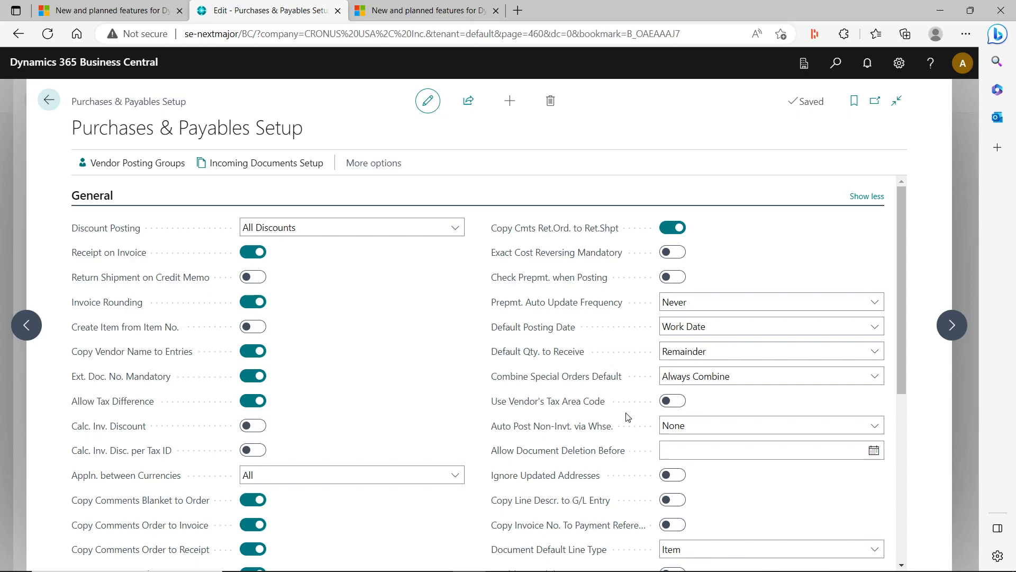
pyautogui.scroll(-2, 520, 445)
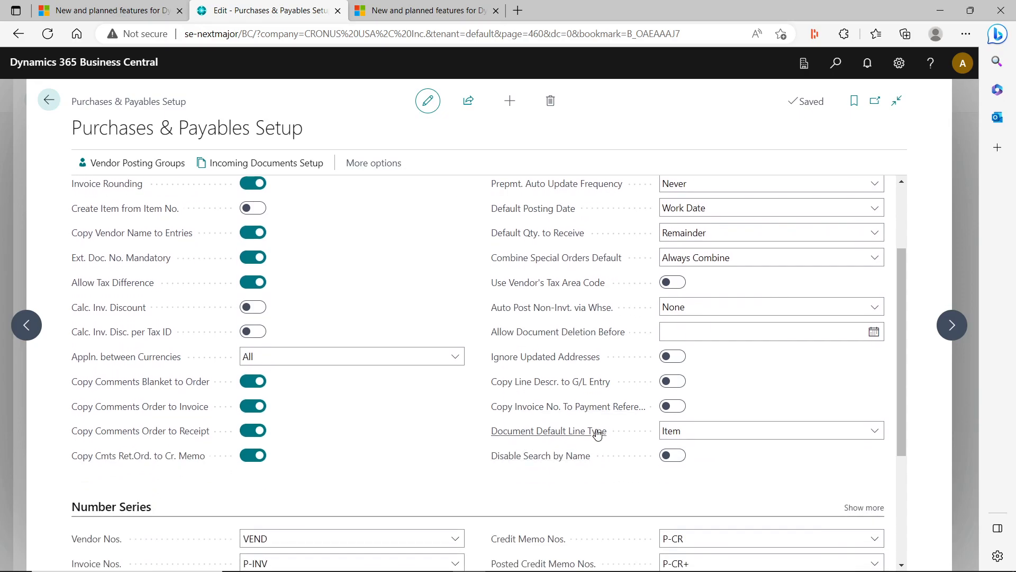
pyautogui.scroll(2, 597, 434)
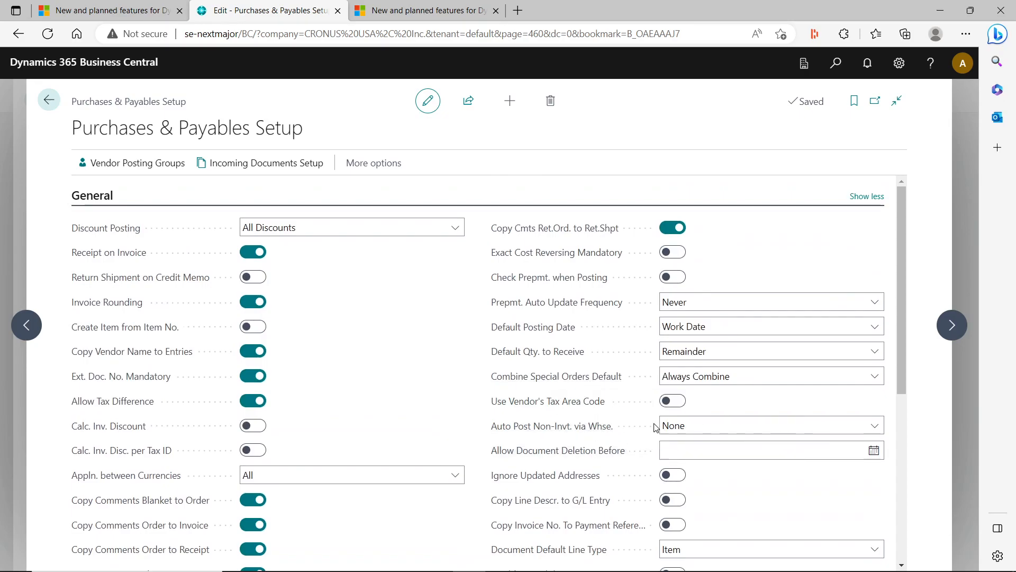
# View the Auto Post Non-Invt. via Whse. options without changing the setting, and return to the sales order.
pyautogui.click(843, 428)
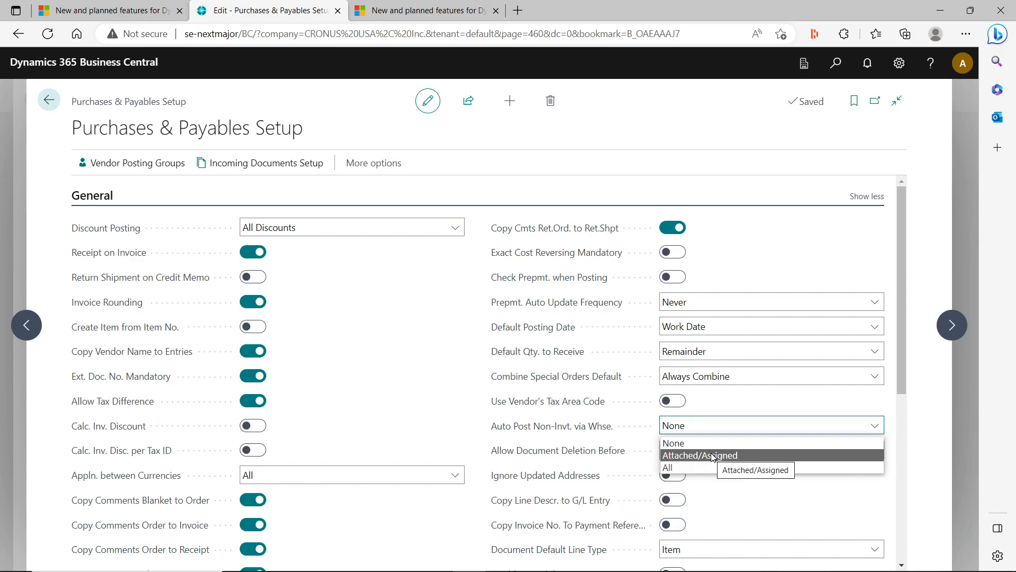
pyautogui.click(397, 402)
pyautogui.click(48, 100)
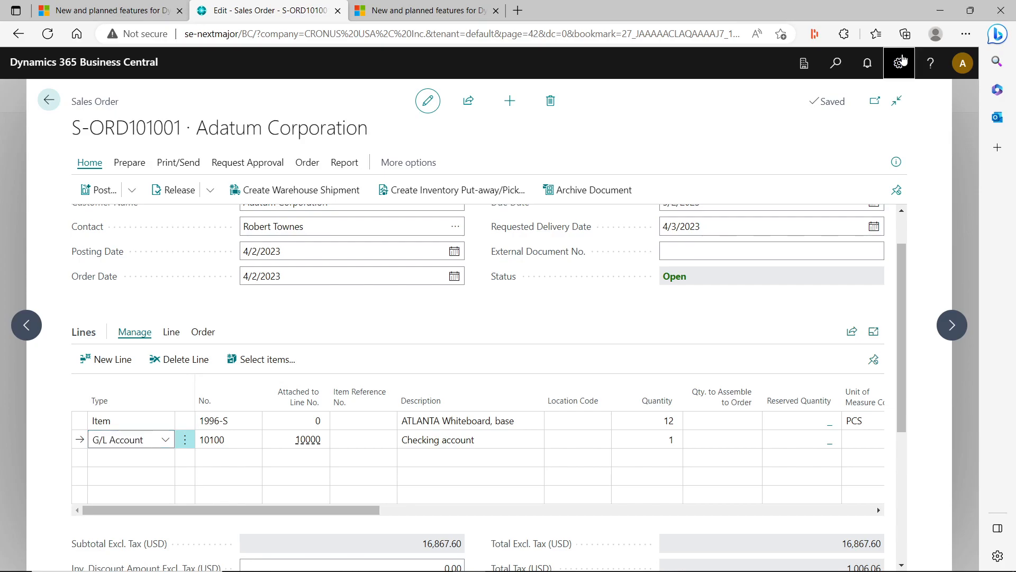
# Open the Sales Order page in design mode to view the fields that can be added, and stop designing.
pyautogui.click(899, 63)
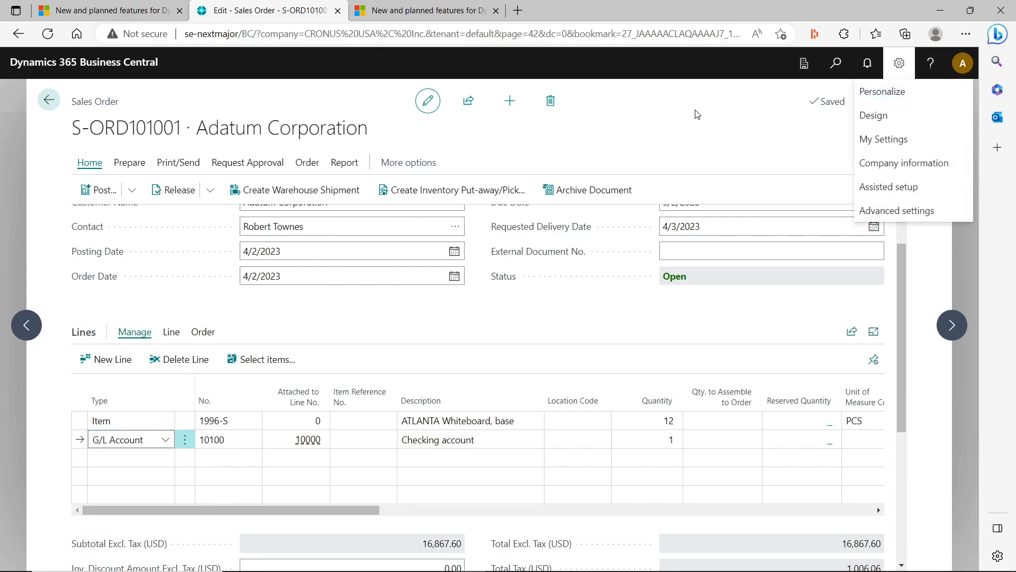
pyautogui.click(874, 116)
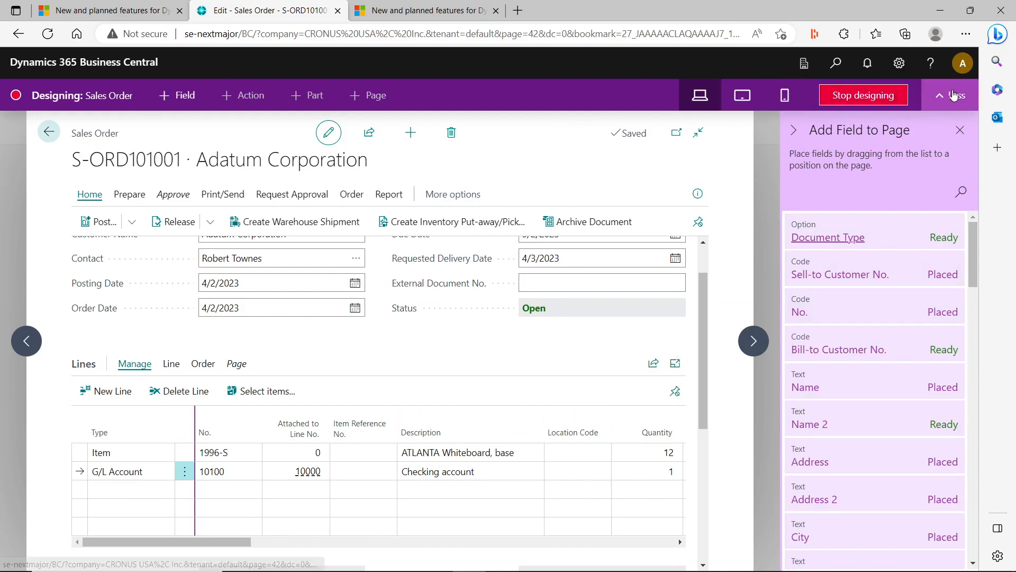
pyautogui.click(824, 101)
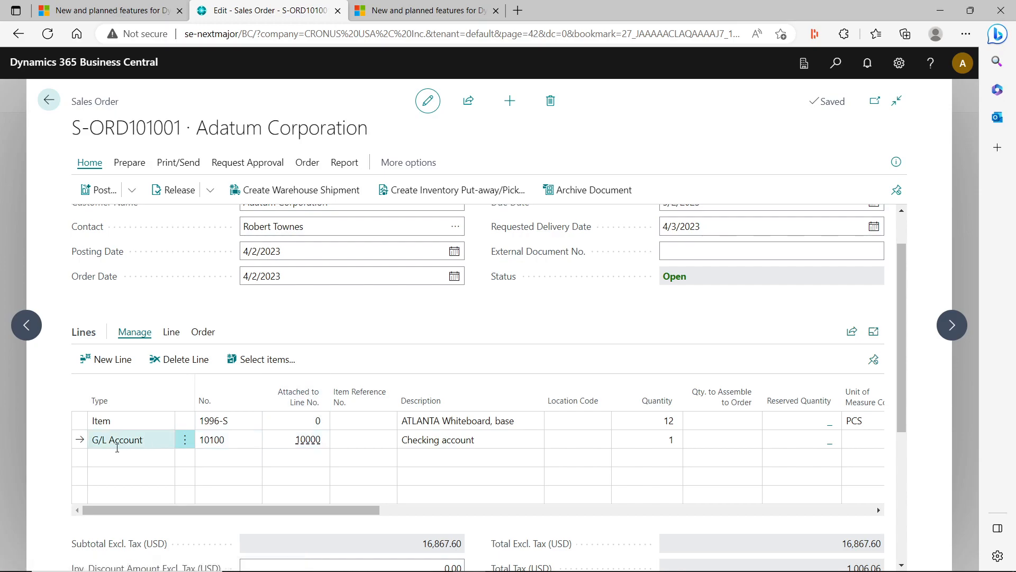
# Attach the G/L Account line for the checking account to the ATLANTA Whiteboard inventory item line, and check both sales lines.
pyautogui.click(147, 438)
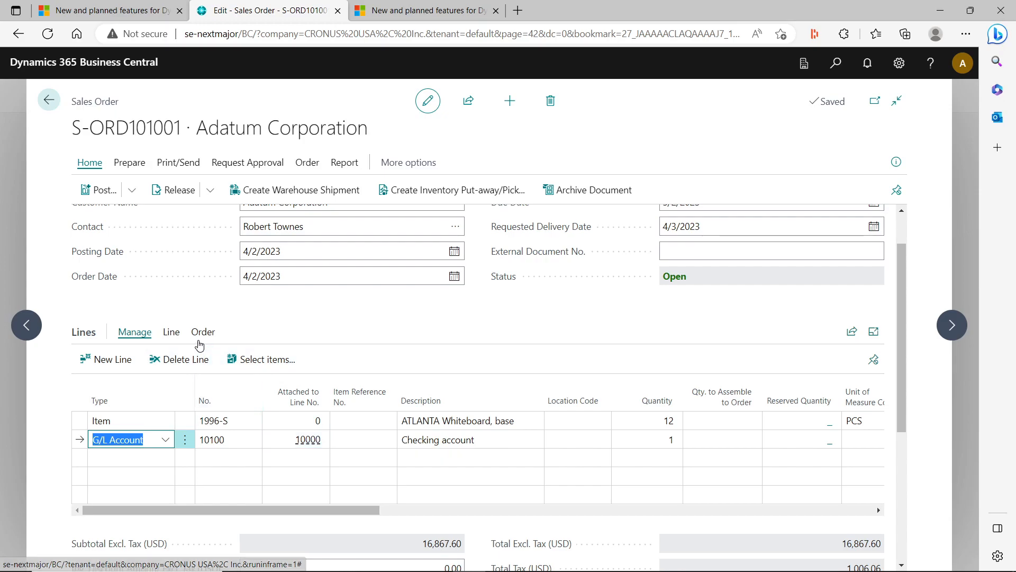
pyautogui.click(172, 332)
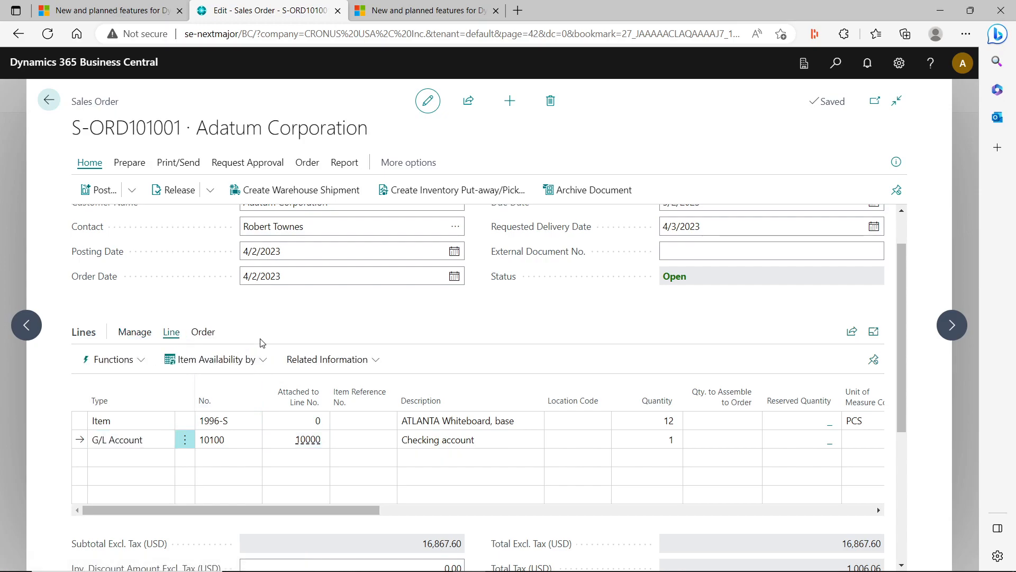
pyautogui.click(109, 359)
pyautogui.click(131, 359)
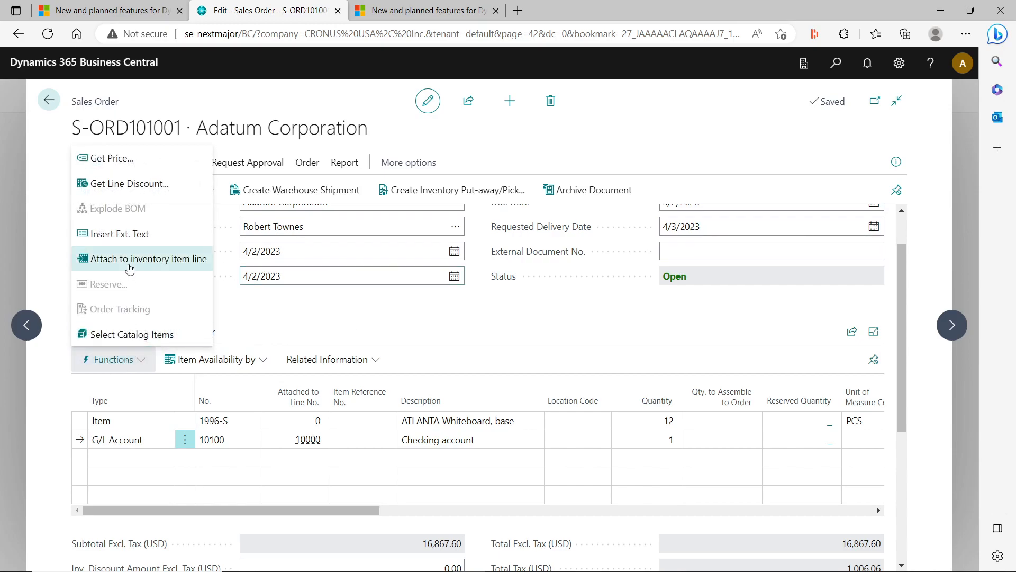
pyautogui.click(130, 260)
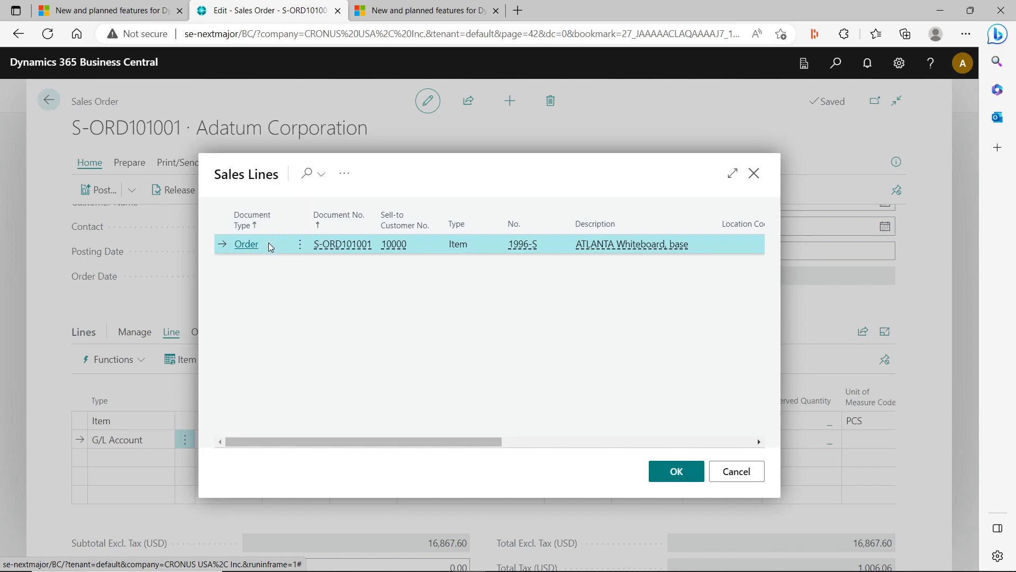
pyautogui.click(665, 472)
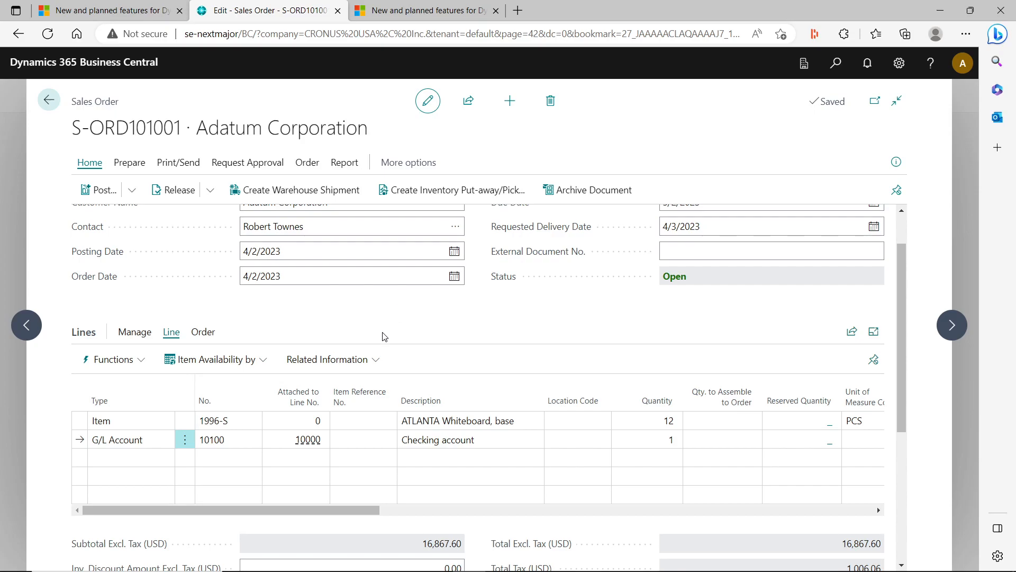
pyautogui.click(144, 421)
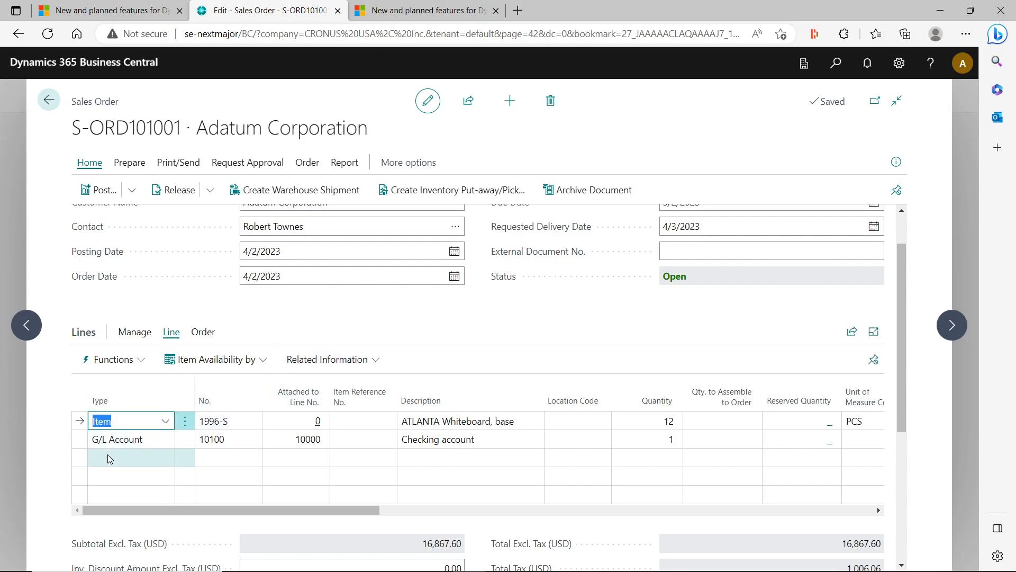
pyautogui.click(152, 440)
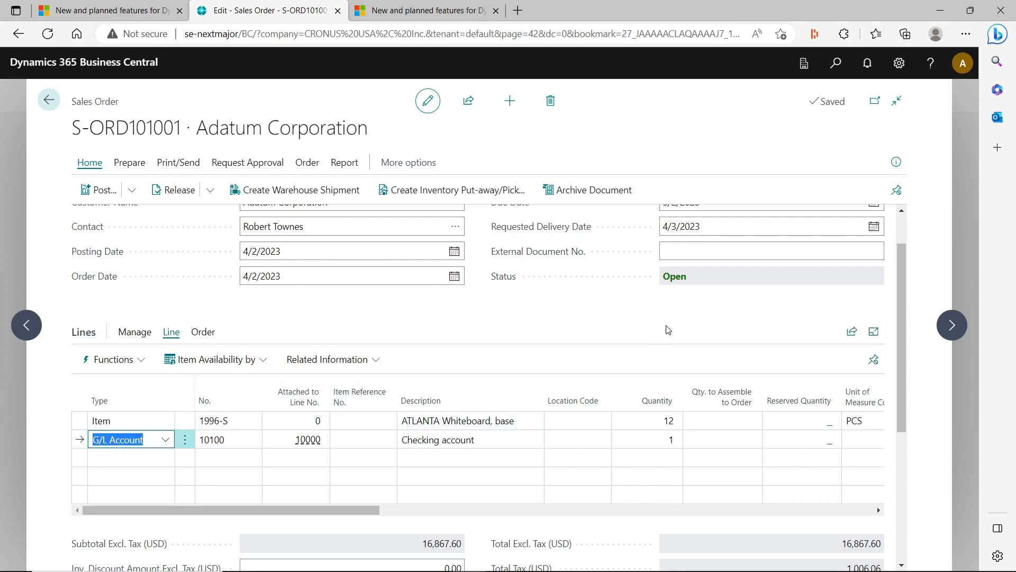
# Expand the sales order's Shipping and Billing section and show its additional fields.
pyautogui.scroll(-5, 738, 376)
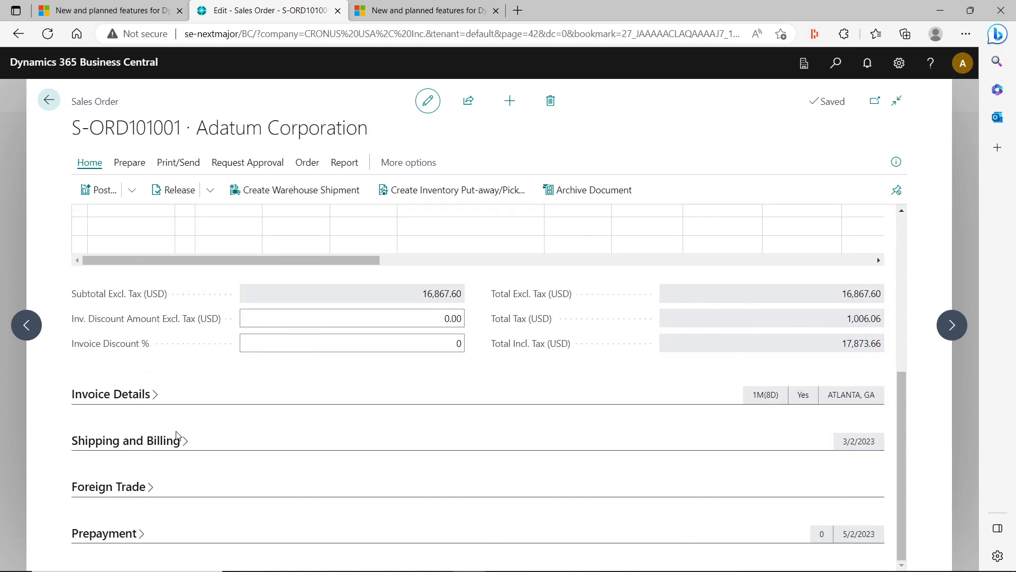
pyautogui.click(185, 440)
pyautogui.scroll(-1, 844, 414)
pyautogui.scroll(-1, 844, 414)
pyautogui.click(862, 363)
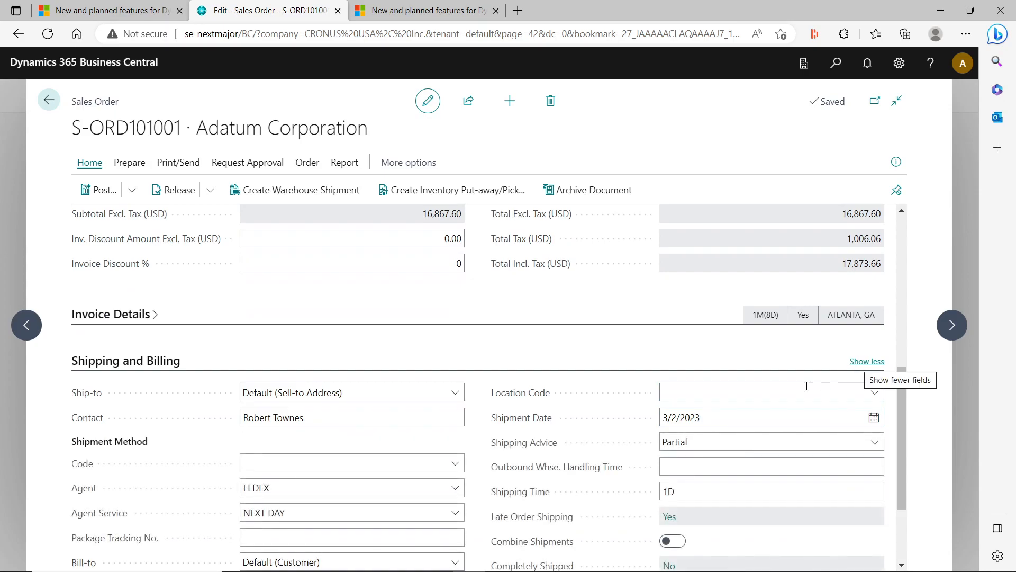
pyautogui.scroll(4, 657, 395)
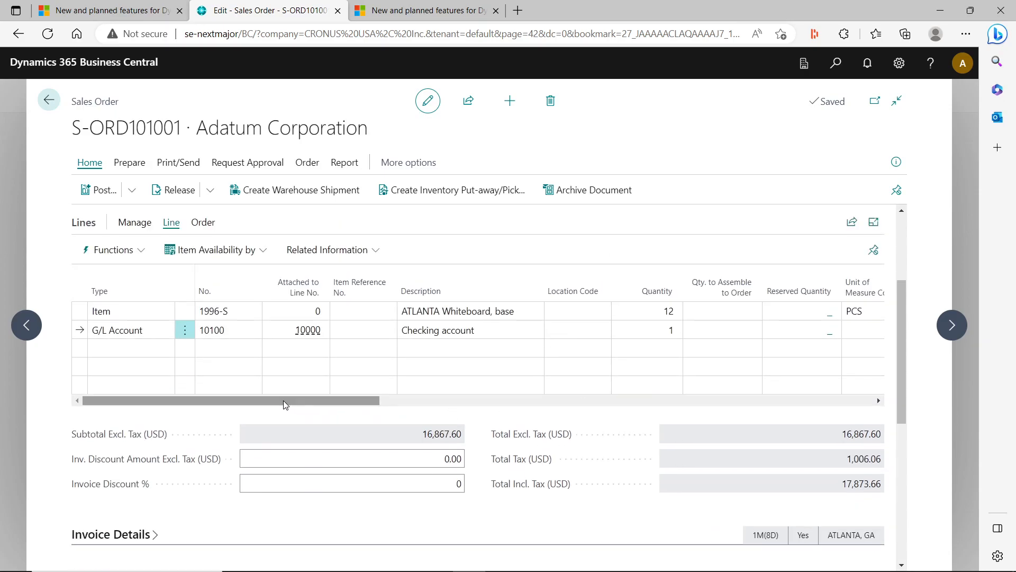
# Set the Location Code of the ATLANTA Whiteboard item line to YELLOW and acknowledge the shipment date message.
pyautogui.moveTo(329, 403); pyautogui.dragTo(360, 394)
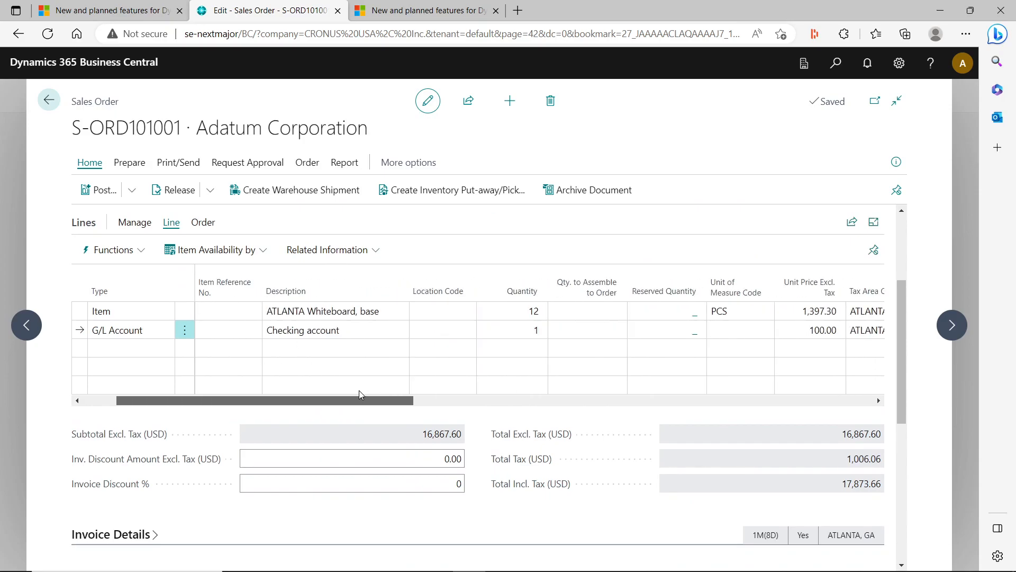
pyautogui.click(443, 311)
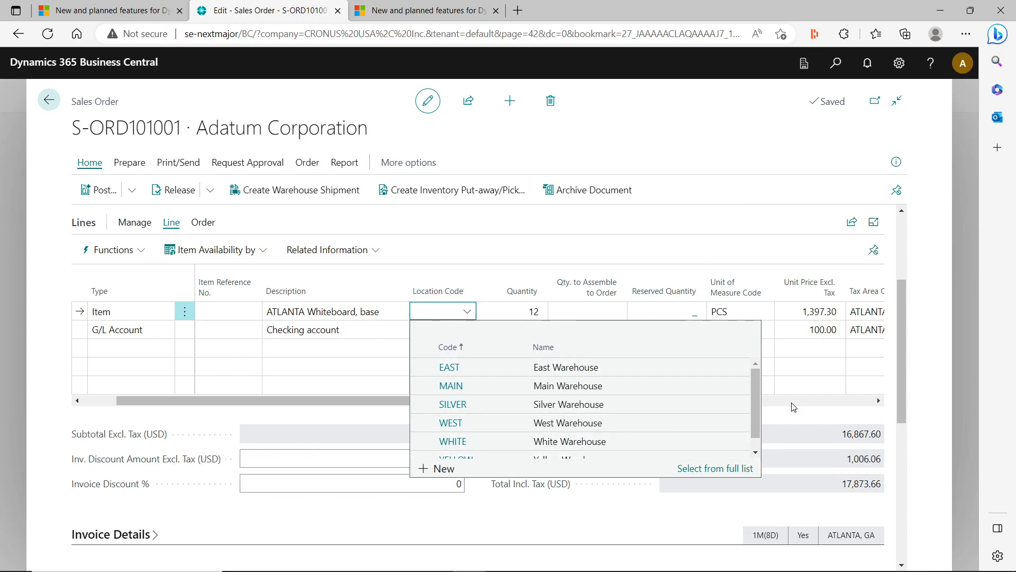
pyautogui.click(836, 63)
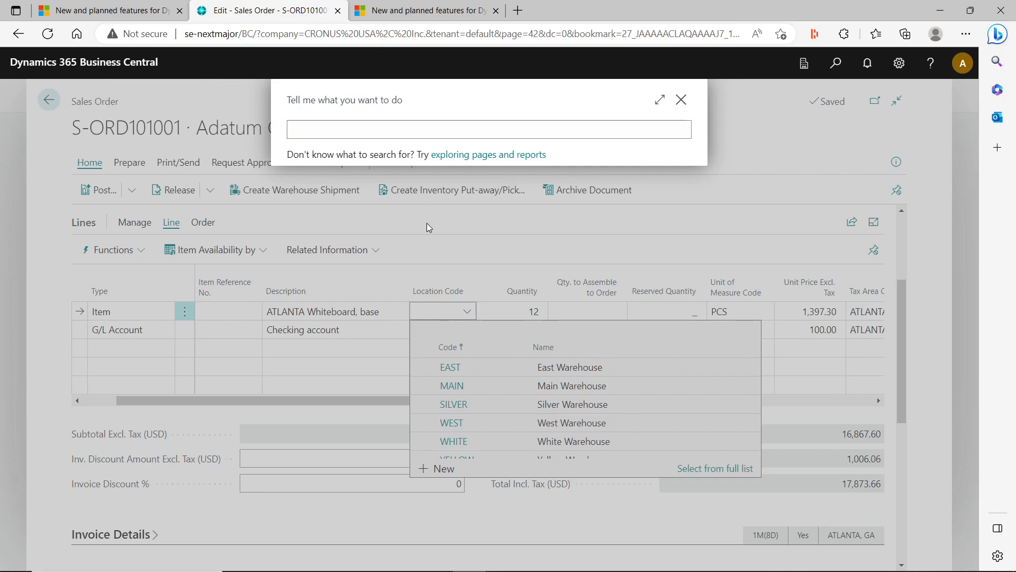
pyautogui.click(681, 99)
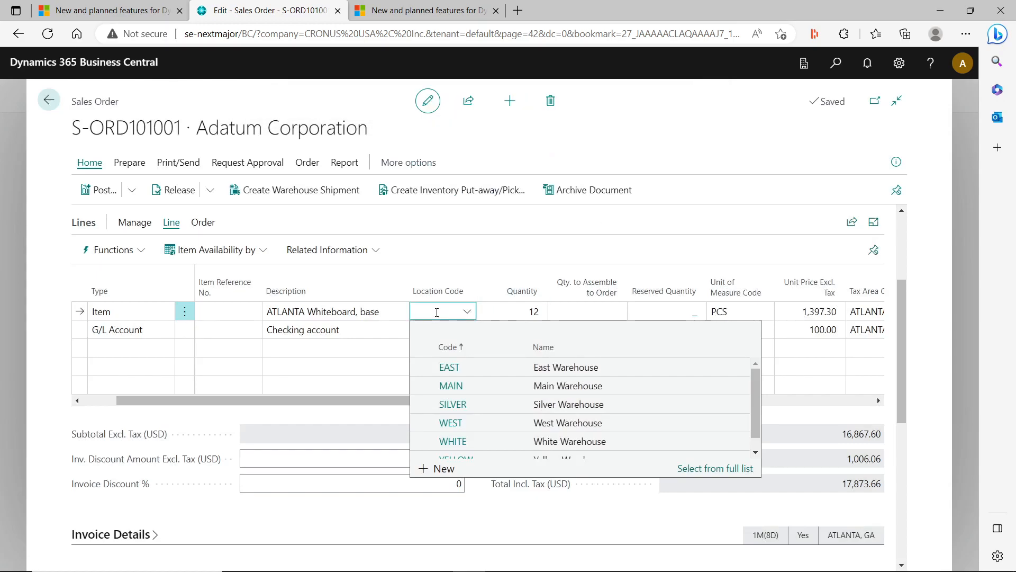
pyautogui.write('yel')
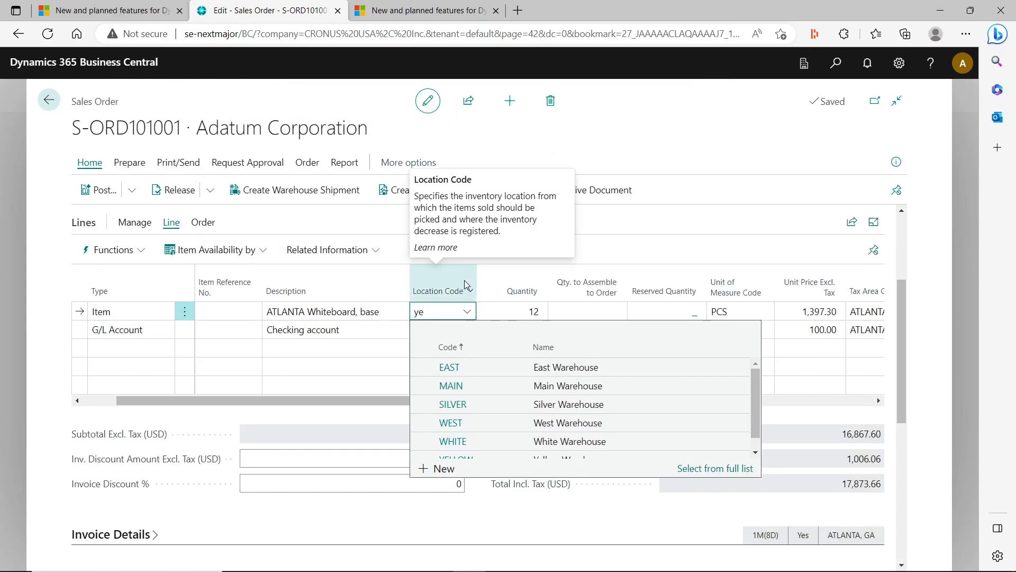
pyautogui.write('low')
pyautogui.press('Tab')
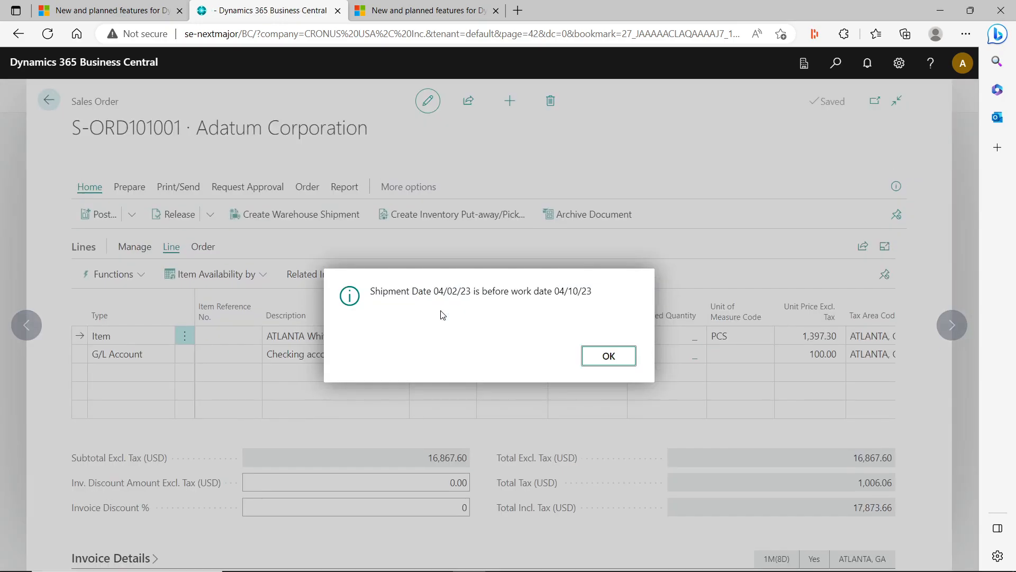
pyautogui.click(608, 356)
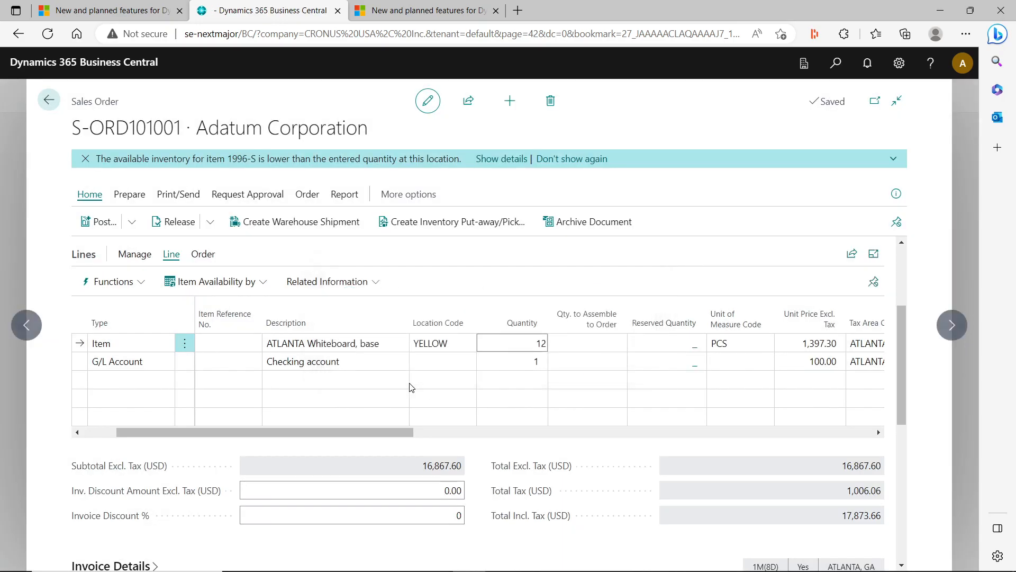
pyautogui.moveTo(389, 432); pyautogui.dragTo(355, 432)
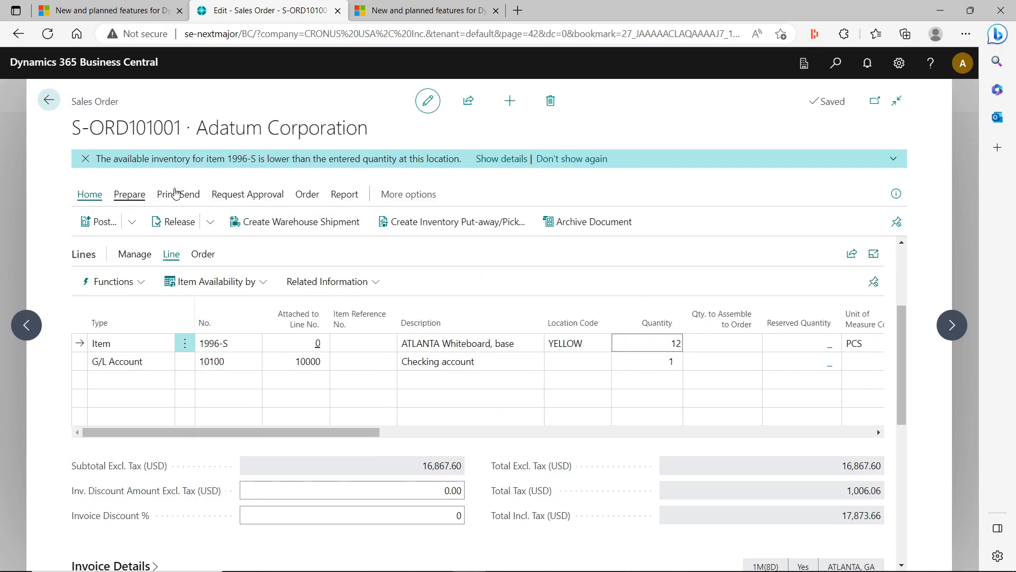
# Look through the sales order's available order, preparation, function, planning and related warehouse actions.
pyautogui.click(317, 195)
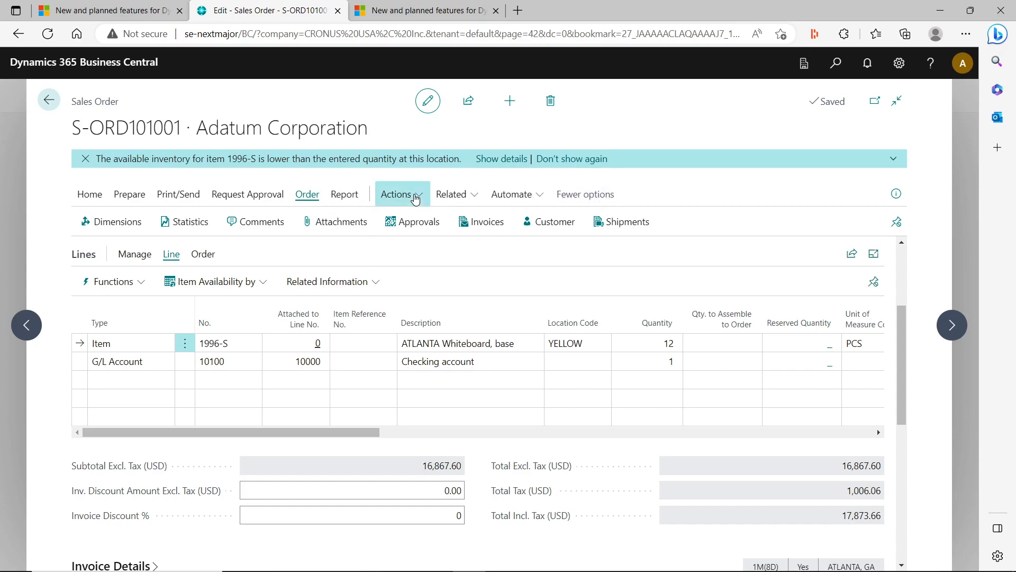
pyautogui.click(416, 197)
pyautogui.moveTo(422, 220)
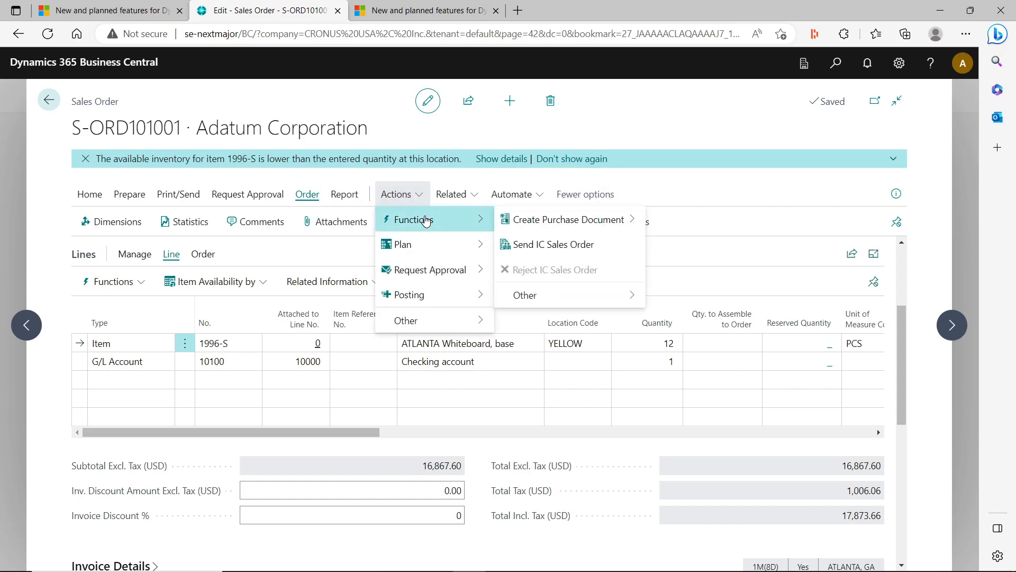
pyautogui.moveTo(543, 303)
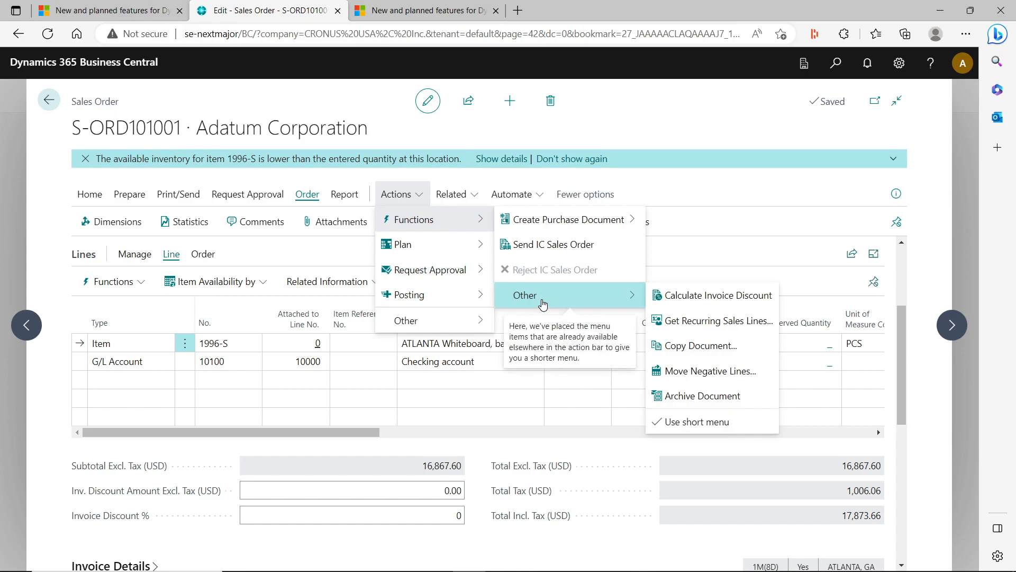
pyautogui.click(468, 195)
pyautogui.moveTo(487, 253)
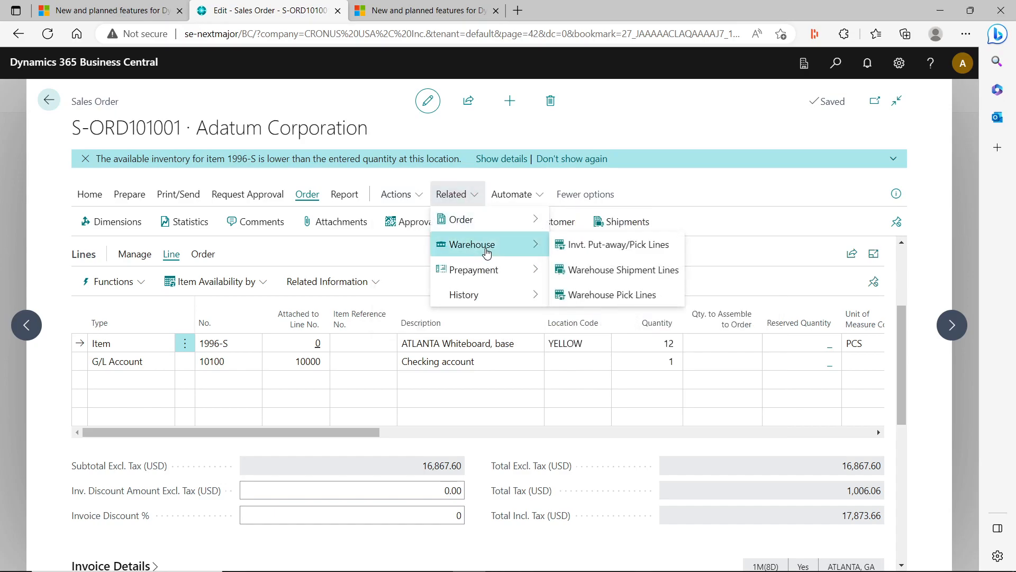
pyautogui.click(415, 199)
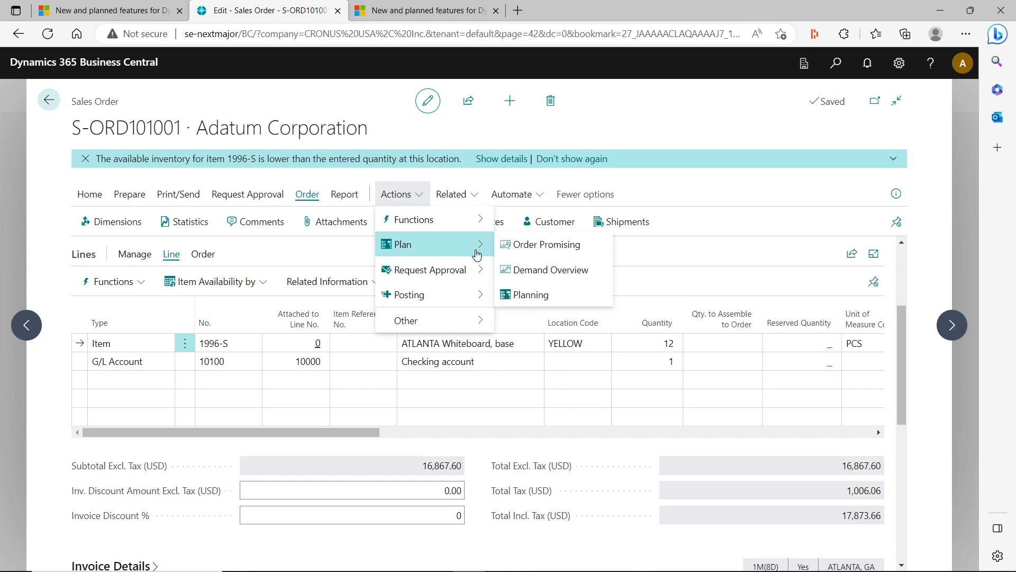
pyautogui.moveTo(474, 224)
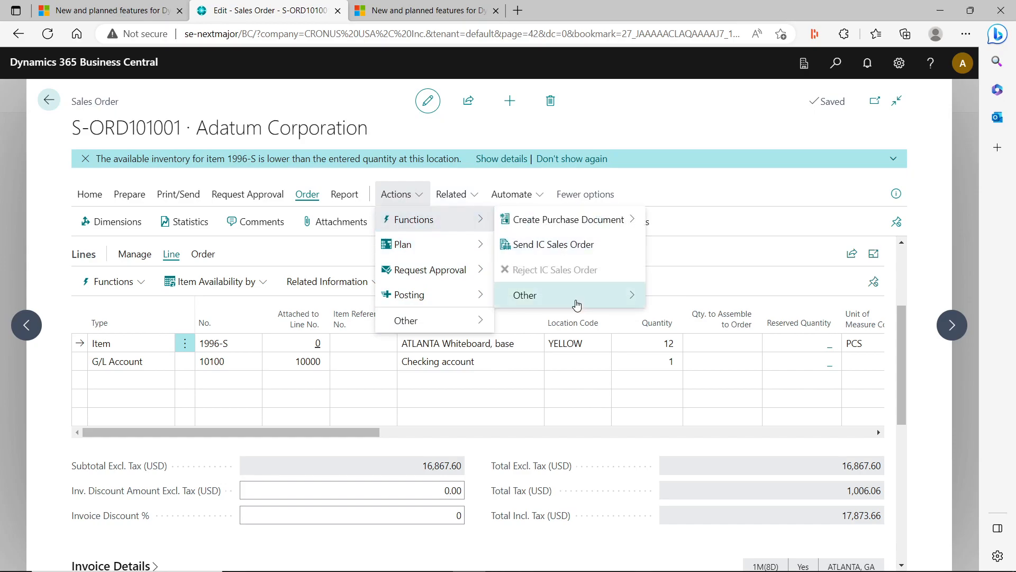
pyautogui.moveTo(578, 304)
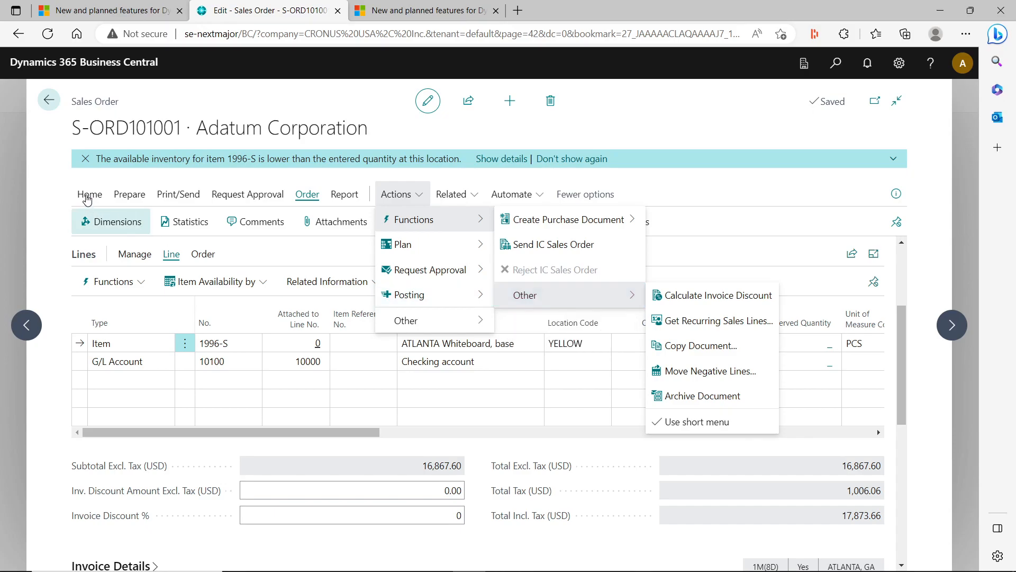
pyautogui.click(122, 196)
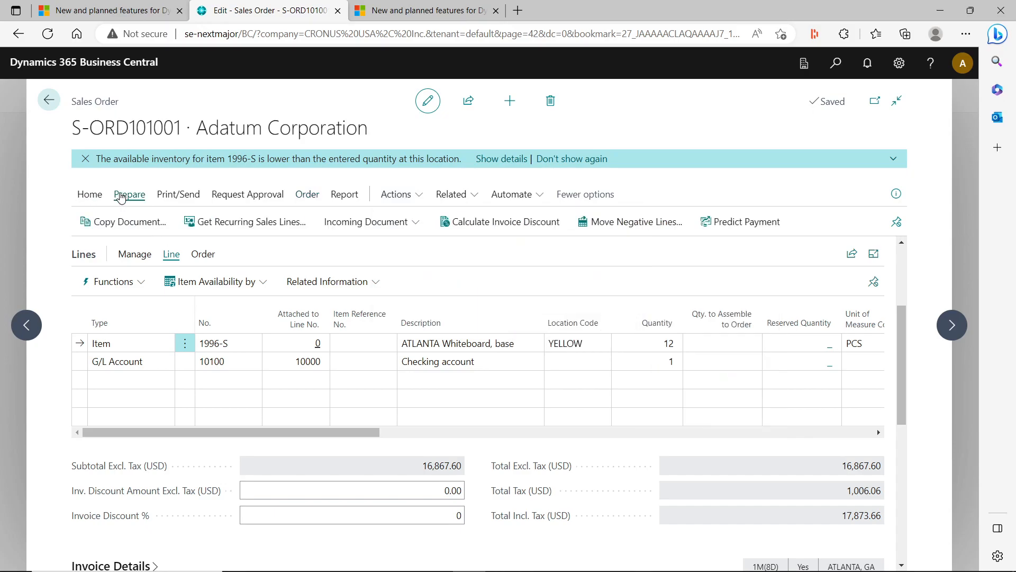
pyautogui.click(91, 197)
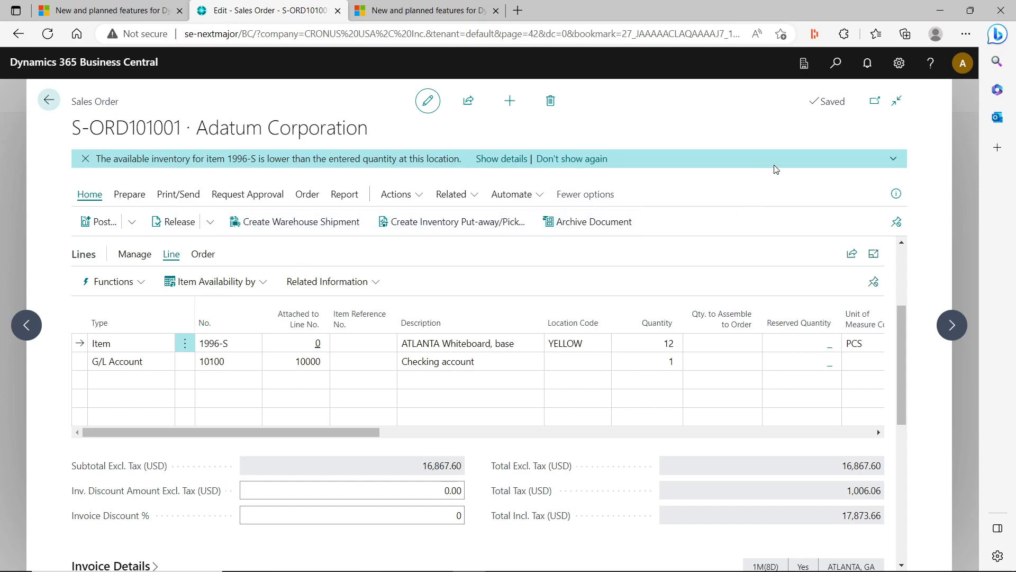
pyautogui.click(396, 195)
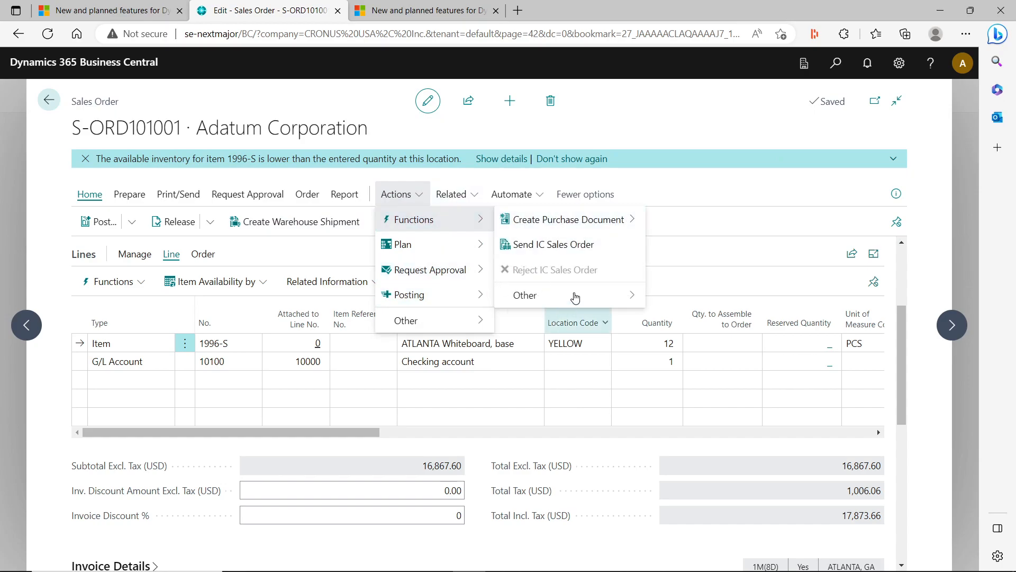
pyautogui.moveTo(577, 296)
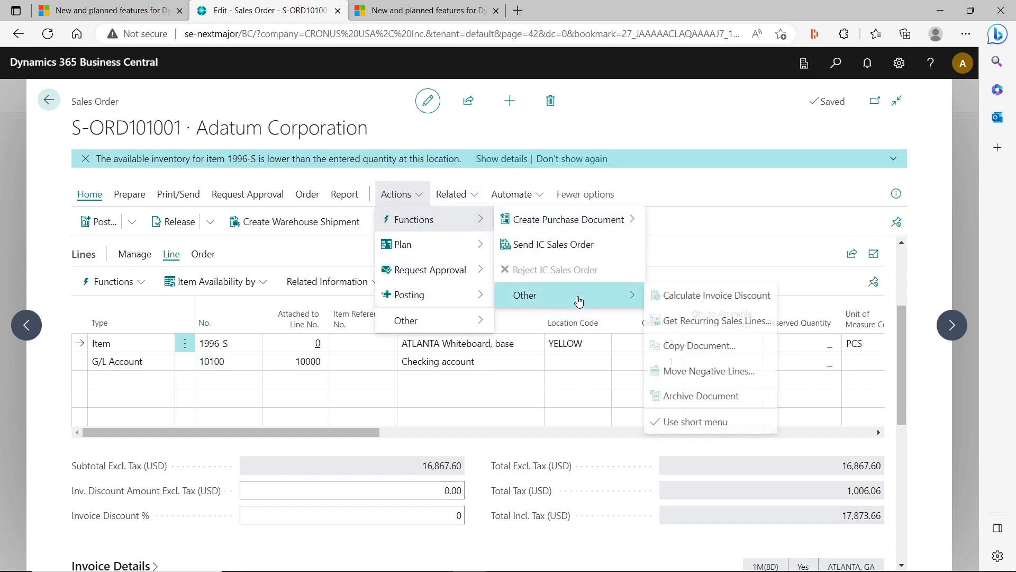
# Create a warehouse shipment from the sales order and hide the details pane on the shipment.
pyautogui.click(751, 224)
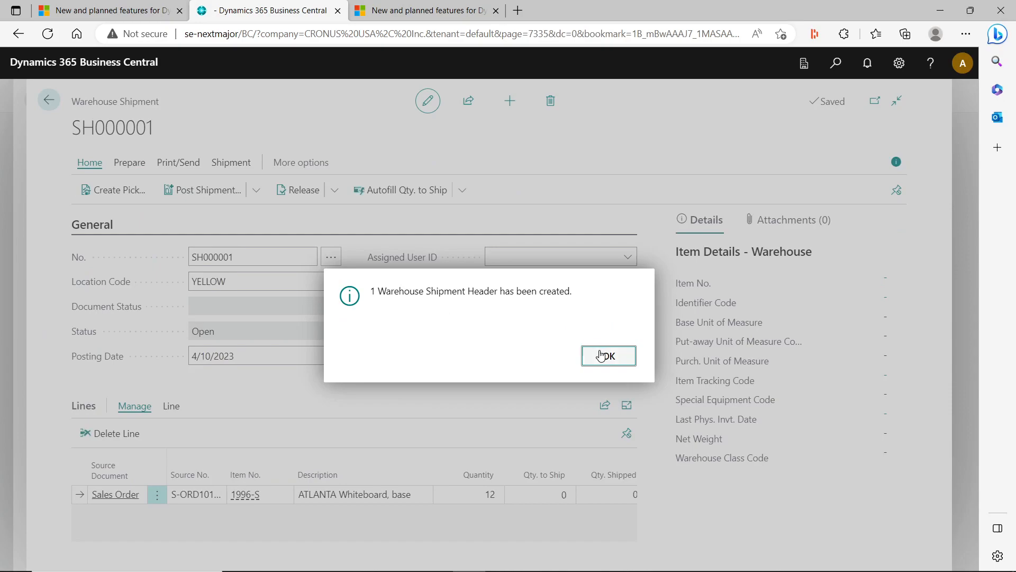
pyautogui.click(620, 357)
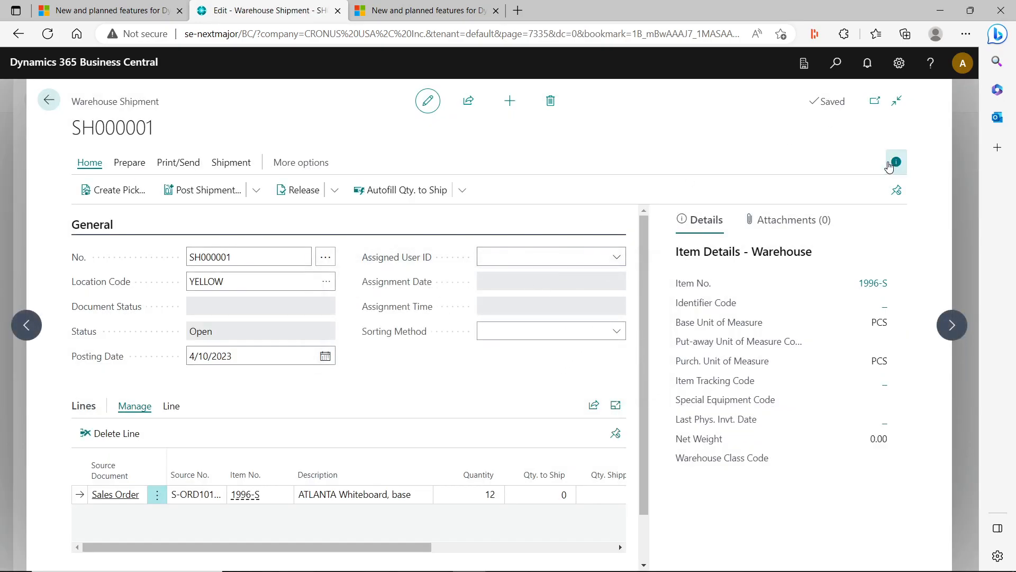
pyautogui.click(896, 162)
pyautogui.scroll(-1, 574, 328)
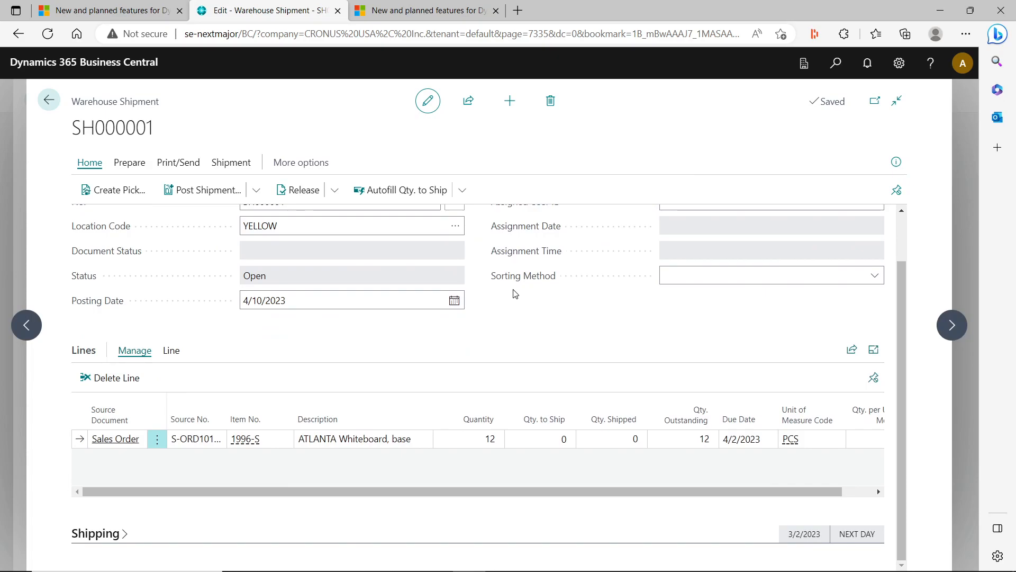
# Try to create a warehouse pick from the shipment with the default options and dismiss the message.
pyautogui.click(110, 191)
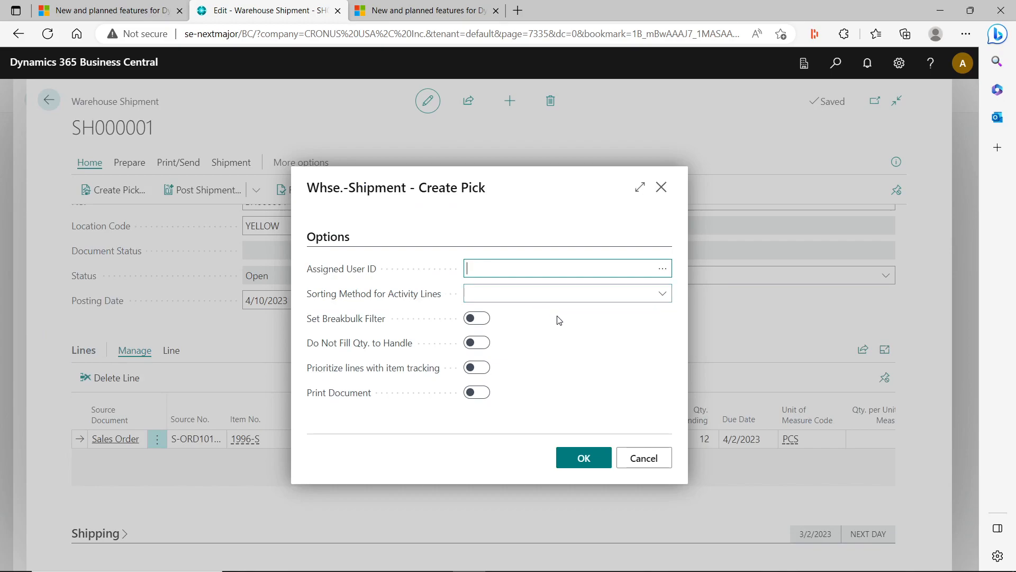
pyautogui.click(587, 456)
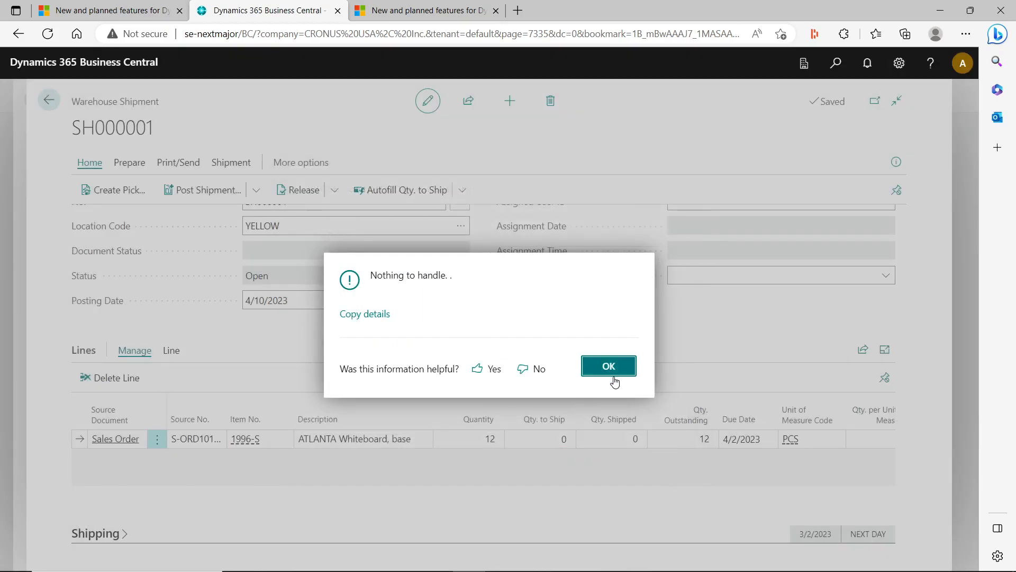
pyautogui.click(613, 375)
# Start another pick for the shipment and choose ADMIN as its Assigned User ID.
pyautogui.click(103, 190)
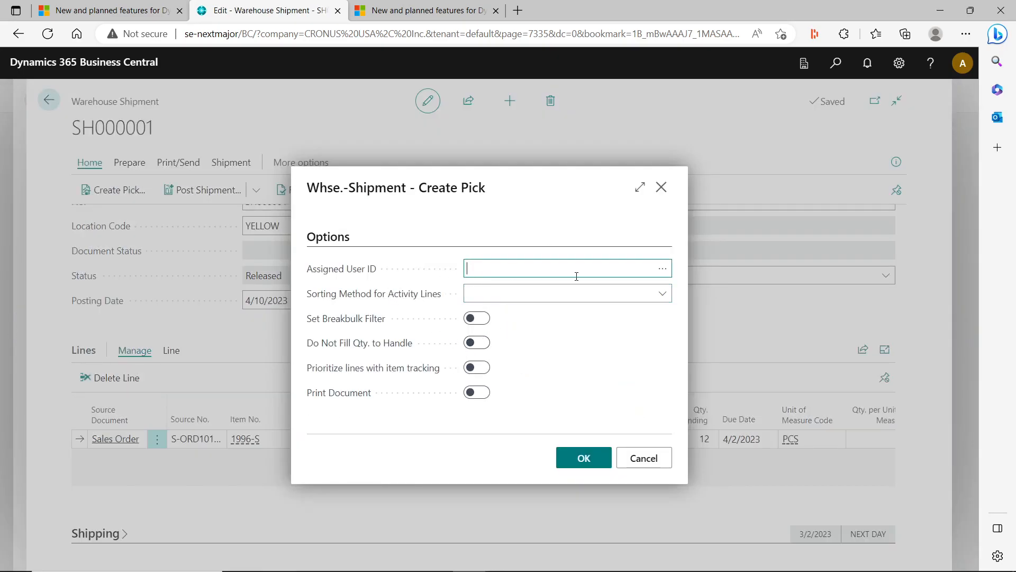
pyautogui.click(660, 272)
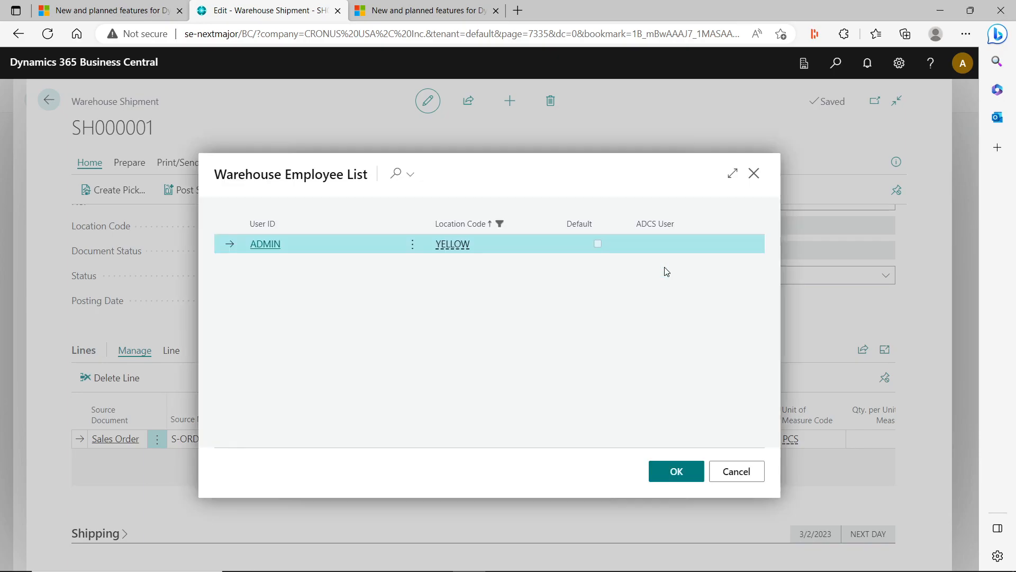
pyautogui.click(668, 472)
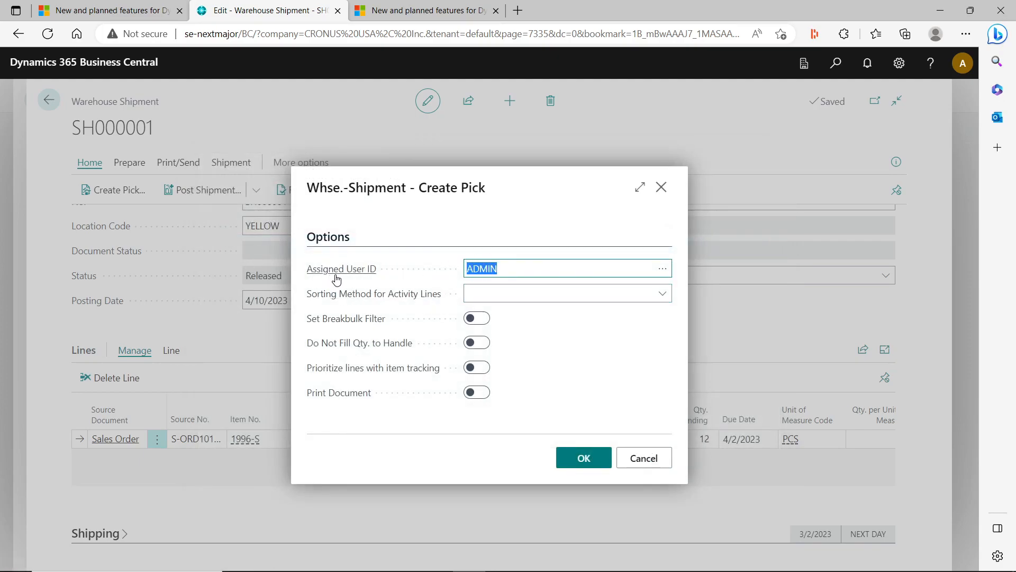
# Make YELLOW the default location for ADMIN in Warehouse Employees and return to the pick options.
pyautogui.click(835, 63)
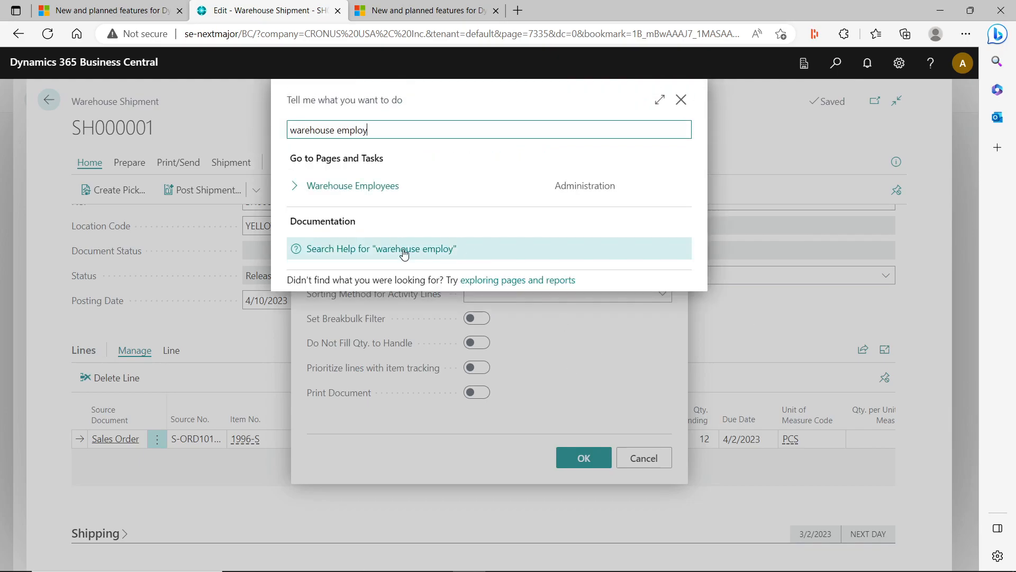
pyautogui.click(363, 186)
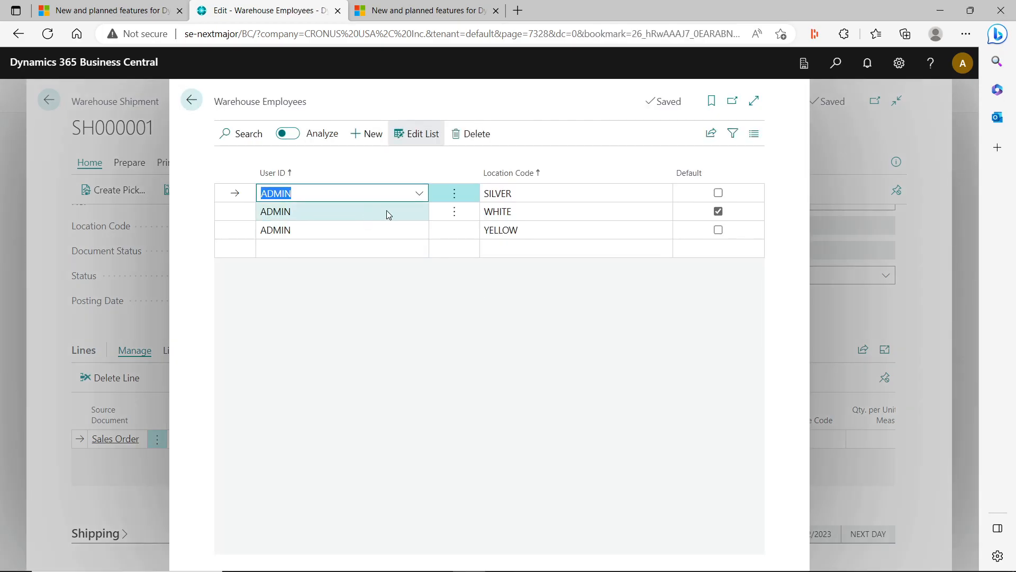
pyautogui.click(551, 229)
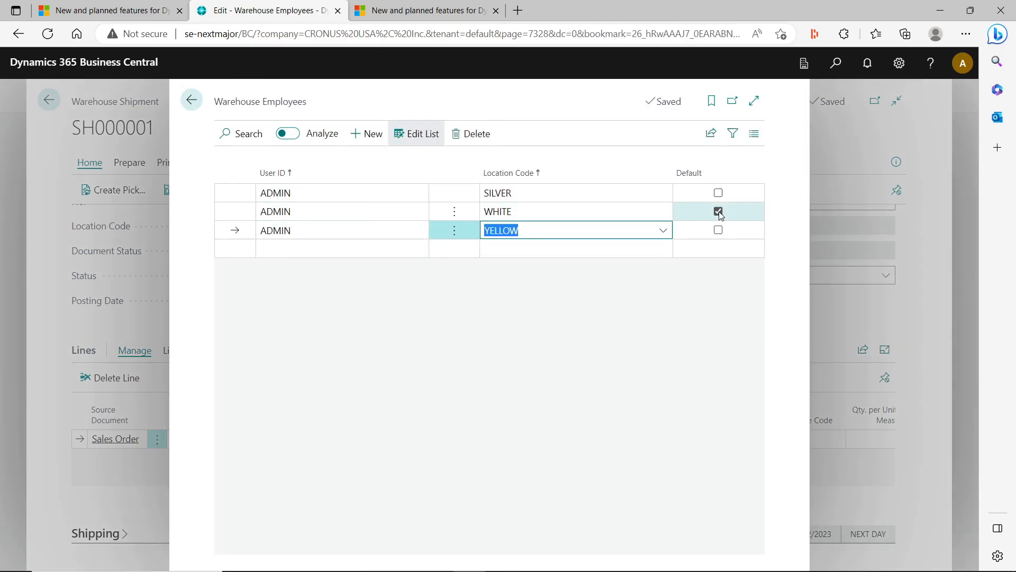
pyautogui.click(718, 230)
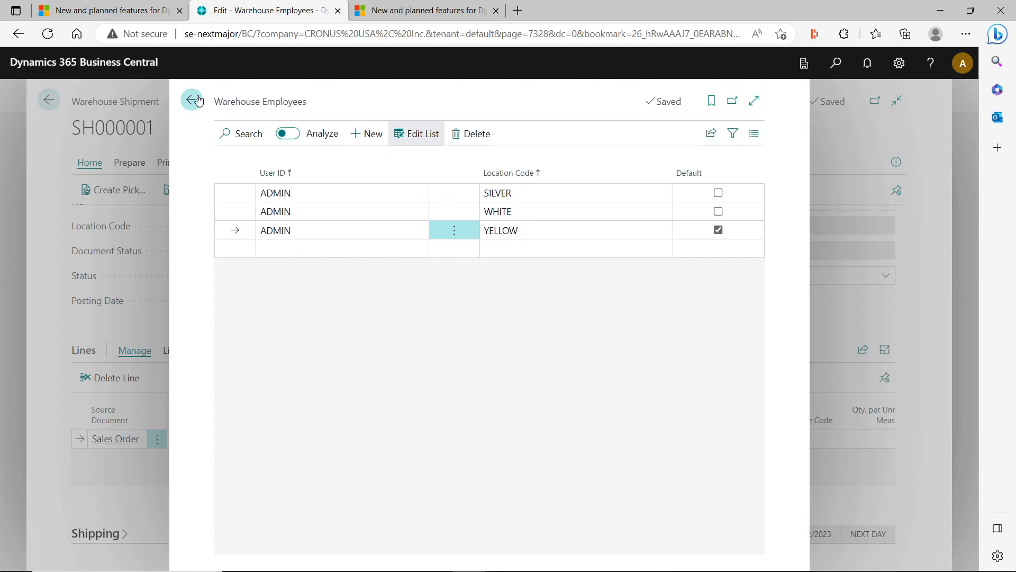
pyautogui.click(192, 100)
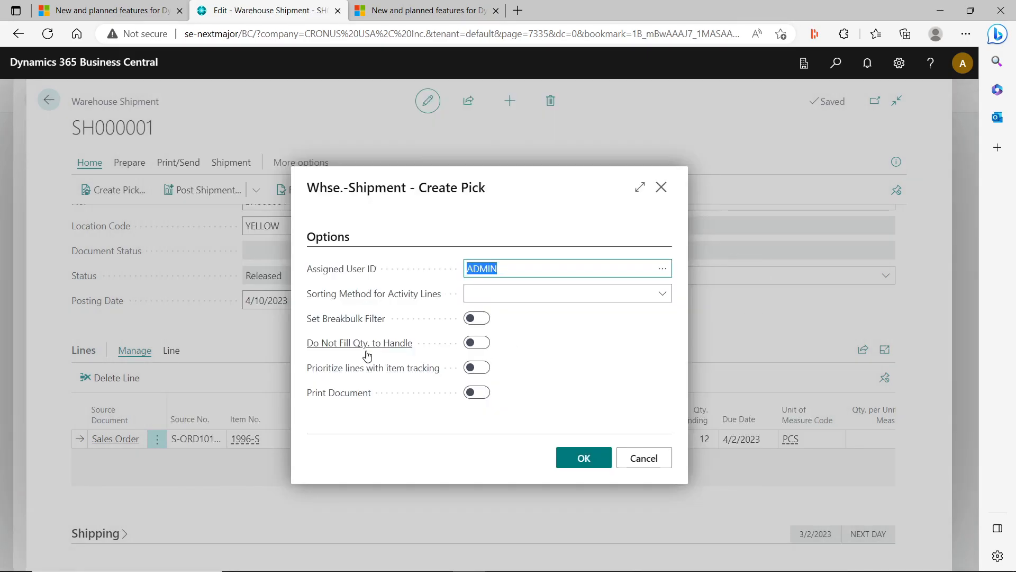
# Try to create the pick with ADMIN as the assigned user and dismiss the message.
pyautogui.moveTo(404, 348)
pyautogui.click(587, 458)
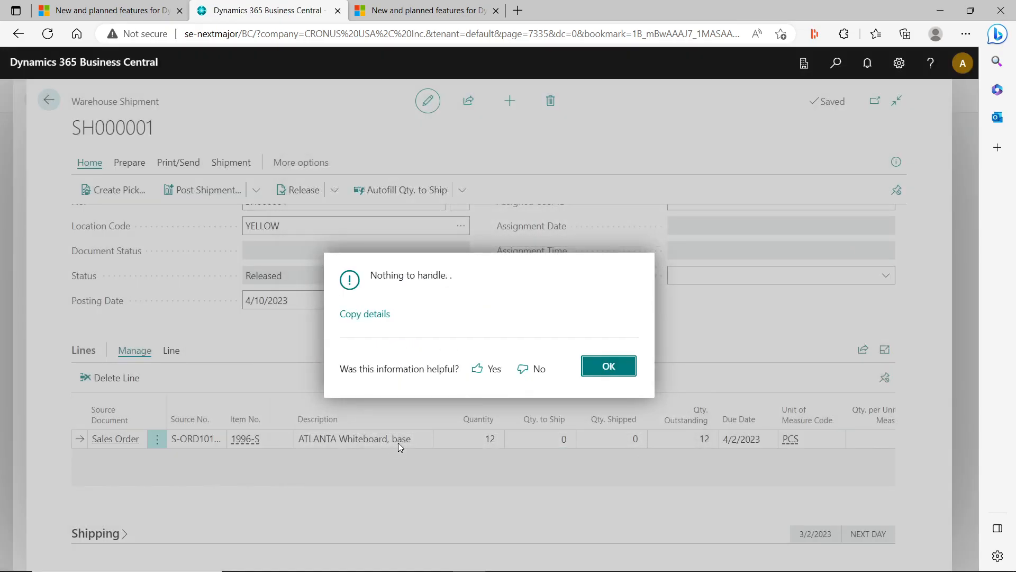
pyautogui.click(609, 366)
# Try to set Qty. to Ship to 12 on the ATLANTA Whiteboard line and discard the change.
pyautogui.click(563, 442)
pyautogui.write('12')
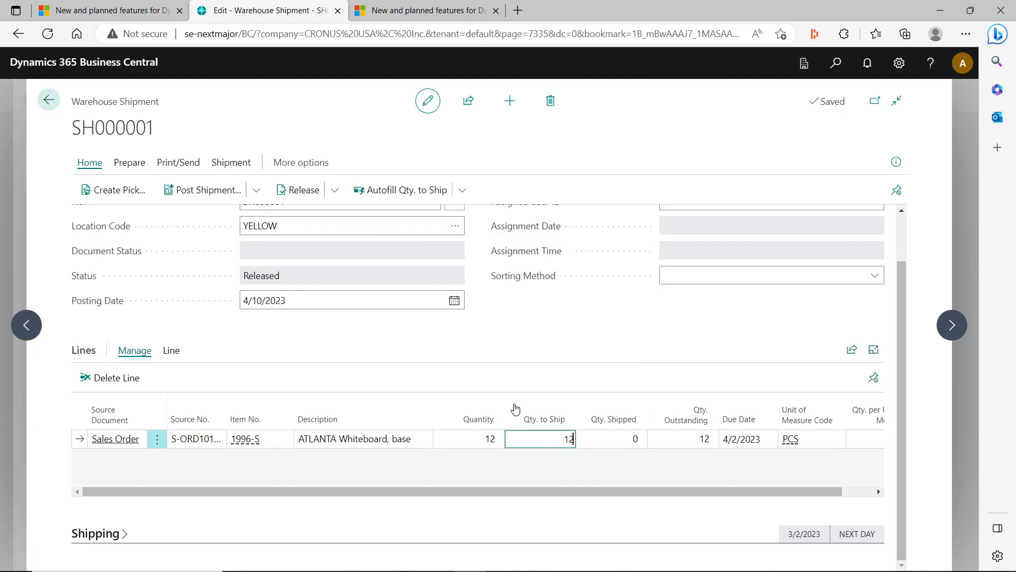
pyautogui.press('Tab')
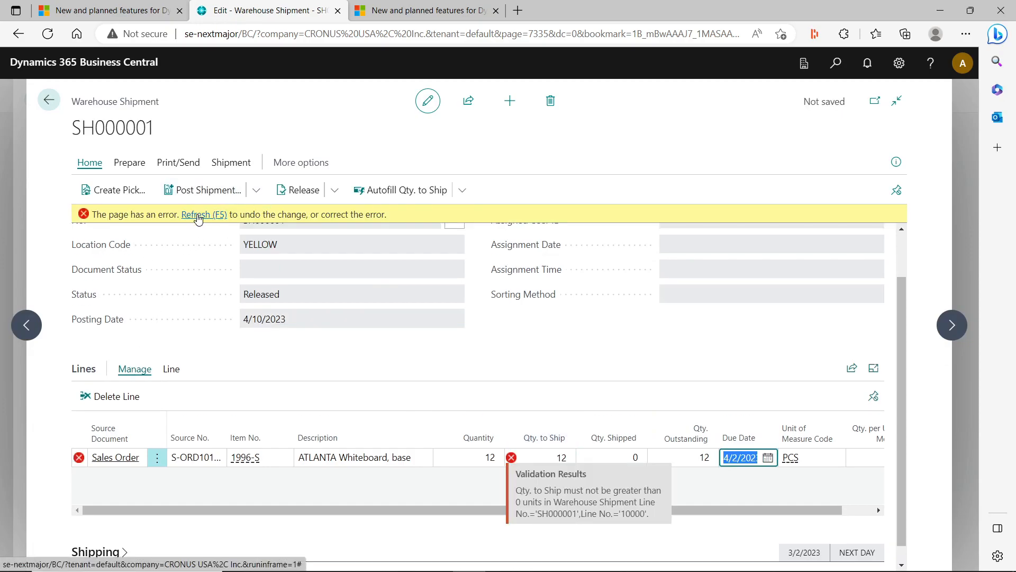
pyautogui.click(197, 215)
# Reopen the released warehouse shipment.
pyautogui.scroll(1, 566, 377)
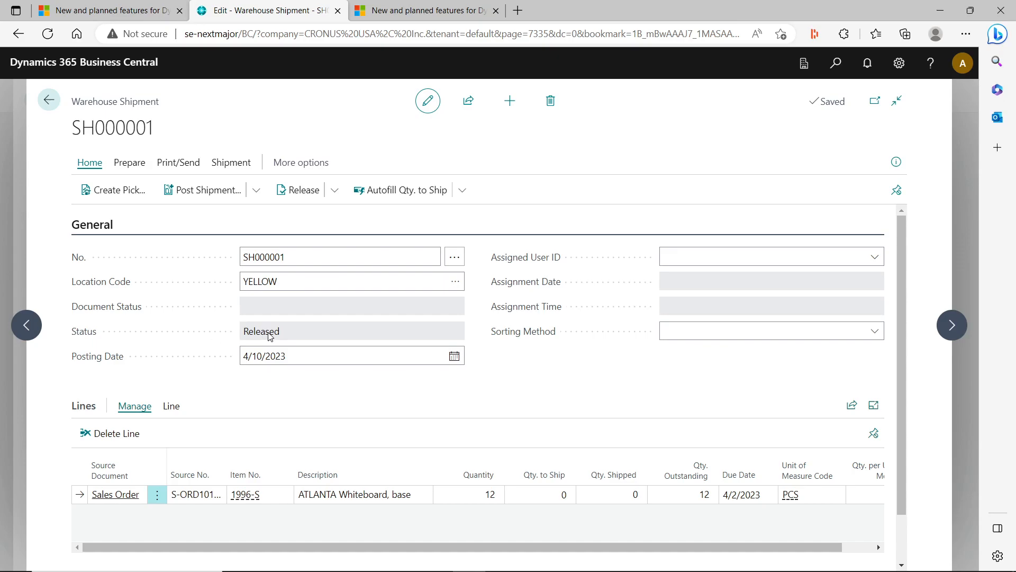
pyautogui.click(330, 192)
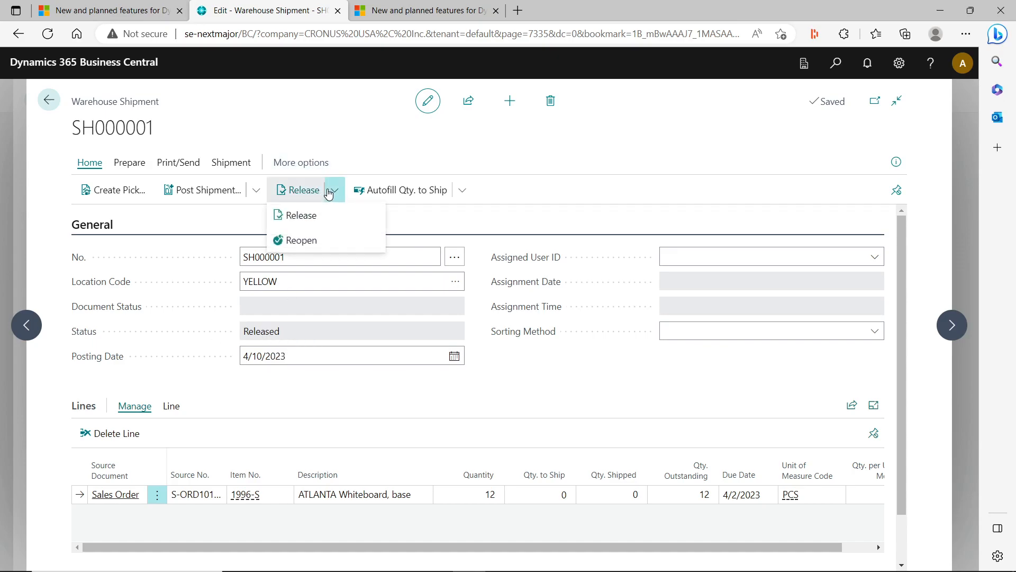
pyautogui.click(312, 242)
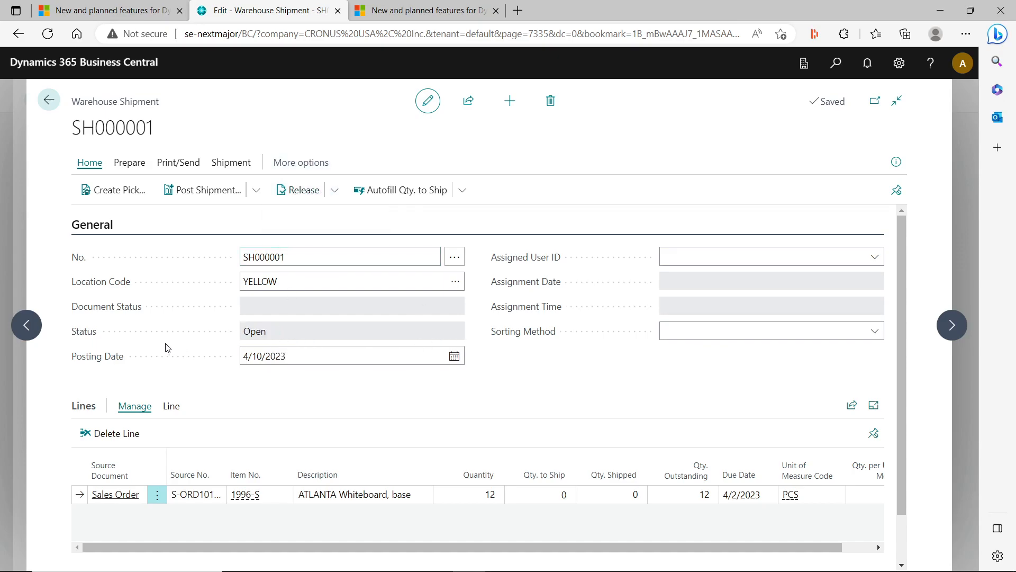
# Try a Qty. to Ship of 12 on the reopened shipment's whiteboard line and reset it to 0.
pyautogui.scroll(-1, 564, 395)
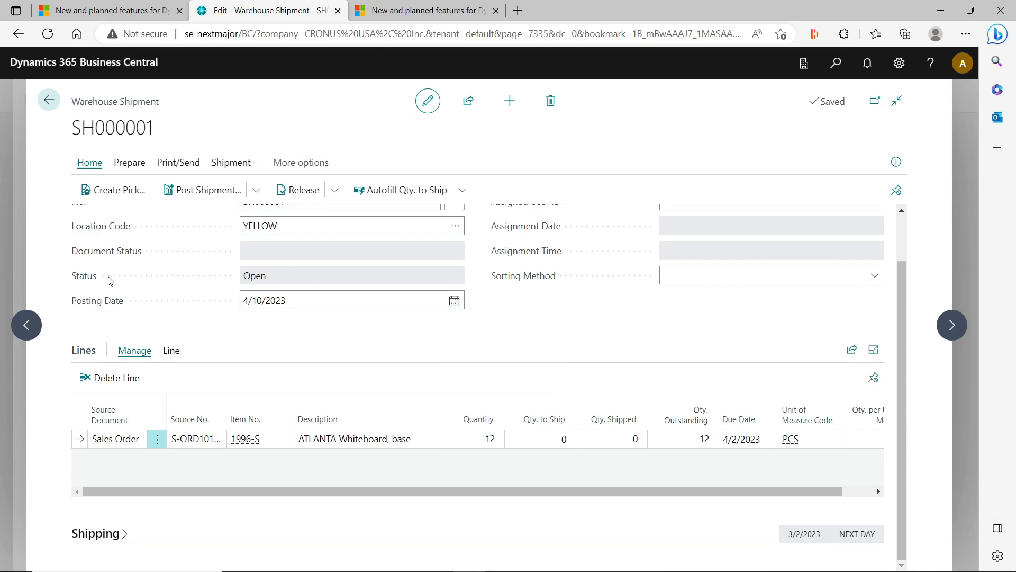
pyautogui.click(550, 439)
pyautogui.write('12')
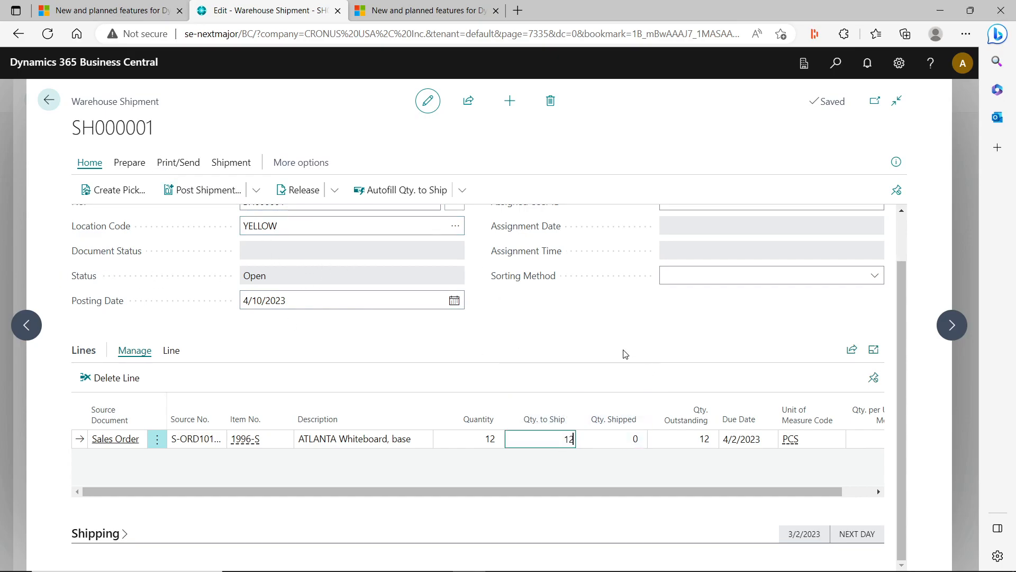
pyautogui.press('Tab')
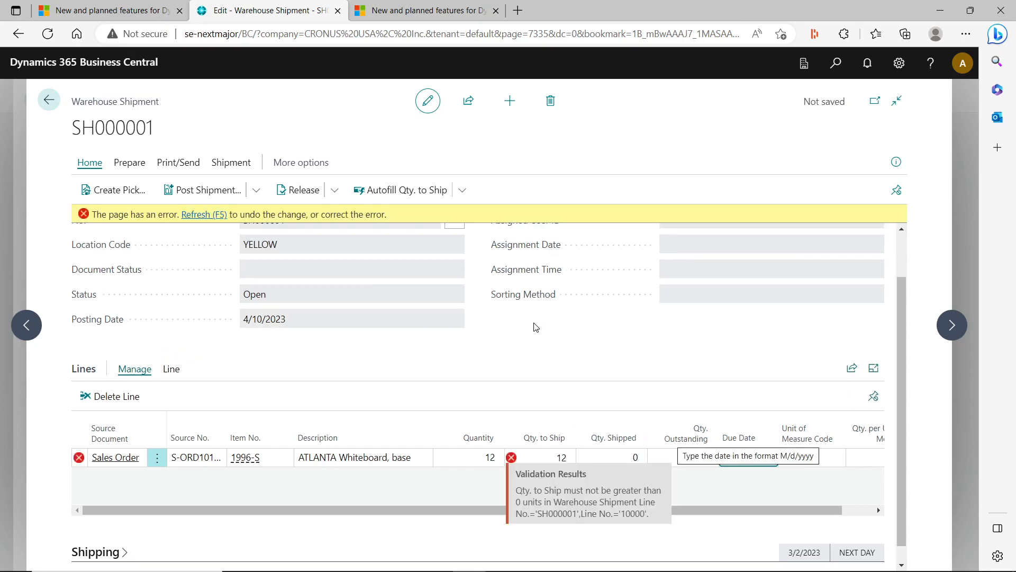
pyautogui.hotkey('shift', 'Tab')
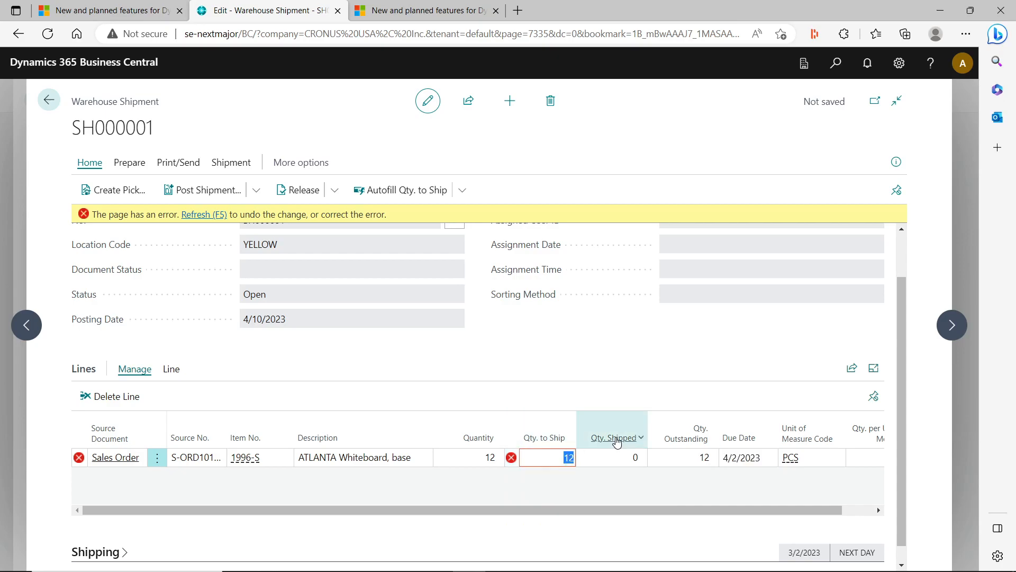
pyautogui.write('0')
pyautogui.press('Tab')
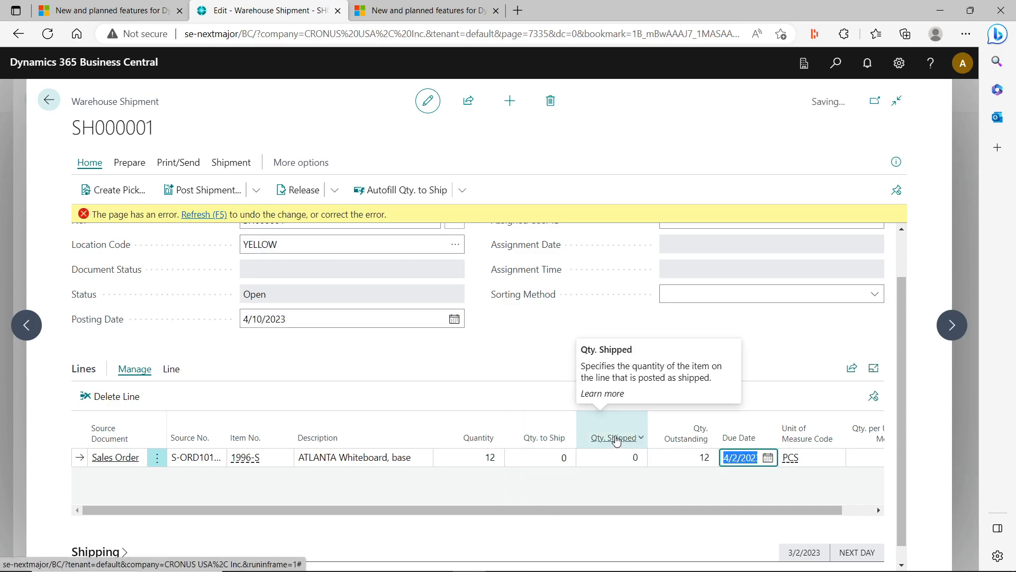
# Try again to create a pick from the reopened shipment with ADMIN as Assigned User ID and dismiss the message.
pyautogui.click(140, 191)
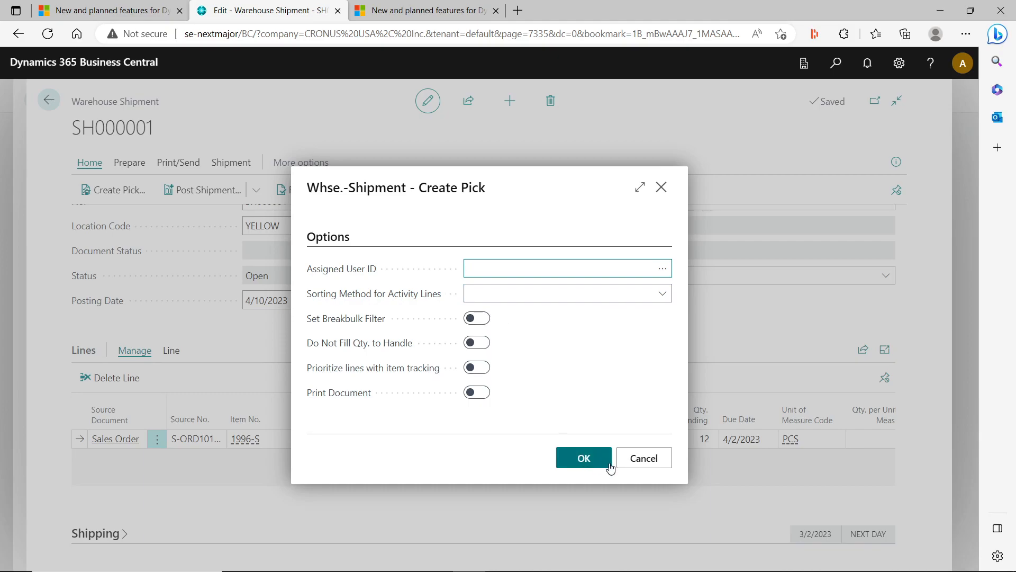
pyautogui.click(662, 269)
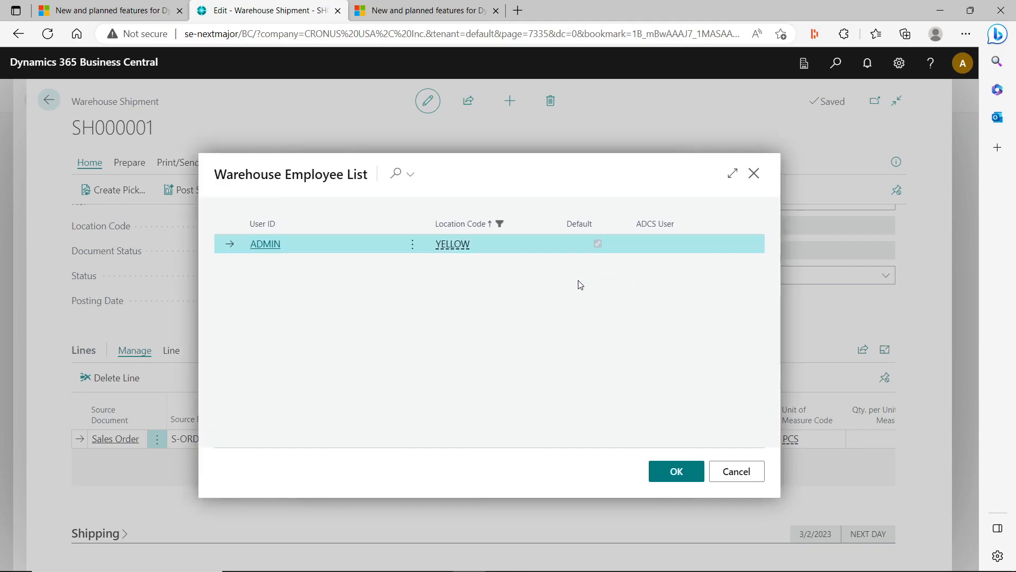
pyautogui.click(670, 473)
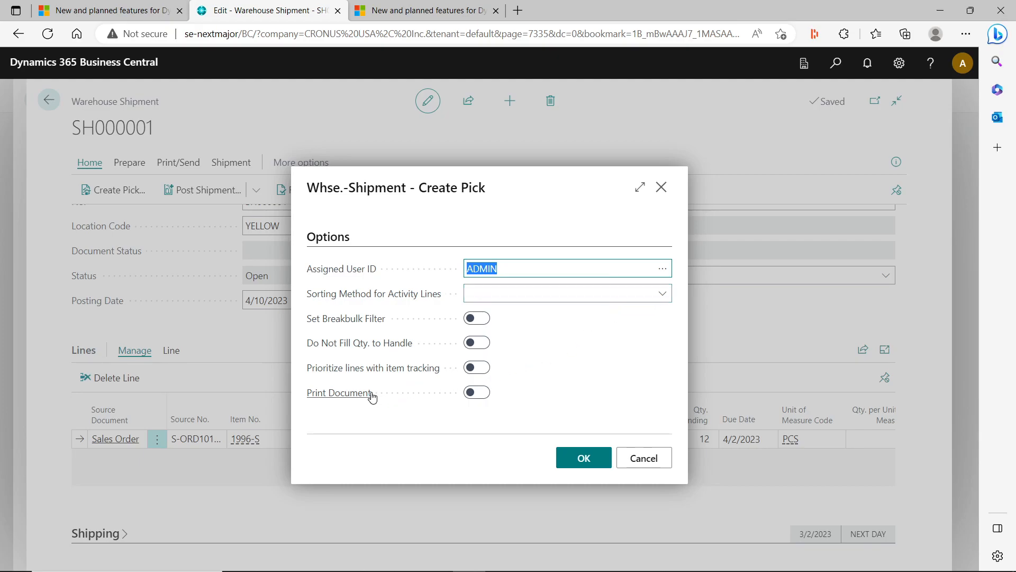
pyautogui.click(574, 465)
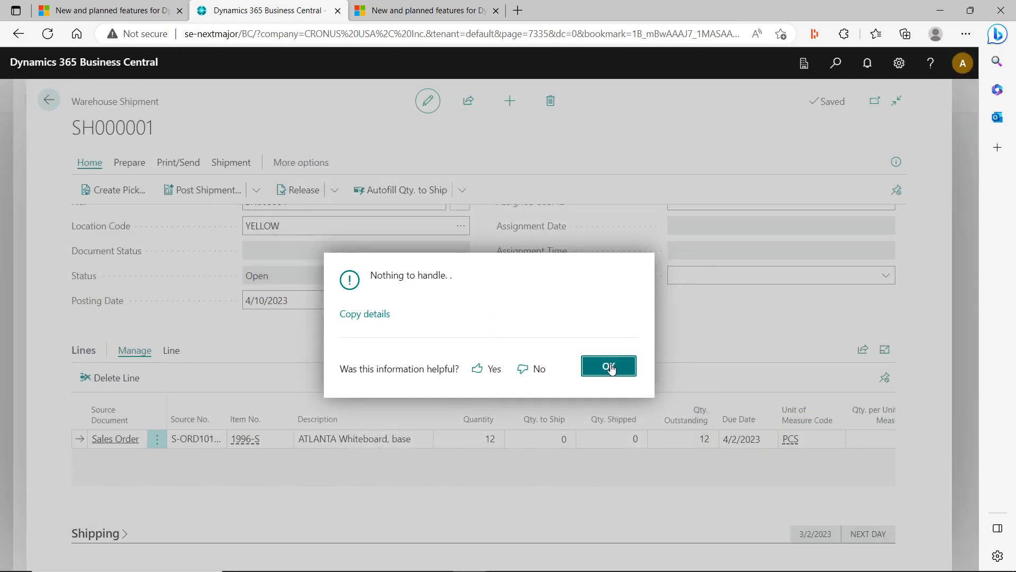
pyautogui.click(609, 367)
# Try once more to set the whiteboard line's Qty. to Ship to 12 and refresh the page to undo it.
pyautogui.click(544, 436)
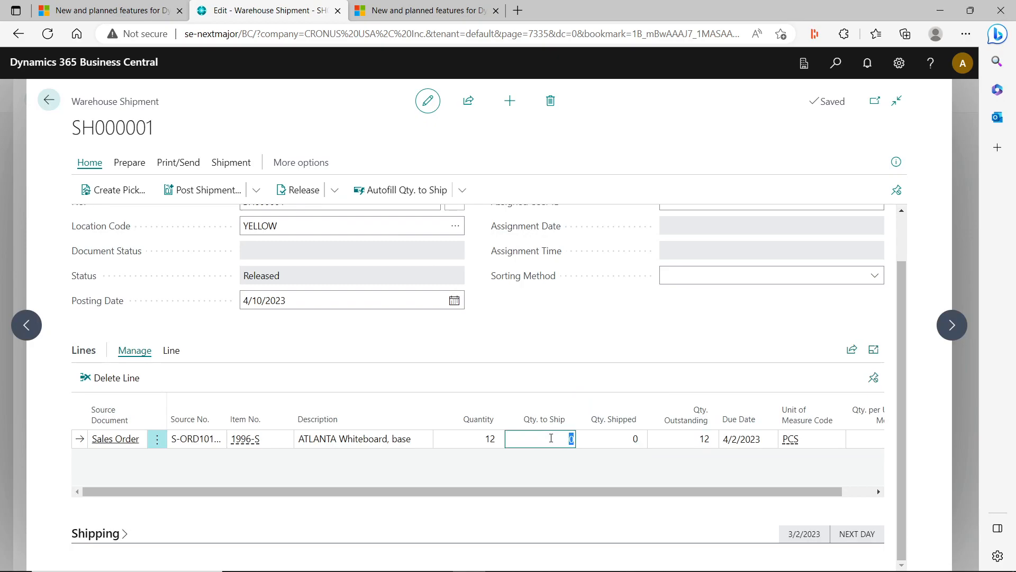
pyautogui.press('Tab')
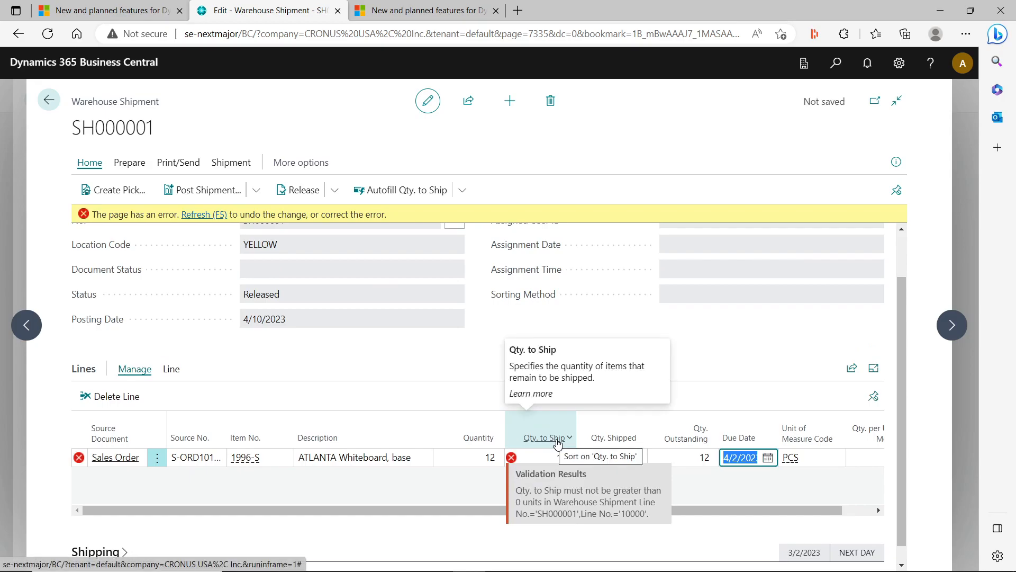
pyautogui.click(554, 459)
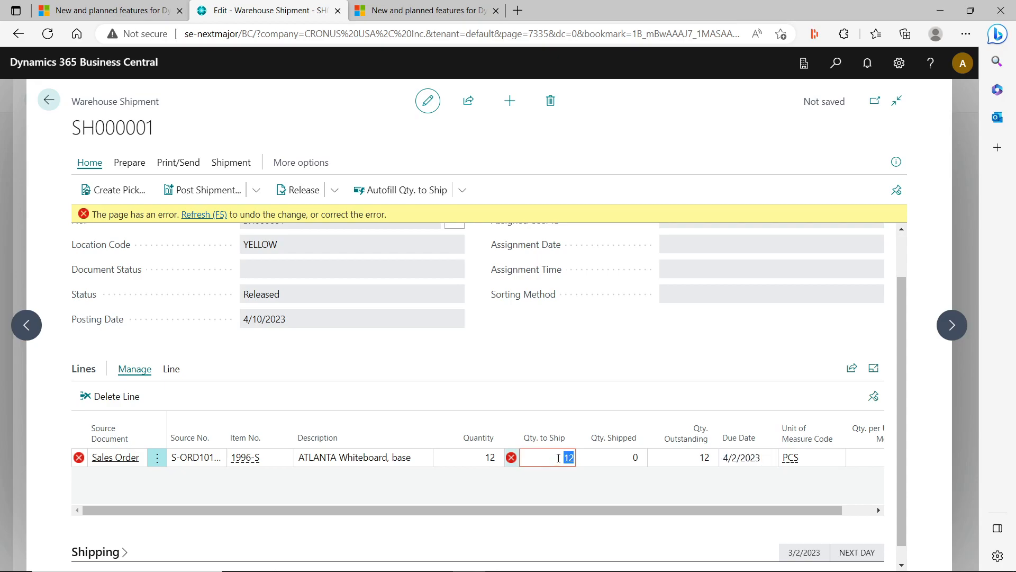
pyautogui.click(558, 345)
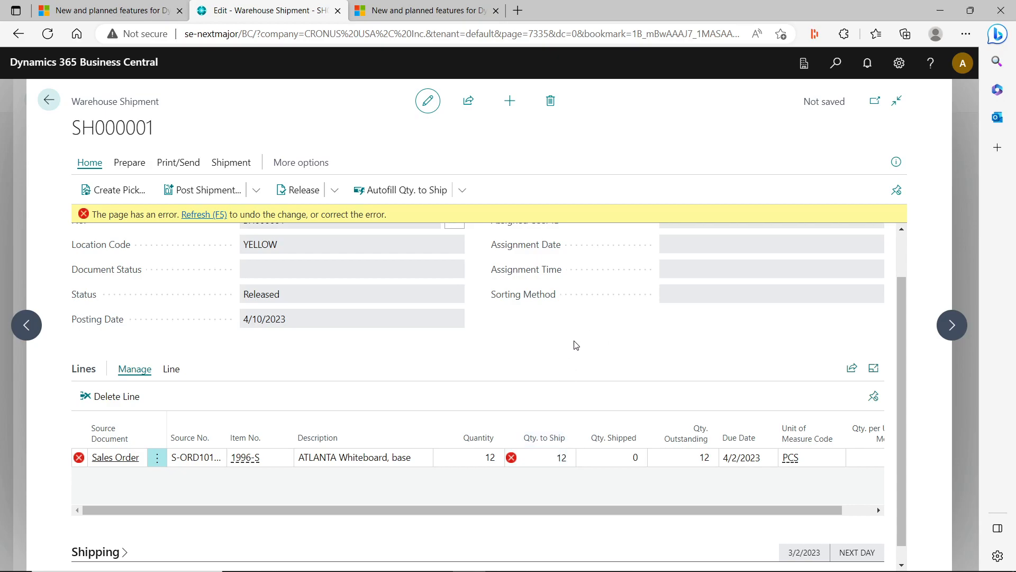
pyautogui.click(204, 214)
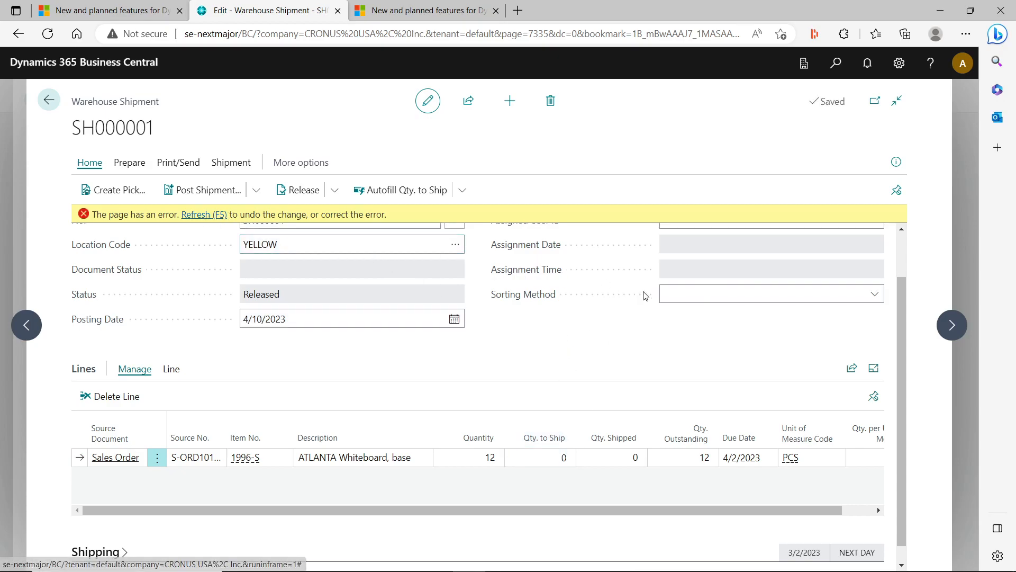
# Find the Warehouse Setup page by searching for "warehouse" and open it in the expanded view.
pyautogui.click(835, 67)
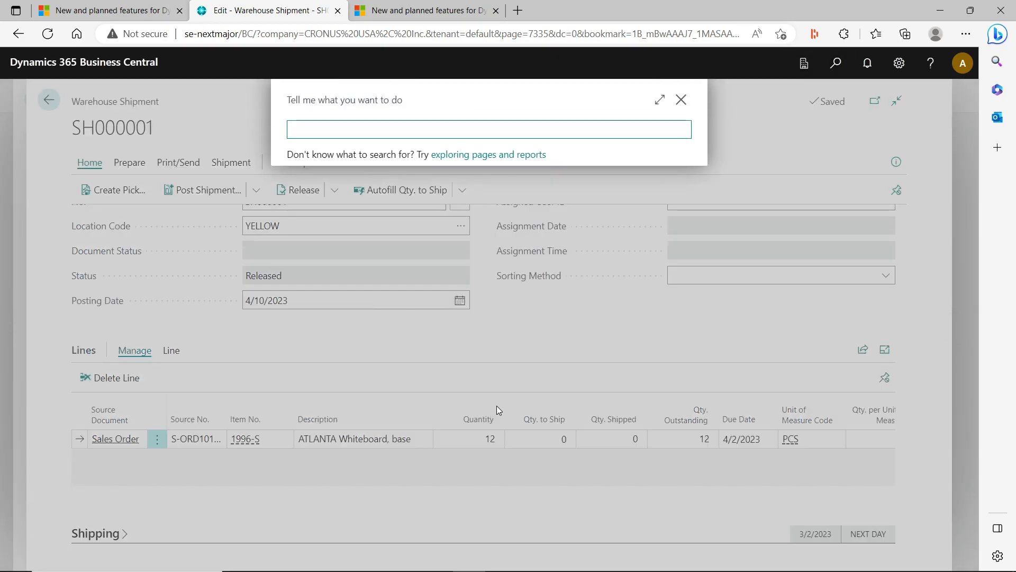
pyautogui.write('warehouse')
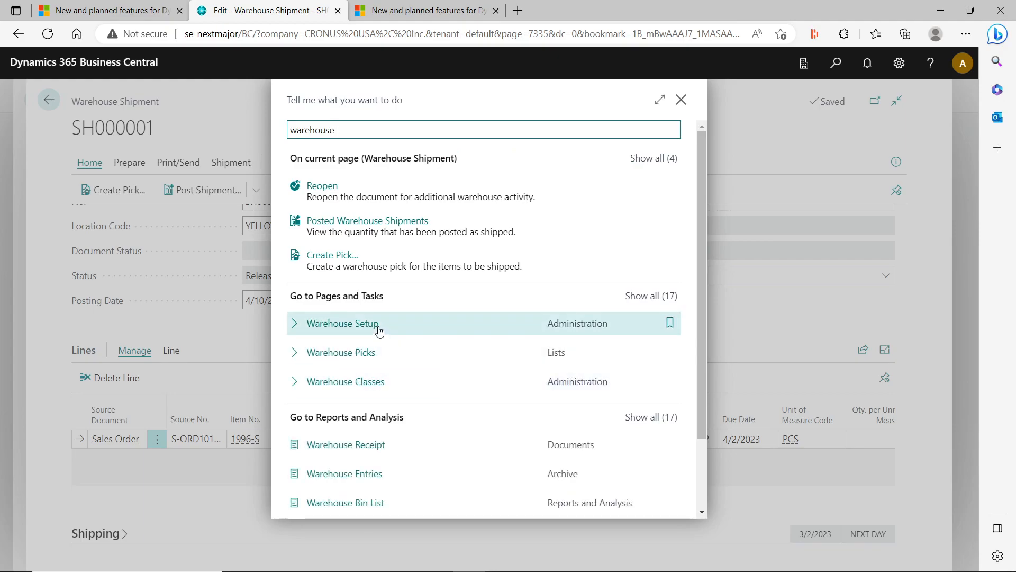
pyautogui.click(379, 328)
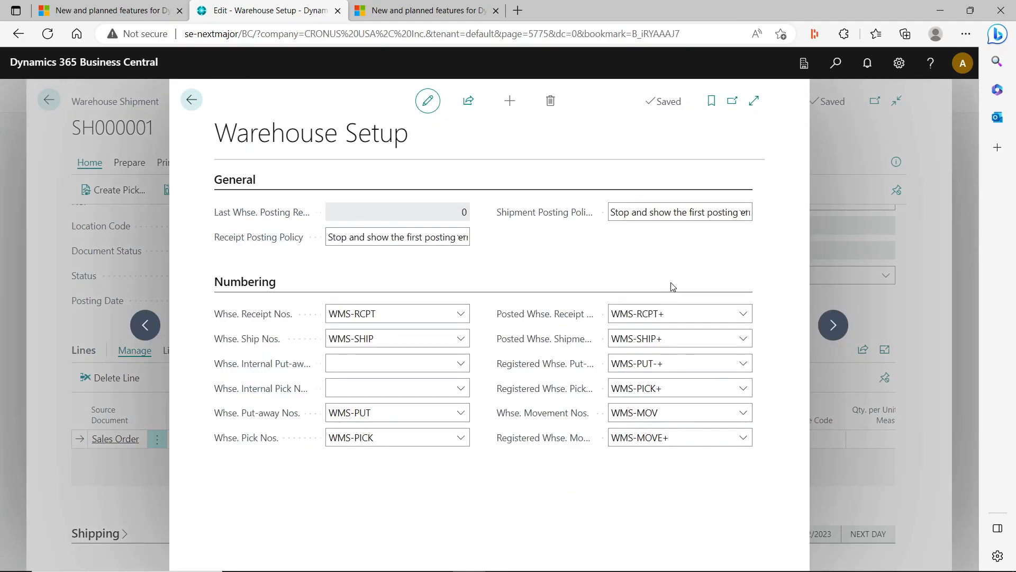
pyautogui.click(755, 102)
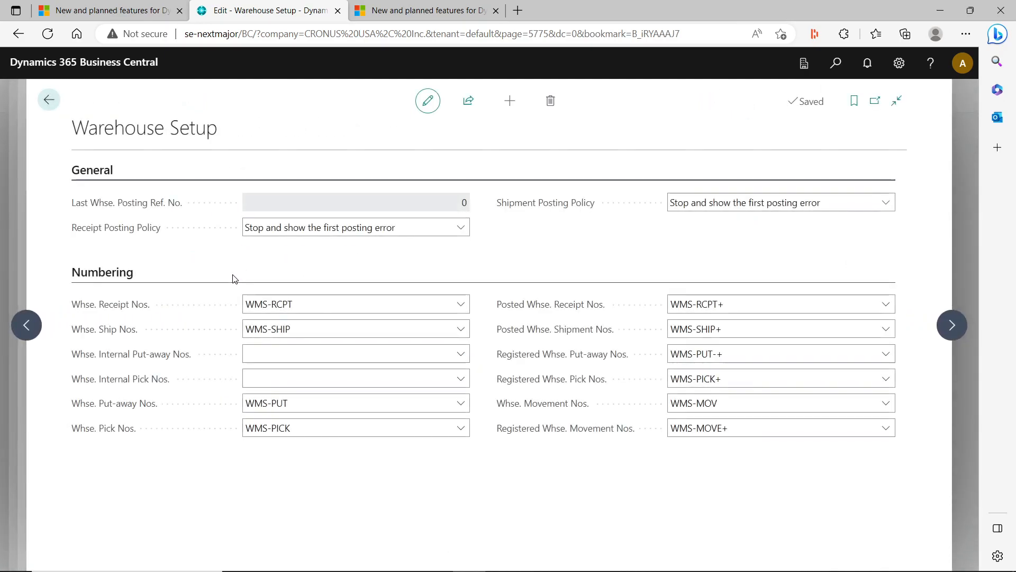
# Check the available Receipt Posting Policy and Shipment Posting Policy options, leave them unchanged, and return to the warehouse shipment.
pyautogui.click(460, 228)
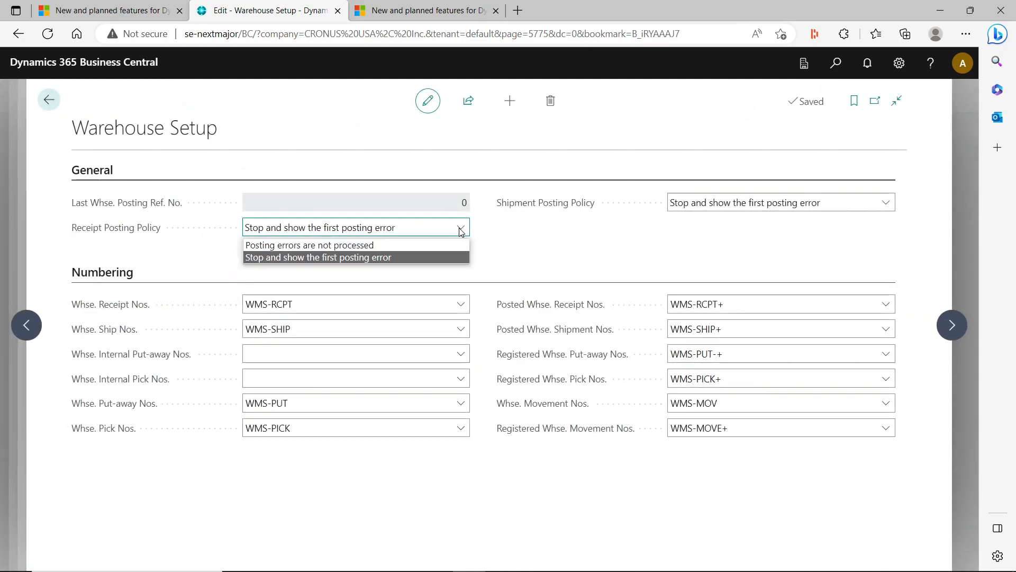
pyautogui.click(461, 231)
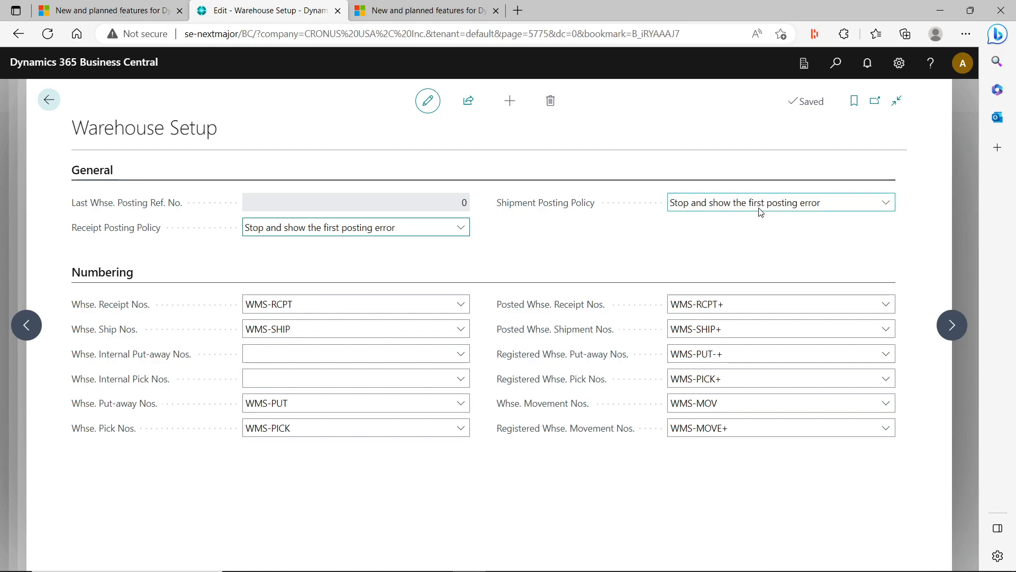
pyautogui.click(848, 204)
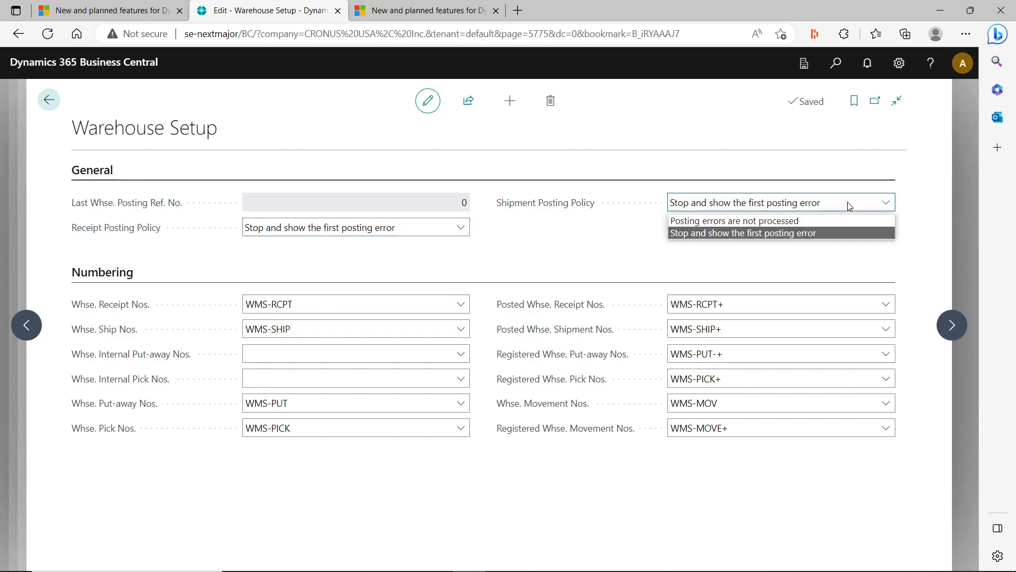
pyautogui.click(848, 205)
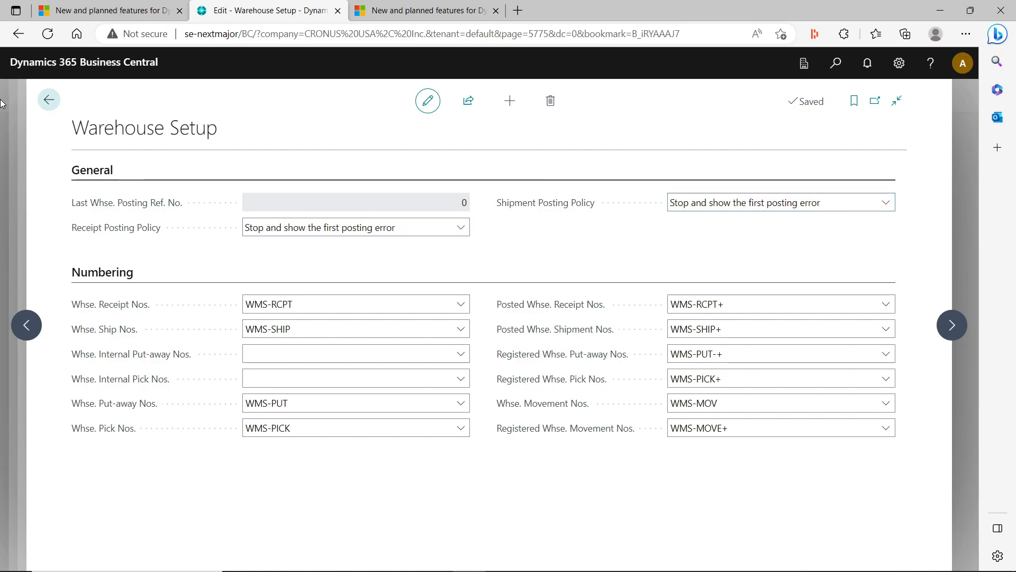
pyautogui.click(48, 103)
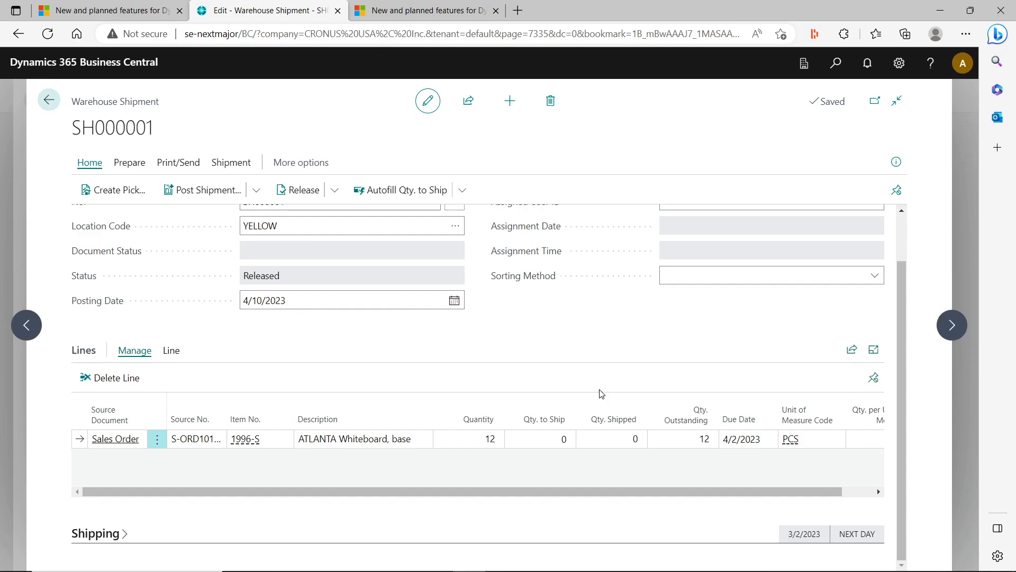
pyautogui.scroll(1, 602, 388)
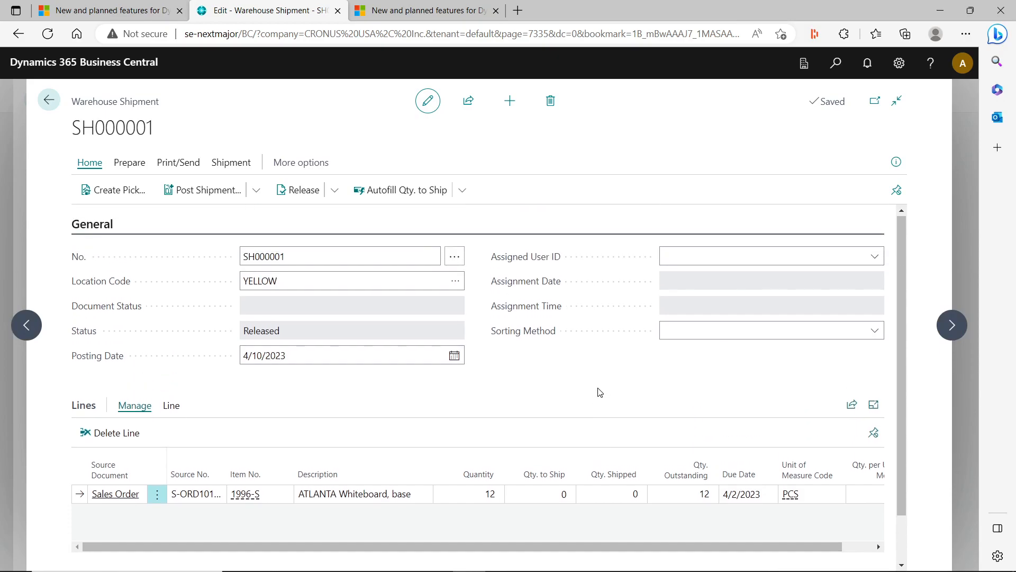
pyautogui.scroll(-1, 595, 401)
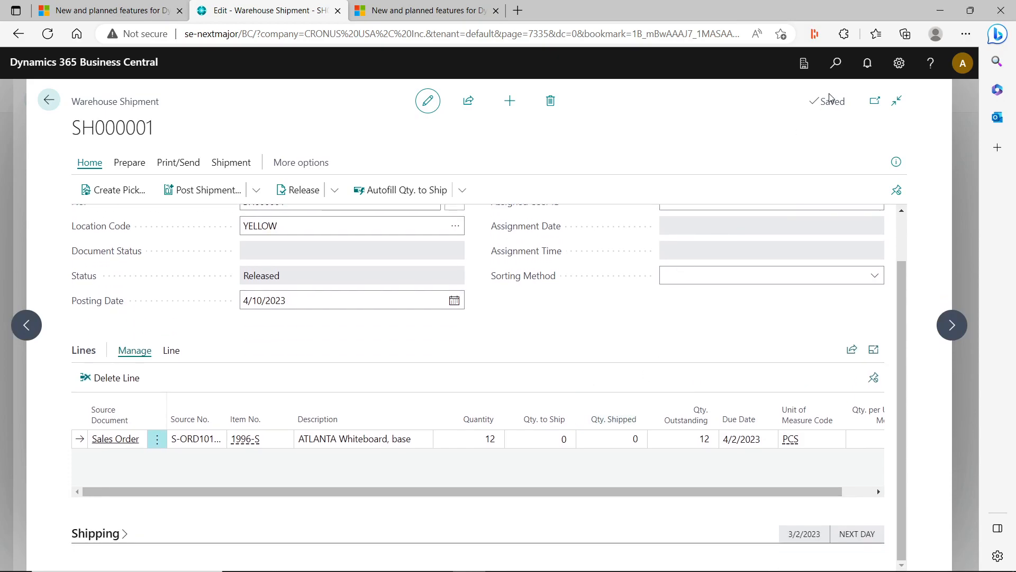
# Search for "locations" and open the location card of the YELLOW warehouse.
pyautogui.click(837, 65)
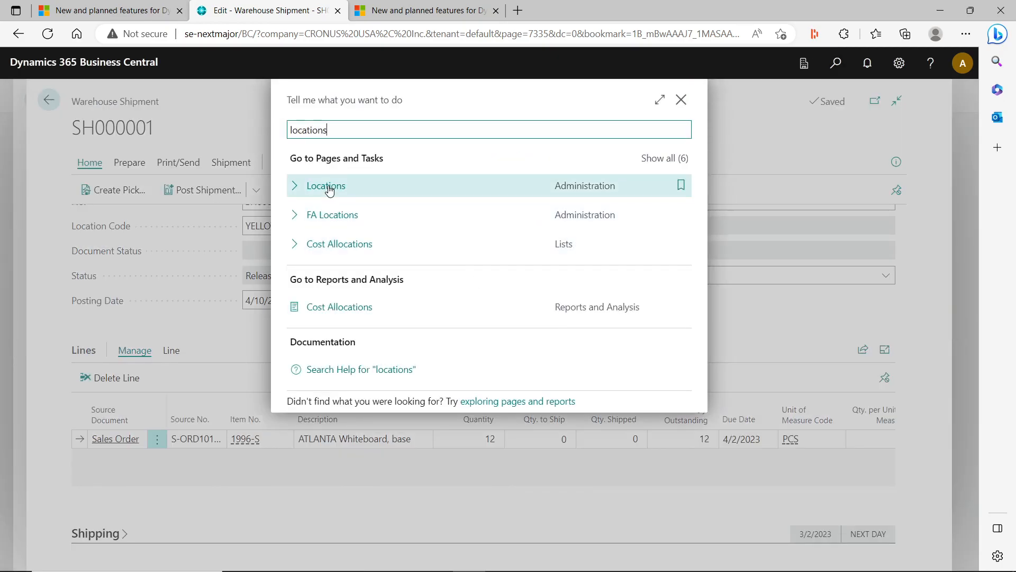
pyautogui.click(359, 186)
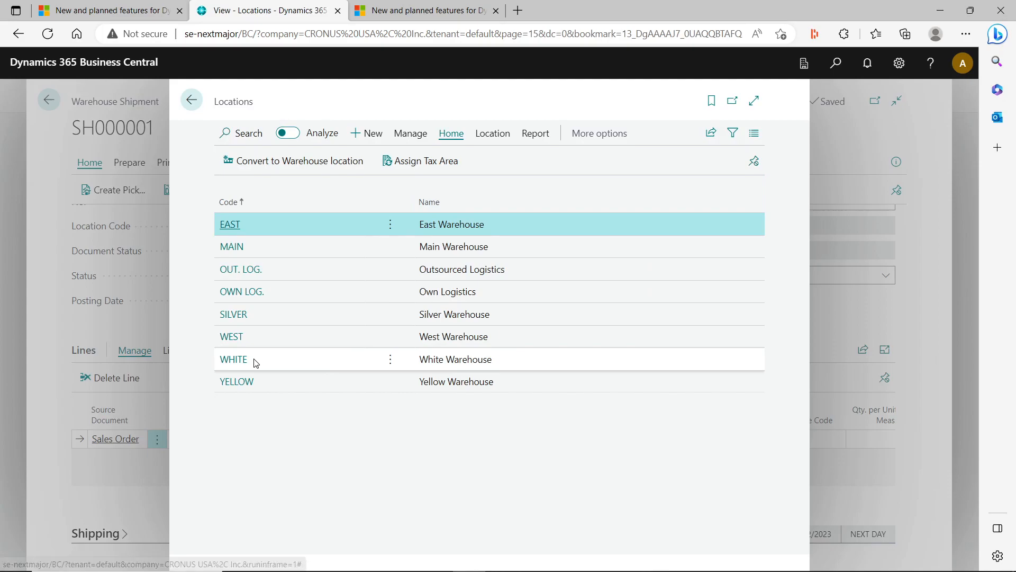
pyautogui.click(241, 384)
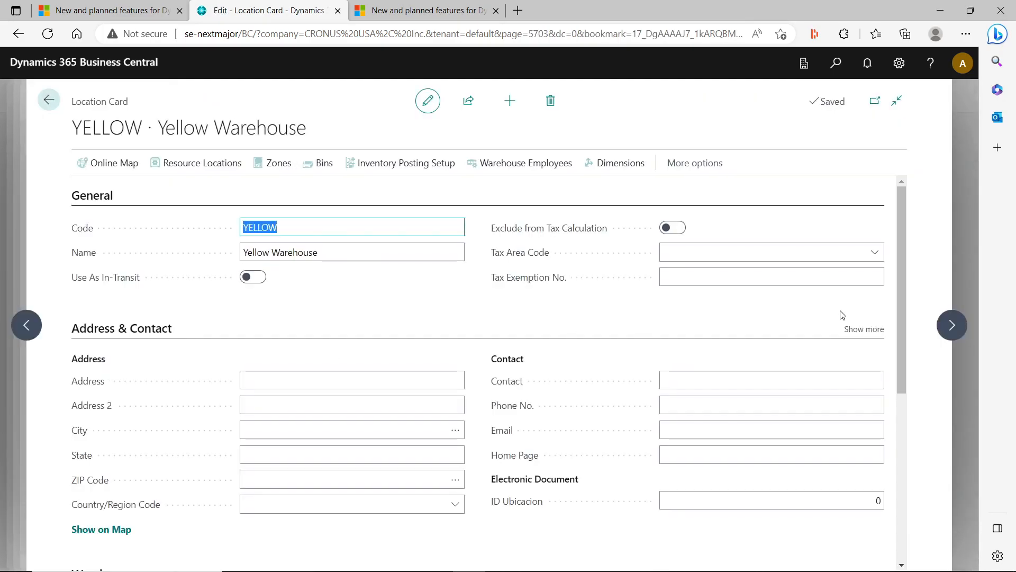
# Review the YELLOW location's warehouse settings, bins and zones, and return to the warehouse shipment.
pyautogui.scroll(-5, 612, 296)
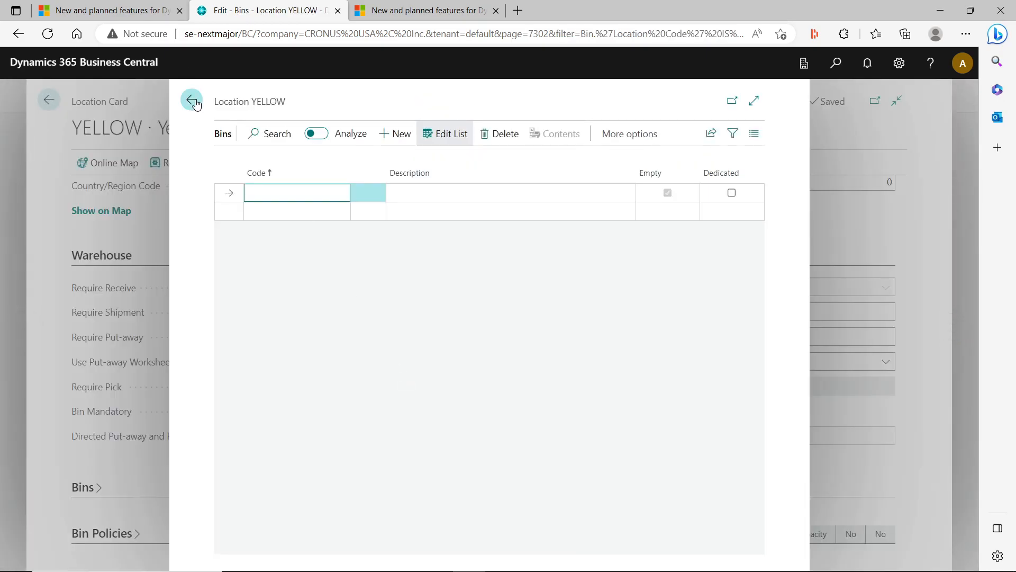
pyautogui.click(193, 102)
pyautogui.click(268, 164)
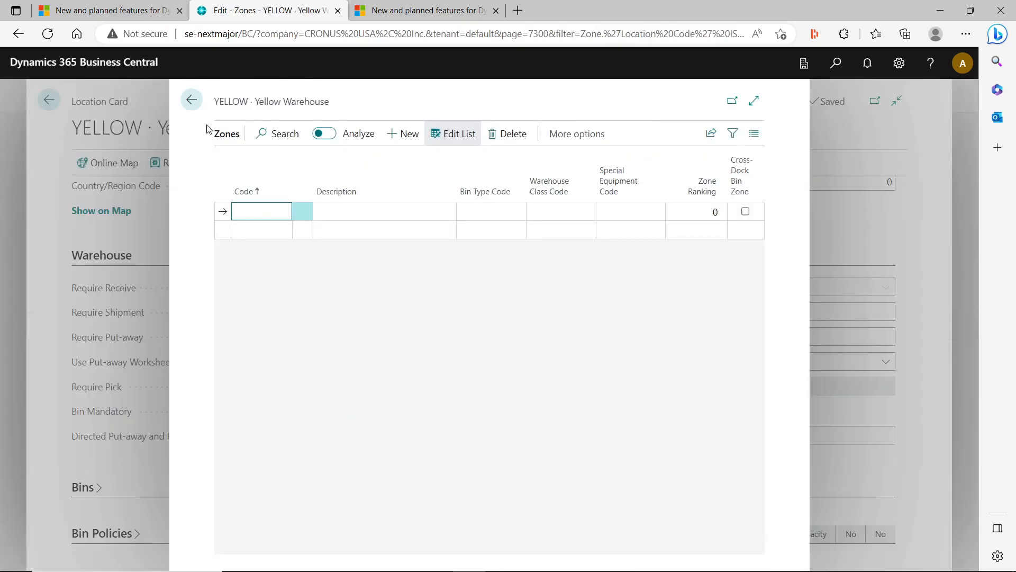
pyautogui.click(192, 100)
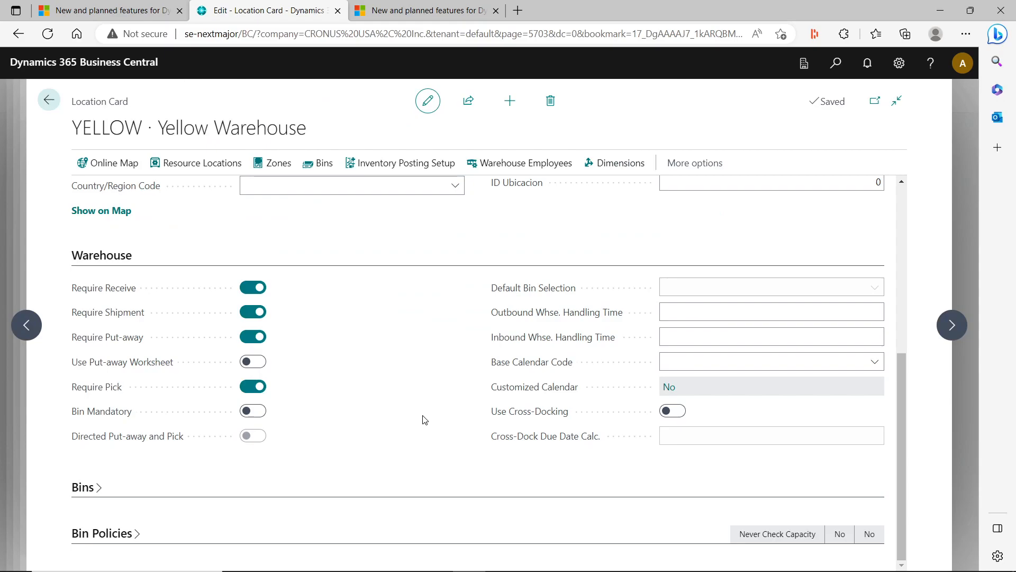
pyautogui.click(49, 100)
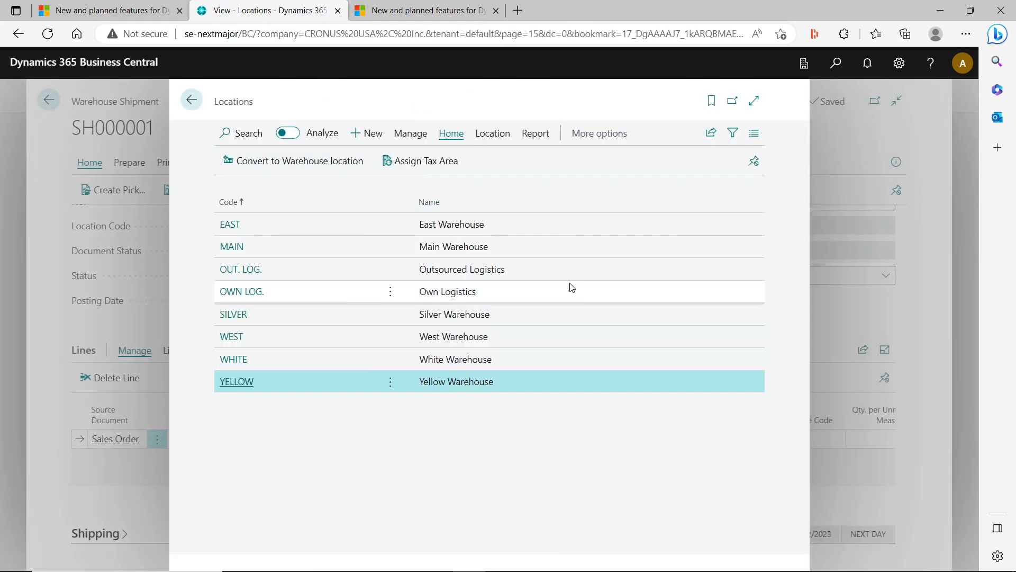
pyautogui.click(192, 100)
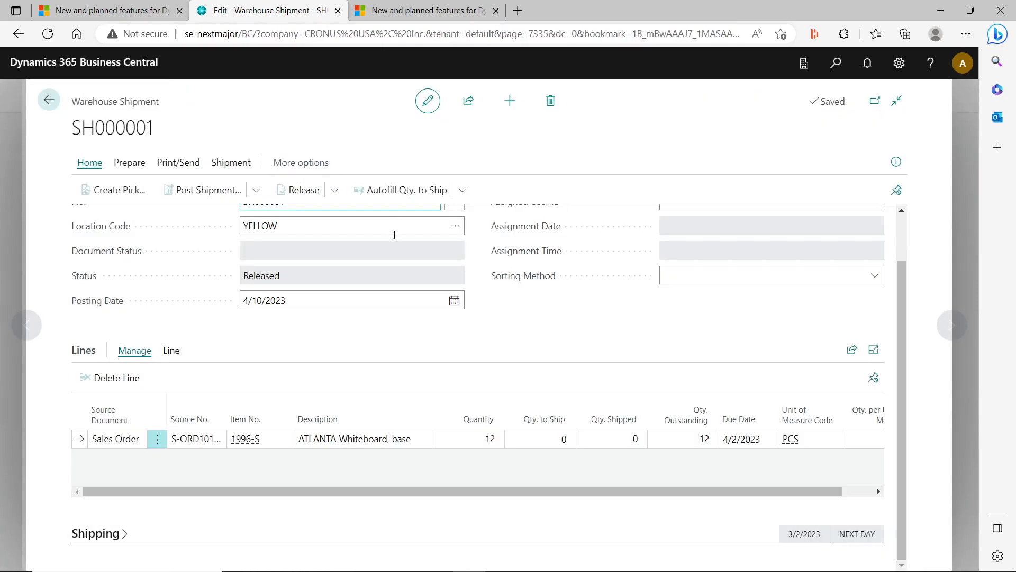
# From the item card of 1996-S, adjust its inventory at the YELLOW location to 100 PCS and return to the shipment.
pyautogui.scroll(1, 457, 345)
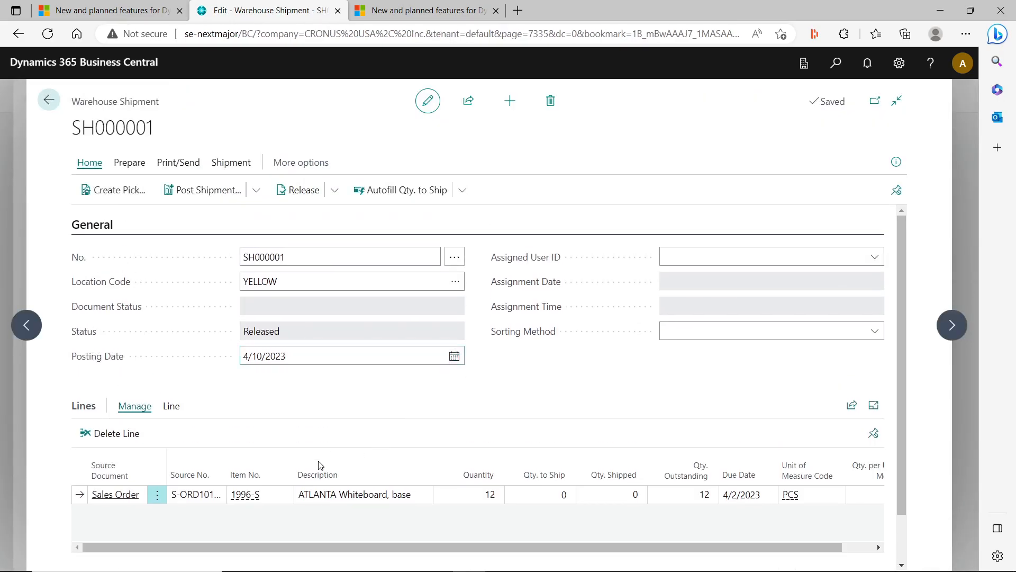
pyautogui.moveTo(247, 495)
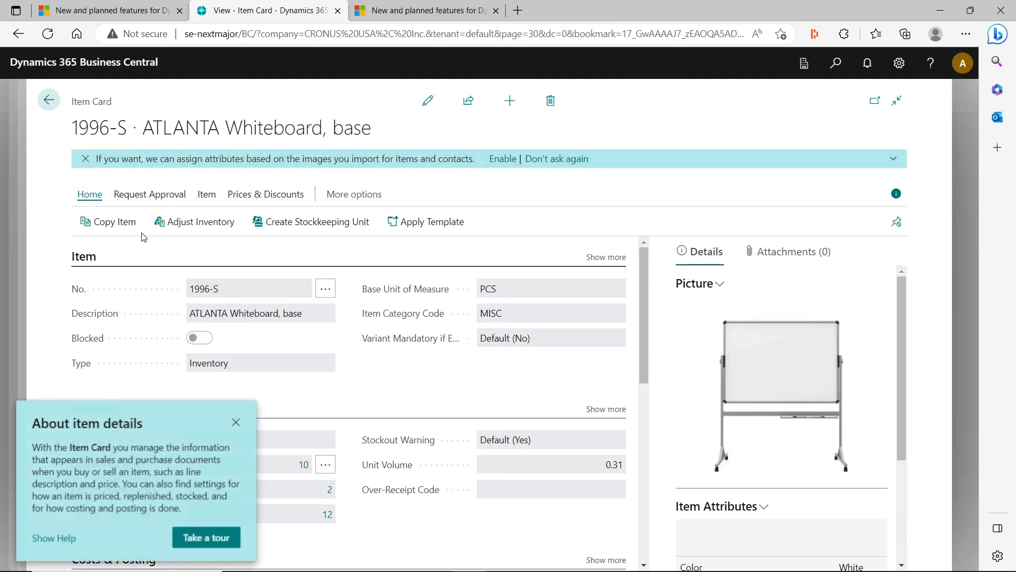
pyautogui.click(204, 222)
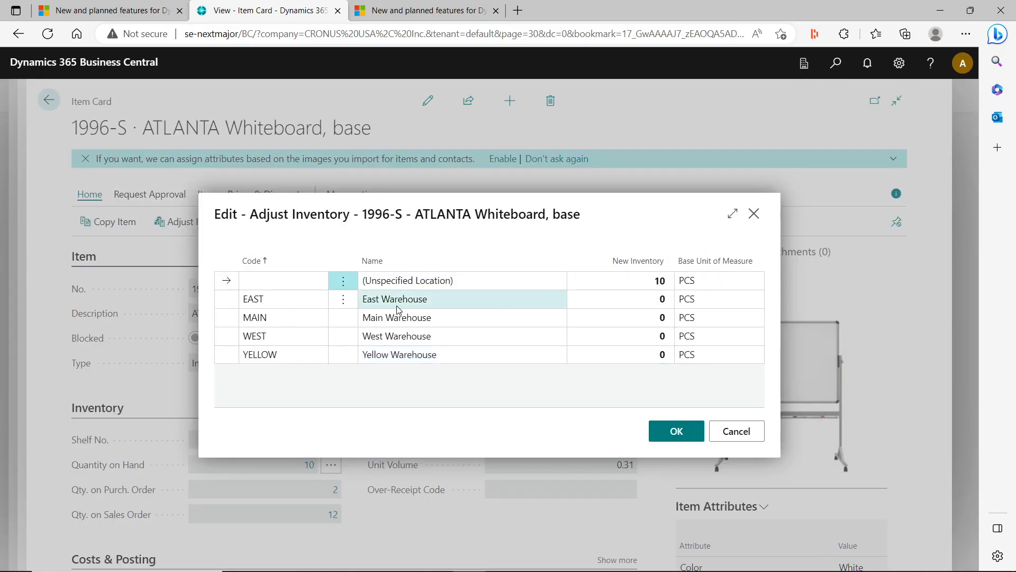
pyautogui.click(655, 352)
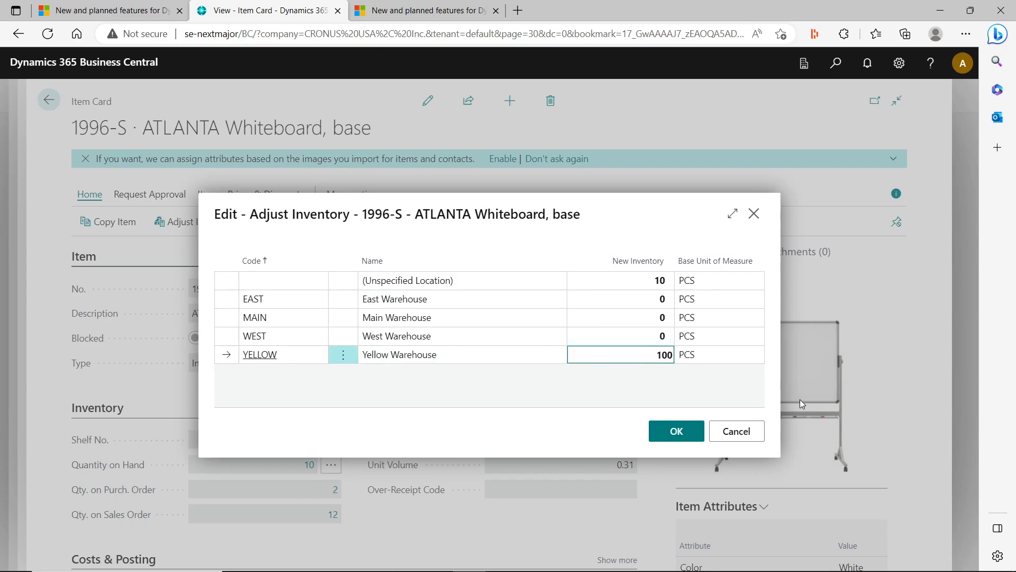
pyautogui.click(676, 431)
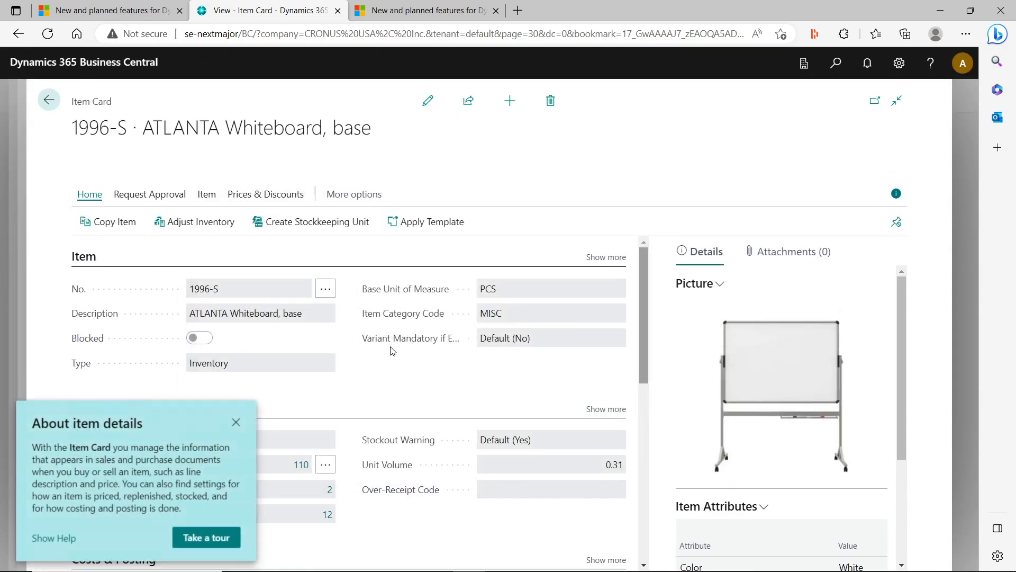
pyautogui.click(49, 100)
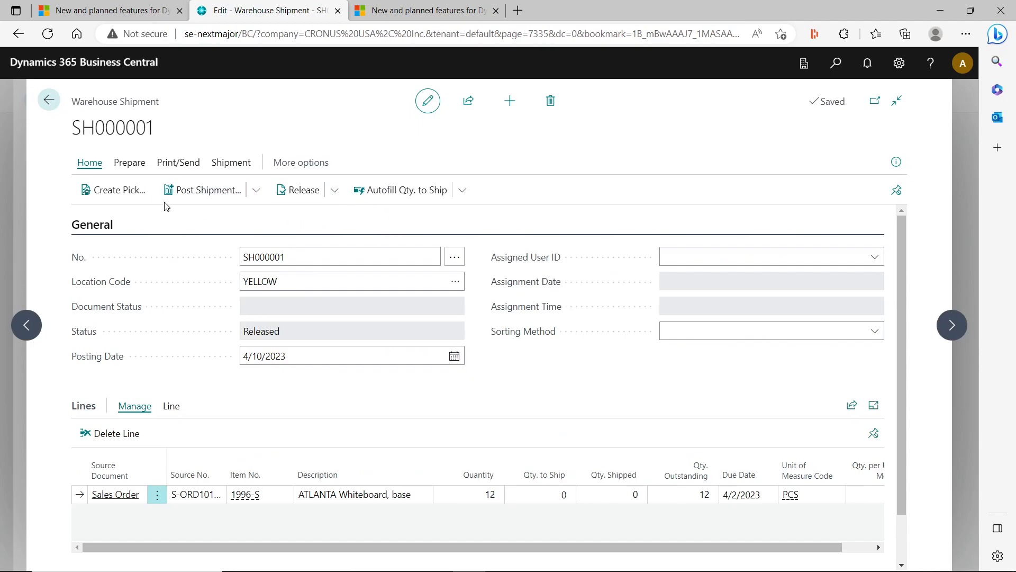
# Create a pick from the warehouse shipment with ADMIN as Assigned User ID and dismiss the message.
pyautogui.click(126, 190)
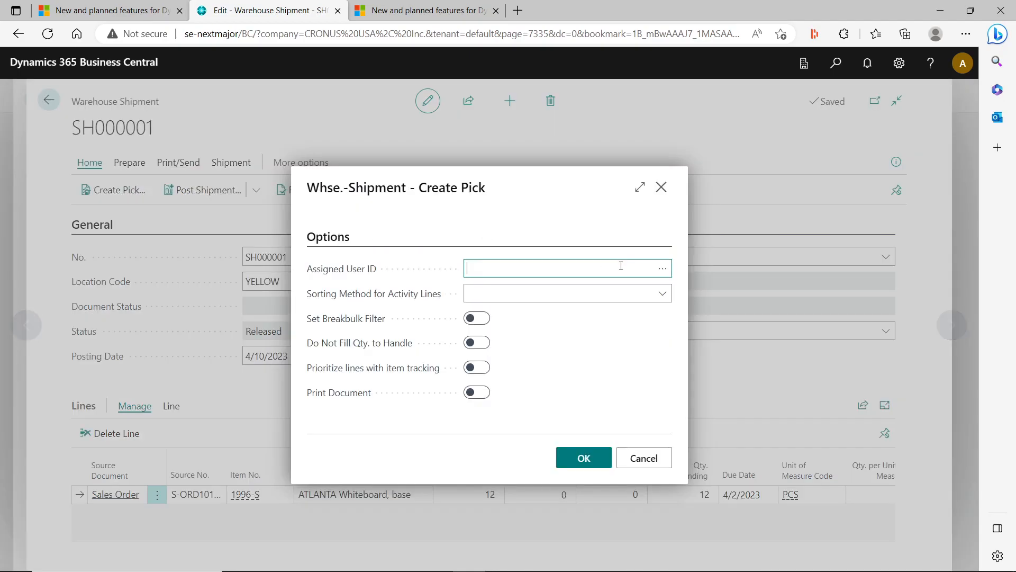
pyautogui.click(662, 269)
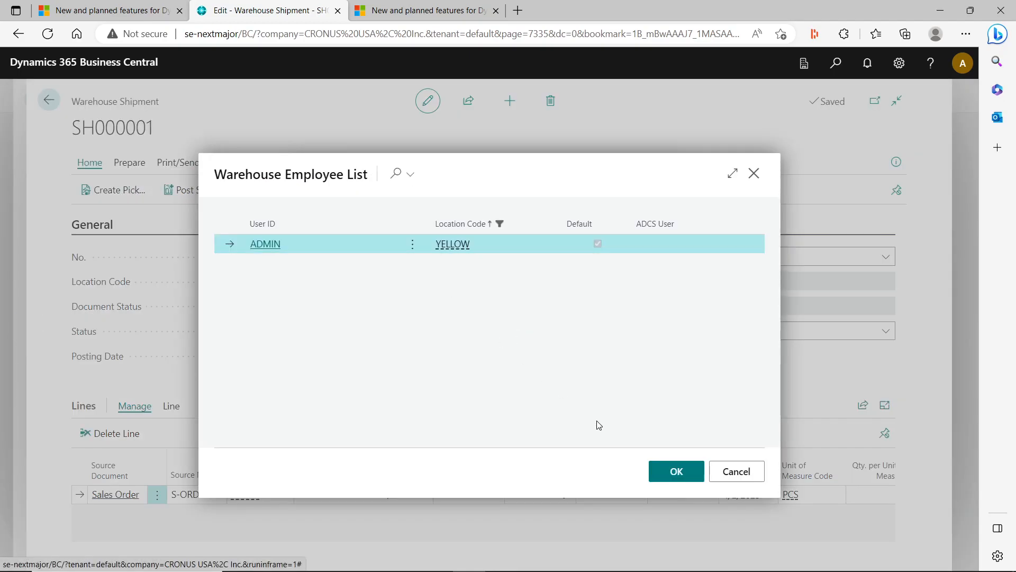
pyautogui.click(664, 473)
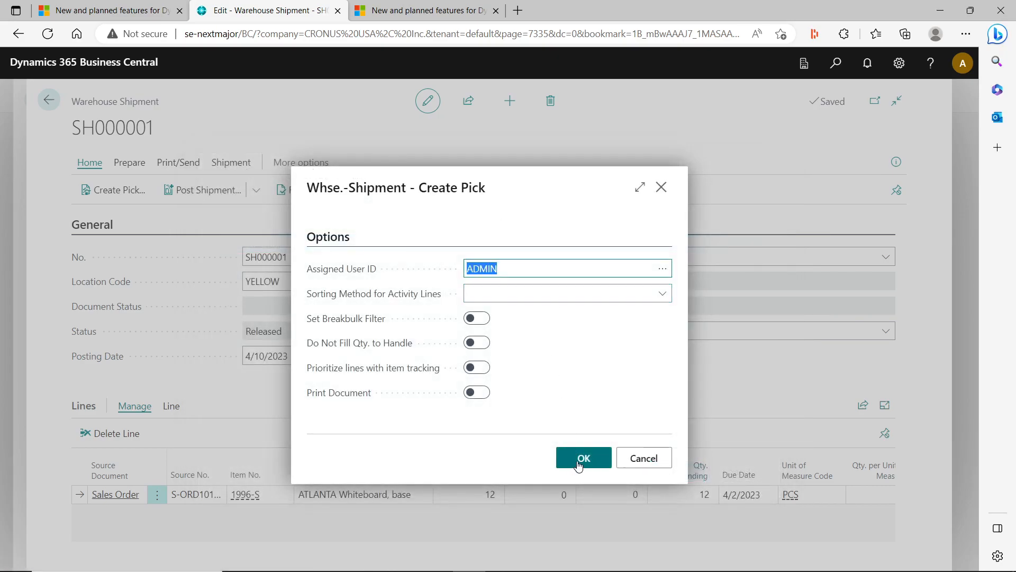
pyautogui.click(578, 465)
pyautogui.click(607, 356)
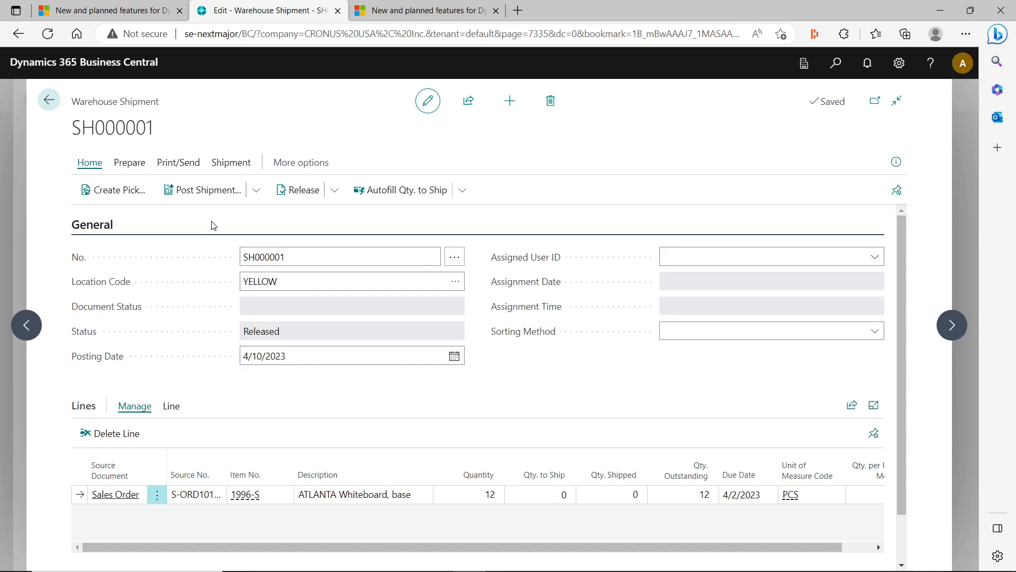
# Open the whiteboard's pick document from the shipment's pick lines, register the pick, and return to the shipment lines.
pyautogui.click(225, 168)
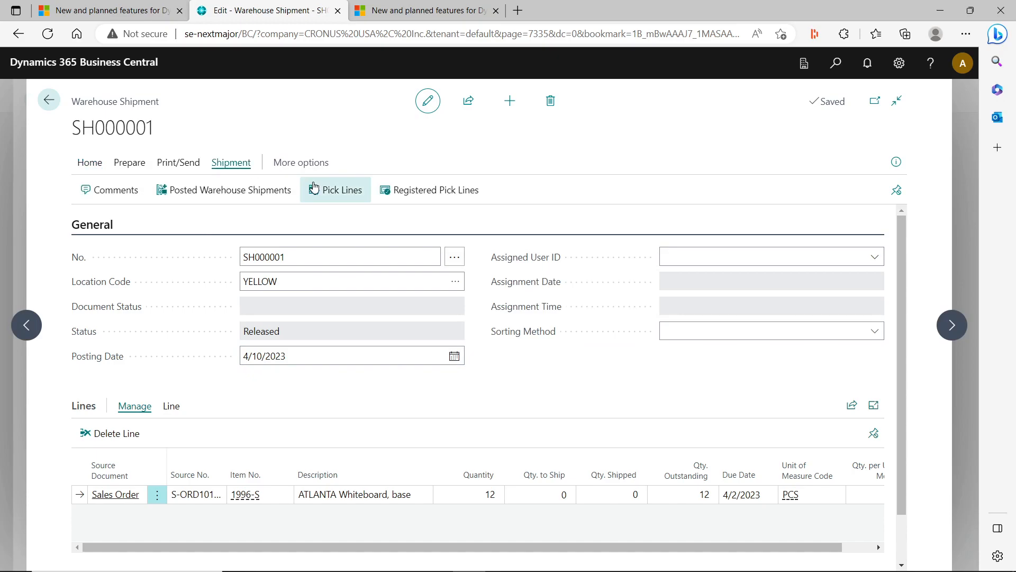
pyautogui.click(327, 194)
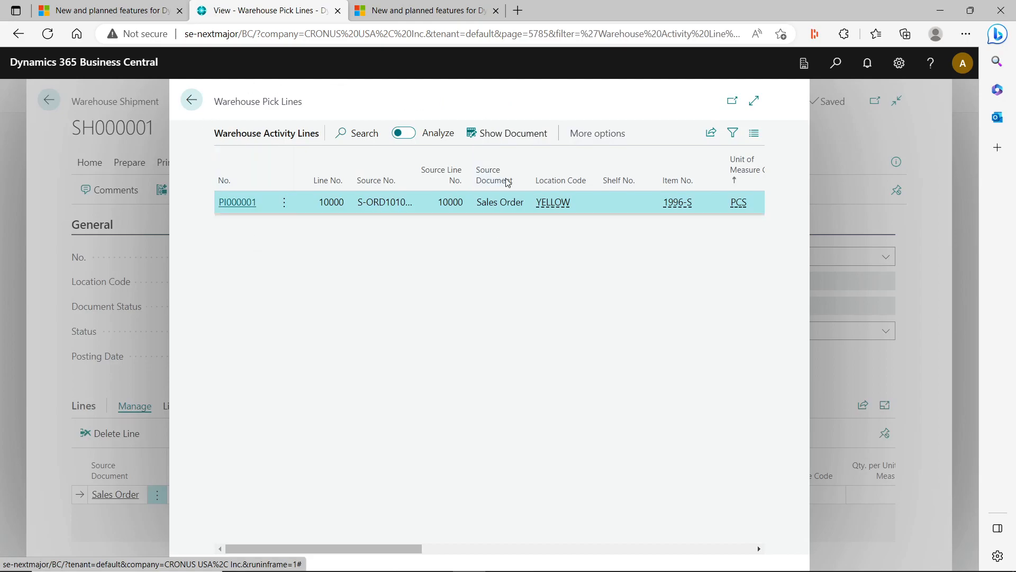
pyautogui.click(533, 138)
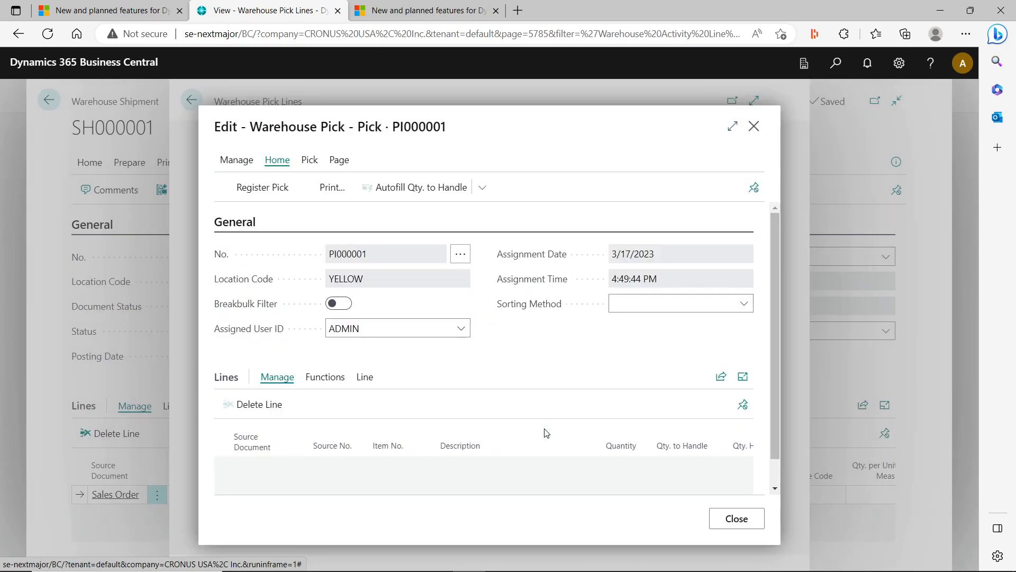
pyautogui.click(271, 190)
pyautogui.click(530, 363)
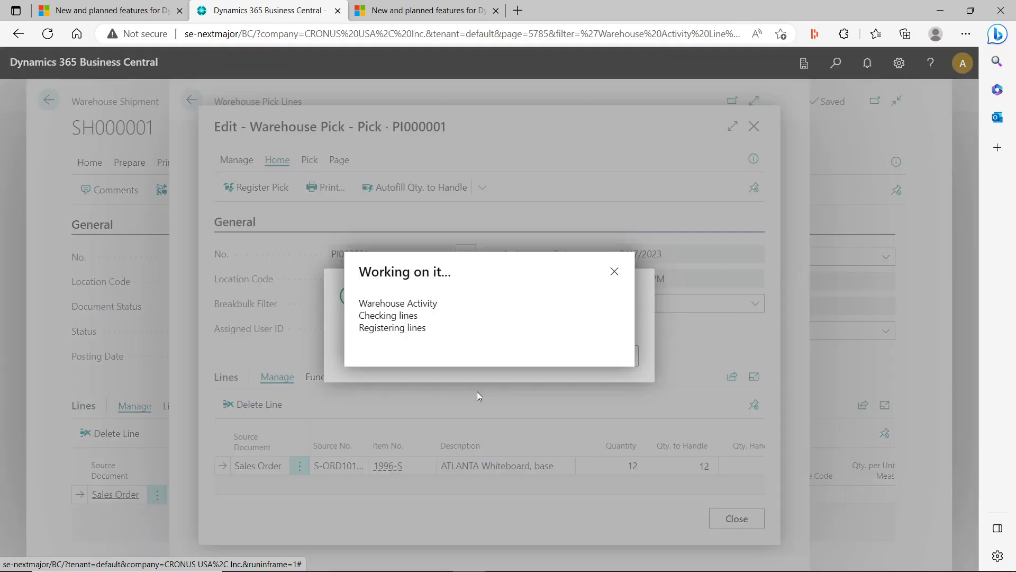
pyautogui.click(192, 101)
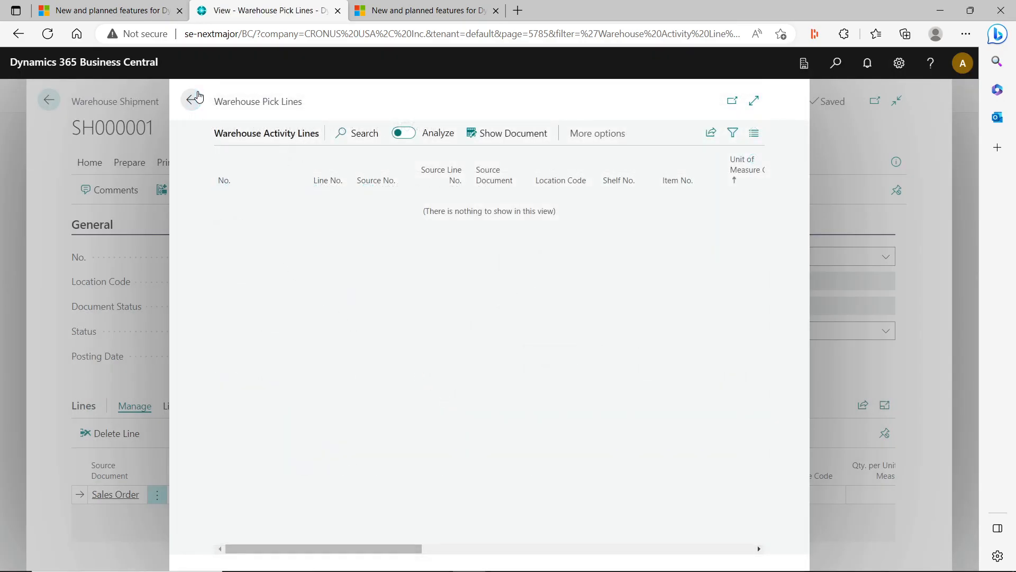
pyautogui.scroll(-1, 595, 334)
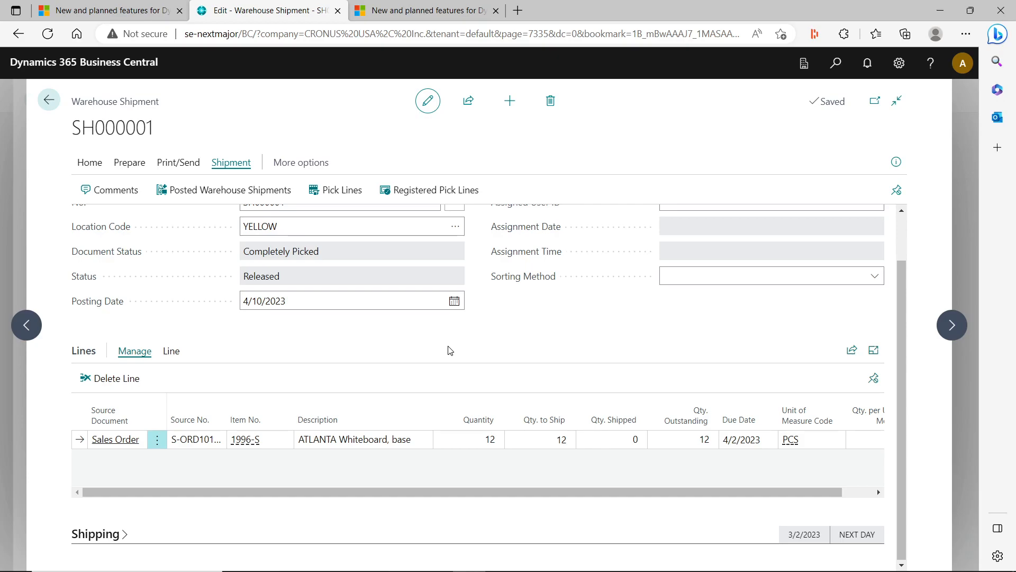
# Post the warehouse shipment for the whiteboard and dismiss the posting message.
pyautogui.scroll(1, 449, 352)
pyautogui.scroll(-1, 565, 359)
pyautogui.click(89, 164)
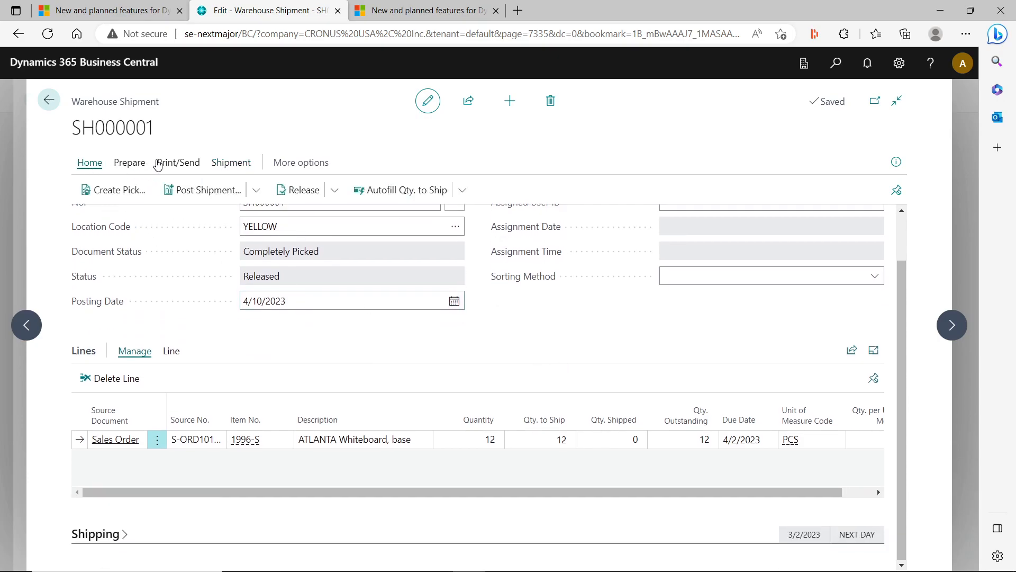
pyautogui.click(257, 192)
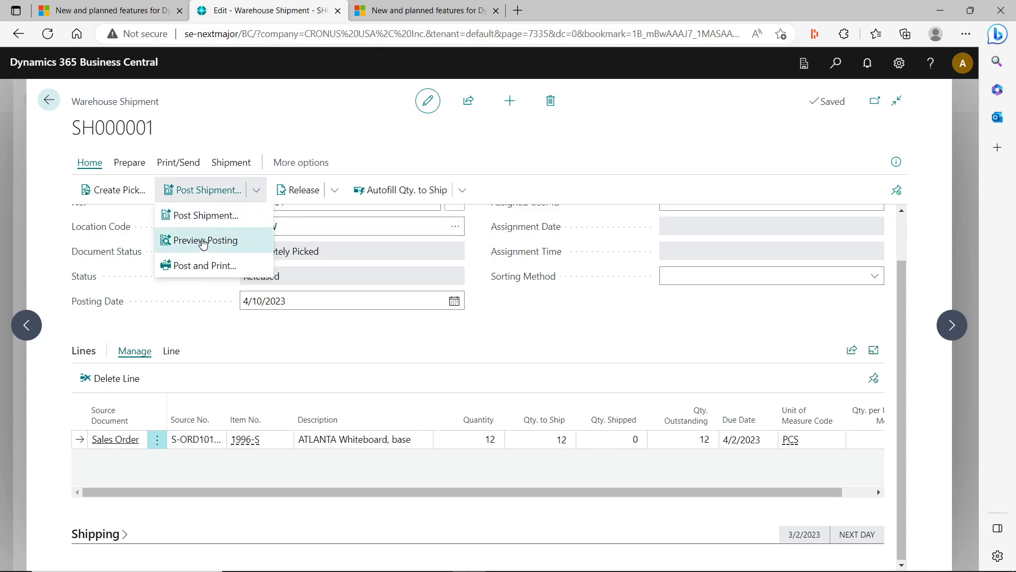
pyautogui.click(201, 222)
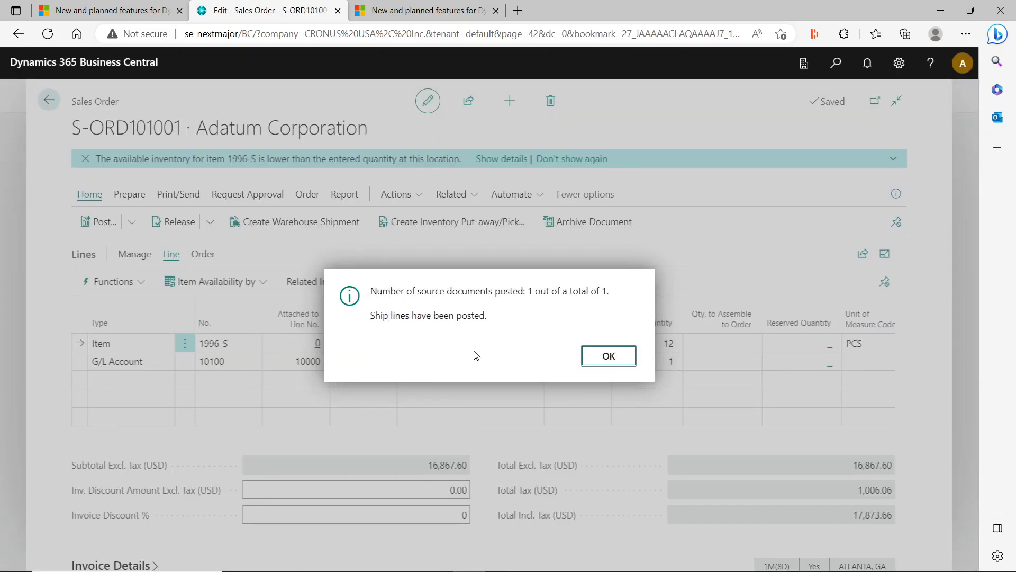
pyautogui.click(608, 356)
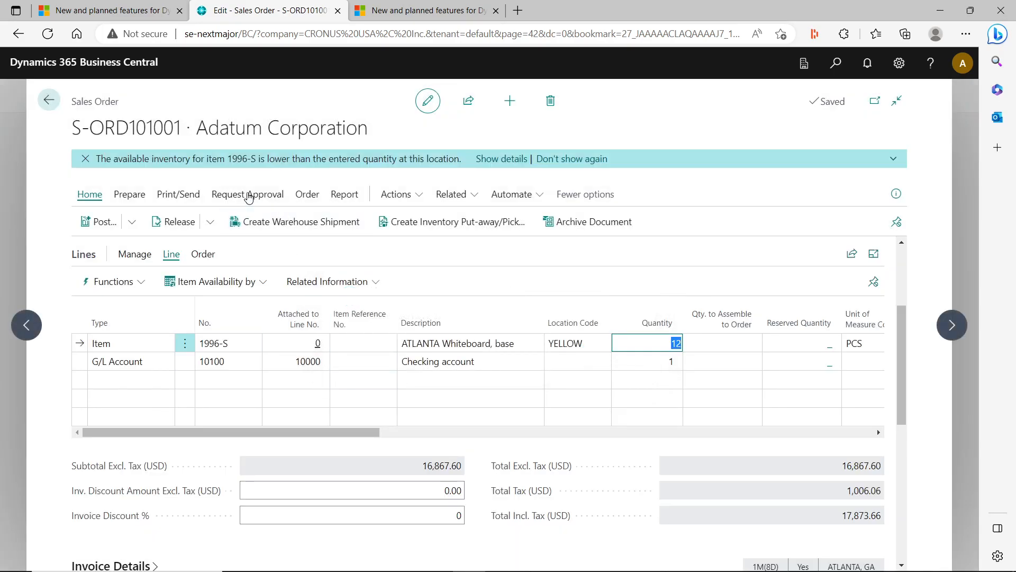
# Check the shipped and to-invoice quantities on the sales order's item and G/L account lines, and return to the sales orders list.
pyautogui.moveTo(268, 433); pyautogui.dragTo(548, 421)
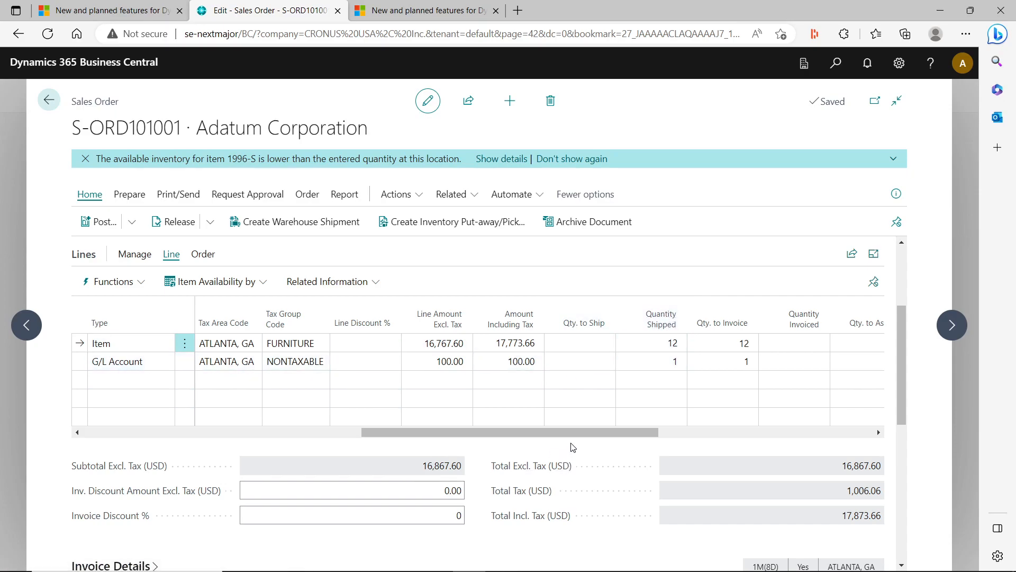
pyautogui.moveTo(571, 439); pyautogui.dragTo(136, 449)
pyautogui.moveTo(267, 433); pyautogui.dragTo(154, 452)
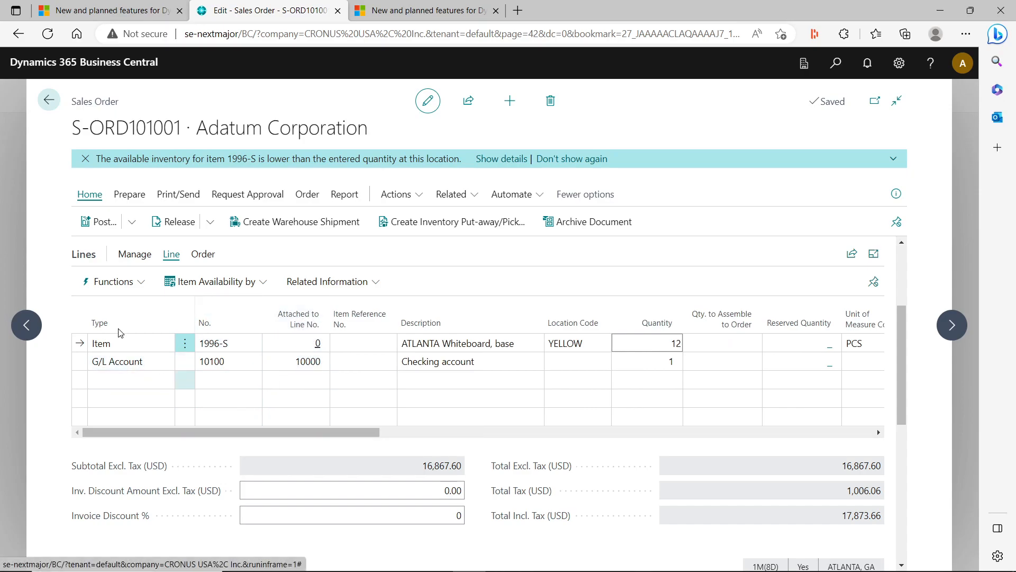
pyautogui.click(49, 100)
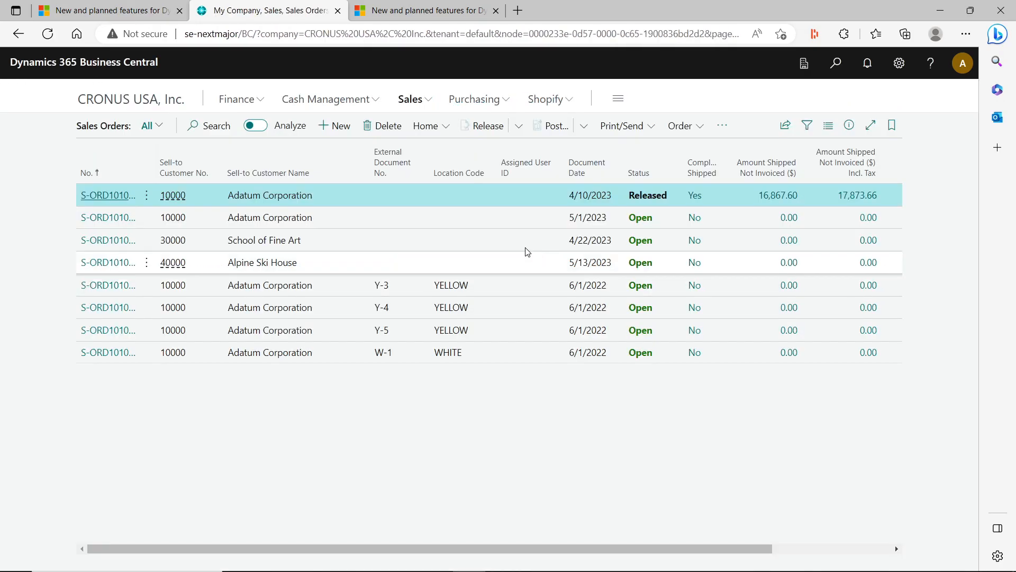
# Switch to the Microsoft release plan, read the "Shopify connector becomes extensible" feature details, and return to the planned features list.
pyautogui.click(429, 13)
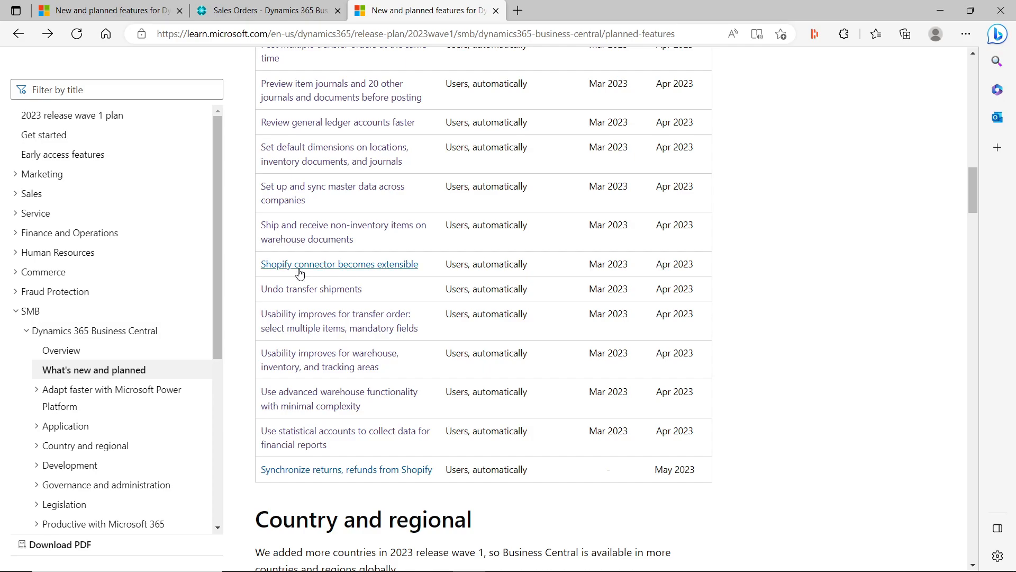
pyautogui.click(391, 266)
pyautogui.scroll(-8, 563, 368)
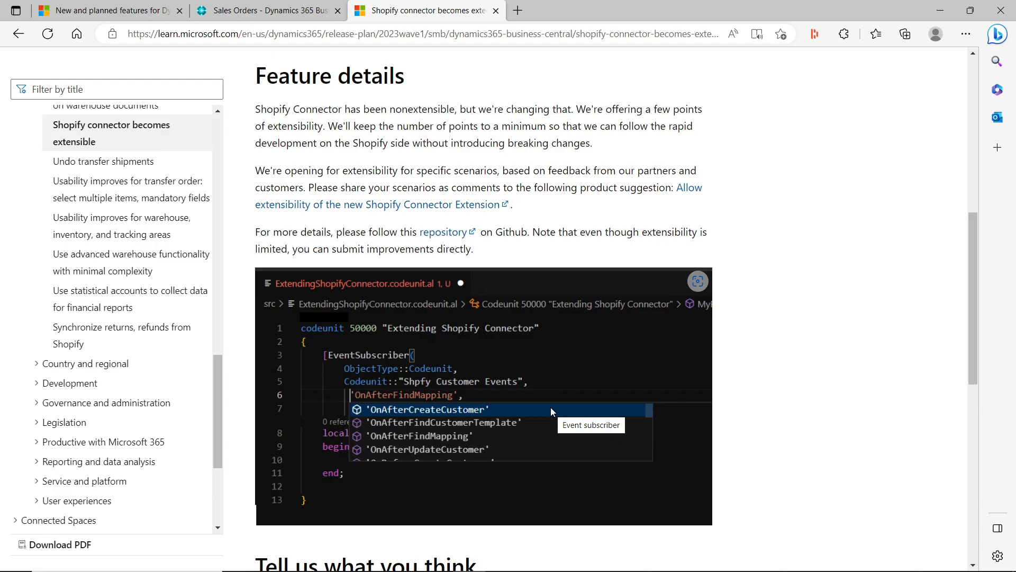
pyautogui.moveTo(398, 127); pyautogui.dragTo(547, 126)
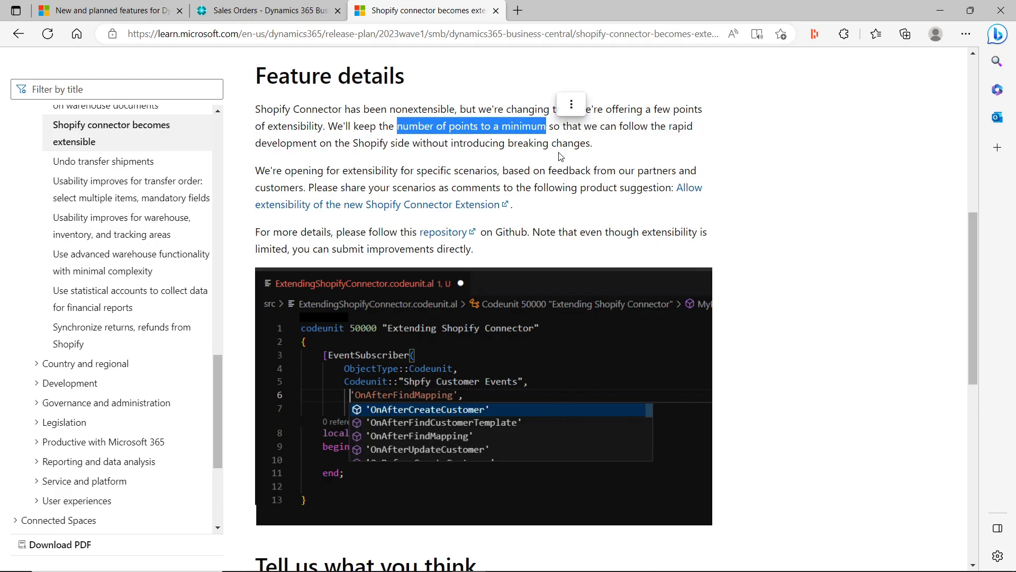
pyautogui.scroll(-4, 757, 411)
pyautogui.scroll(5, 752, 413)
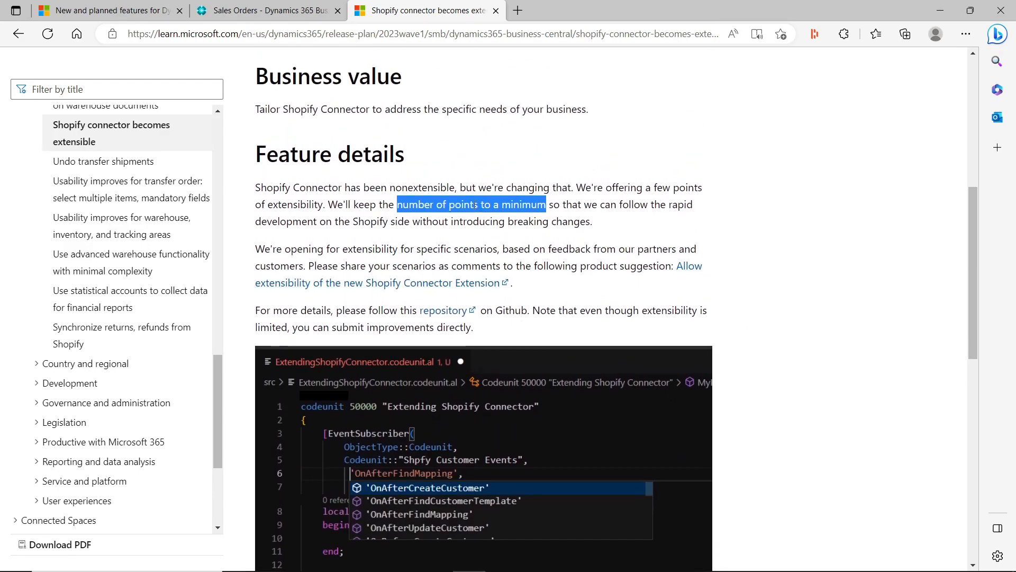
pyautogui.scroll(-3, 594, 281)
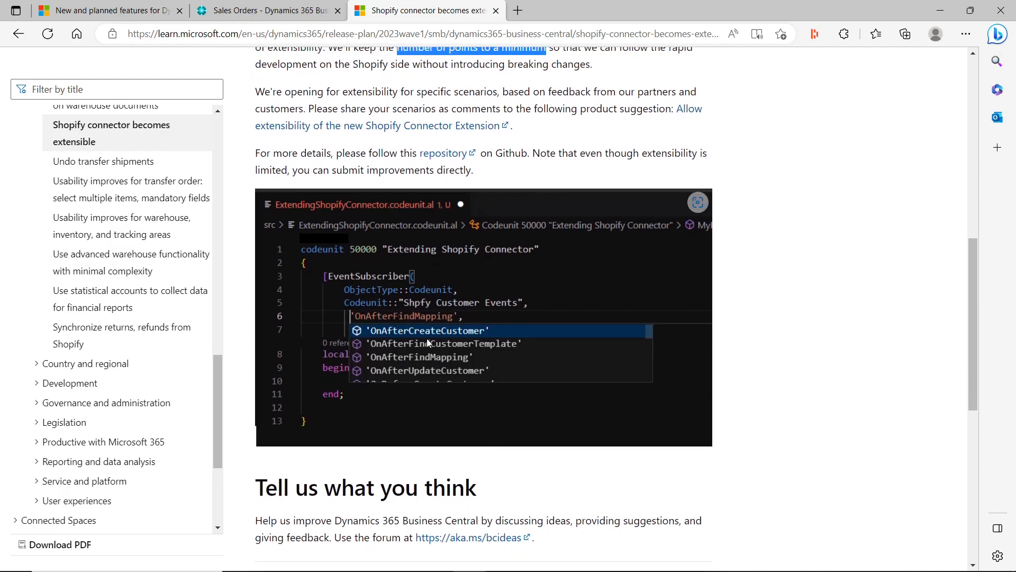
pyautogui.scroll(4, 818, 337)
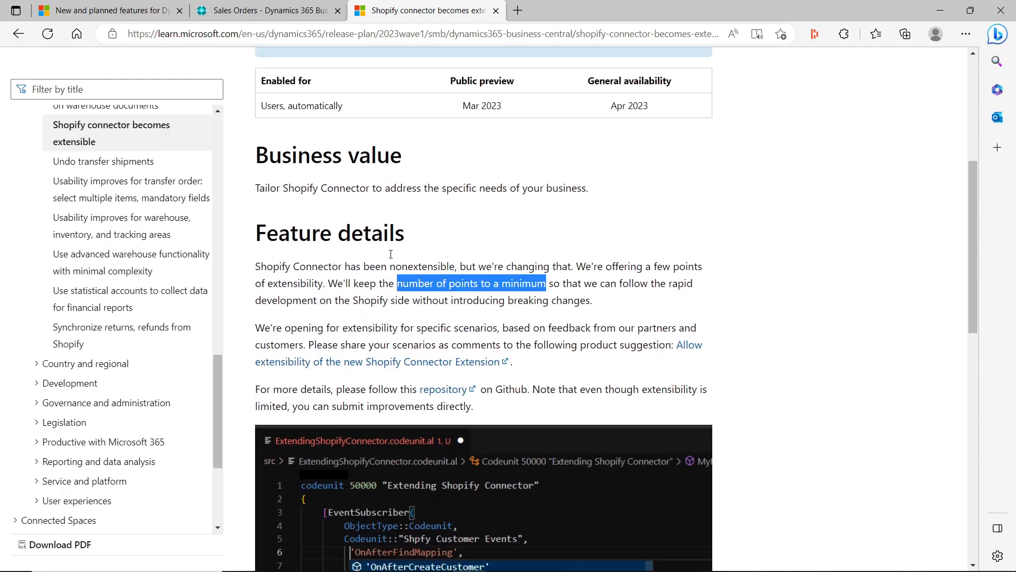
pyautogui.click(18, 34)
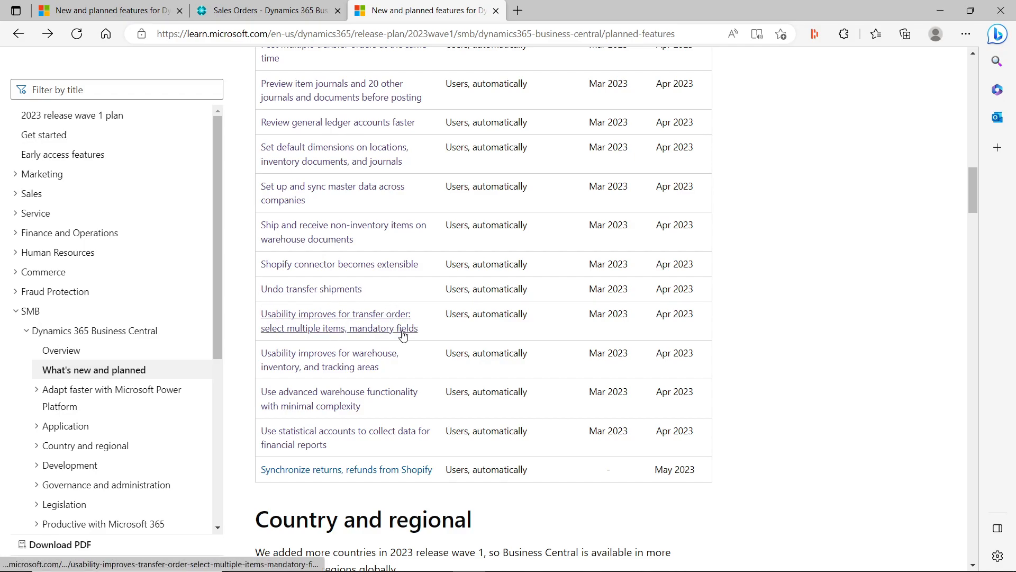
# Switch back to Business Central and open transfer order 1003 from the transfer orders list.
pyautogui.scroll(-1, 455, 405)
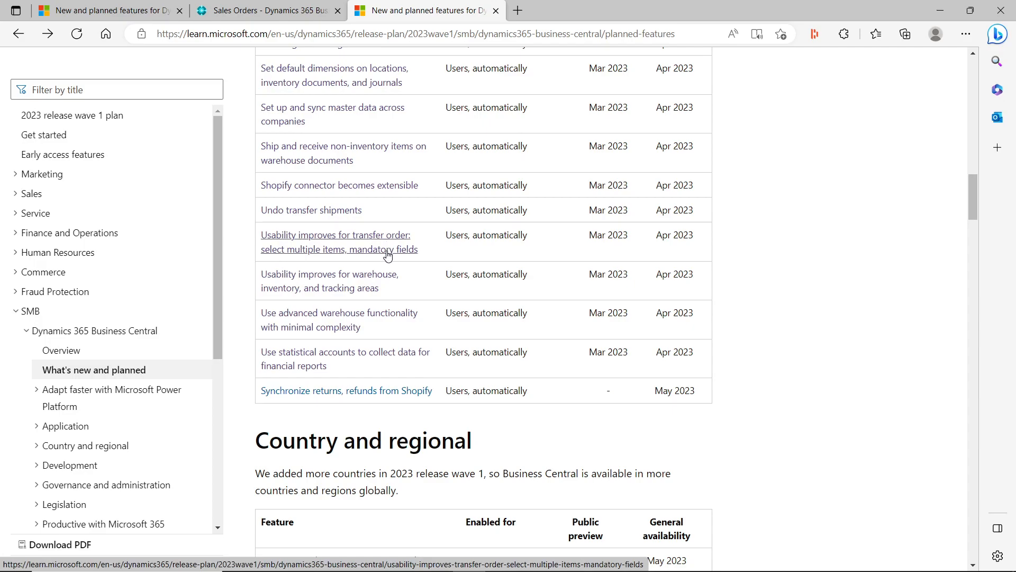
pyautogui.click(262, 11)
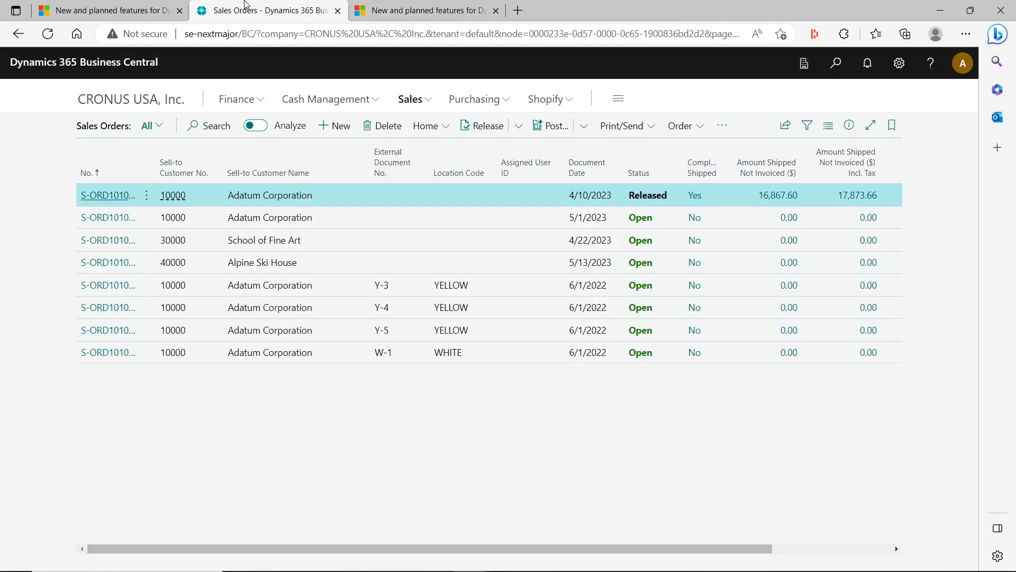
pyautogui.click(136, 96)
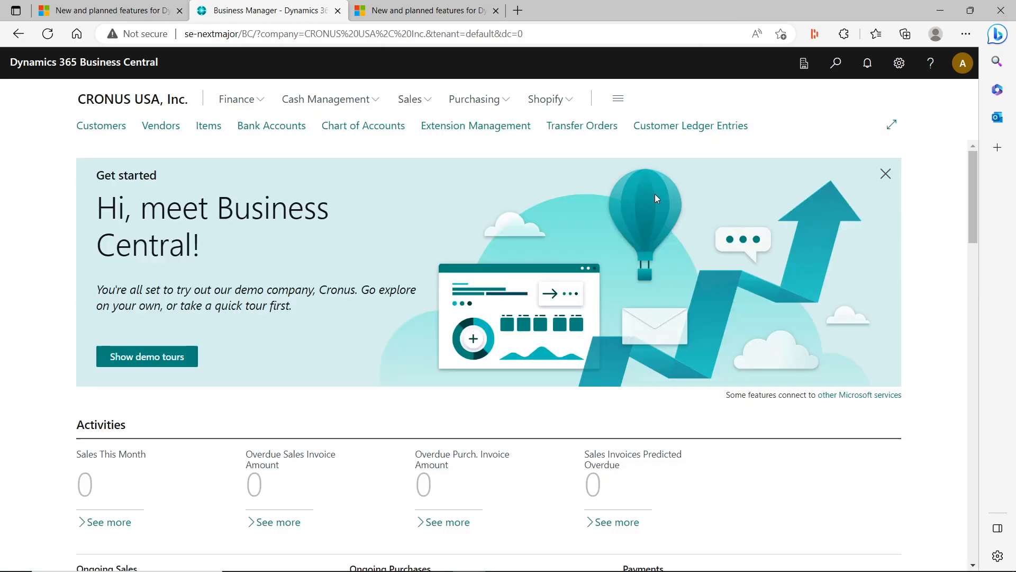
pyautogui.click(586, 130)
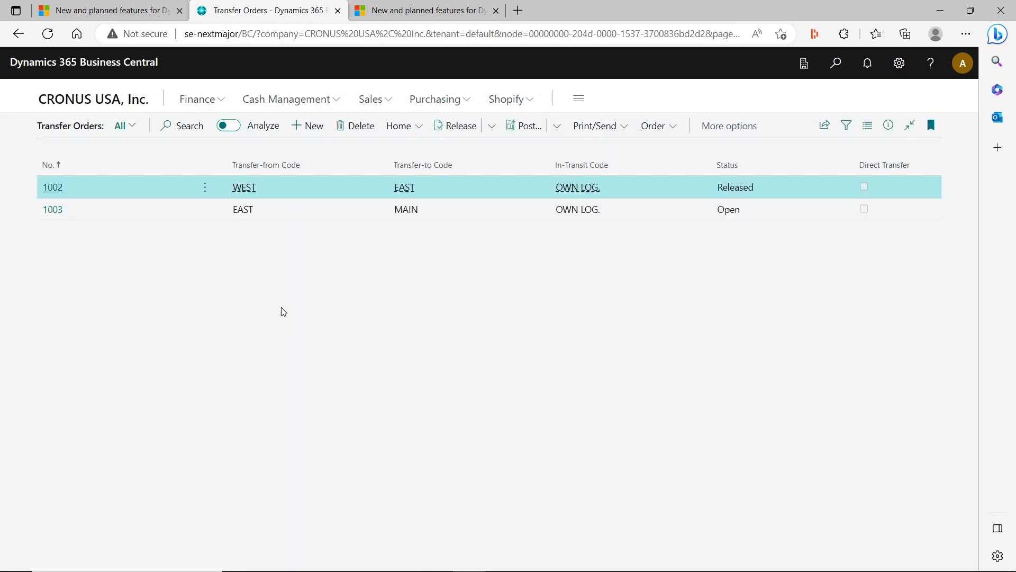
pyautogui.click(55, 212)
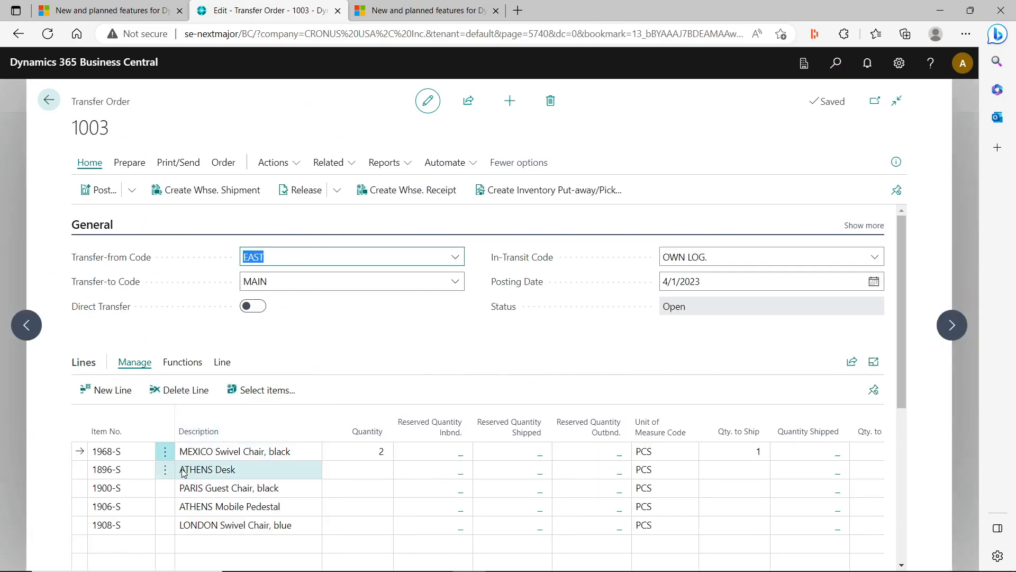
# Delete the transfer order lines for items 1896-S, 1900-S, 1906-S and 1908-S.
pyautogui.click(166, 472)
pyautogui.click(140, 541)
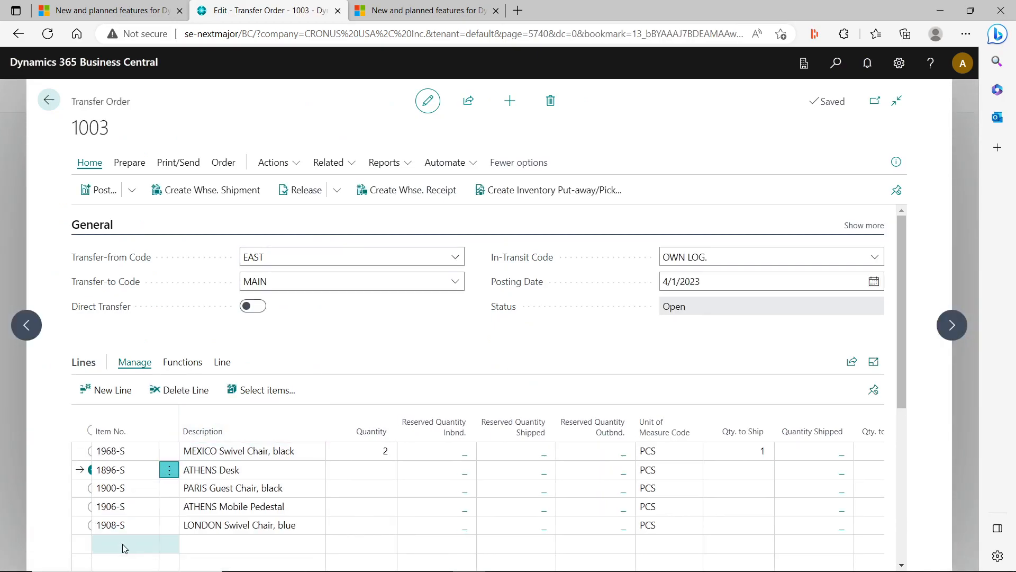
pyautogui.keyDown('shift'); pyautogui.click(99, 525); pyautogui.keyUp('shift')
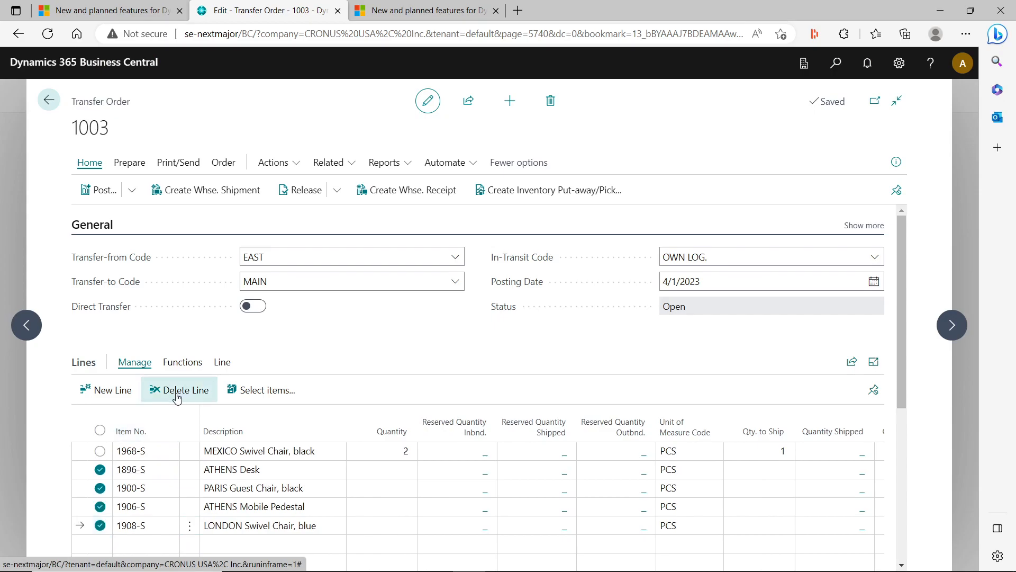
pyautogui.click(179, 390)
pyautogui.click(548, 356)
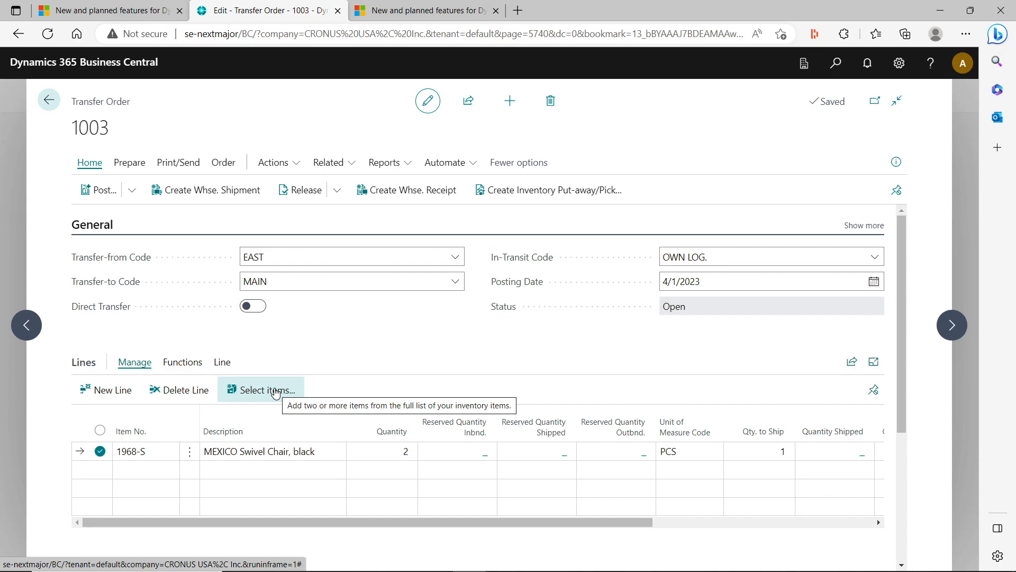
# Add items 1896-S, 1900-S, 1906-S and 1908-S to the transfer order together using Select items, and return to the transfer orders list.
pyautogui.click(275, 392)
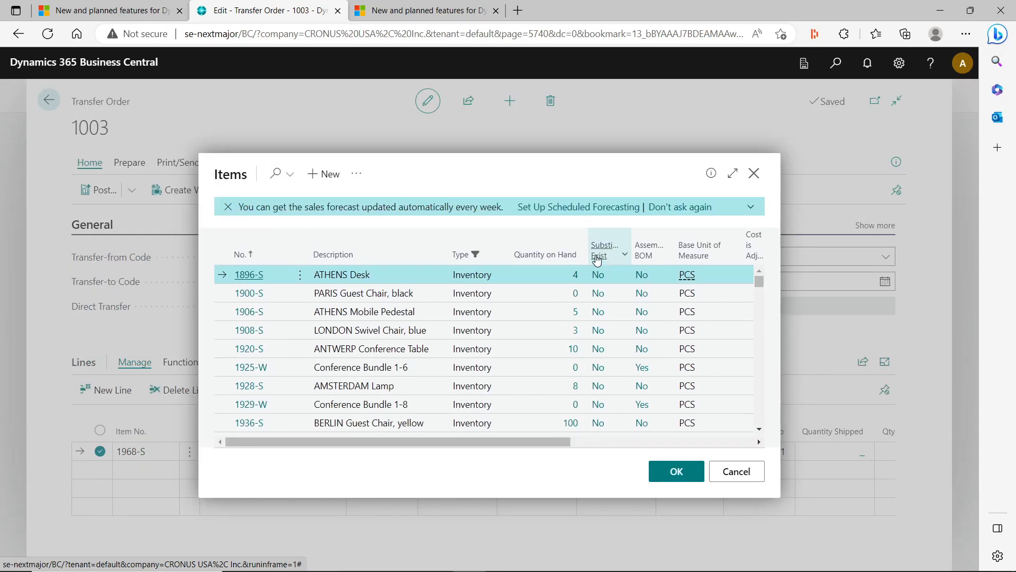
pyautogui.click(300, 275)
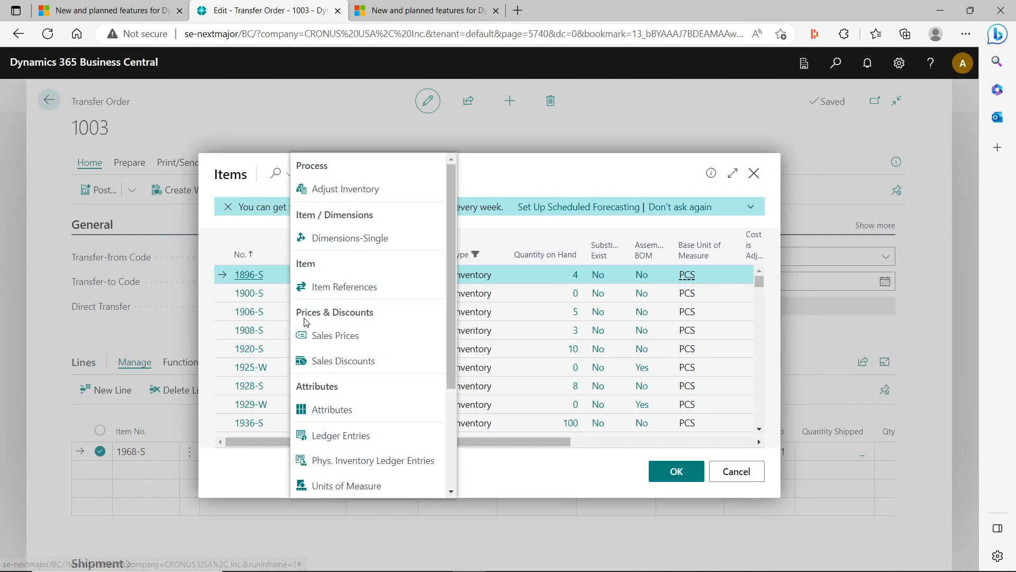
pyautogui.scroll(-3, 360, 424)
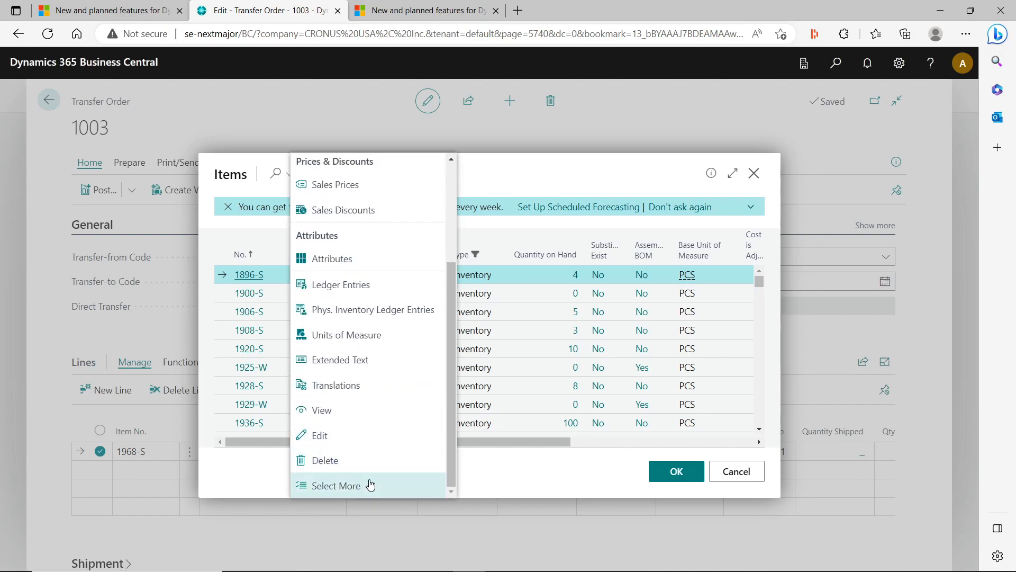
pyautogui.click(369, 546)
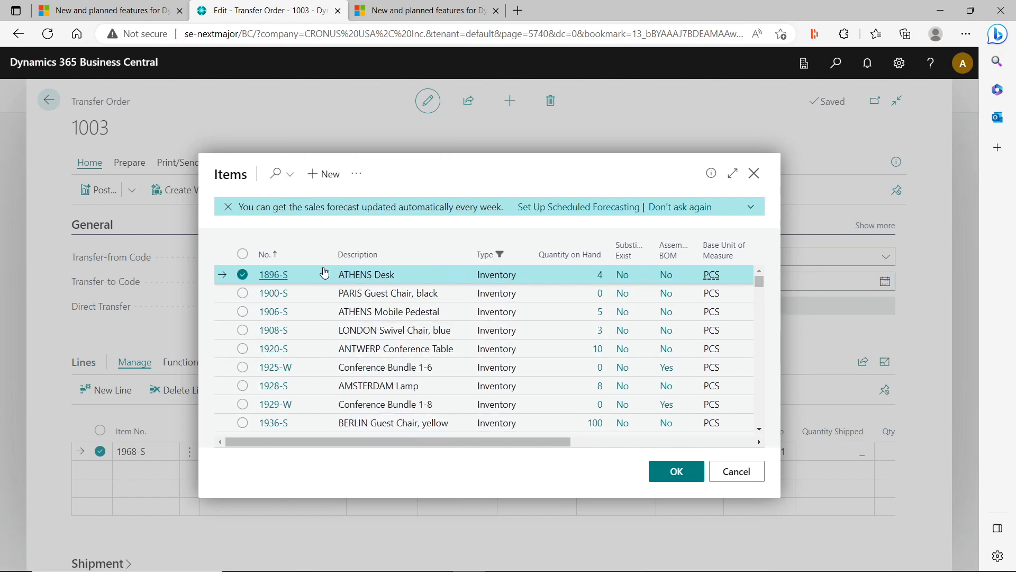
pyautogui.keyDown('shift'); pyautogui.click(246, 328); pyautogui.keyUp('shift')
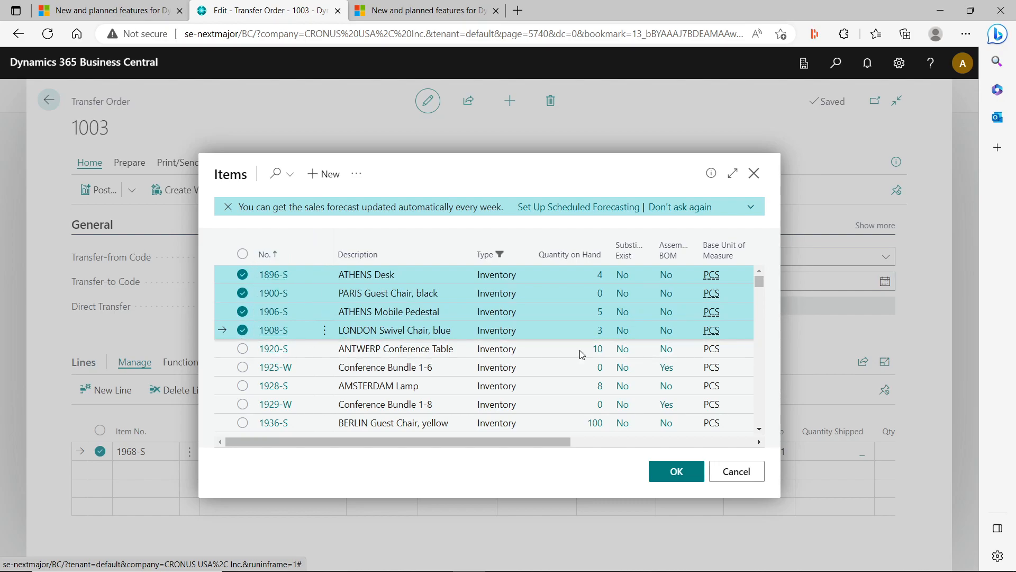
pyautogui.click(688, 471)
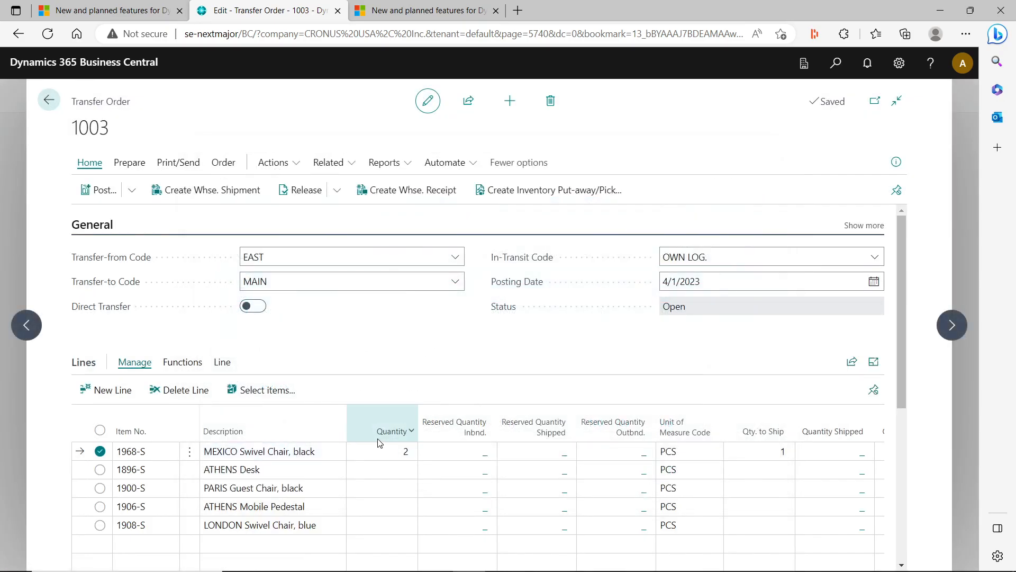
pyautogui.scroll(-1, 181, 473)
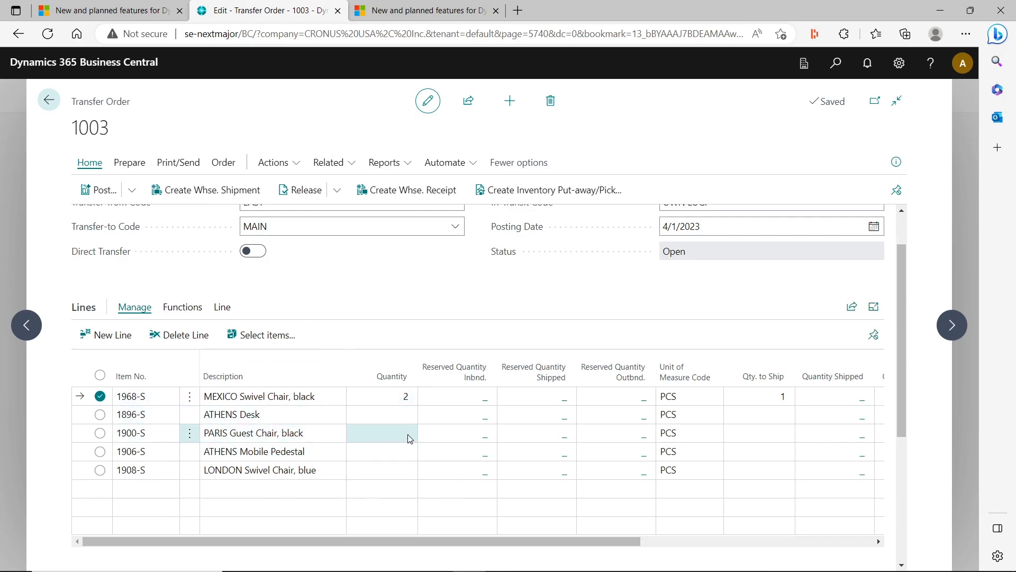
pyautogui.click(48, 101)
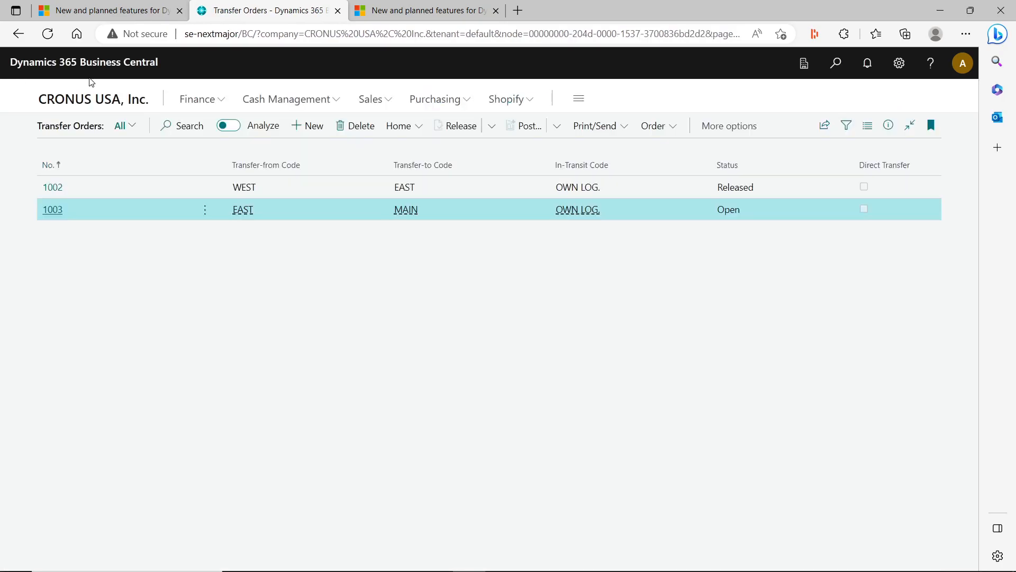
# Switch to the release plan and review the "Use statistical accounts to collect data for financial reports" entry and its preview date.
pyautogui.click(90, 11)
pyautogui.click(434, 10)
pyautogui.scroll(-1, 383, 433)
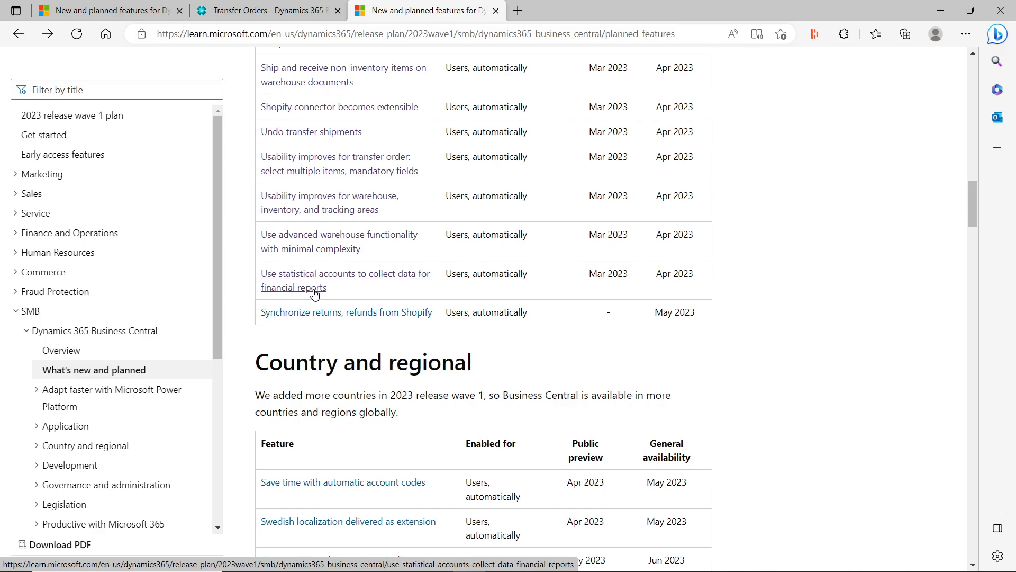
pyautogui.moveTo(589, 273); pyautogui.dragTo(630, 281)
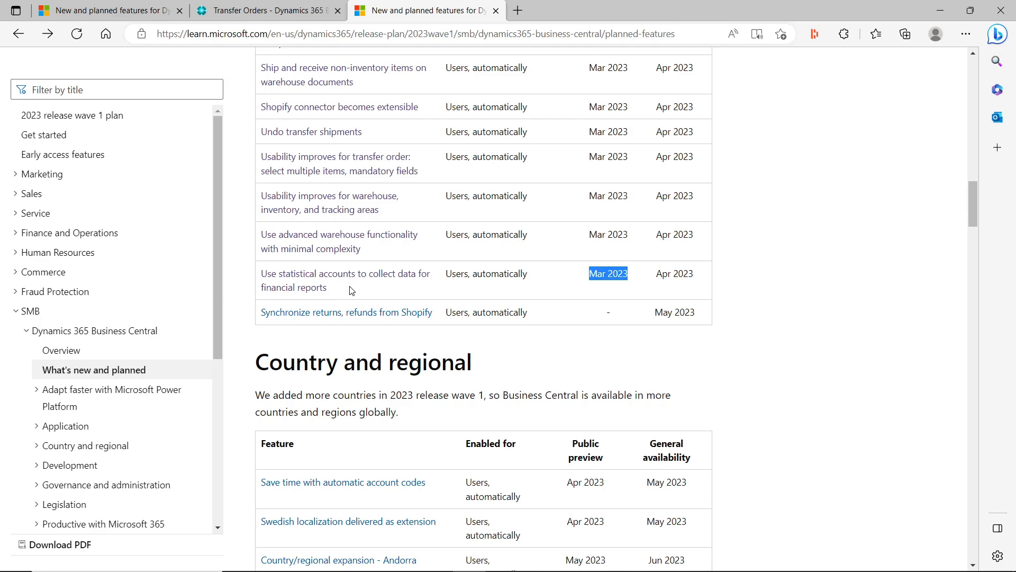
# Return to Business Central, search for "statistical" and open the Statistical Accounts list.
pyautogui.click(285, 9)
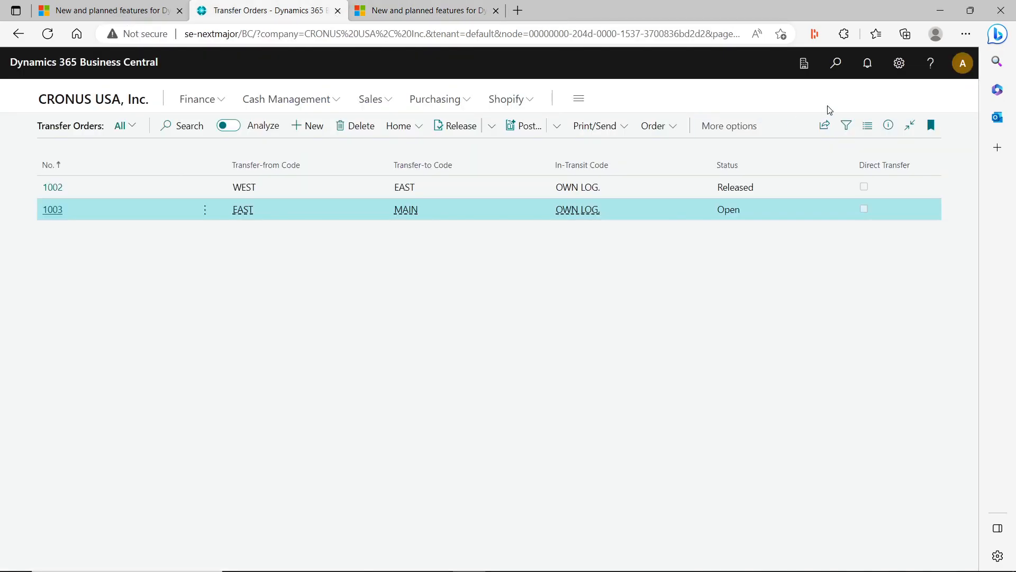
pyautogui.click(836, 63)
pyautogui.write('statistical')
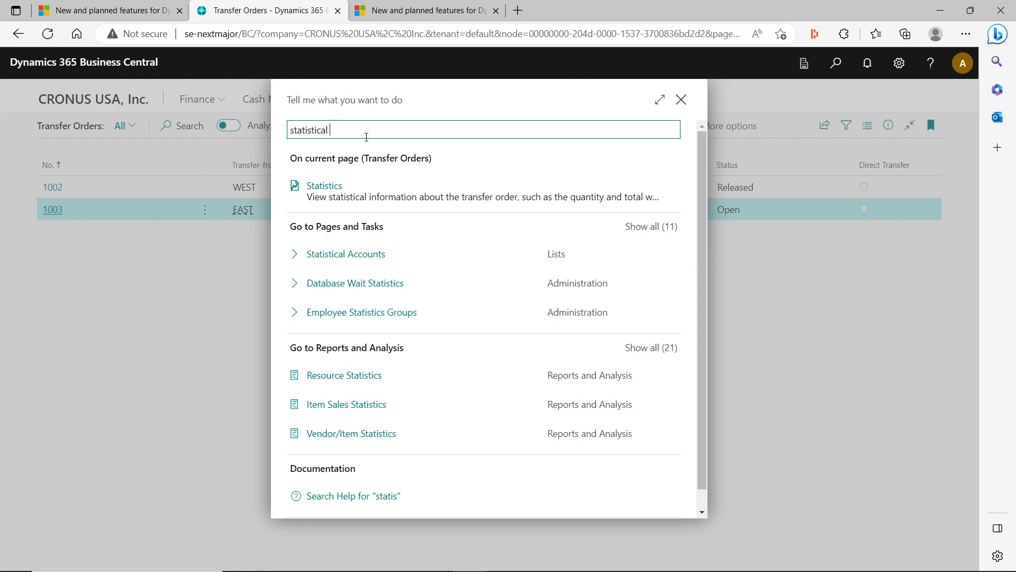
pyautogui.click(366, 254)
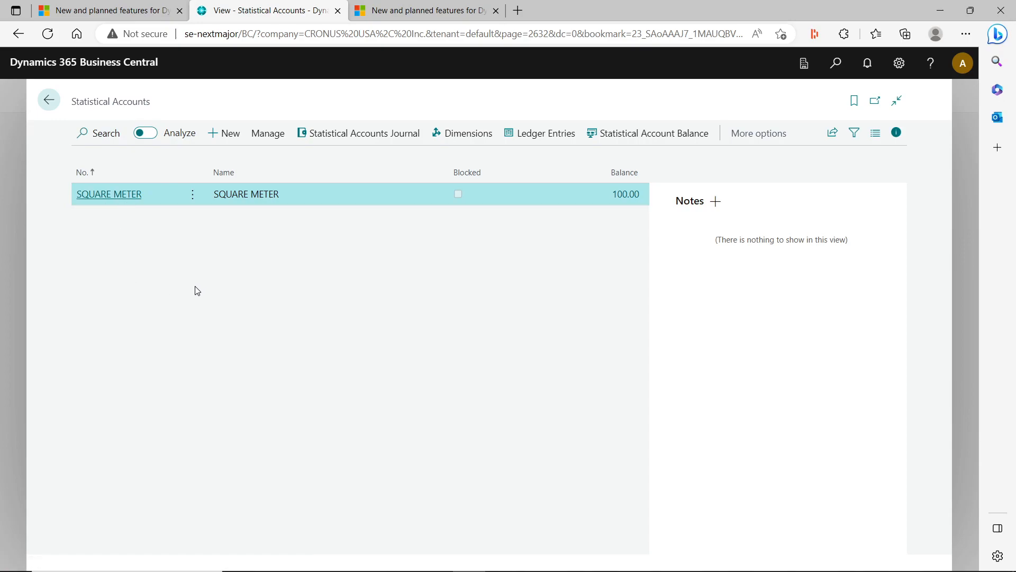
# Hide the details pane of the Statistical Accounts list and view the account journal and the SQUARE METER ledger entries.
pyautogui.click(896, 133)
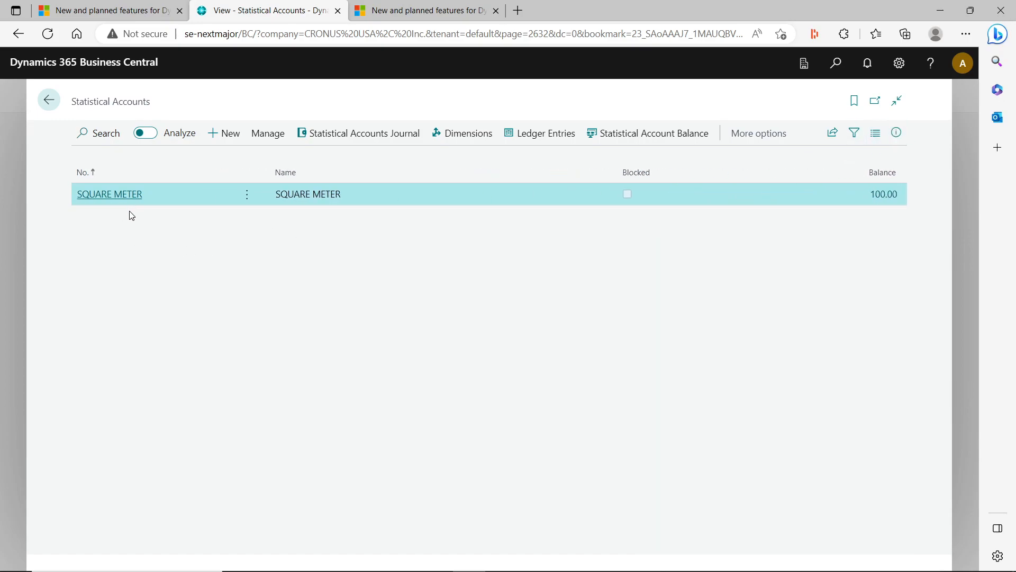
pyautogui.click(392, 133)
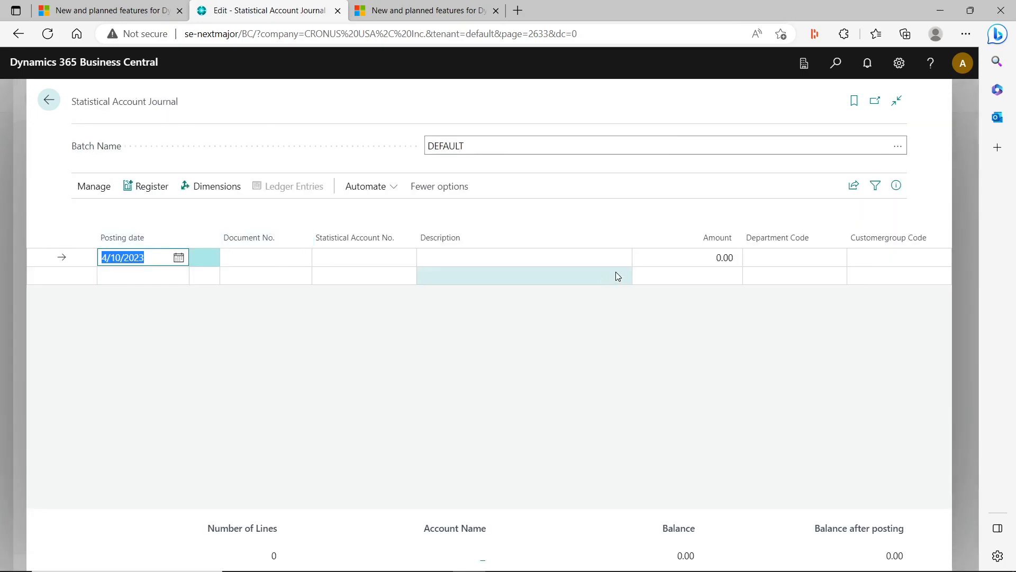
pyautogui.click(48, 102)
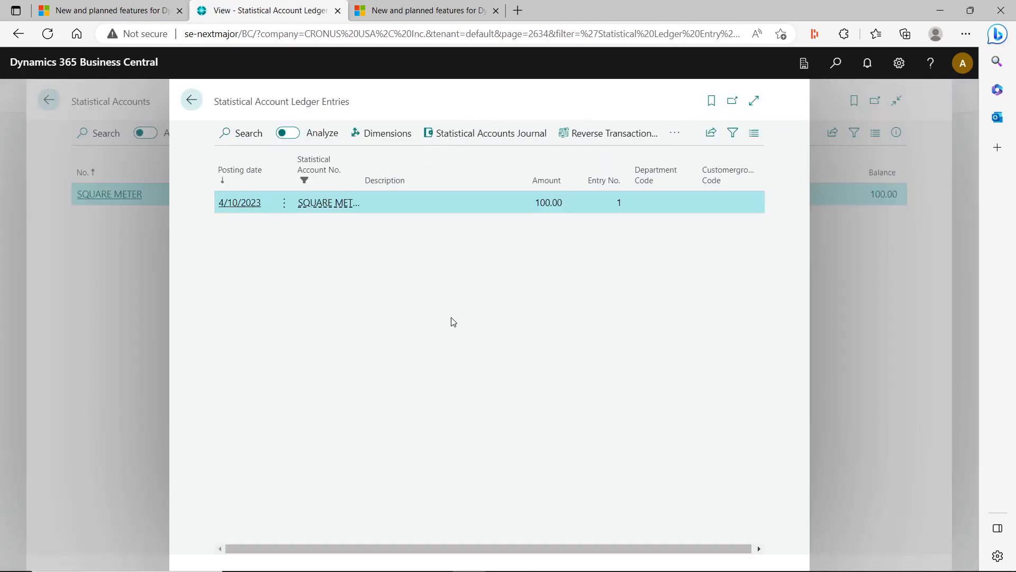
pyautogui.click(194, 100)
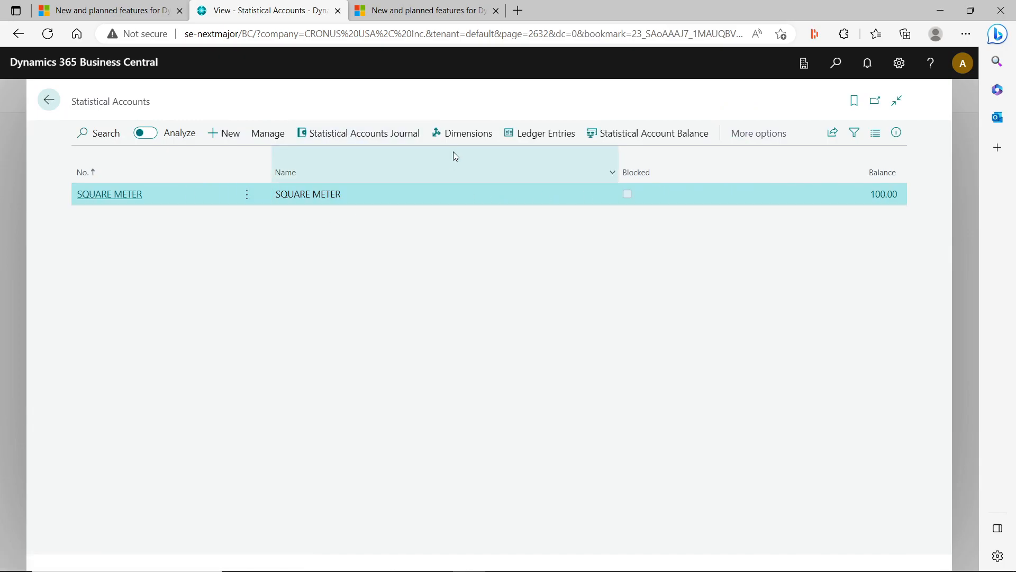
# Open the Statistical Account Journal to examine the Amount column of its DEFAULT batch, and return to the Statistical Accounts list.
pyautogui.click(404, 138)
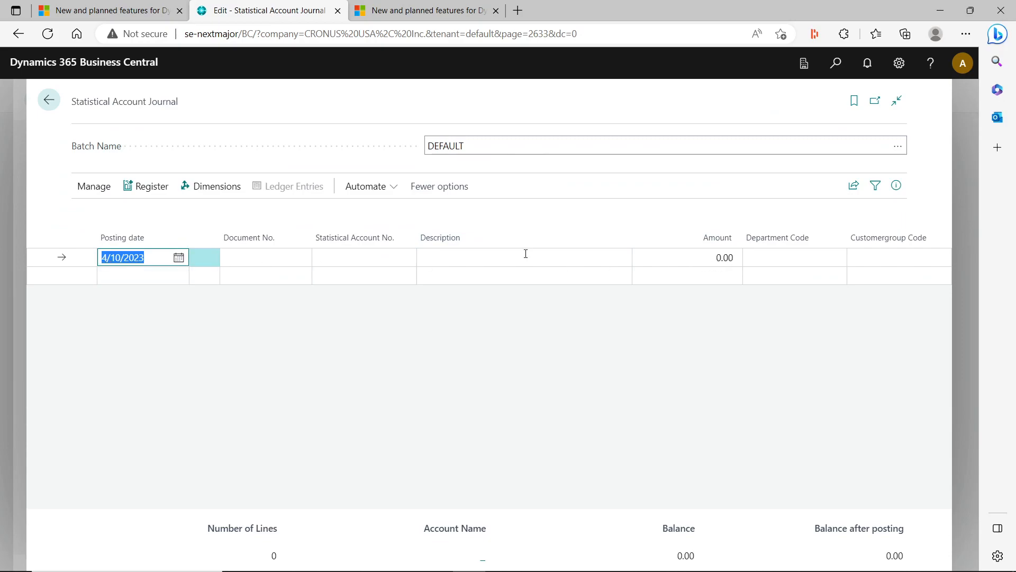
pyautogui.click(690, 260)
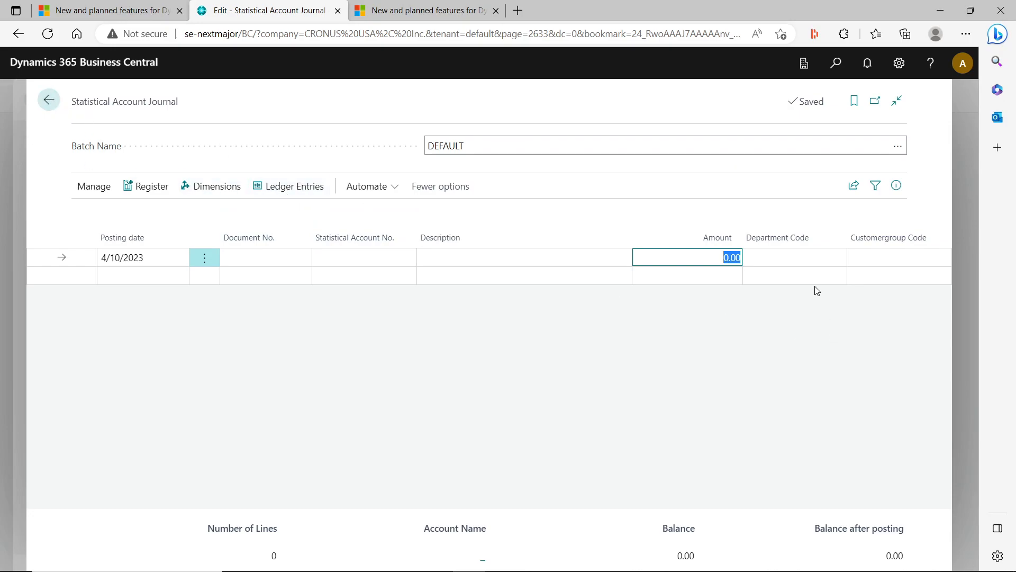
pyautogui.click(48, 100)
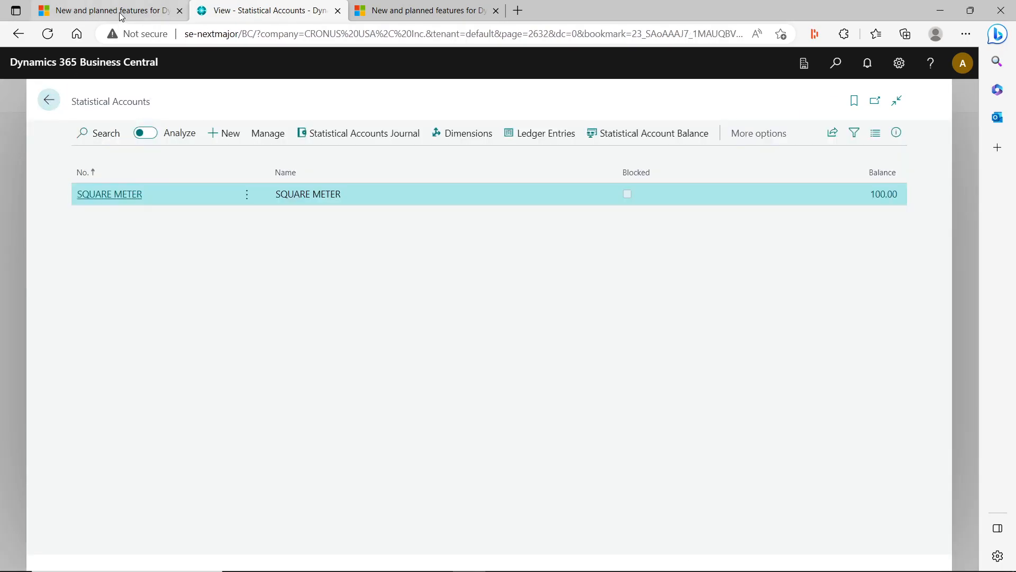
# Switch to the release plan and review the Country and regional, Development, and Governance and administration feature tables.
pyautogui.click(106, 10)
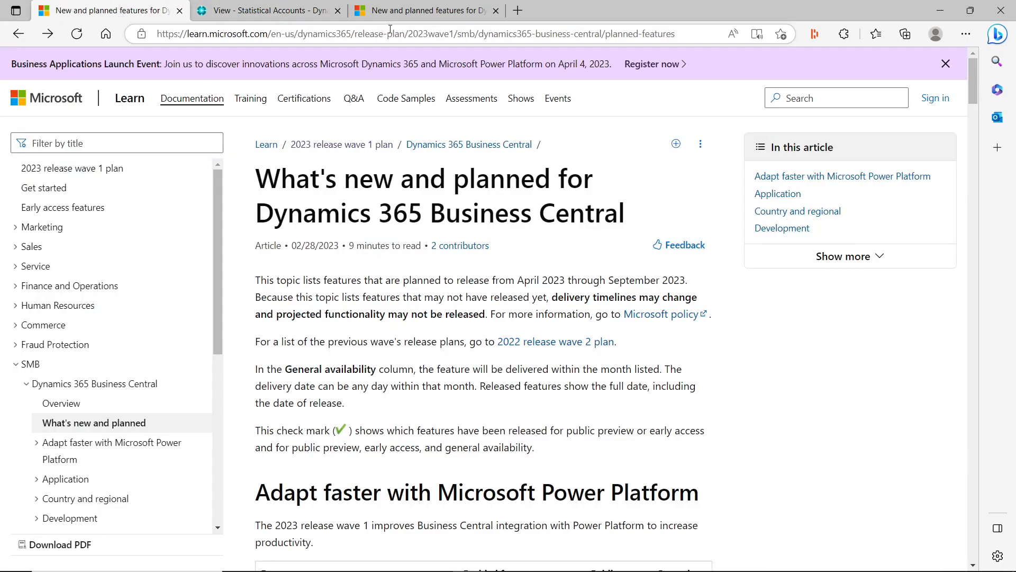
pyautogui.click(424, 10)
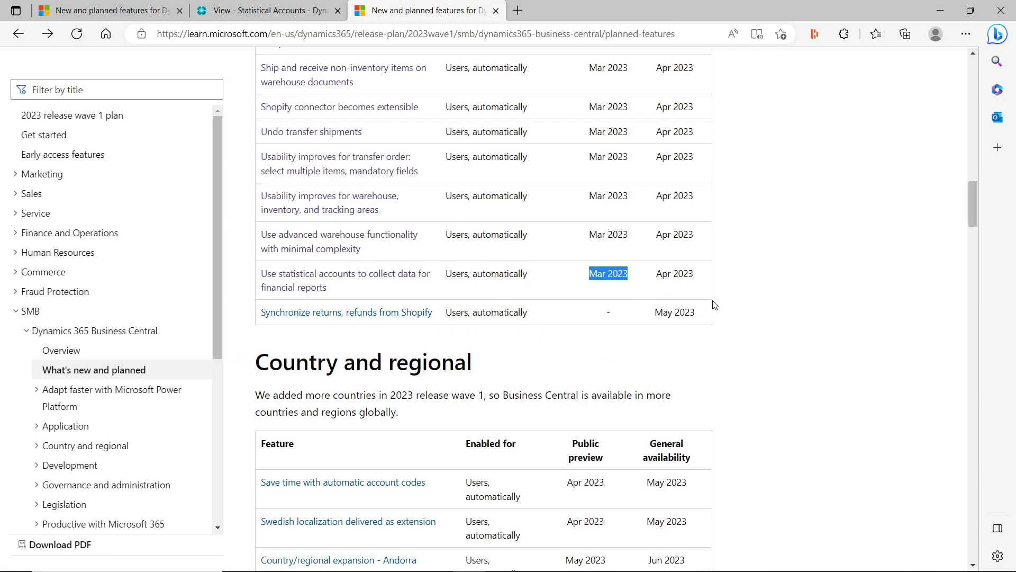
pyautogui.scroll(-10, 772, 316)
pyautogui.scroll(-20, 774, 363)
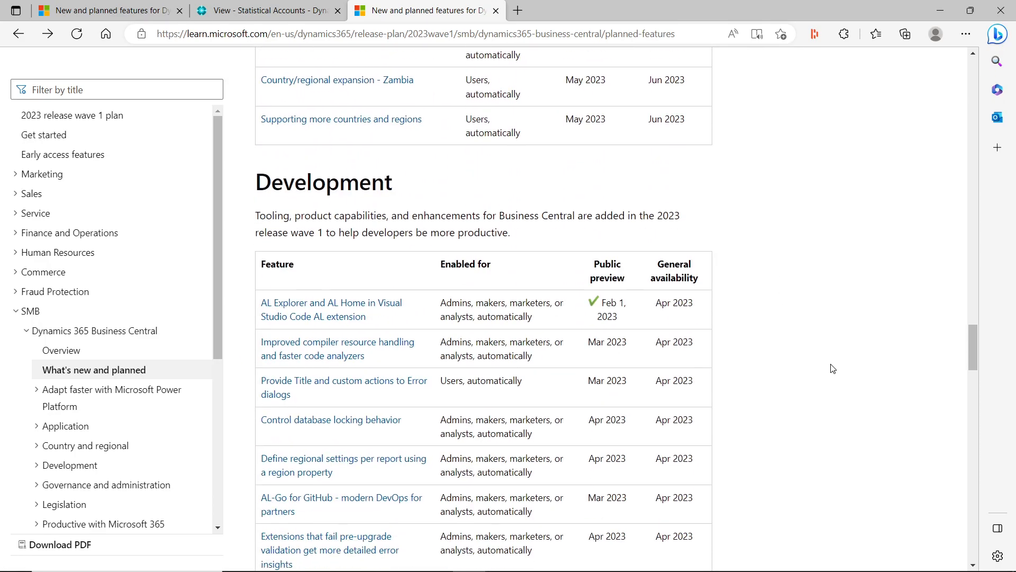
pyautogui.scroll(-6, 831, 500)
pyautogui.scroll(3, 819, 497)
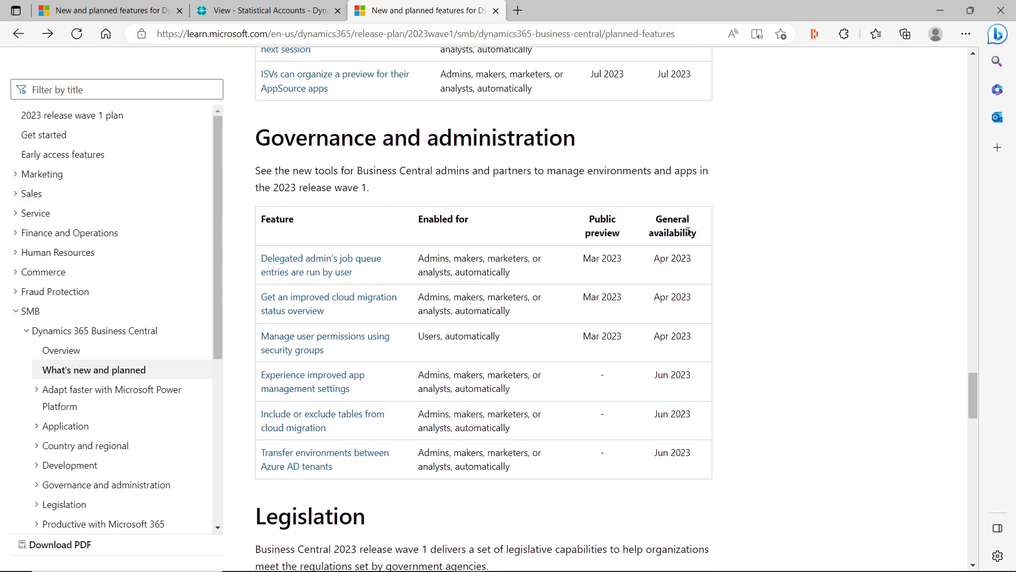
pyautogui.scroll(15, 667, 245)
pyautogui.scroll(20, 660, 243)
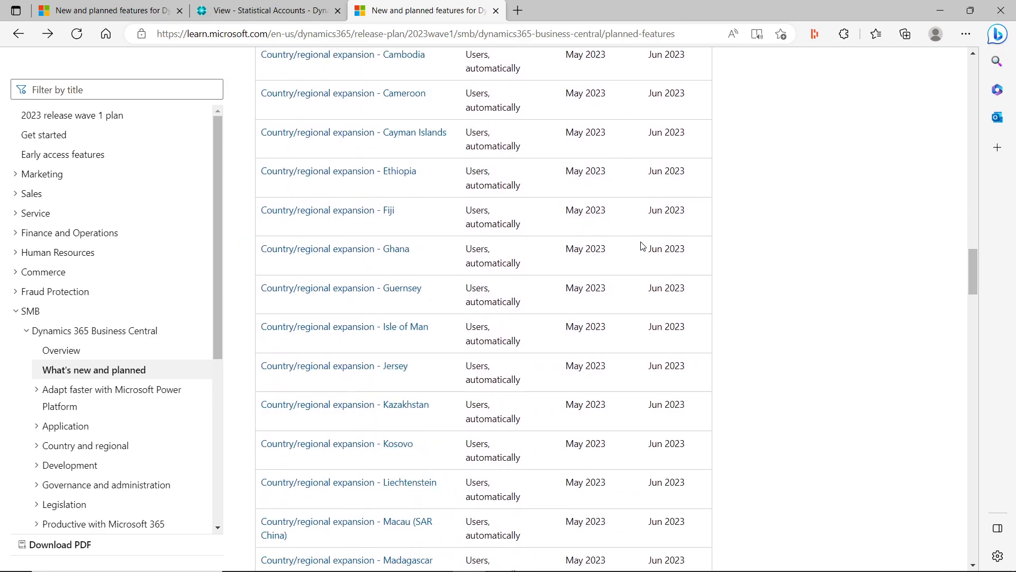
pyautogui.scroll(-8, 572, 252)
pyautogui.scroll(8, 683, 299)
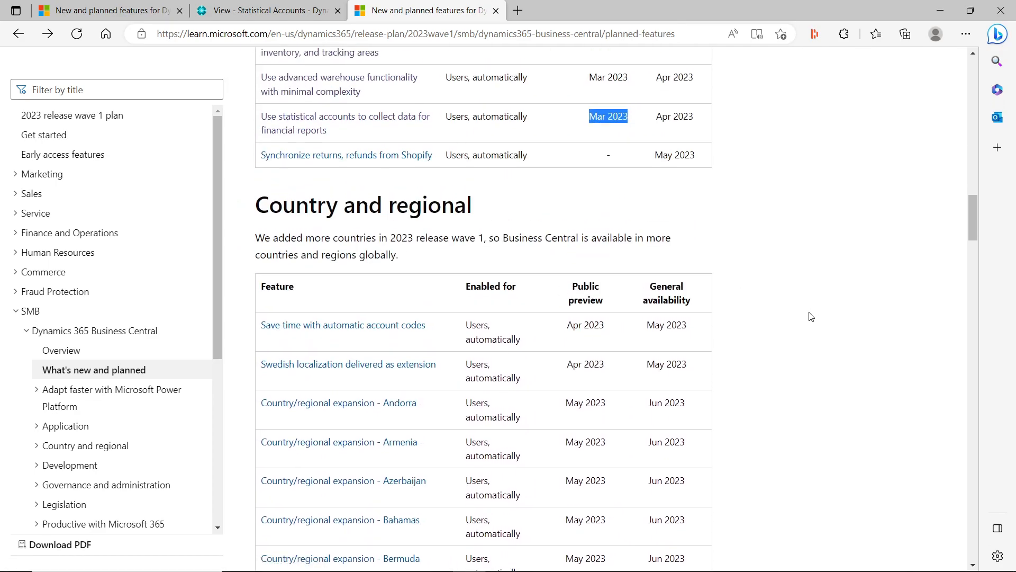
pyautogui.scroll(-20, 785, 324)
pyautogui.scroll(-3, 767, 332)
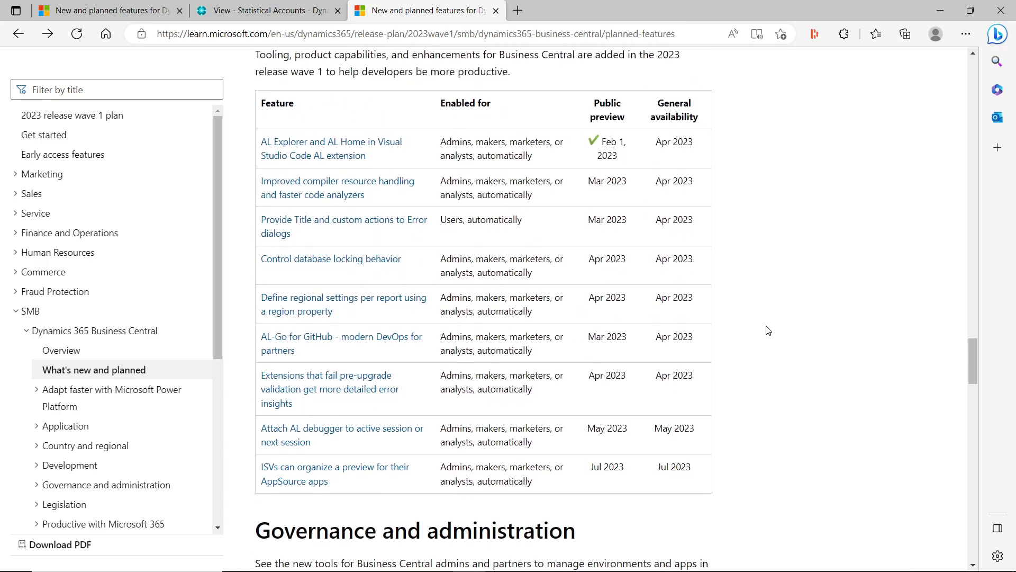
pyautogui.scroll(1, 771, 326)
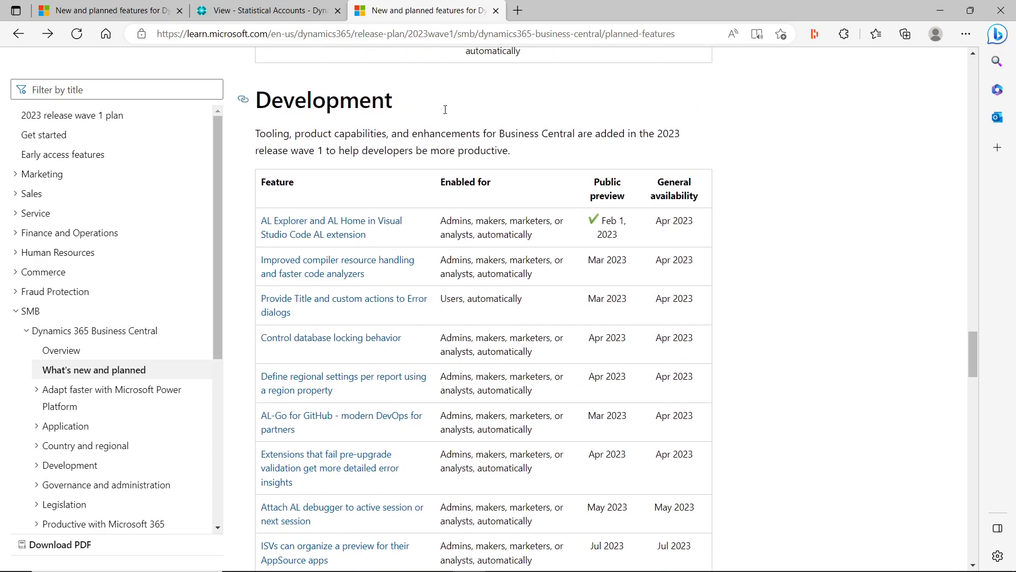
pyautogui.scroll(-2, 808, 361)
pyautogui.scroll(-9, 778, 363)
pyautogui.scroll(4, 778, 363)
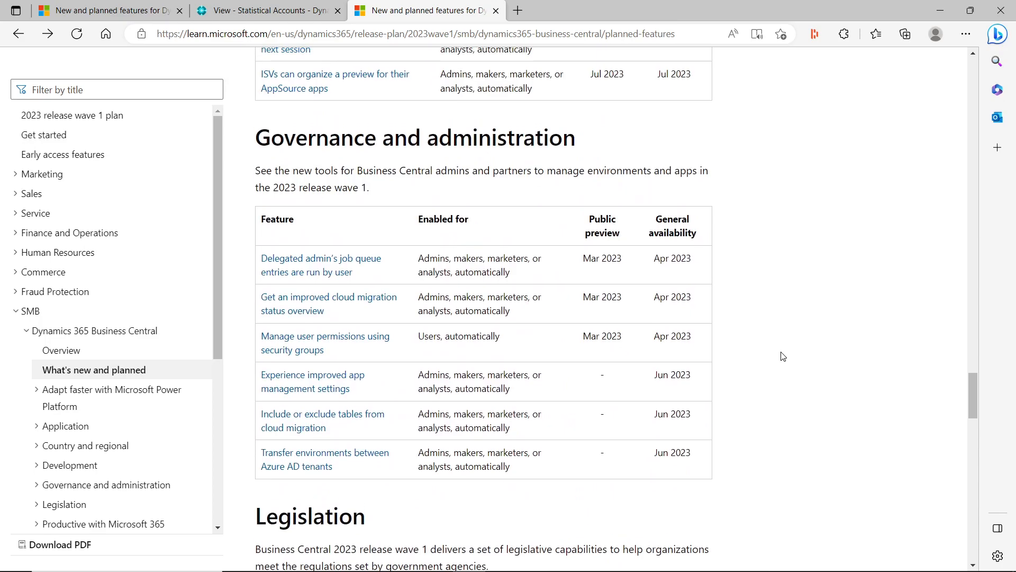
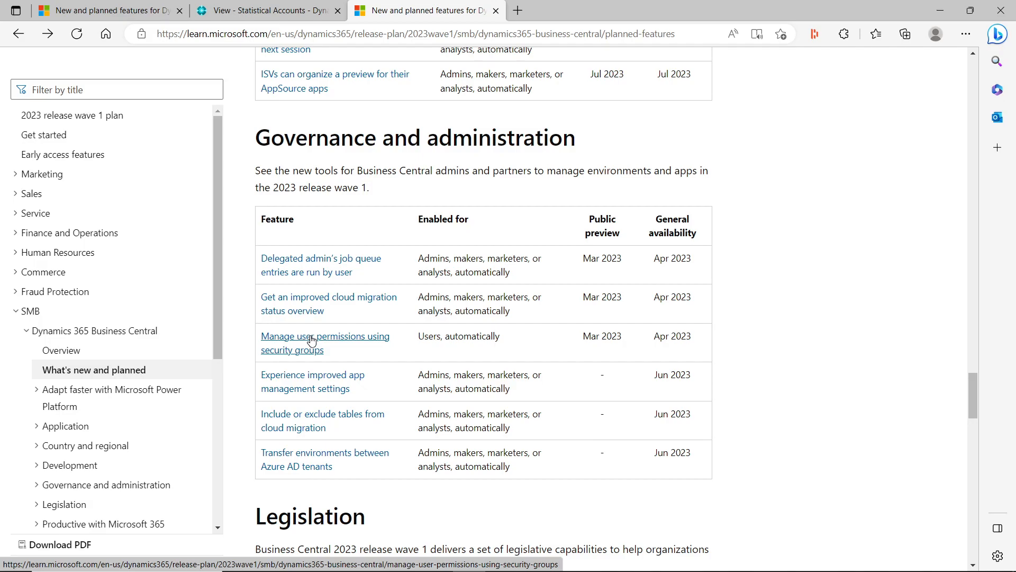
# Review the release plan's Legislation and Productive with Microsoft 365 sections, including the "Easily set up access with Microsoft 365 licenses" entry.
pyautogui.scroll(-8, 310, 341)
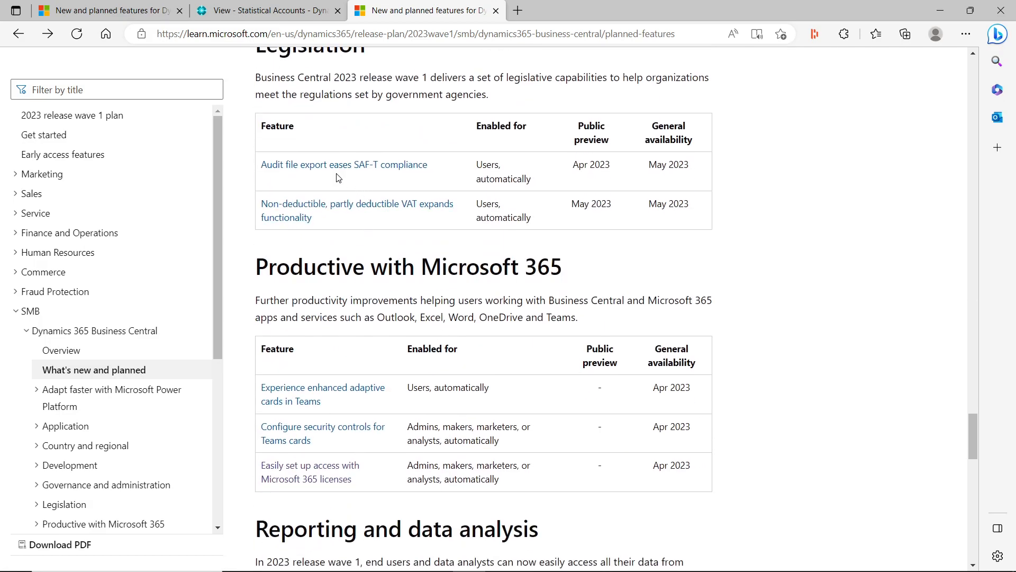
pyautogui.scroll(1, 339, 178)
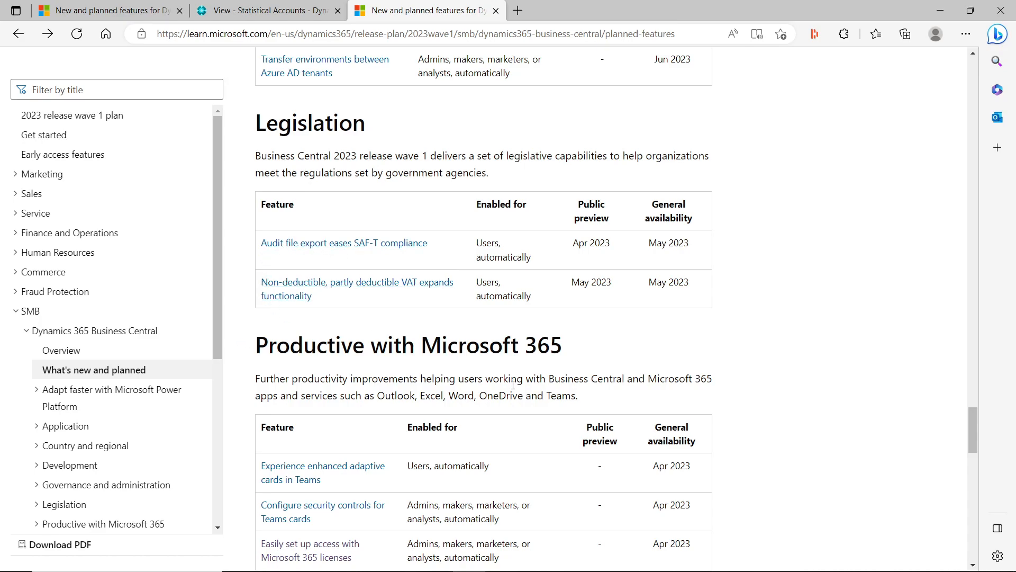
pyautogui.scroll(-3, 507, 382)
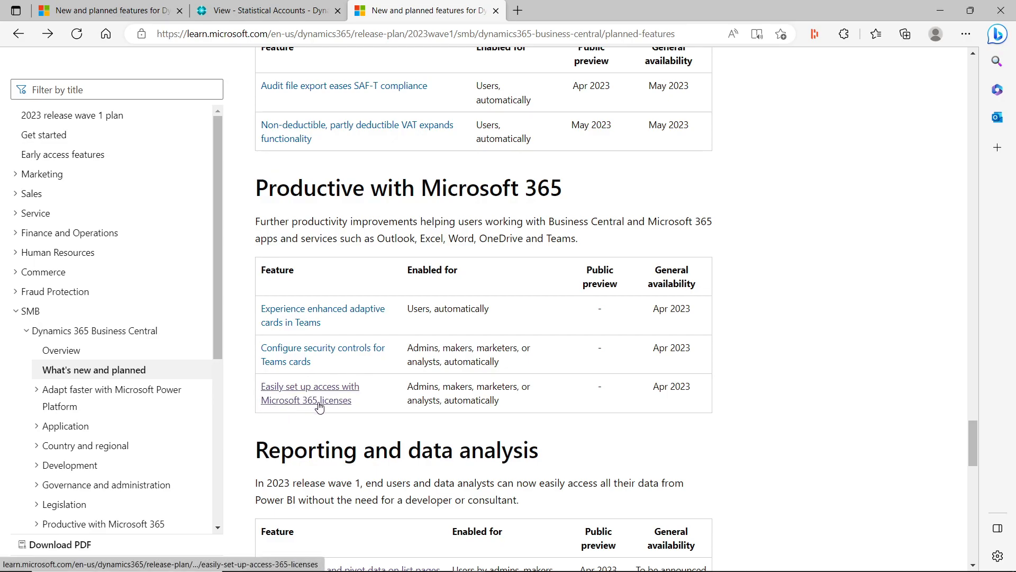
# Return to Business Central, search for "micrsoft 365 li" and open the Set up access with Microsoft 365 licenses guide.
pyautogui.click(259, 11)
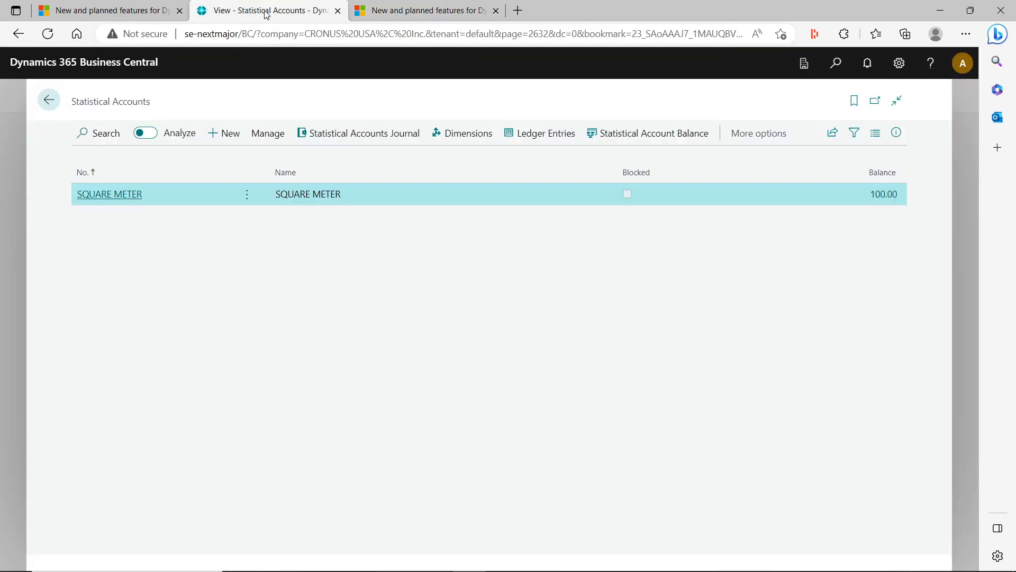
pyautogui.click(49, 100)
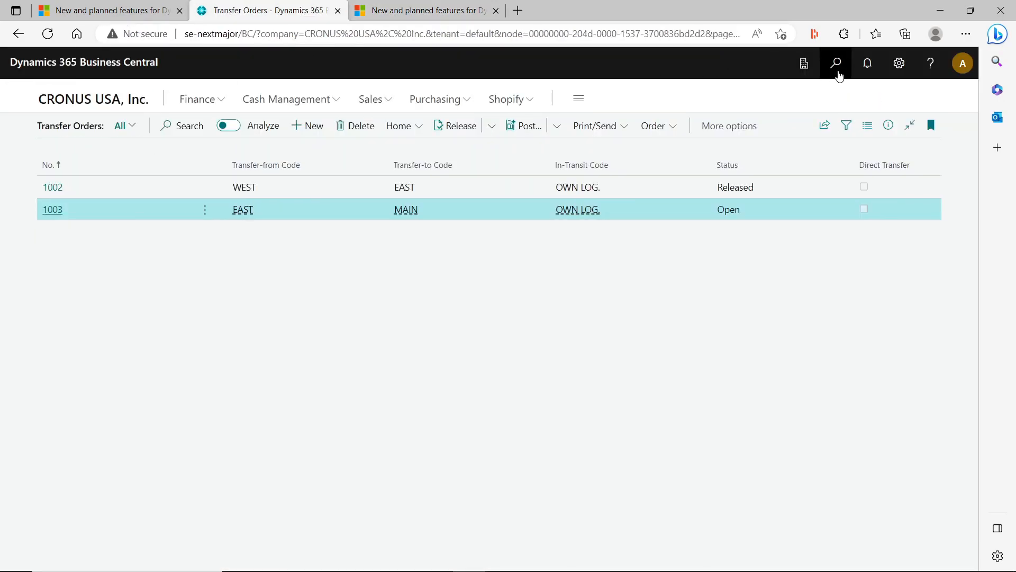
pyautogui.hotkey('alt', 'q')
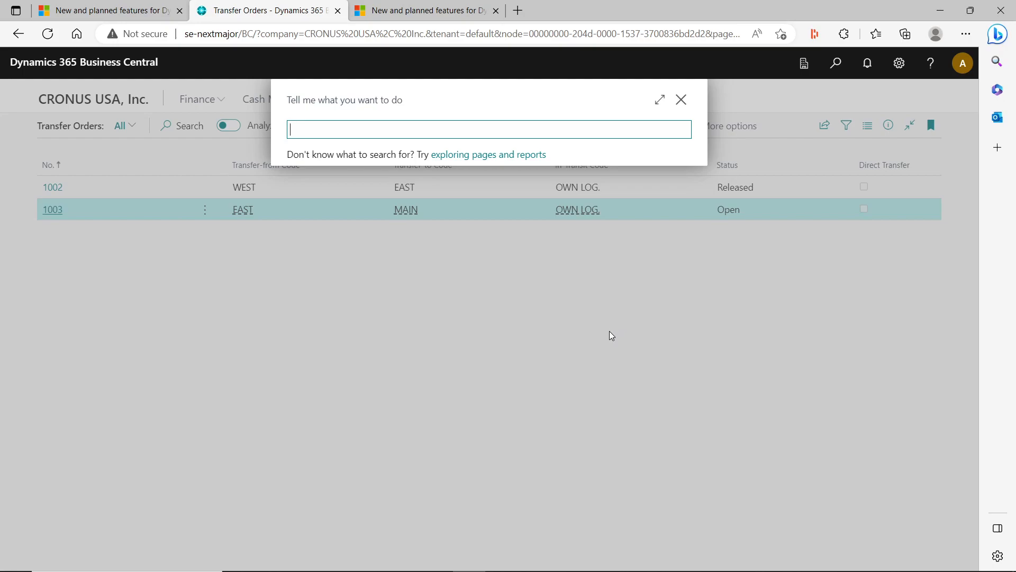
pyautogui.write('micrsoft 365 li')
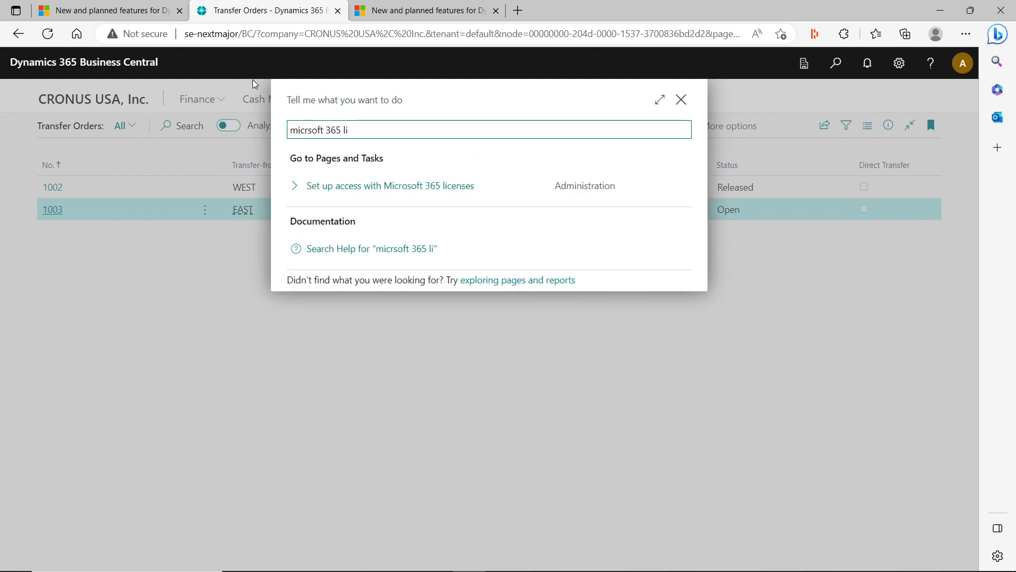
pyautogui.click(387, 183)
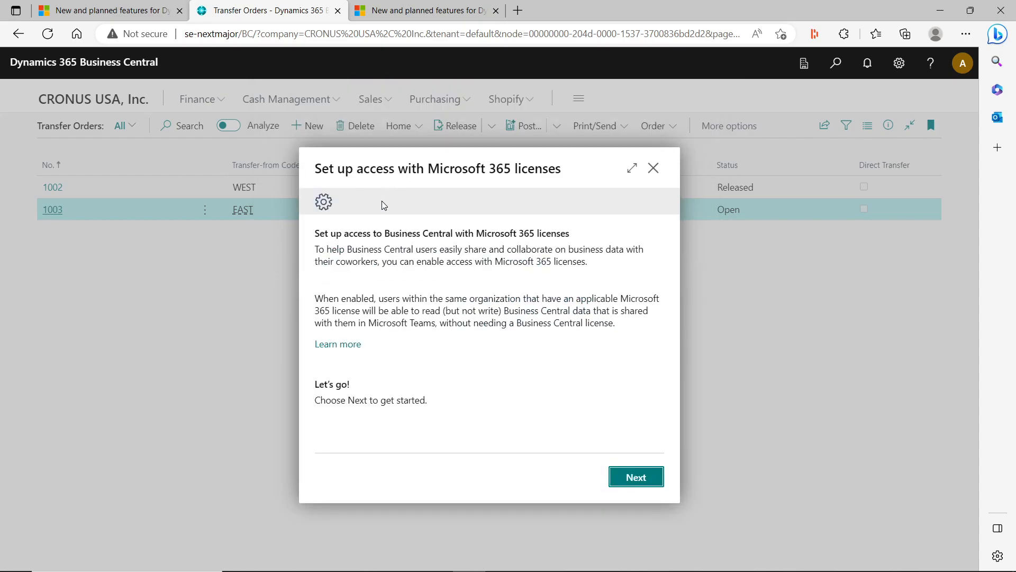
# Advance the setup guide to its access configuration page and view the Microsoft 365 license's default permission sets.
pyautogui.click(631, 474)
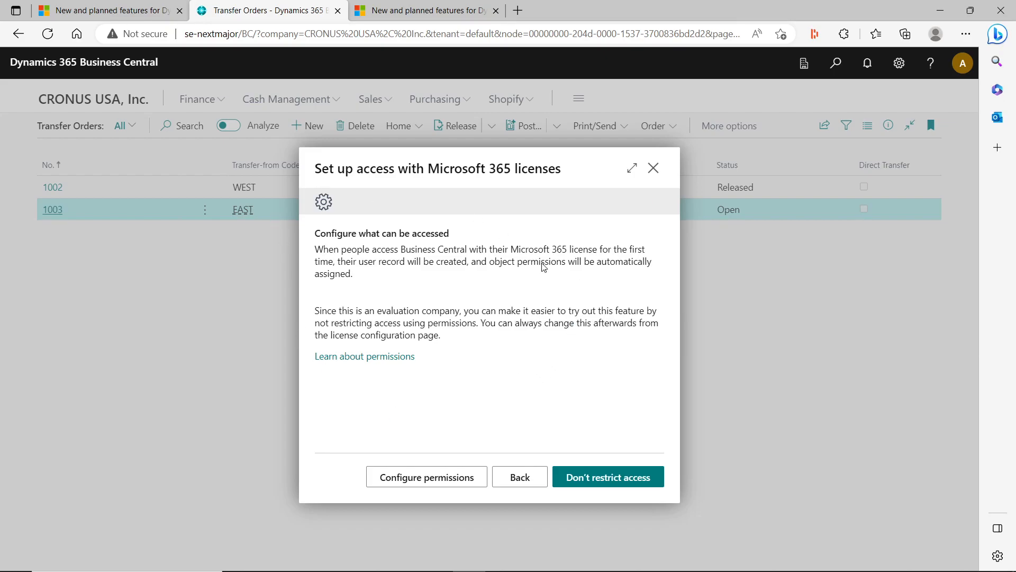
pyautogui.click(463, 477)
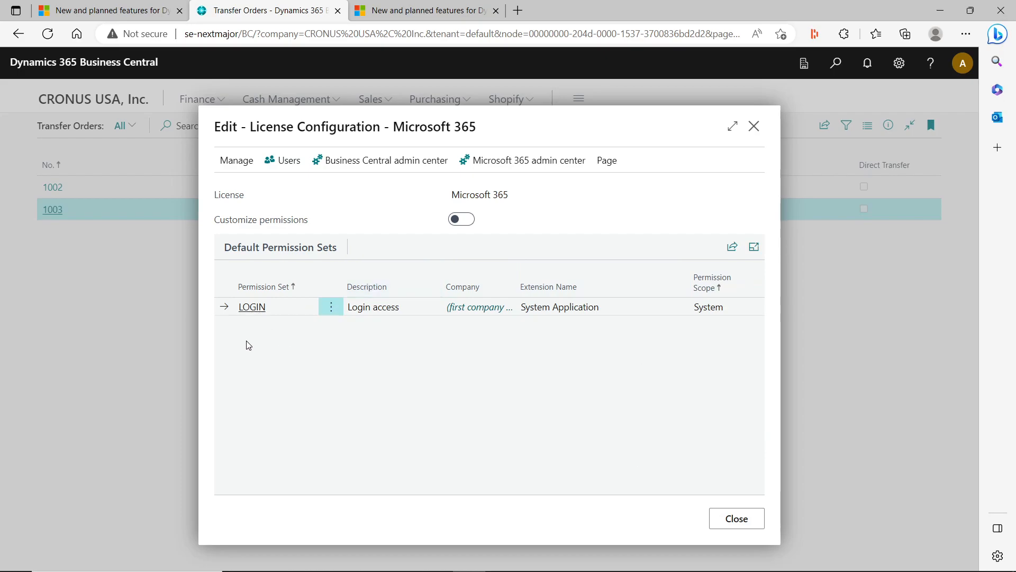
pyautogui.click(733, 521)
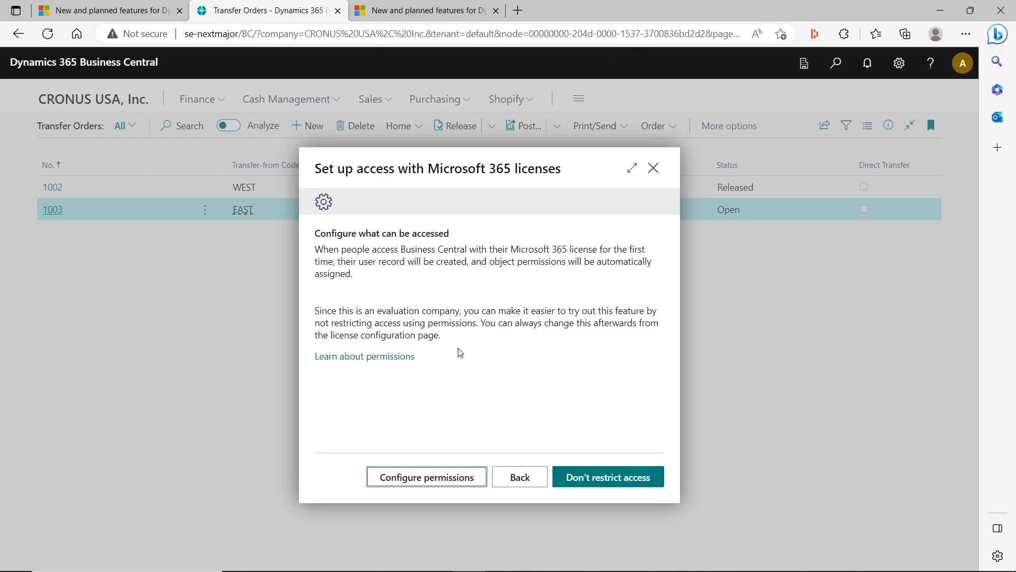
# Enable Microsoft 365 license access without restricting permissions, skip the security group assignment, and close the setup guide.
pyautogui.click(605, 479)
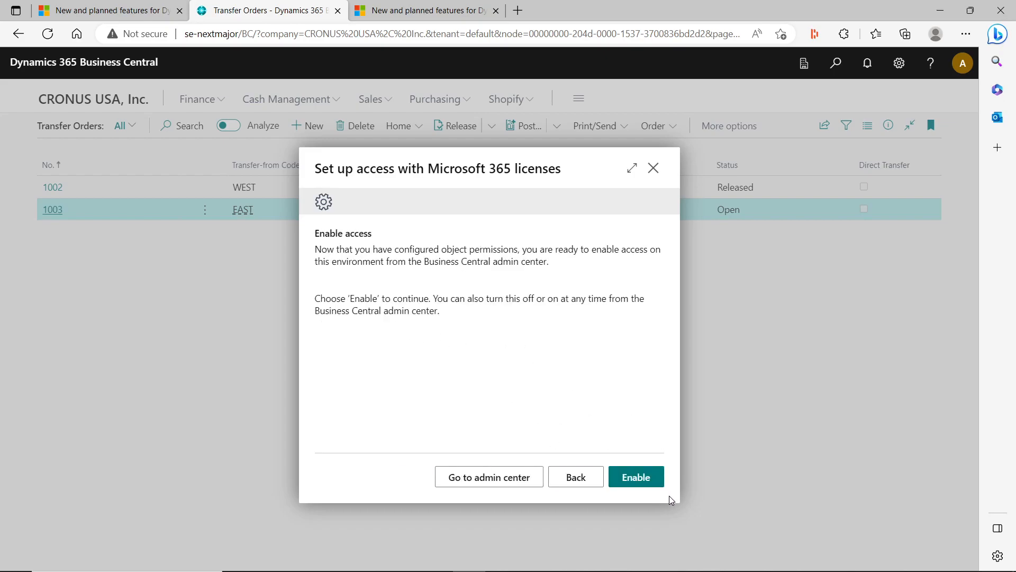
pyautogui.click(643, 483)
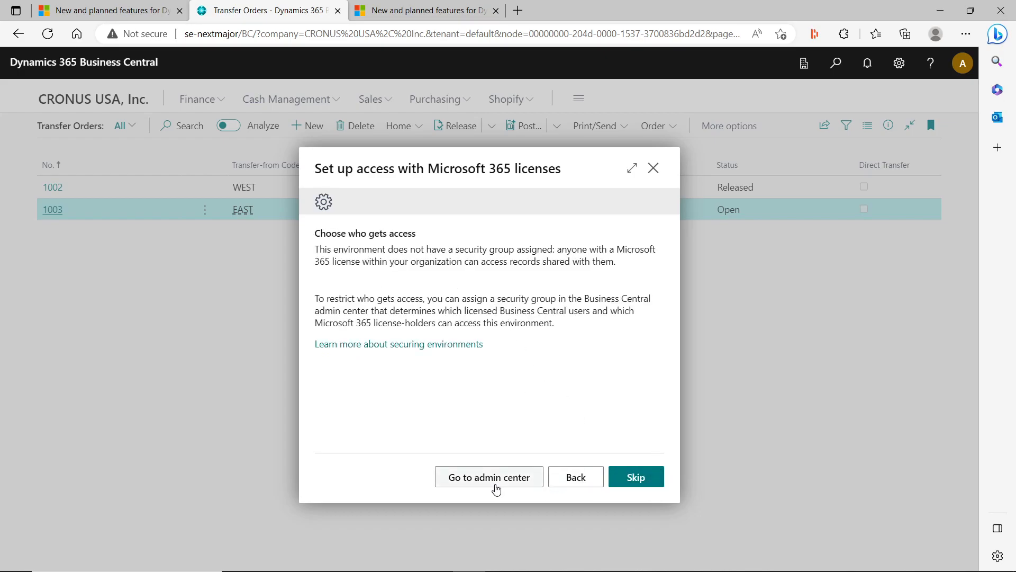
pyautogui.click(639, 481)
pyautogui.click(654, 168)
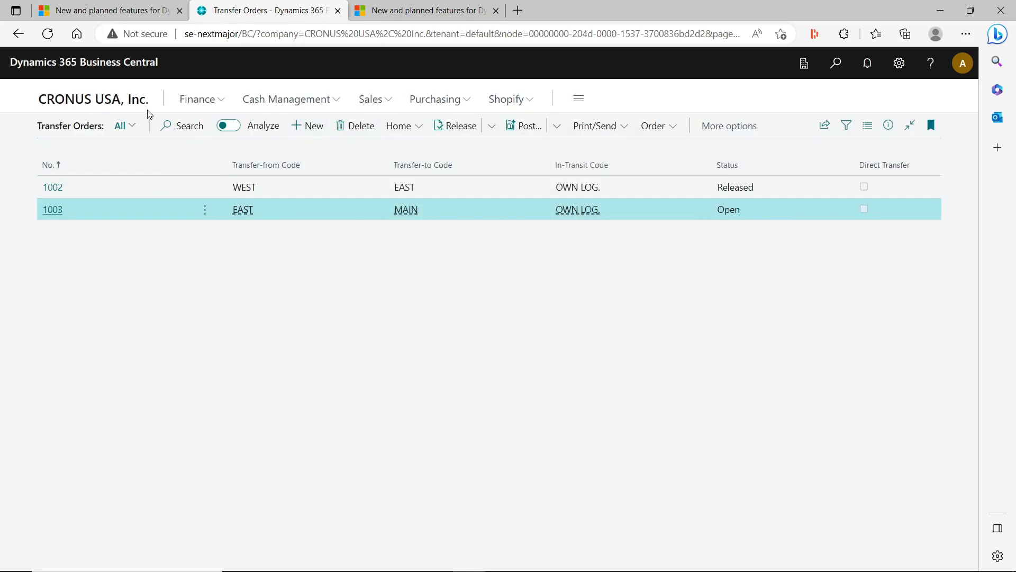
# Switch to the release plan and review the Reporting and data analysis entry about analyzing, grouping and pivoting data on list pages.
pyautogui.click(440, 16)
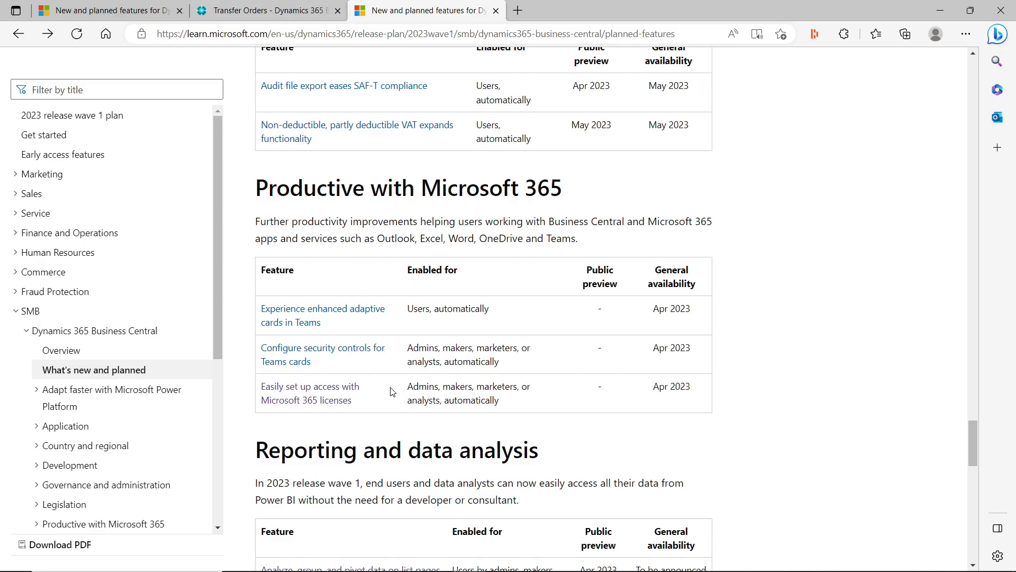
pyautogui.scroll(-1, 755, 380)
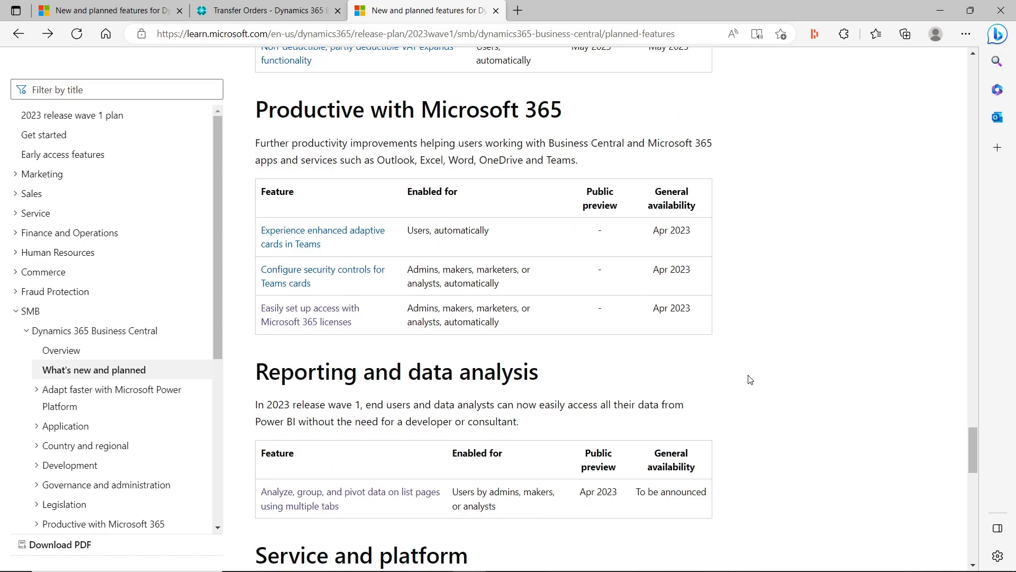
pyautogui.scroll(-5, 751, 380)
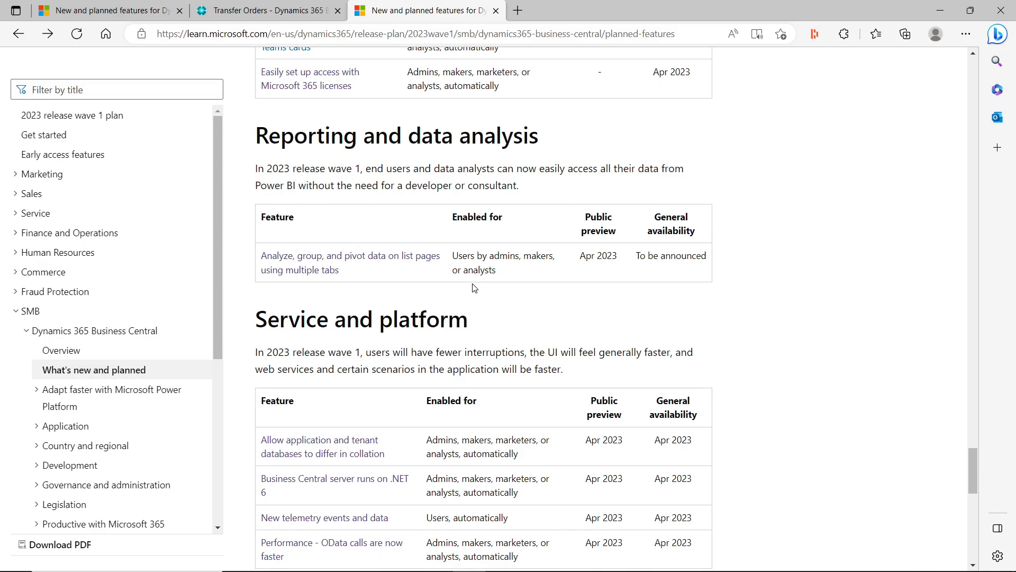
# Return to Business Central and open the CRONUS USA, Inc. home page.
pyautogui.click(265, 12)
pyautogui.click(150, 106)
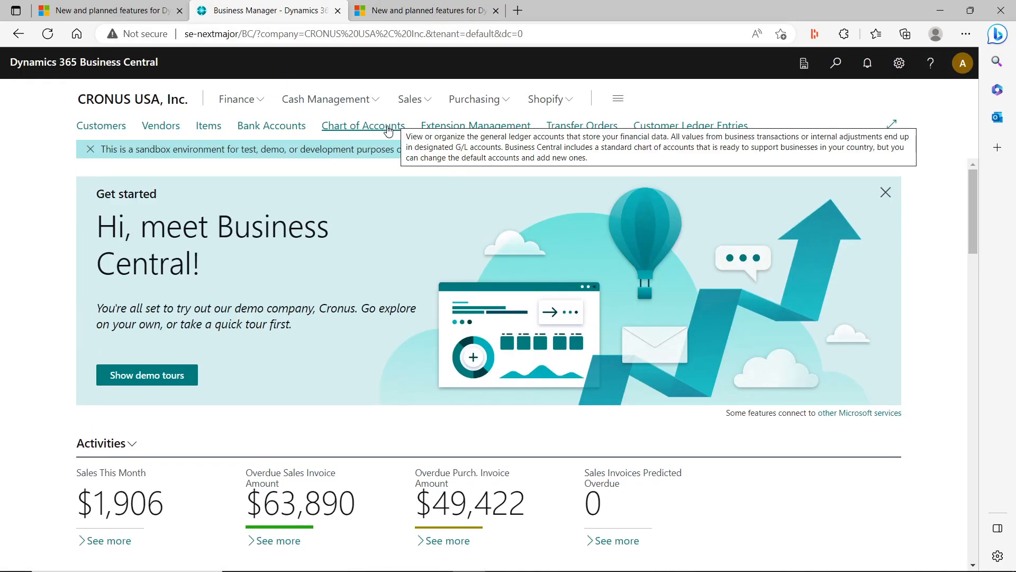
# Open the Customers list, return to the home page, open the Vendors list and dismiss its About vendors tip.
pyautogui.click(111, 127)
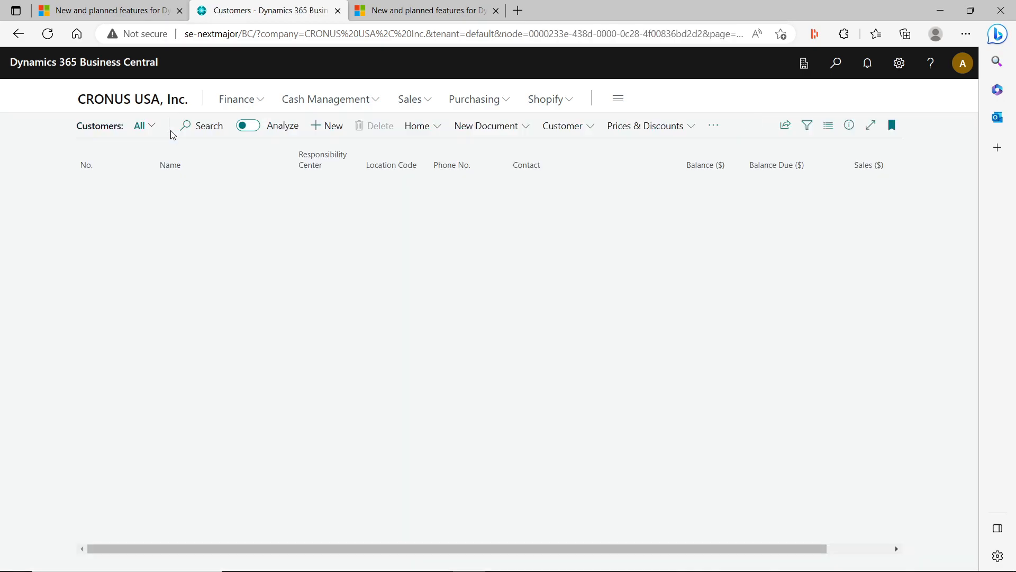
pyautogui.click(138, 105)
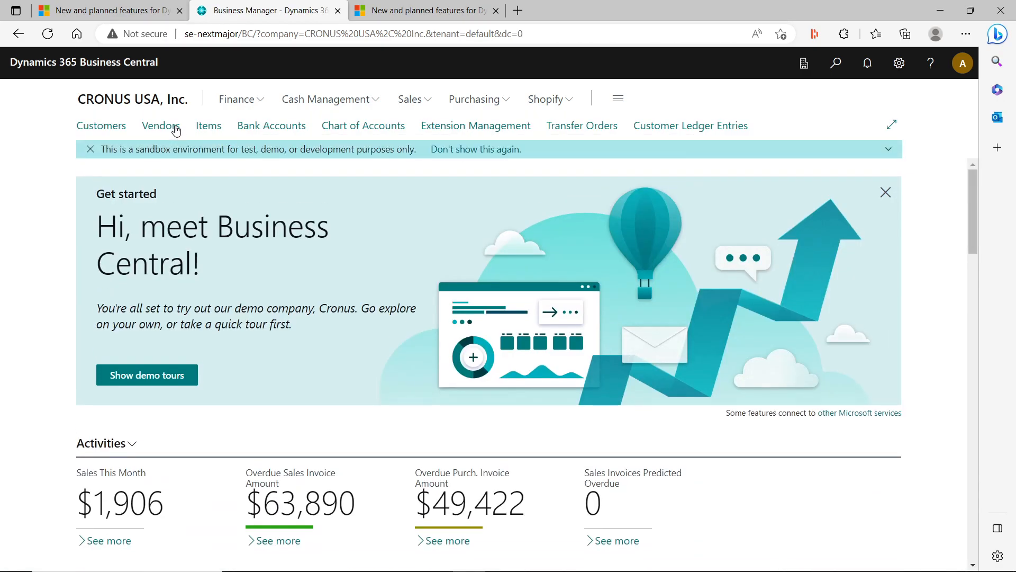
pyautogui.click(173, 128)
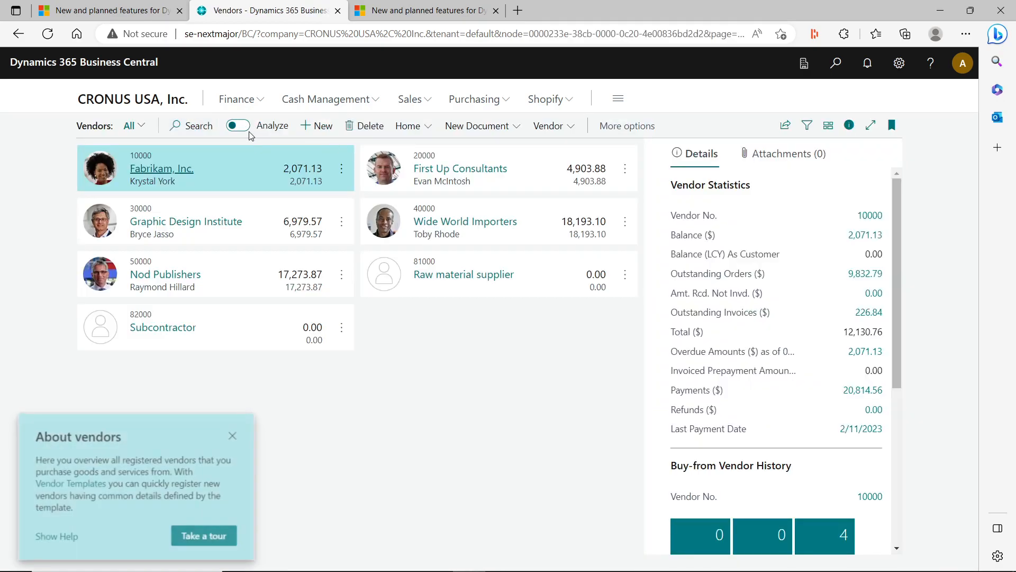
pyautogui.click(236, 434)
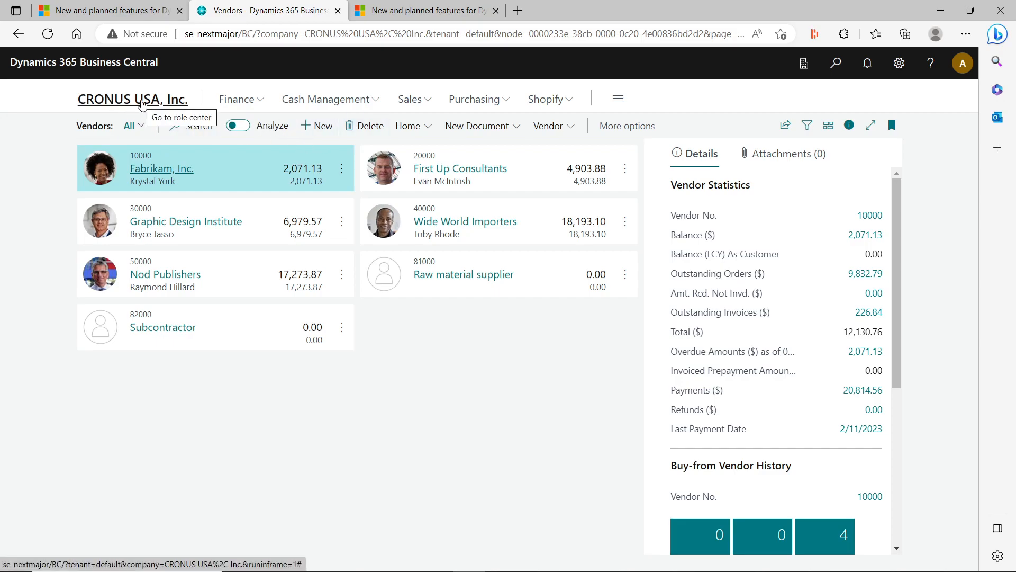
# Turn on analysis mode for the vendor list and view its column settings and analysis filters.
pyautogui.click(238, 125)
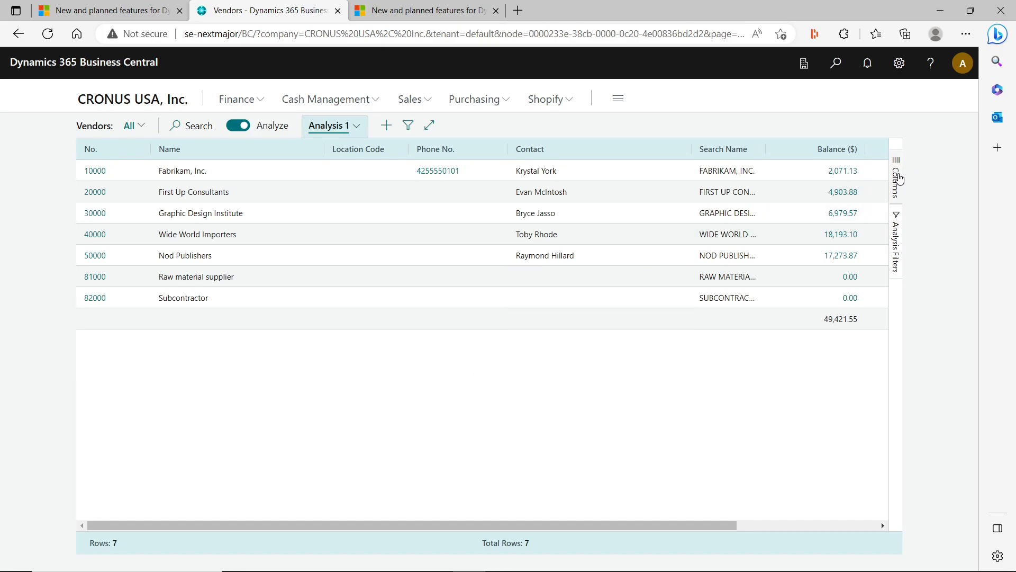
pyautogui.click(899, 179)
pyautogui.click(896, 248)
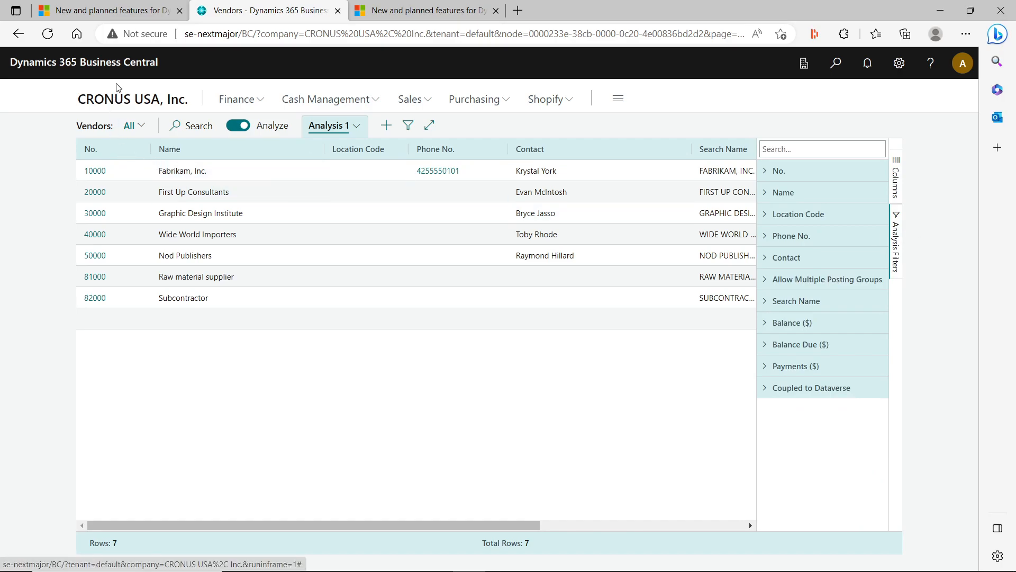
# Open Customer Ledger Entries from the home page, turn on analysis mode and display the column settings.
pyautogui.click(120, 99)
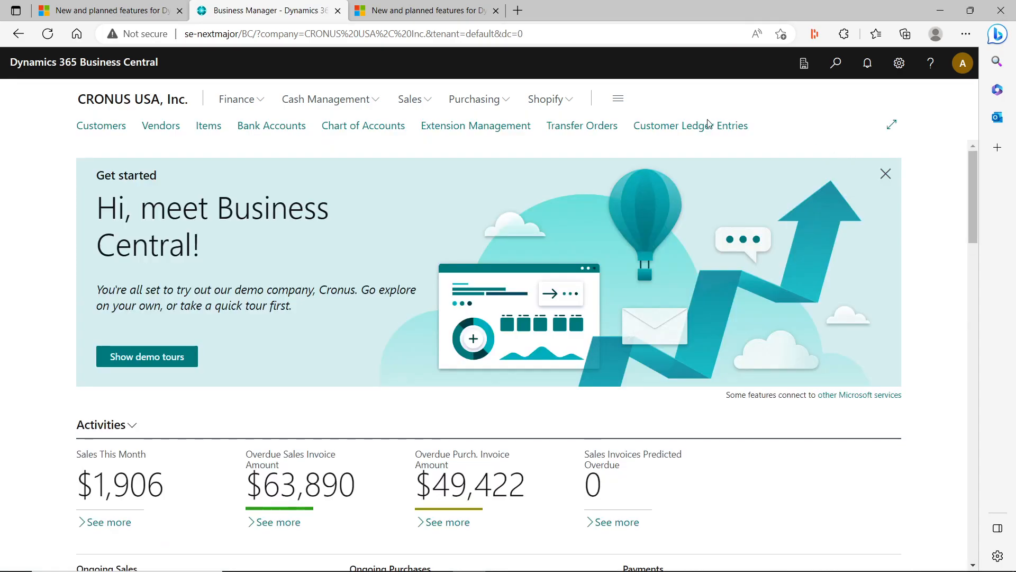
pyautogui.click(732, 129)
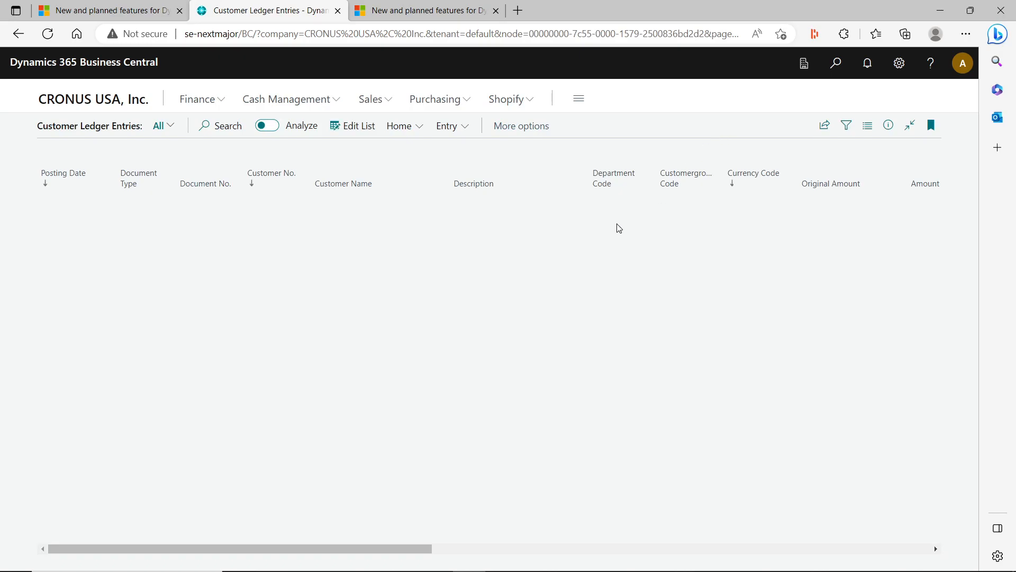
pyautogui.click(266, 126)
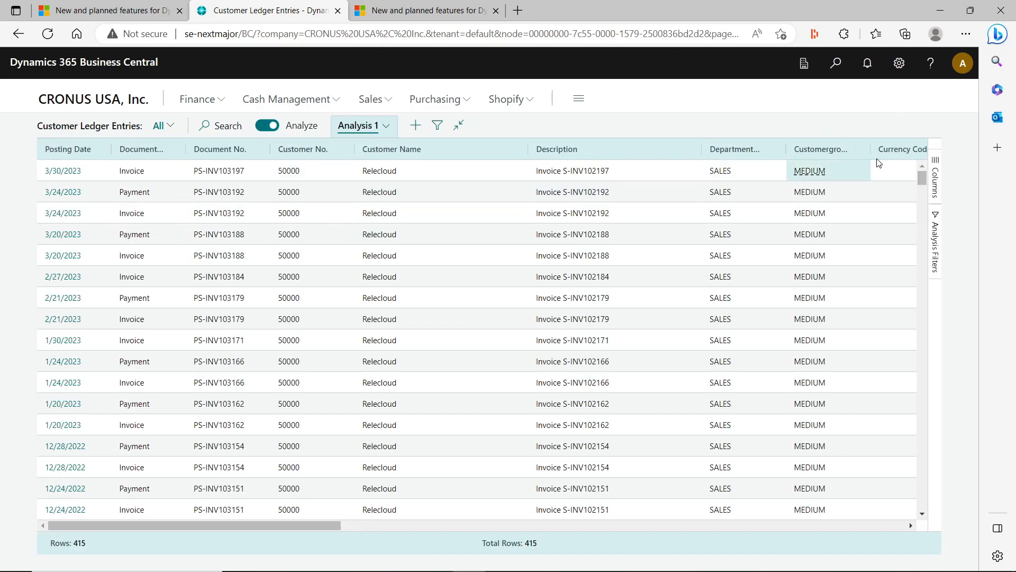
pyautogui.click(935, 164)
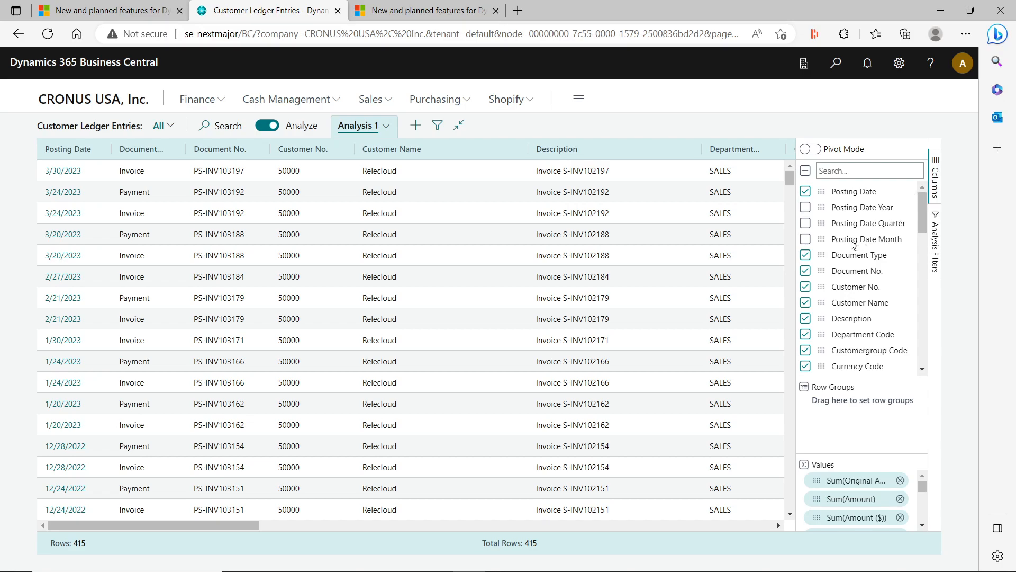
# Hide the Document No. and Document Type columns in the analysis and show both again.
pyautogui.click(807, 272)
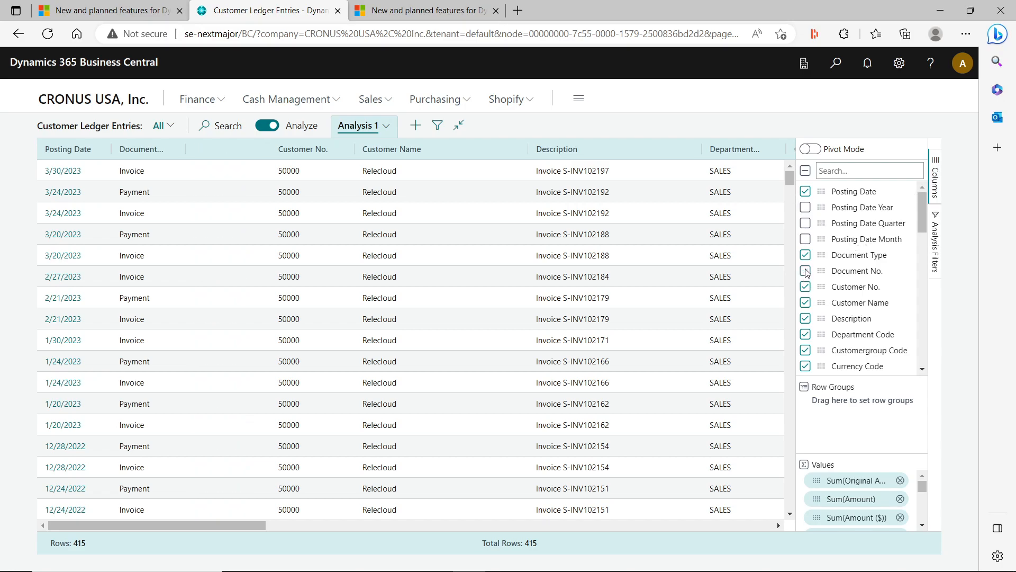
pyautogui.click(805, 257)
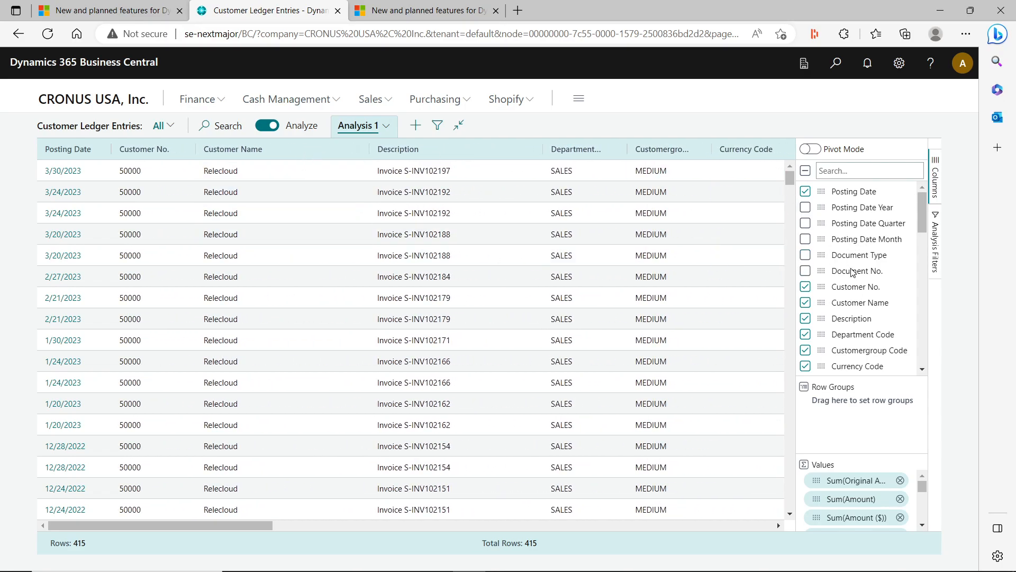
pyautogui.click(806, 272)
pyautogui.click(805, 256)
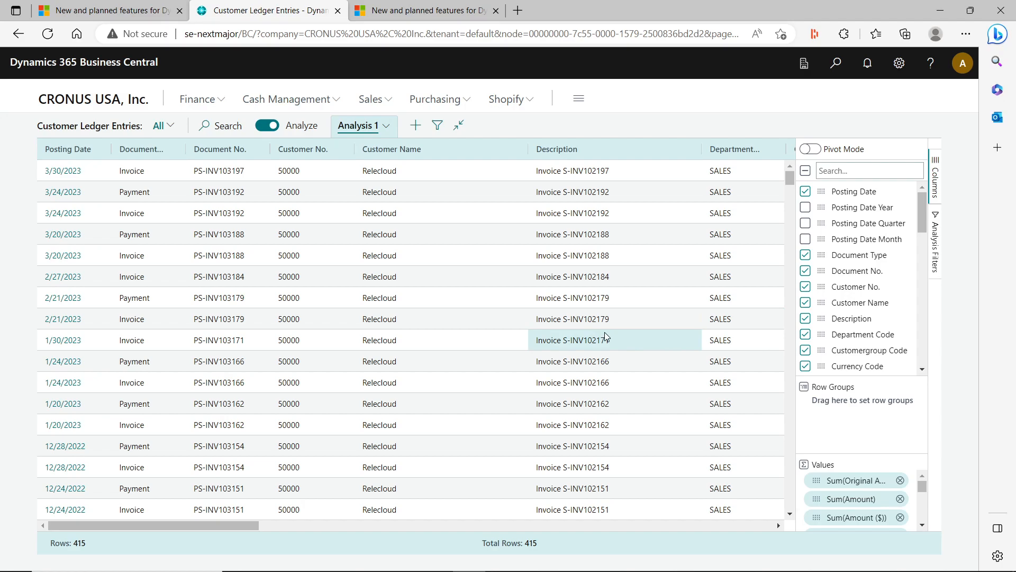
# Group the customer ledger entries by Customergroup Code.
pyautogui.moveTo(218, 526); pyautogui.dragTo(233, 494)
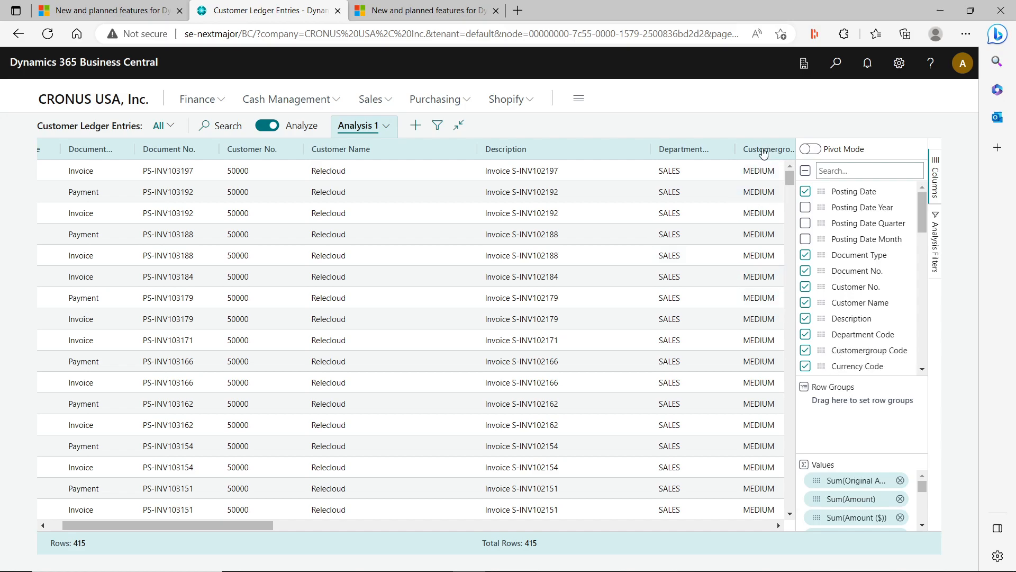
pyautogui.moveTo(765, 151); pyautogui.dragTo(842, 401)
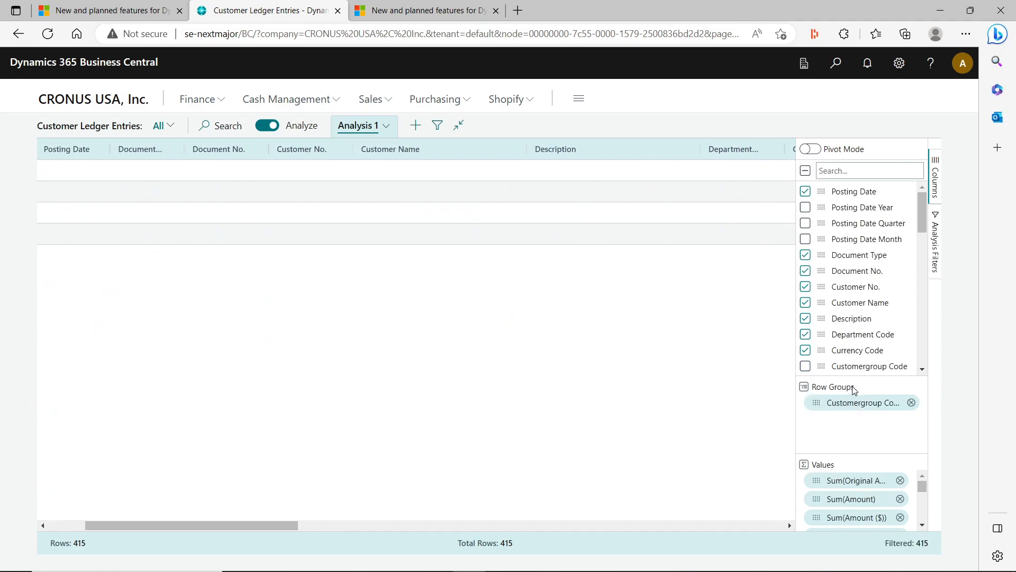
pyautogui.moveTo(238, 526); pyautogui.dragTo(150, 514)
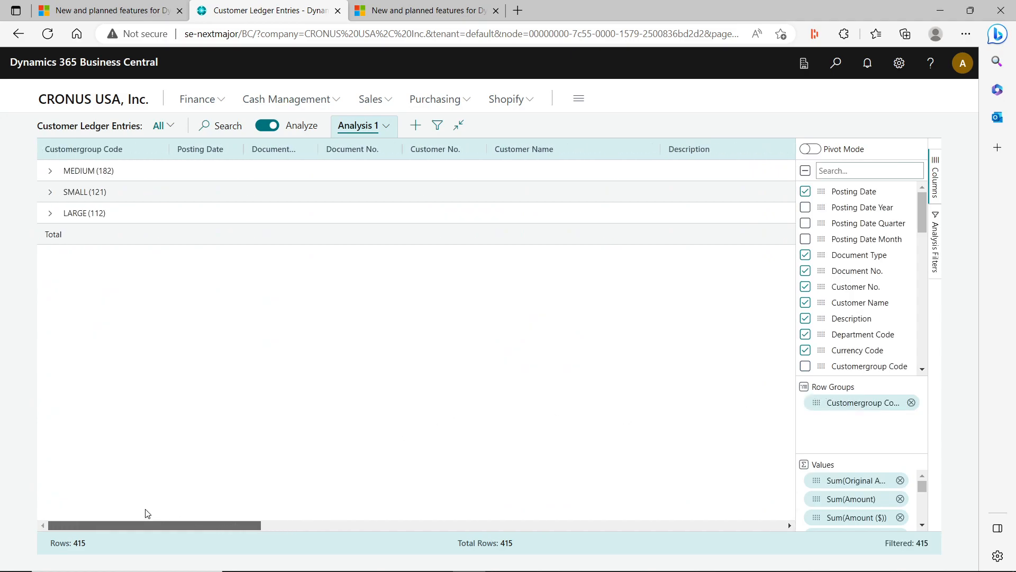
# Expand the MEDIUM and SMALL customer groups in turn to view their entries, collapsing each one again.
pyautogui.click(49, 171)
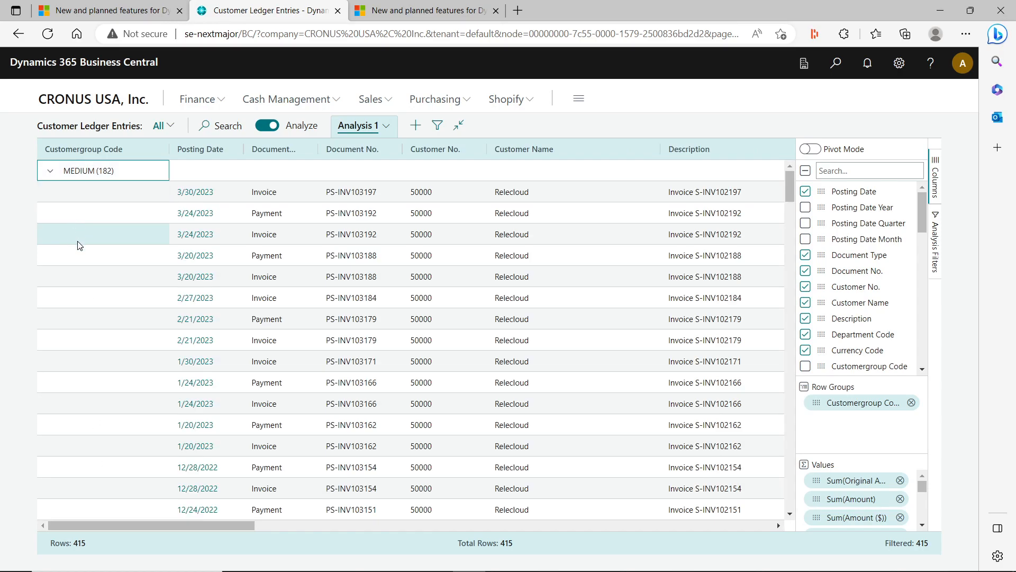
pyautogui.click(50, 171)
pyautogui.click(50, 191)
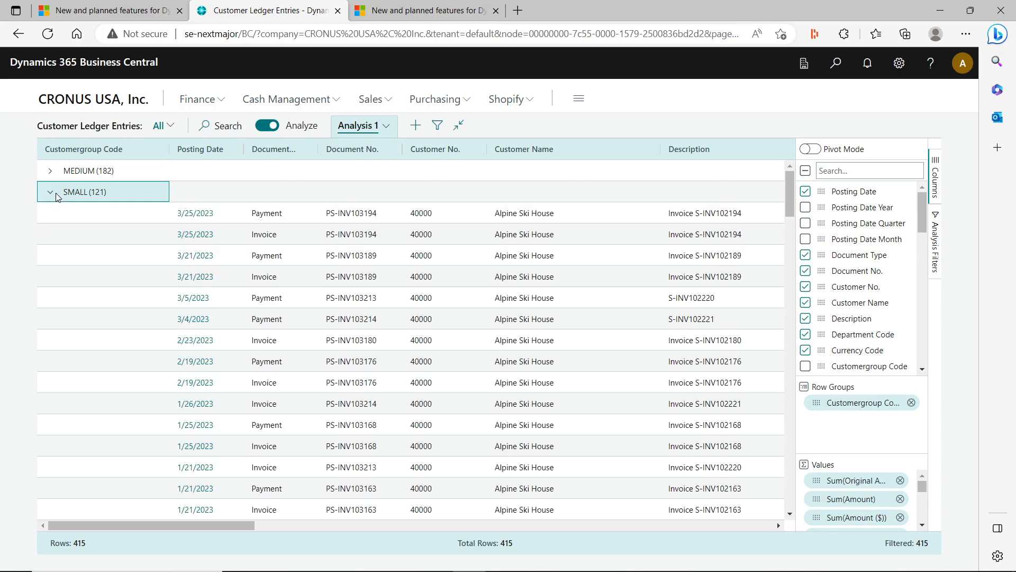
pyautogui.click(55, 192)
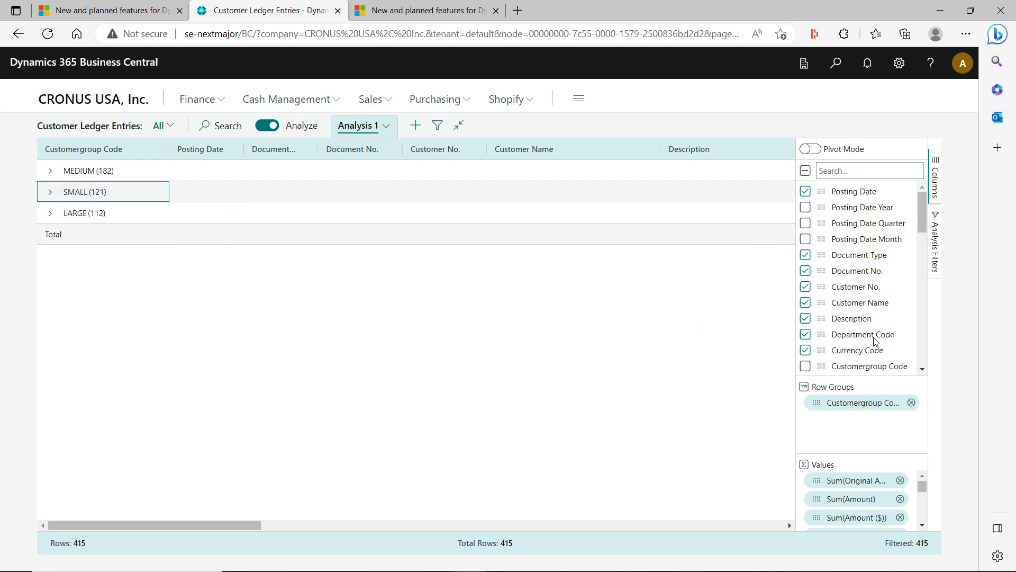
# Add Customer Name as a second row group, expand MEDIUM and SMALL to view their customers, and collapse MEDIUM.
pyautogui.moveTo(563, 151); pyautogui.dragTo(839, 418)
pyautogui.click(50, 170)
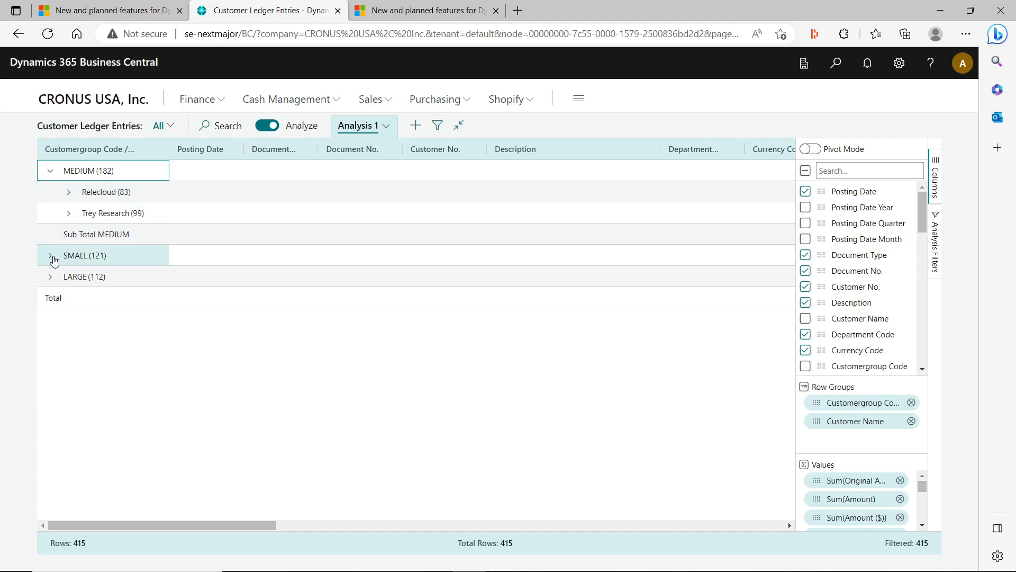
pyautogui.click(50, 255)
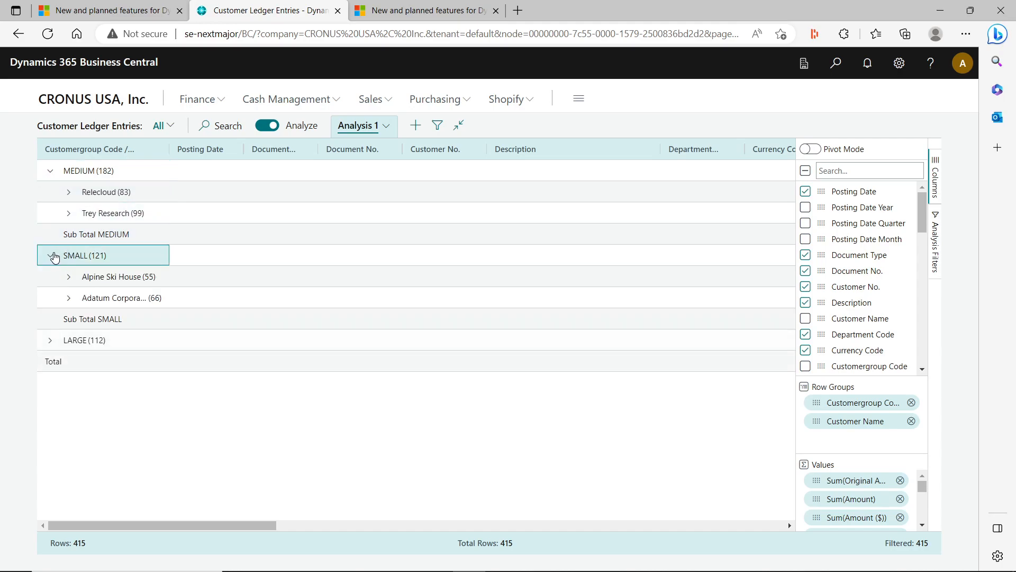
pyautogui.click(50, 170)
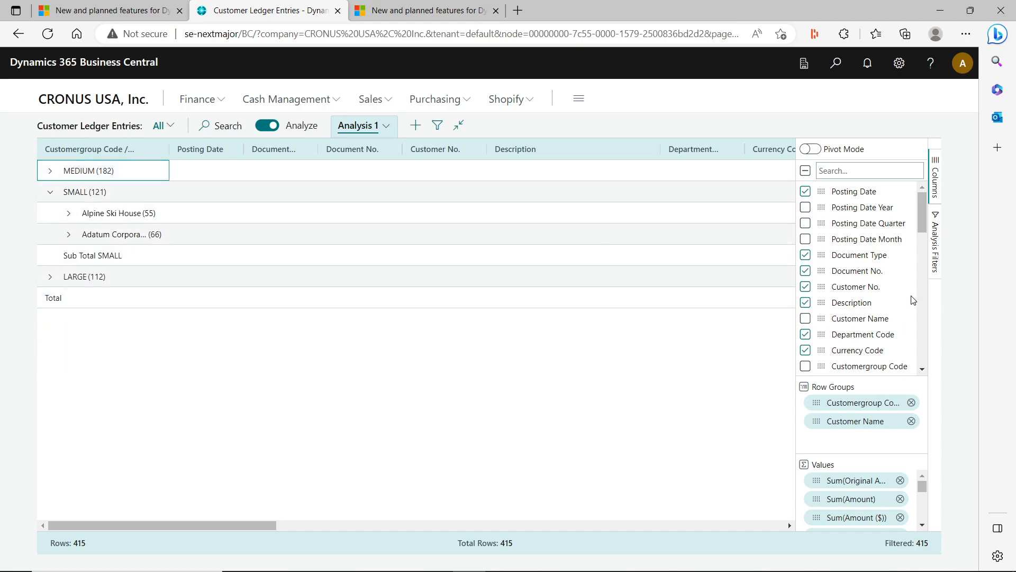
# Turn on pivot mode and set Document Type as the column label, keeping it out of the row groups.
pyautogui.click(818, 149)
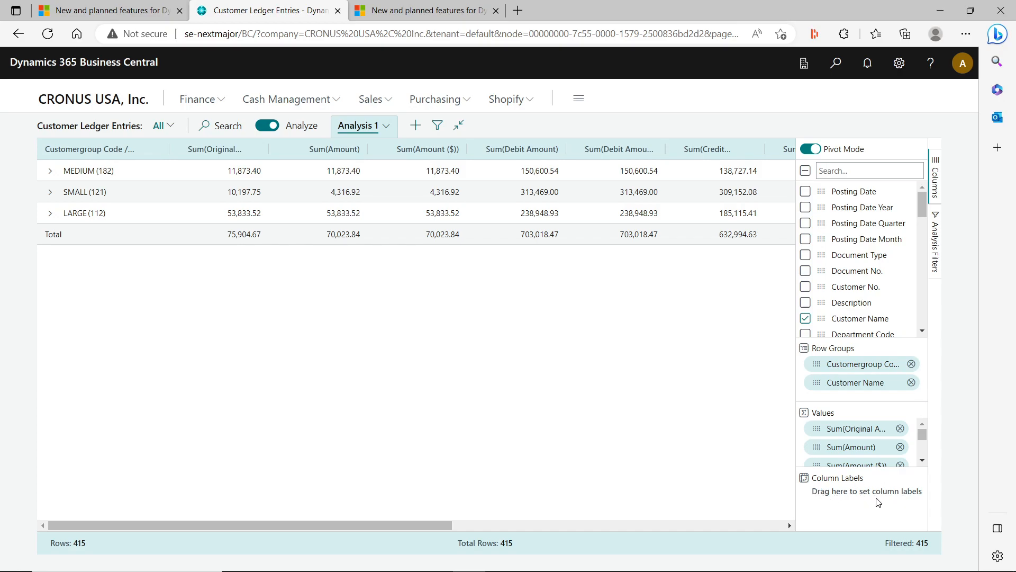
pyautogui.scroll(-1, 899, 241)
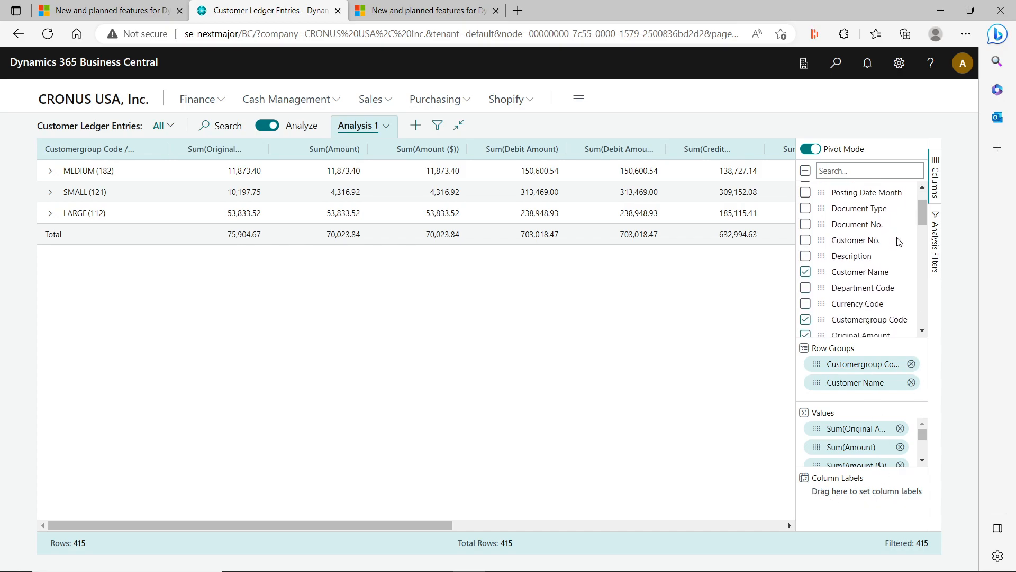
pyautogui.scroll(1, 899, 242)
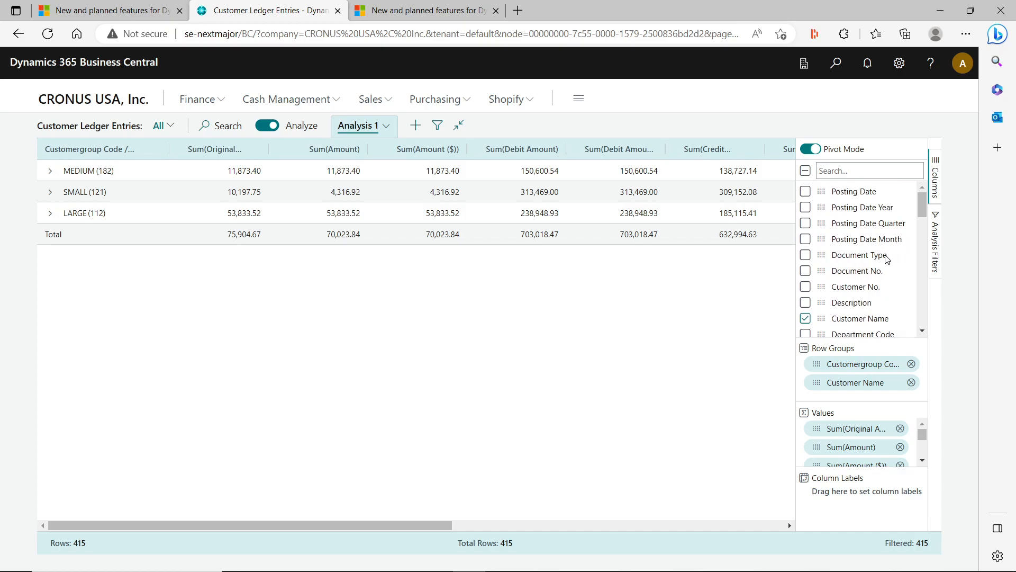
pyautogui.click(887, 257)
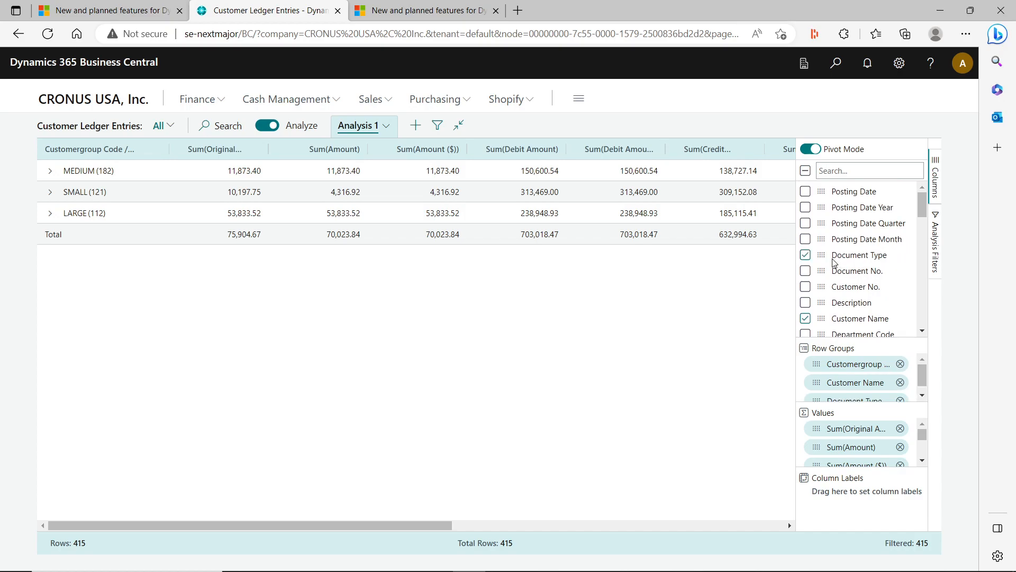
pyautogui.click(806, 256)
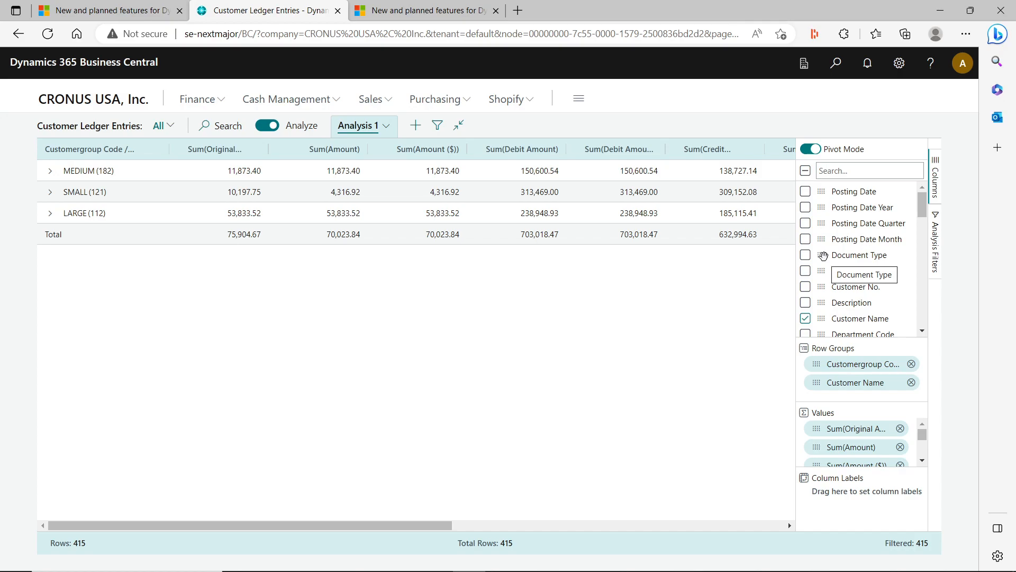
pyautogui.moveTo(824, 256); pyautogui.dragTo(838, 502)
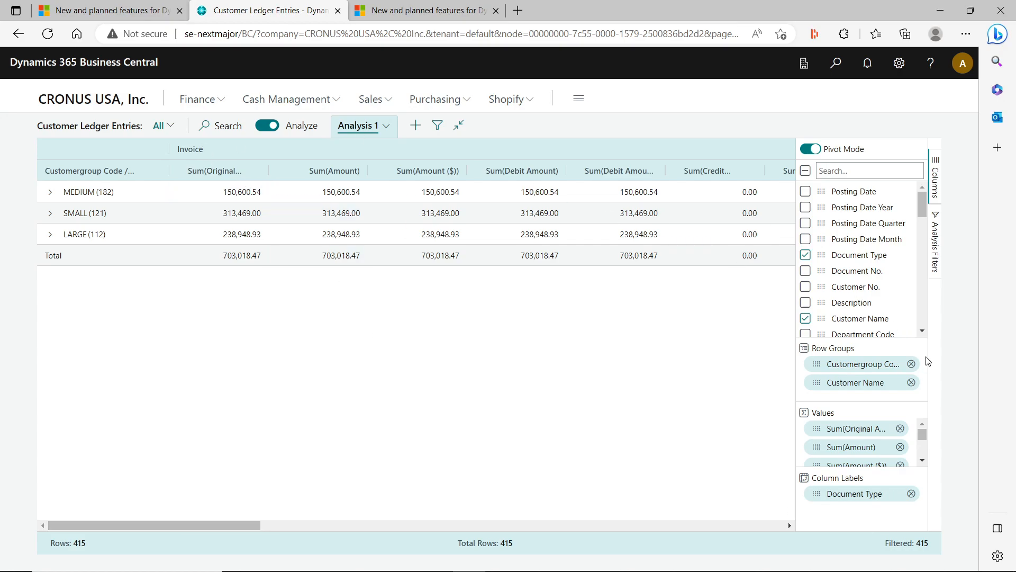
# Remove every aggregated value from the pivot except the sum of Original Amount.
pyautogui.moveTo(922, 434); pyautogui.dragTo(922, 443)
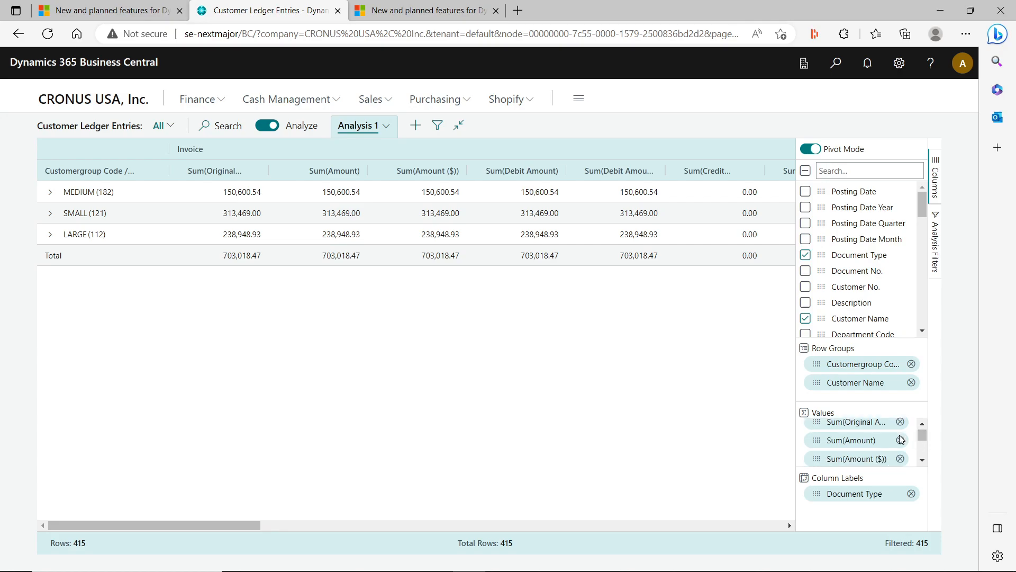
pyautogui.click(901, 440)
pyautogui.click(900, 440)
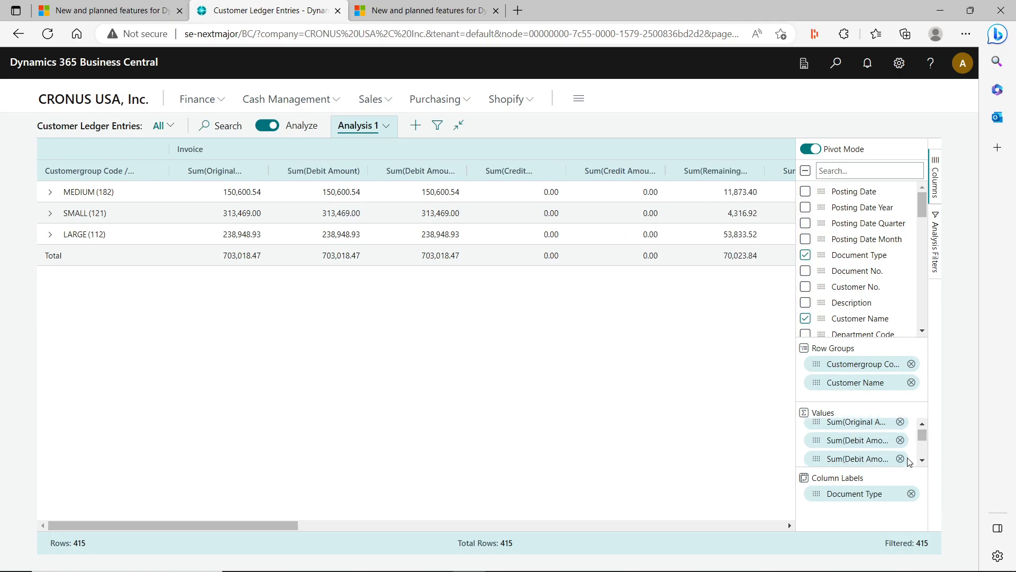
pyautogui.click(900, 459)
pyautogui.click(901, 441)
pyautogui.click(902, 459)
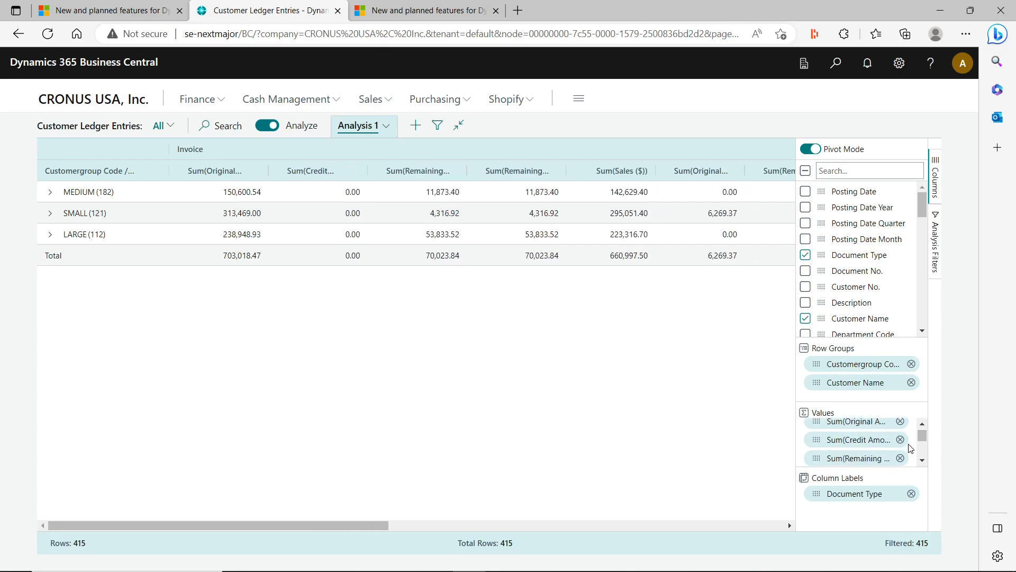
pyautogui.click(905, 442)
pyautogui.click(901, 439)
pyautogui.click(900, 440)
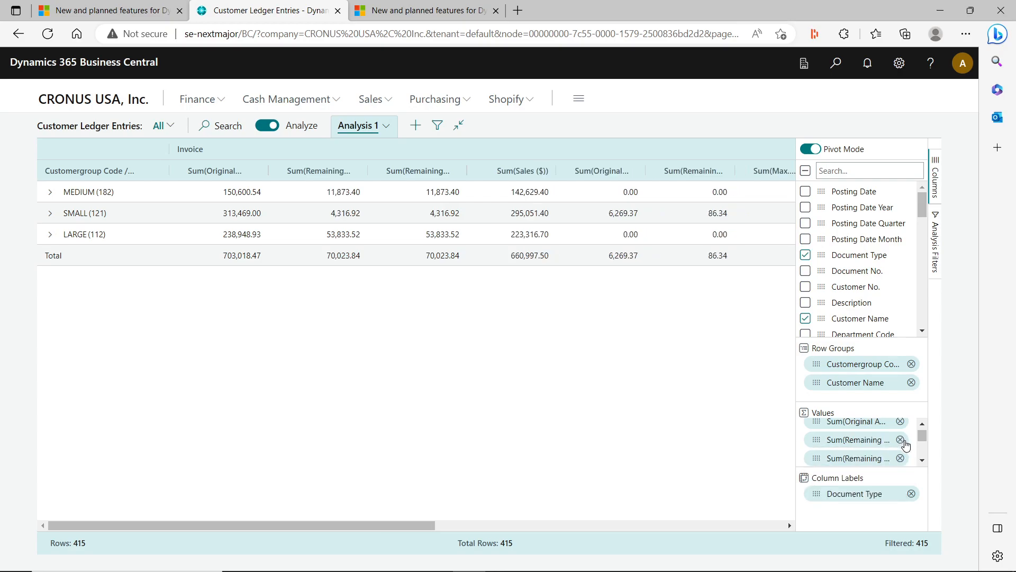
pyautogui.click(900, 440)
pyautogui.click(901, 440)
pyautogui.click(905, 444)
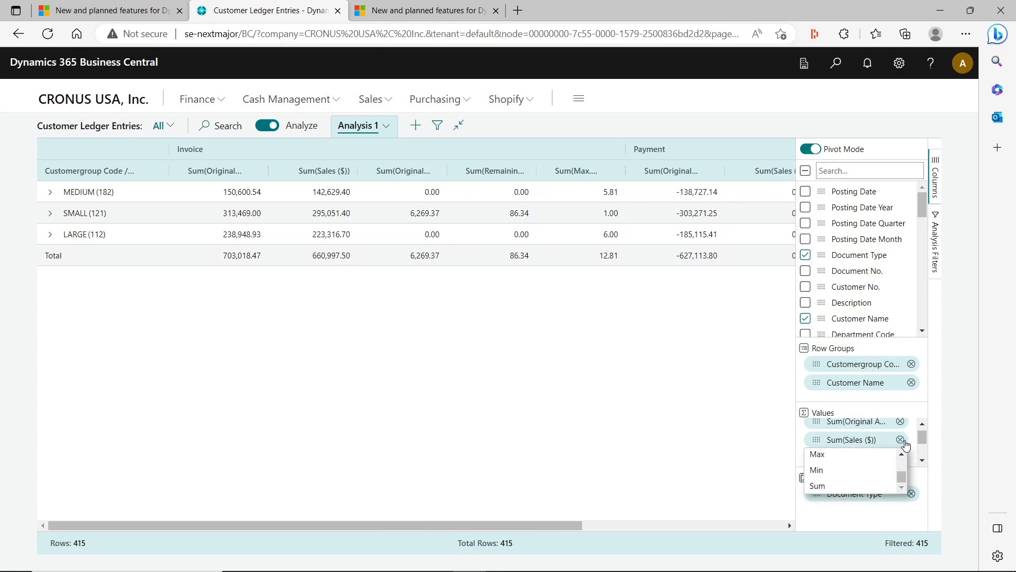
pyautogui.click(900, 440)
pyautogui.click(900, 439)
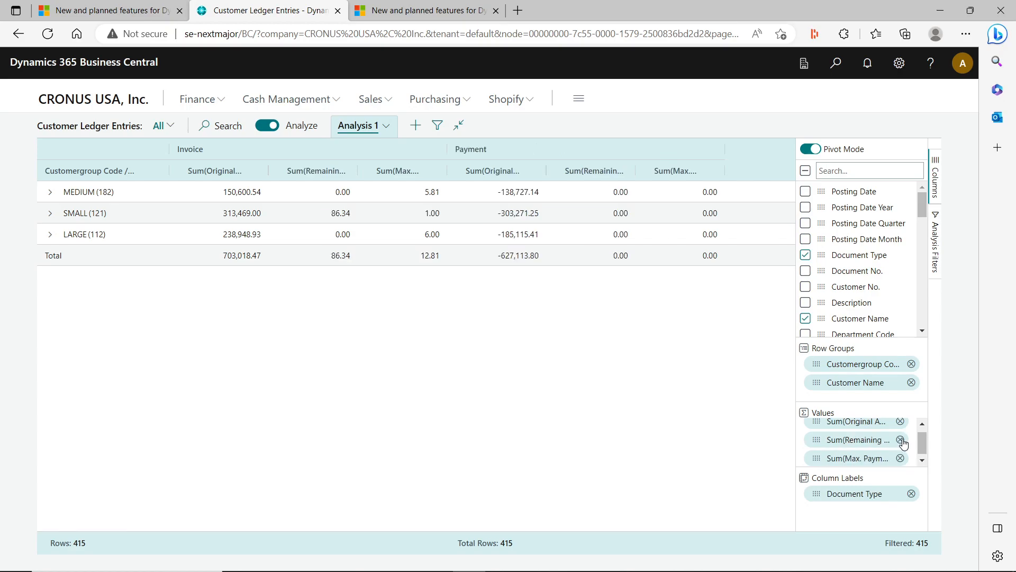
pyautogui.click(901, 440)
pyautogui.click(912, 448)
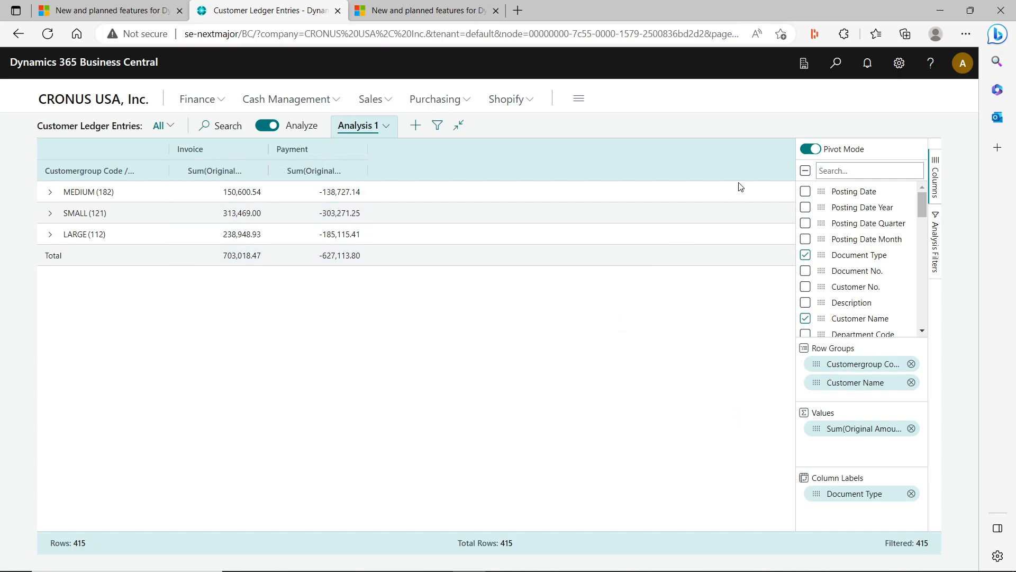
# Filter the analysis to posting dates in the range 03/01/2023 to 03/31/2023.
pyautogui.click(936, 248)
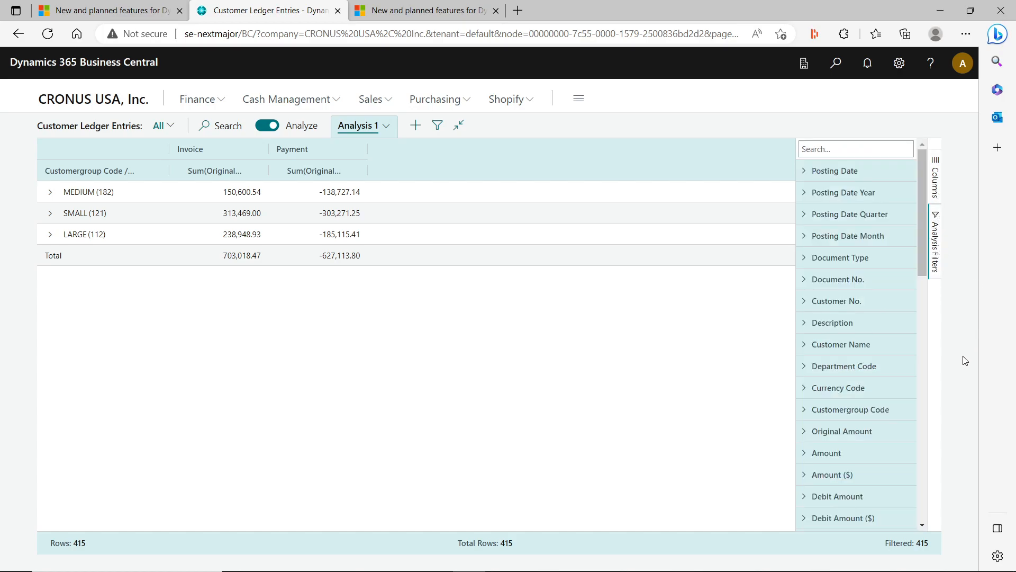
pyautogui.click(804, 170)
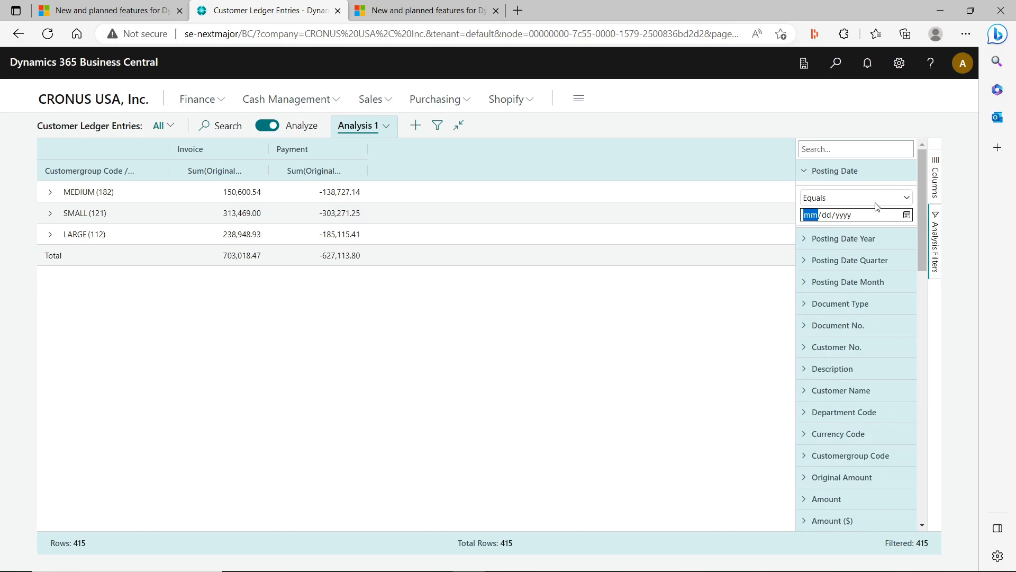
pyautogui.click(903, 199)
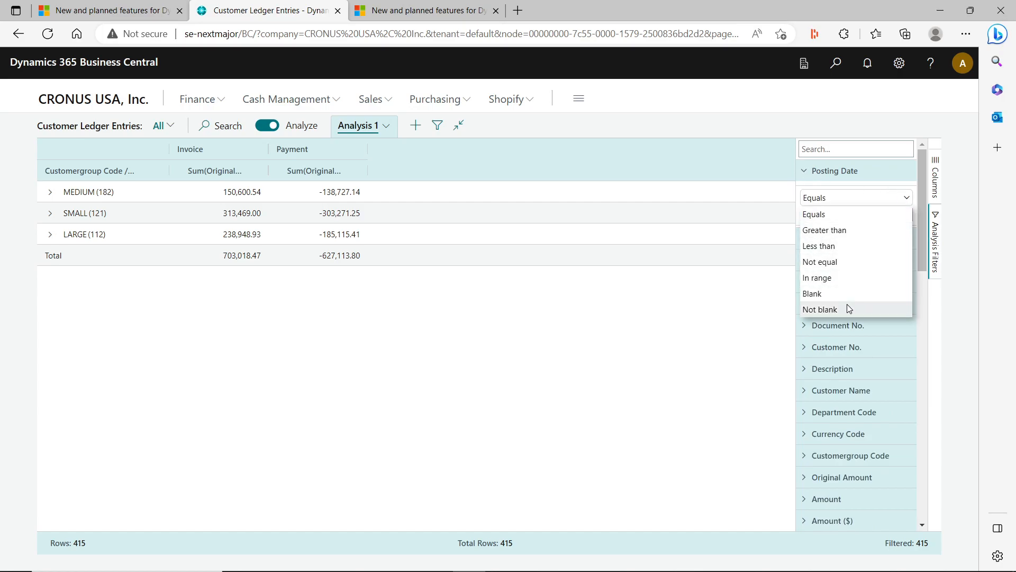
pyautogui.click(849, 277)
pyautogui.click(907, 215)
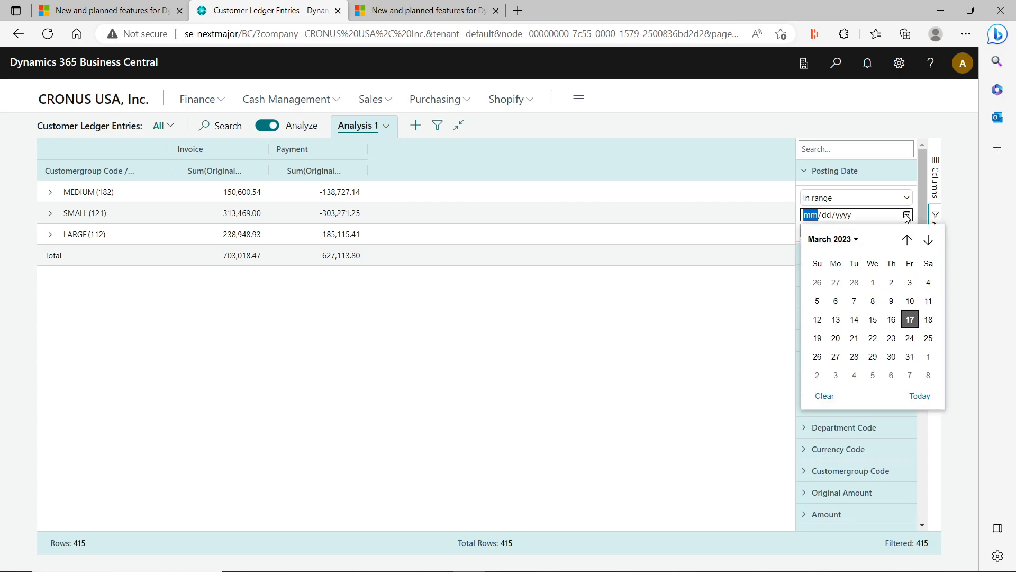
pyautogui.click(873, 283)
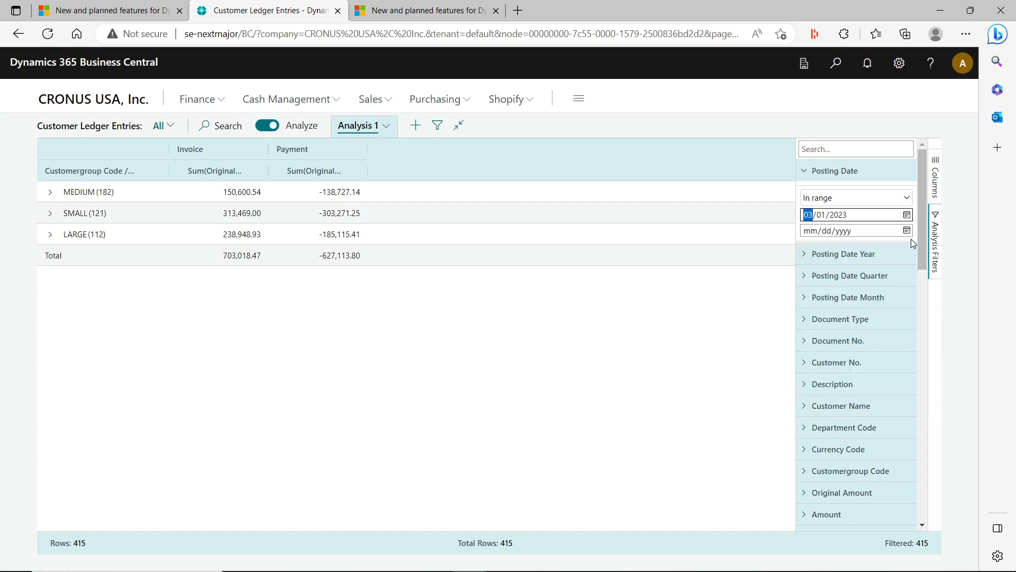
pyautogui.click(907, 230)
pyautogui.click(910, 372)
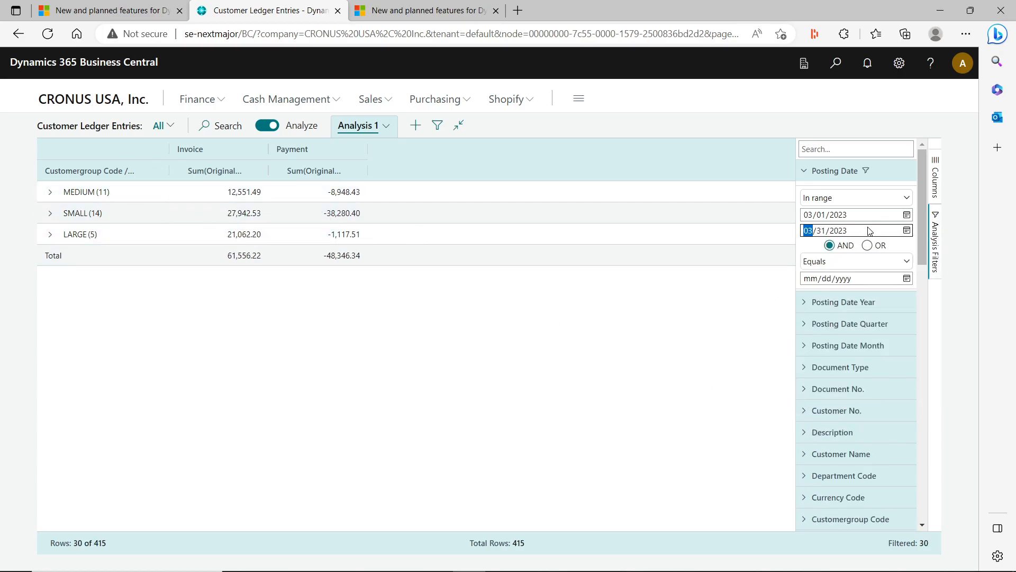
pyautogui.click(644, 389)
pyautogui.click(386, 127)
pyautogui.click(400, 142)
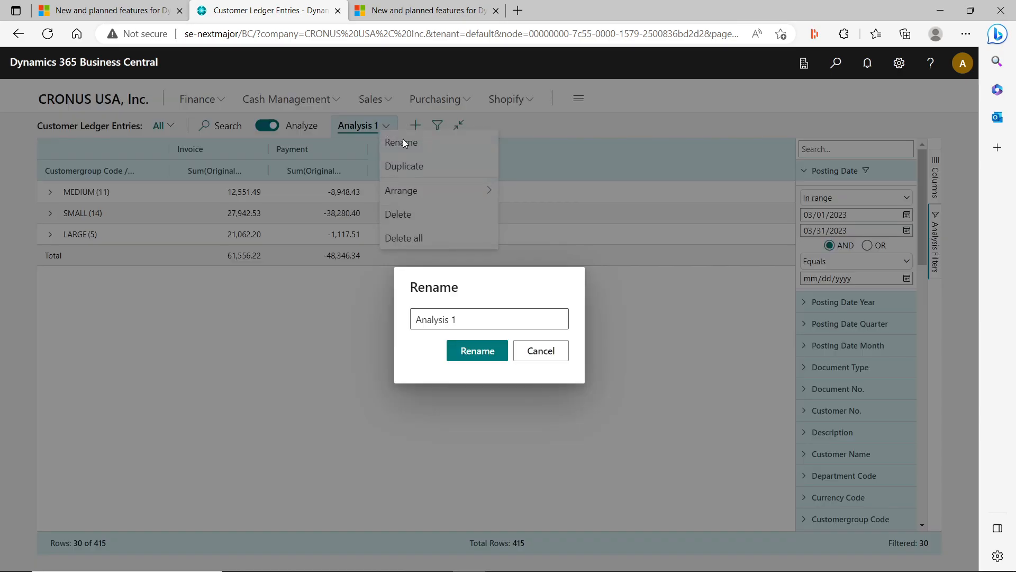
pyautogui.click(567, 352)
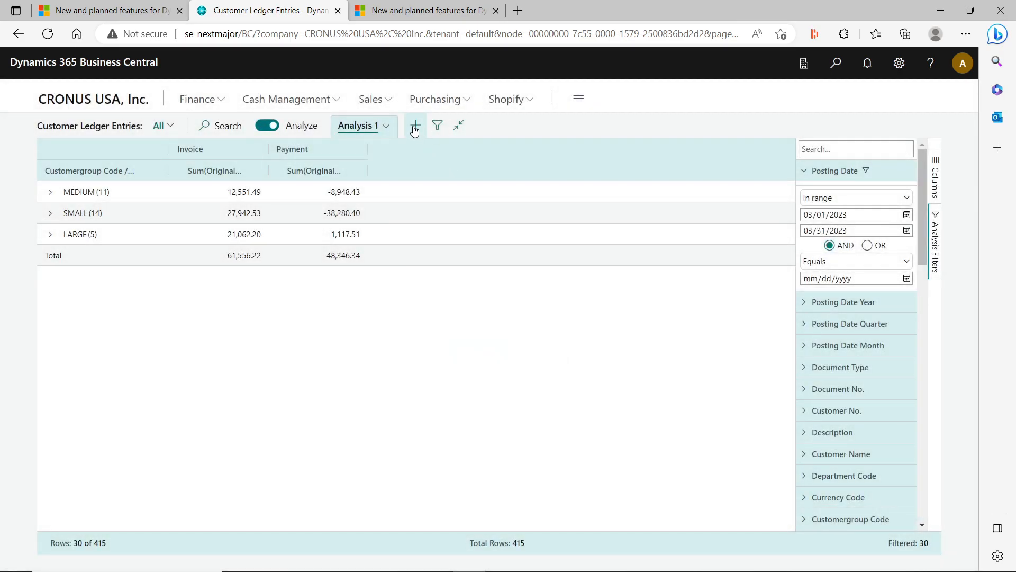
# Add a new analysis view, compare it with Analysis 1, and duplicate Analysis 1.
pyautogui.click(416, 125)
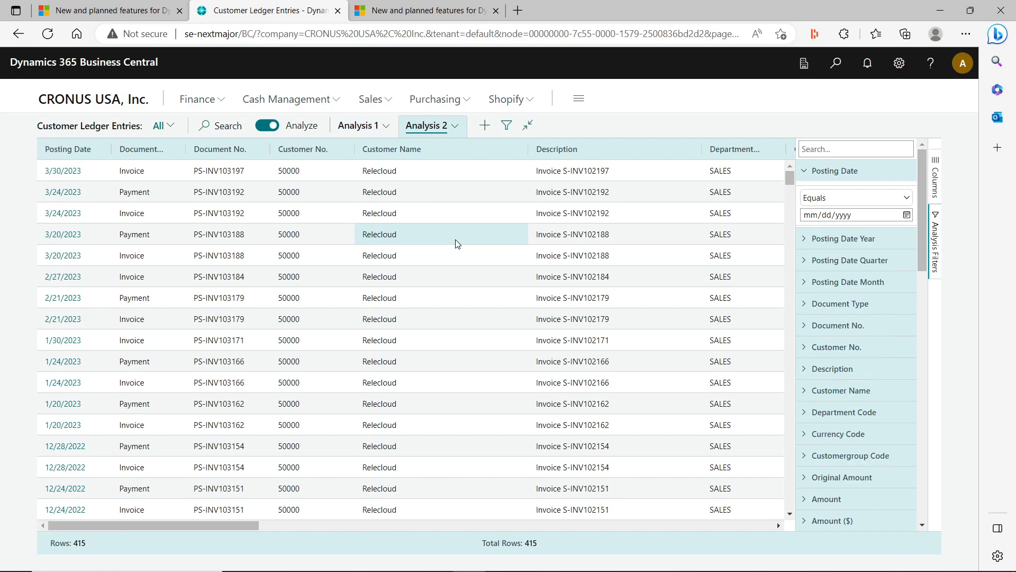
pyautogui.click(385, 130)
pyautogui.click(362, 127)
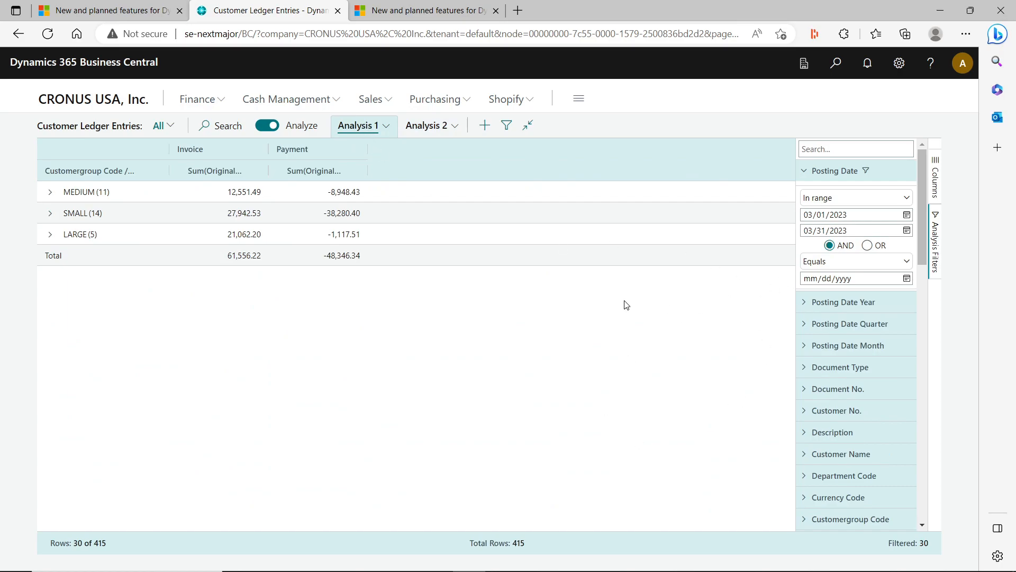
pyautogui.click(429, 127)
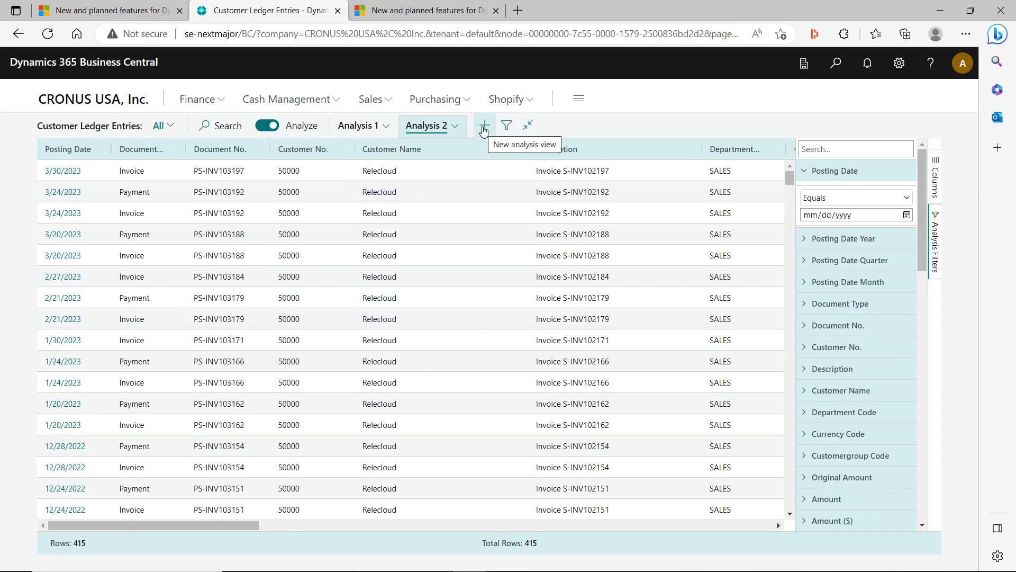
pyautogui.click(386, 133)
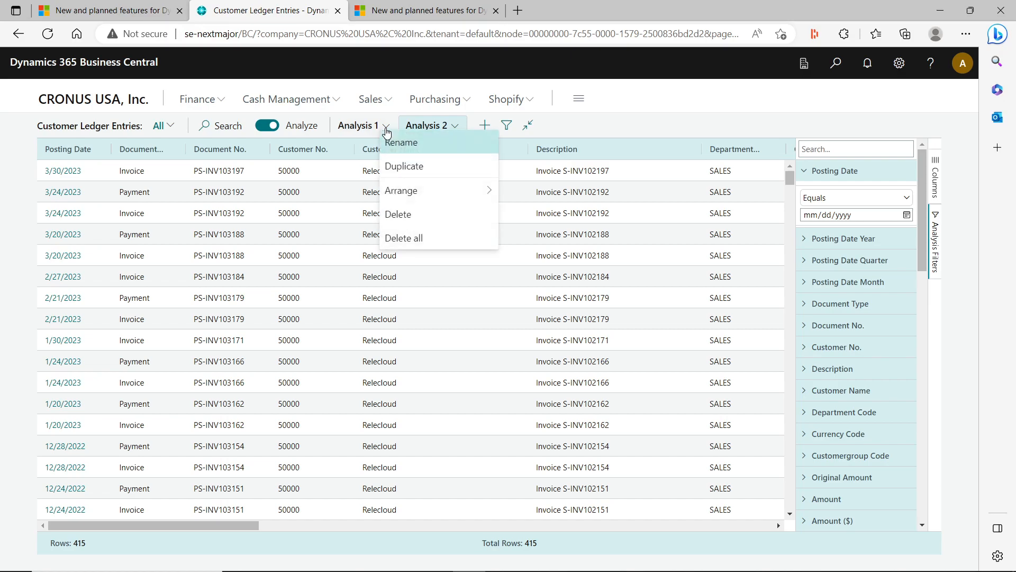
pyautogui.click(415, 165)
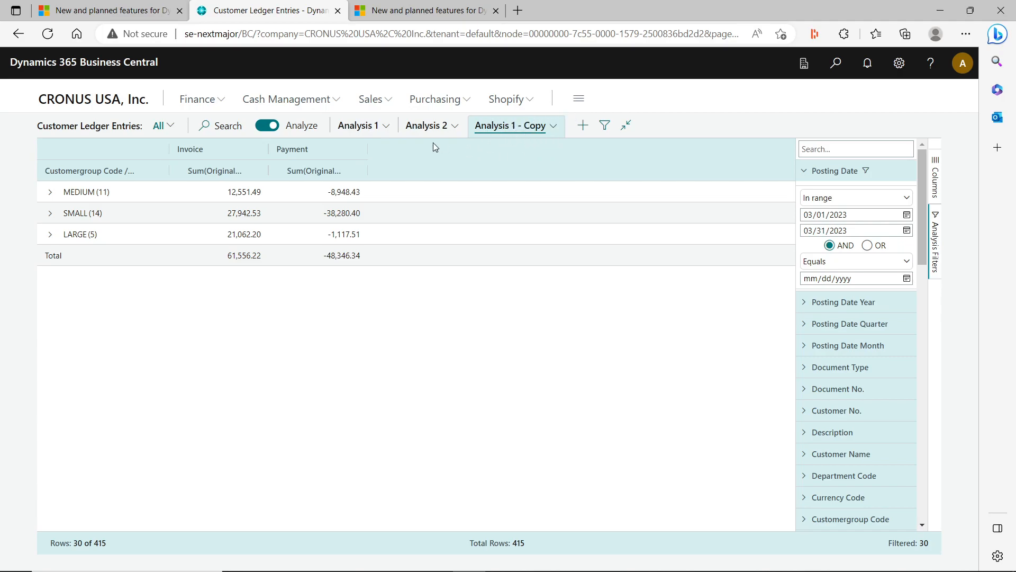
# Rearrange the analysis views so that Analysis 1 comes last, after Analysis 2 and Analysis 1 - Copy.
pyautogui.click(386, 127)
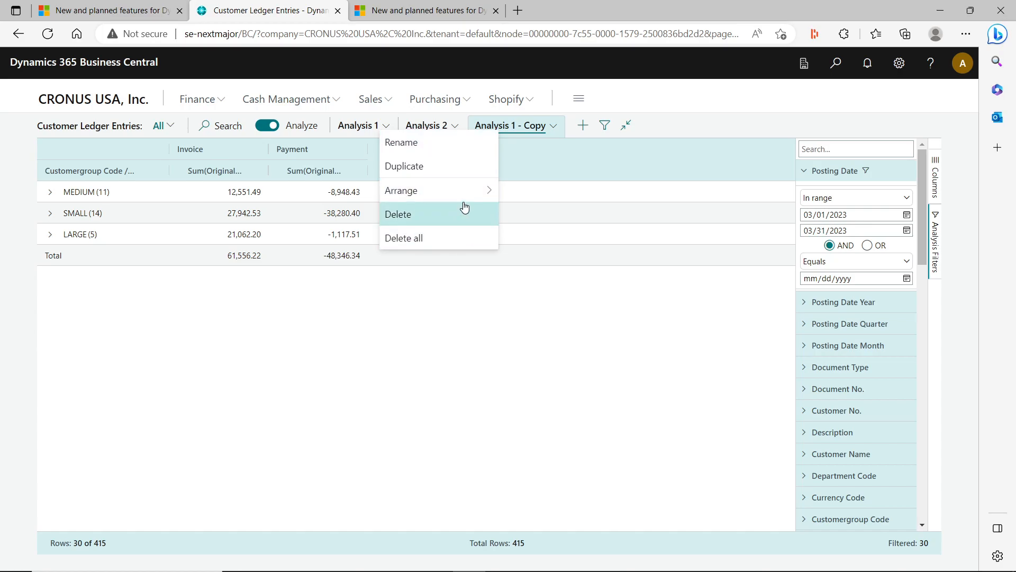
pyautogui.moveTo(469, 194)
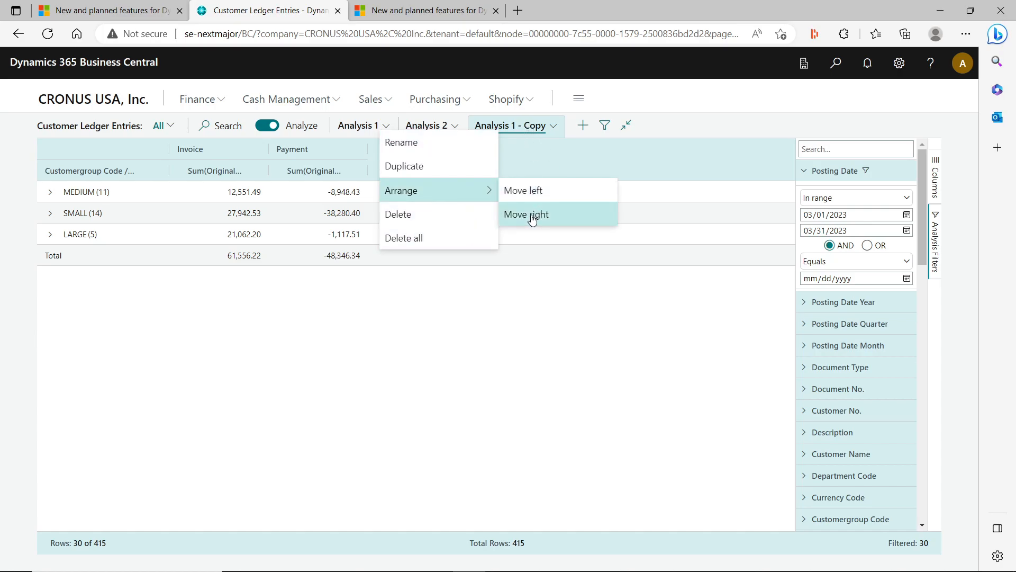
pyautogui.click(522, 191)
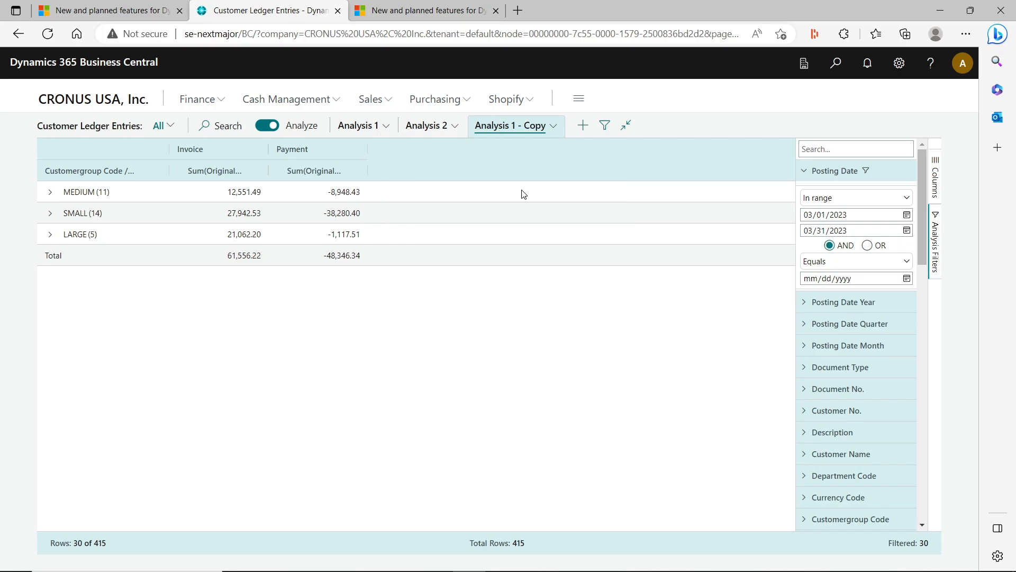
pyautogui.click(387, 128)
pyautogui.click(388, 130)
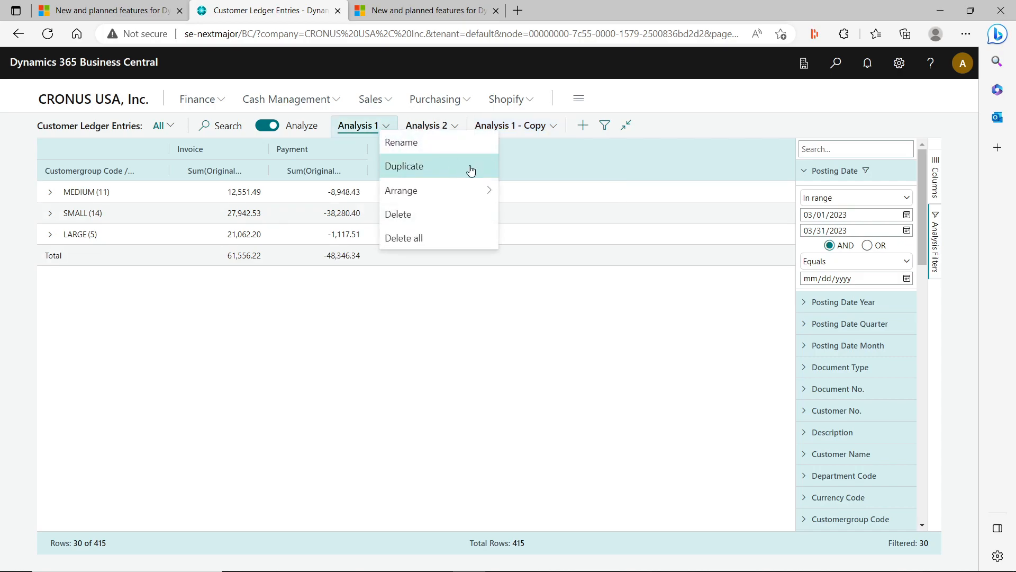
pyautogui.moveTo(491, 190)
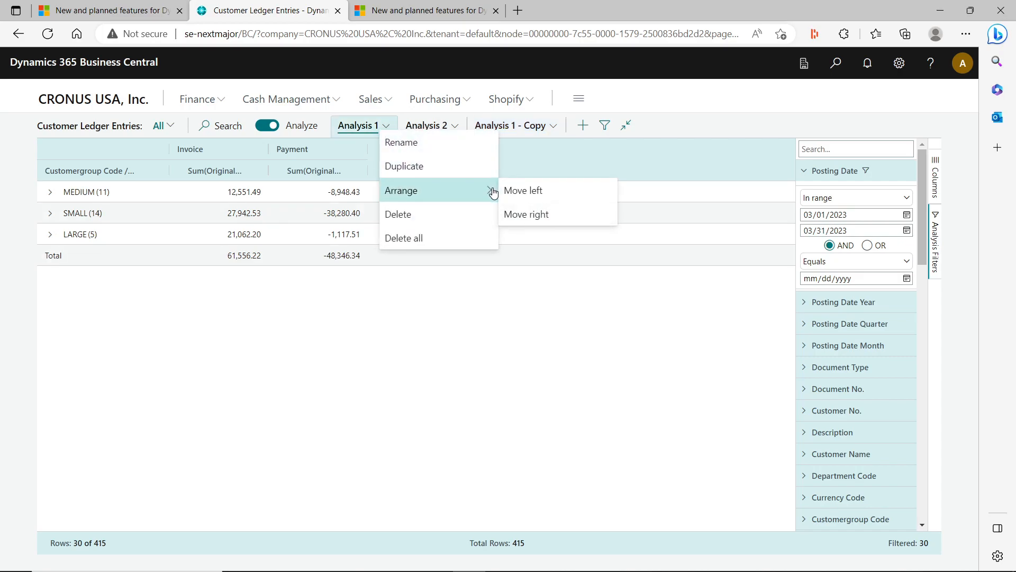
pyautogui.click(547, 215)
pyautogui.click(450, 130)
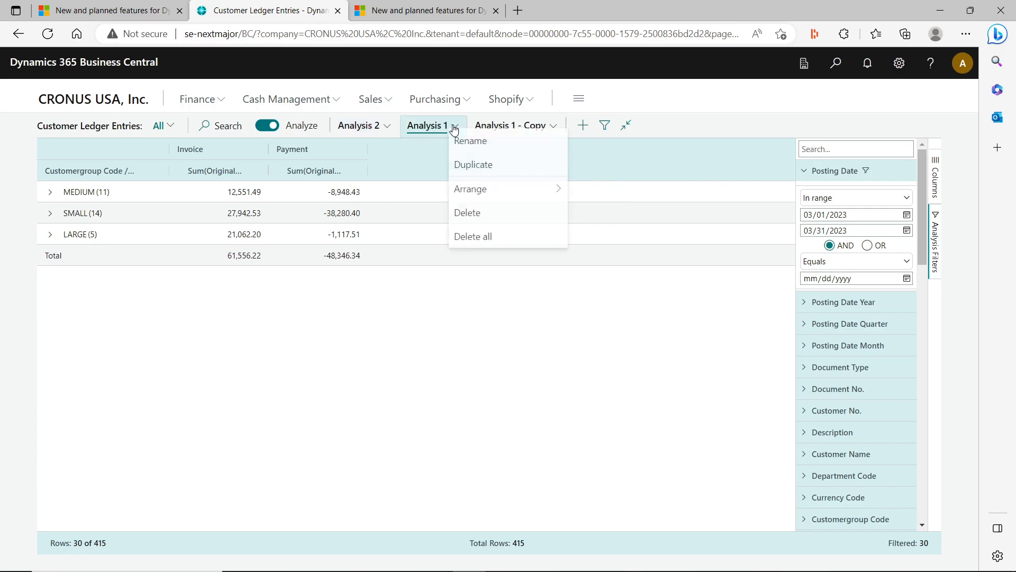
pyautogui.moveTo(544, 192)
pyautogui.click(613, 222)
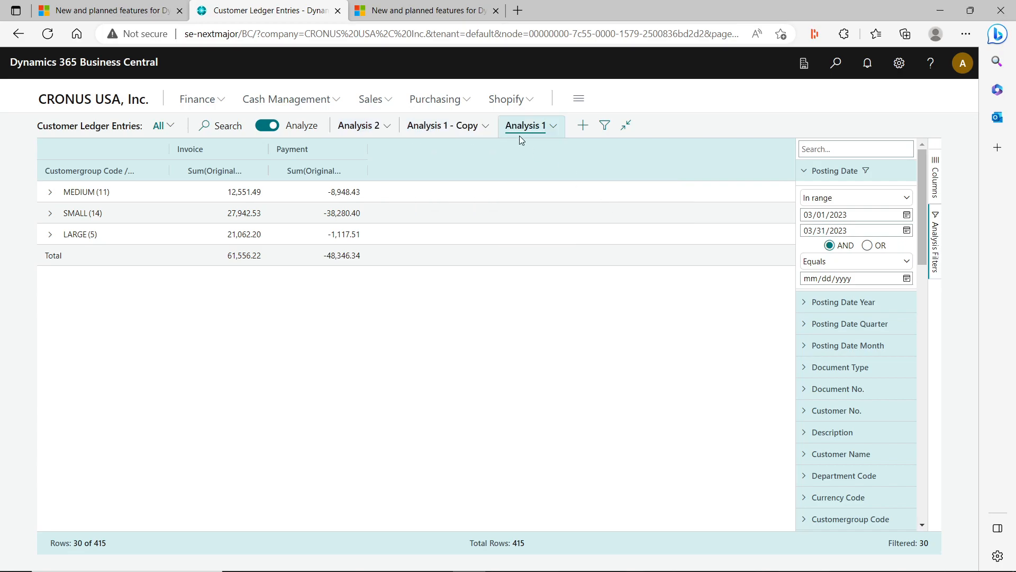
# Rename the view Analysis 1 - Copy as Analysis 3.
pyautogui.click(483, 130)
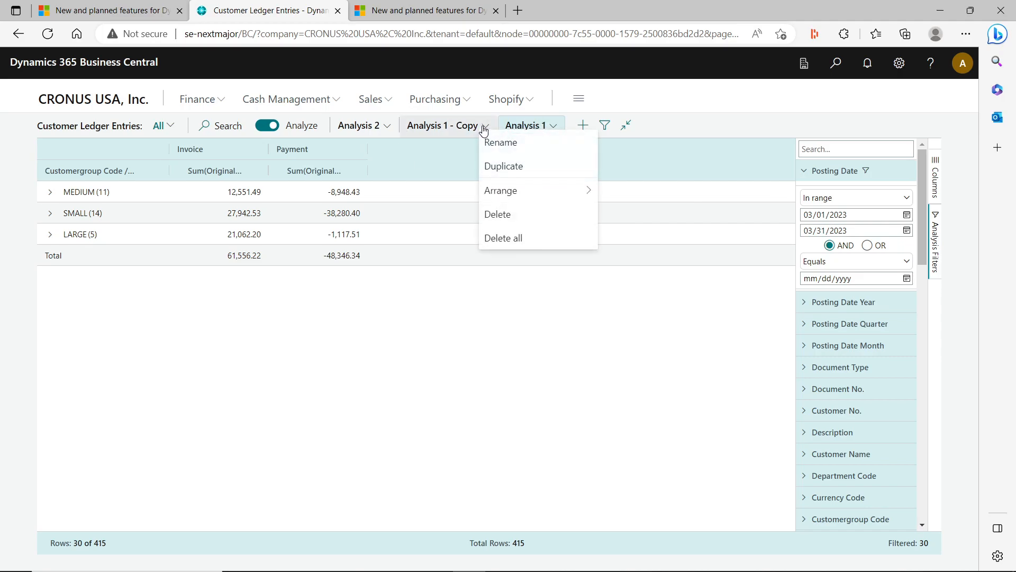
pyautogui.moveTo(571, 188)
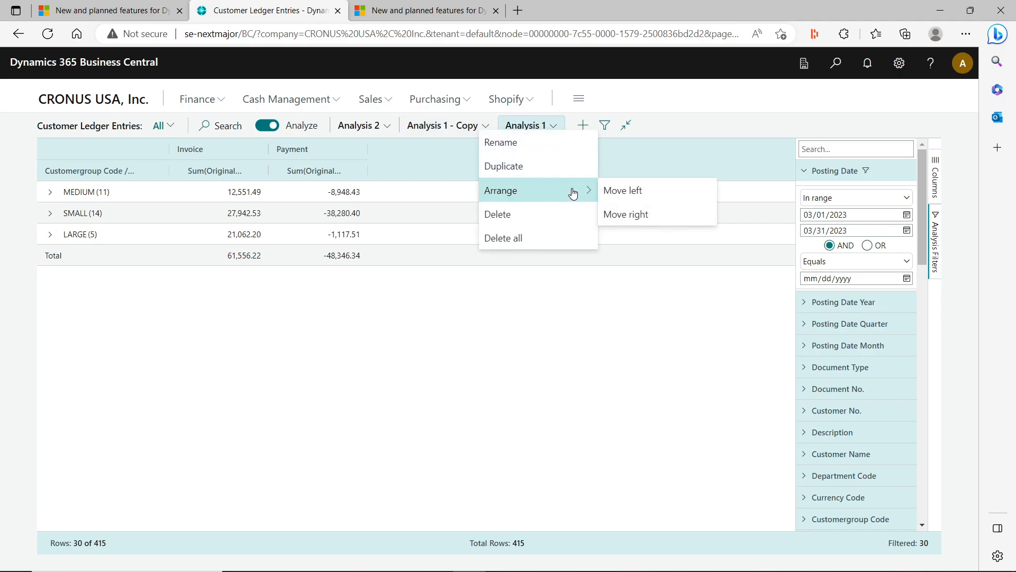
pyautogui.click(501, 143)
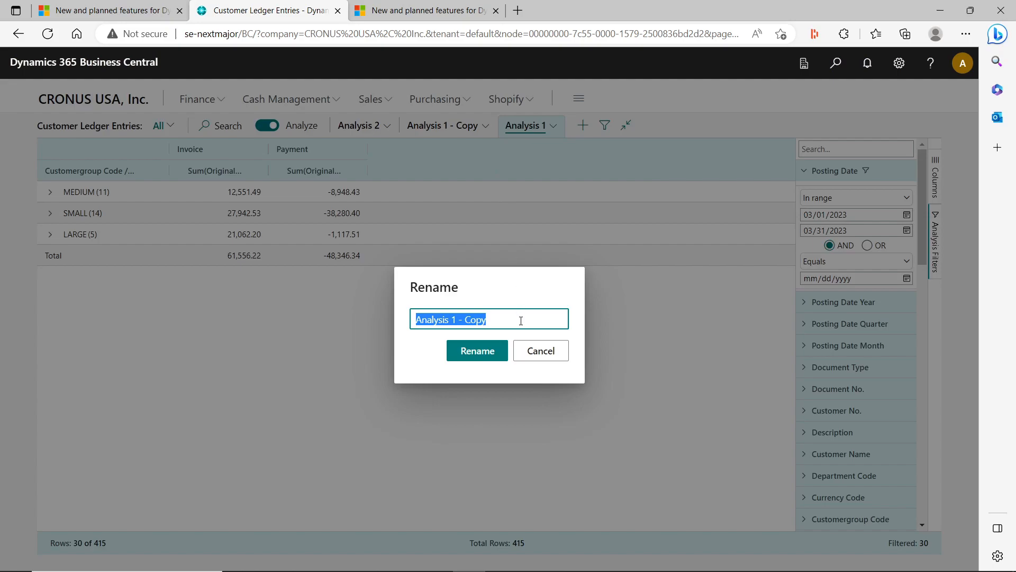
pyautogui.write('An')
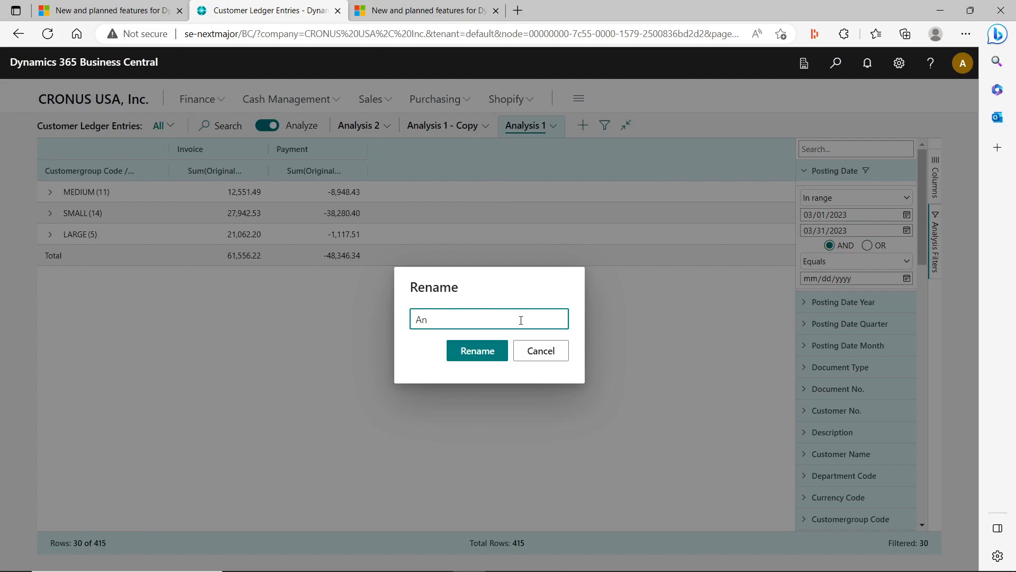
pyautogui.write('ylisys')
pyautogui.press('BackSpace')
pyautogui.press('BackSpace')
pyautogui.write('ysis 3')
pyautogui.click(483, 355)
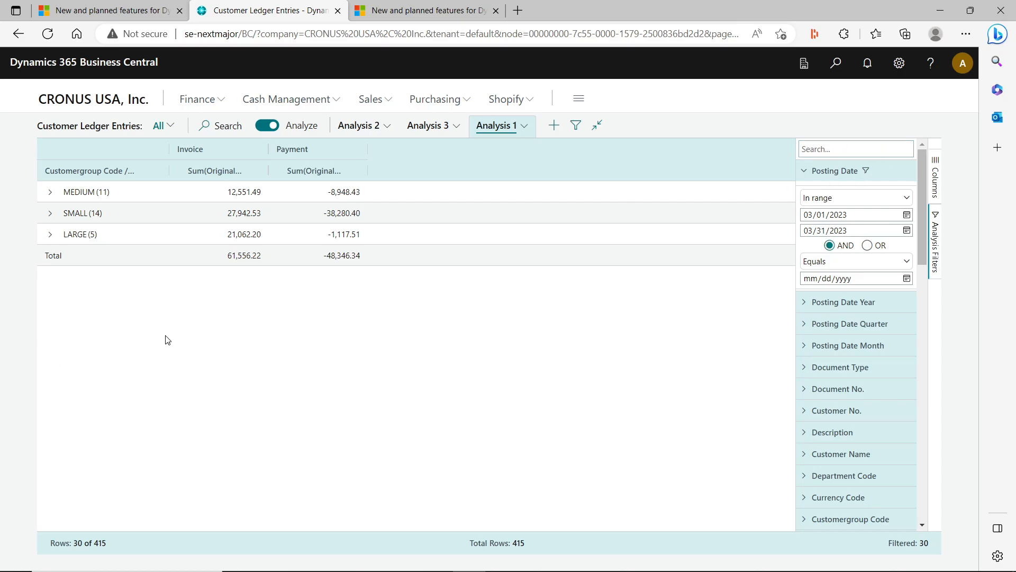
# Switch to the Microsoft Learn release plan, read the article "Performance - OData calls are now faster", and return to the planned features list.
pyautogui.click(79, 101)
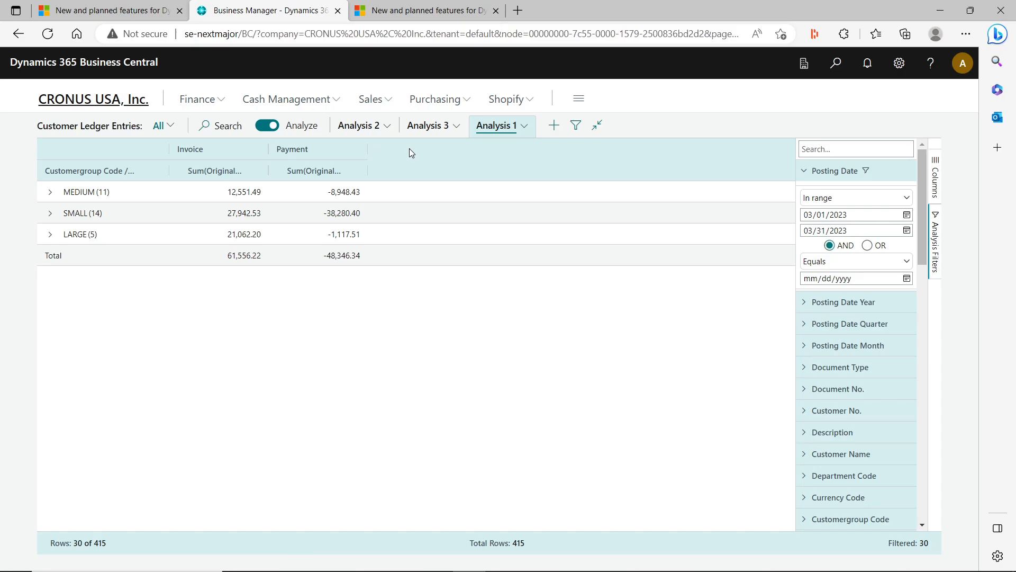
pyautogui.click(434, 10)
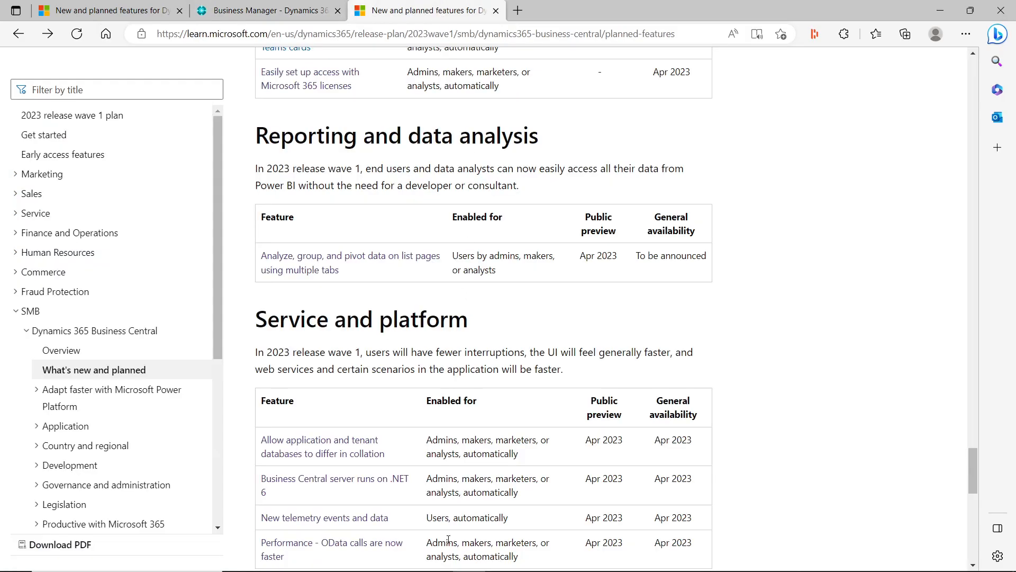
pyautogui.scroll(-4, 593, 286)
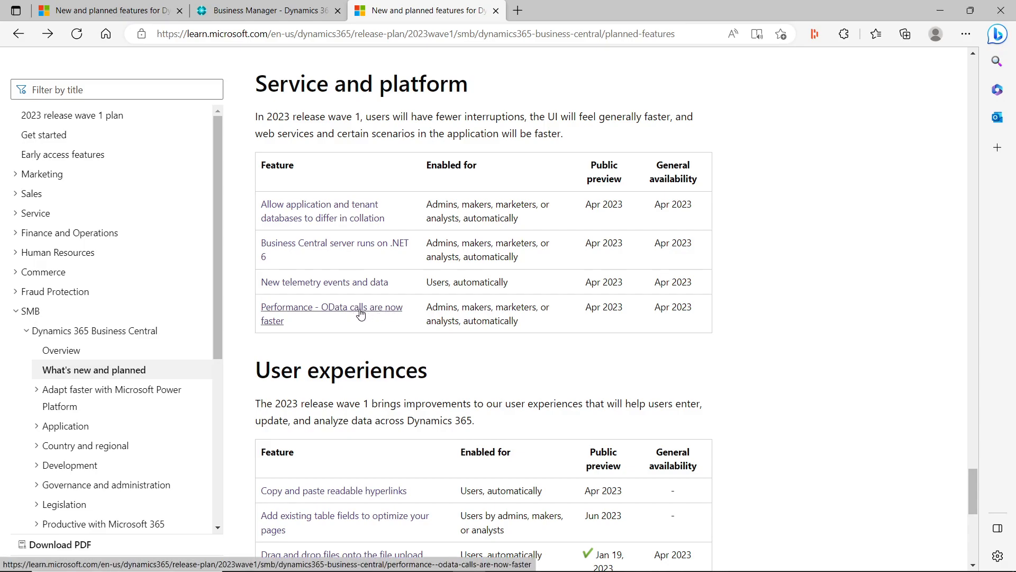
pyautogui.click(385, 312)
pyautogui.scroll(-8, 562, 318)
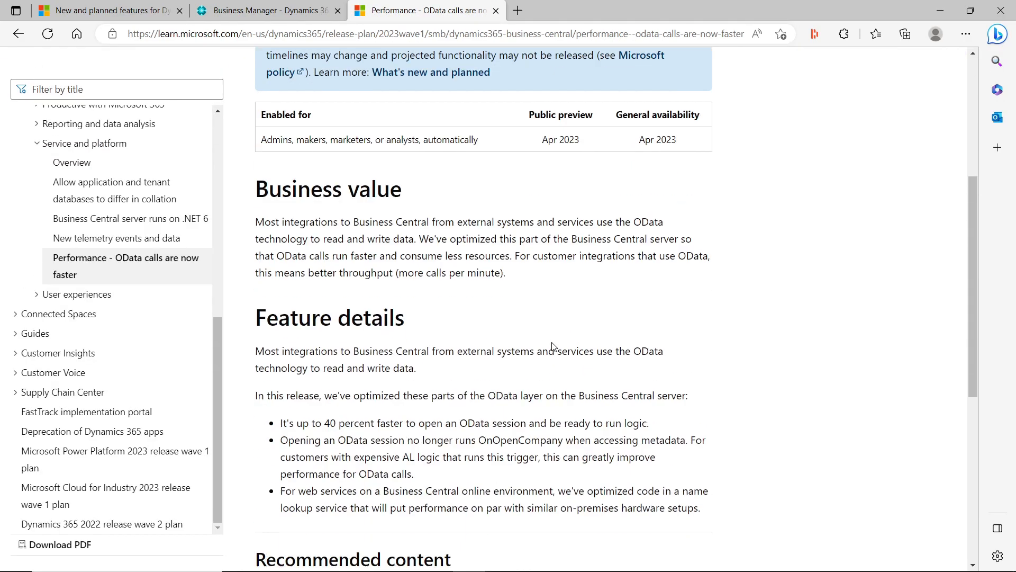
pyautogui.scroll(8, 553, 349)
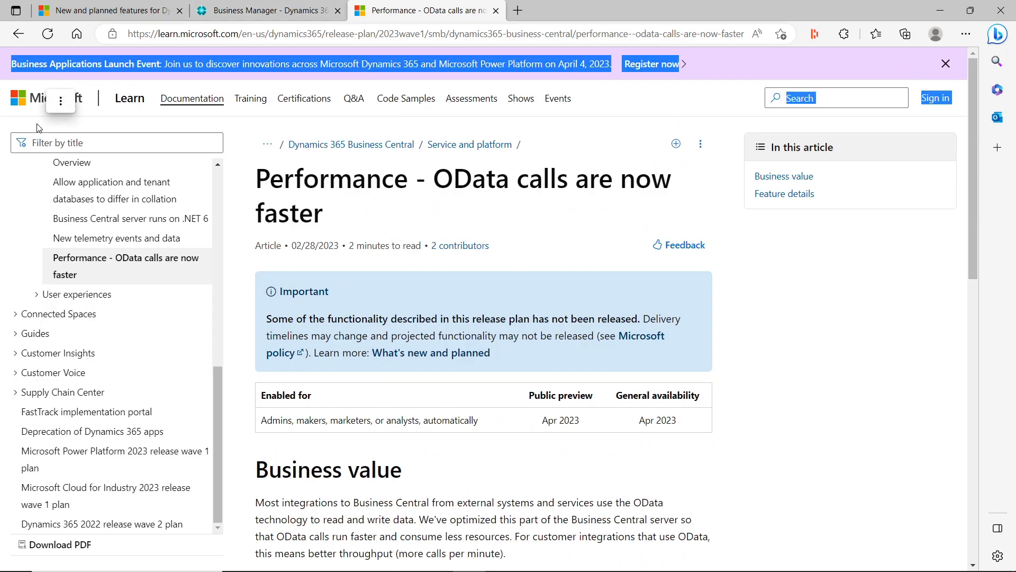
pyautogui.click(19, 34)
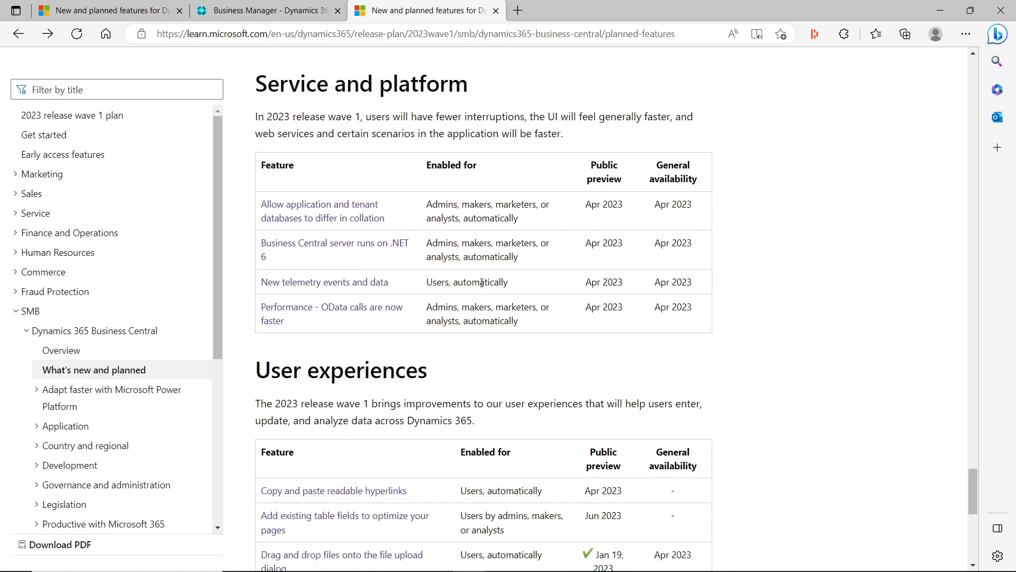
# Review the planned features in the User experiences section of the release plan.
pyautogui.scroll(-3, 503, 297)
pyautogui.scroll(-5, 503, 307)
pyautogui.scroll(4, 503, 305)
pyautogui.scroll(-2, 503, 301)
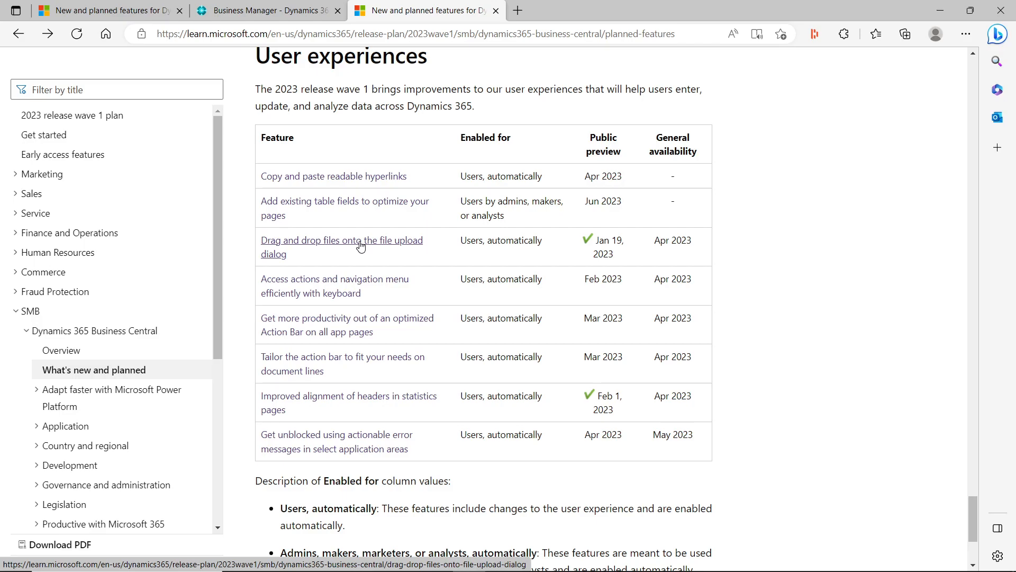
pyautogui.click(305, 9)
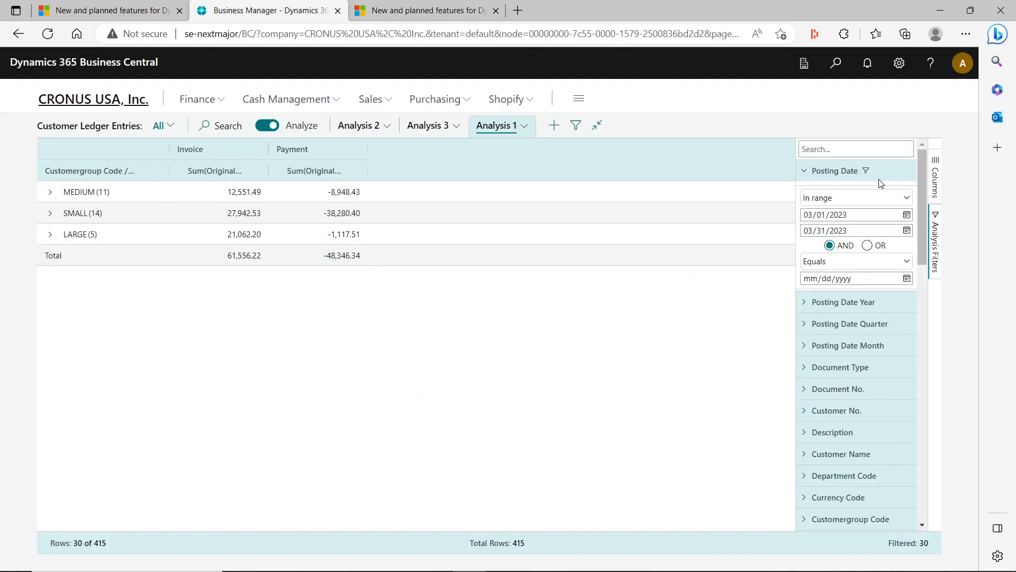
pyautogui.click(267, 35)
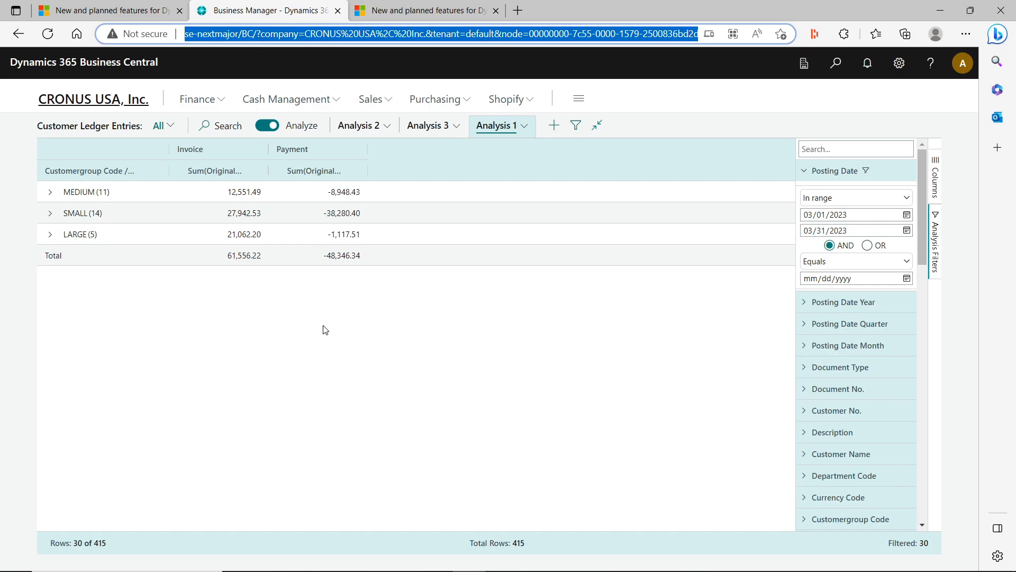
pyautogui.hotkey('ctrl', 'o')
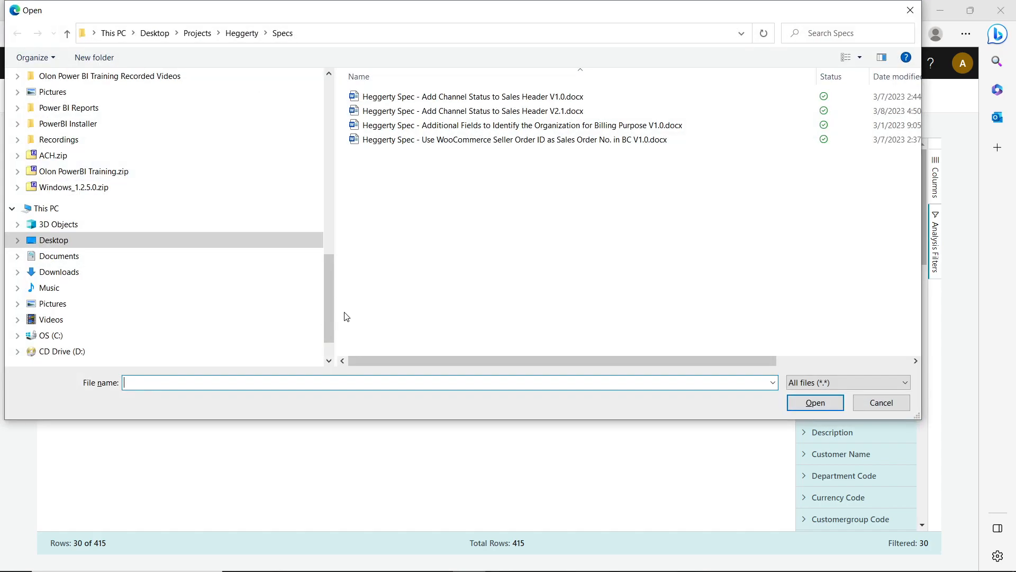
pyautogui.click(879, 403)
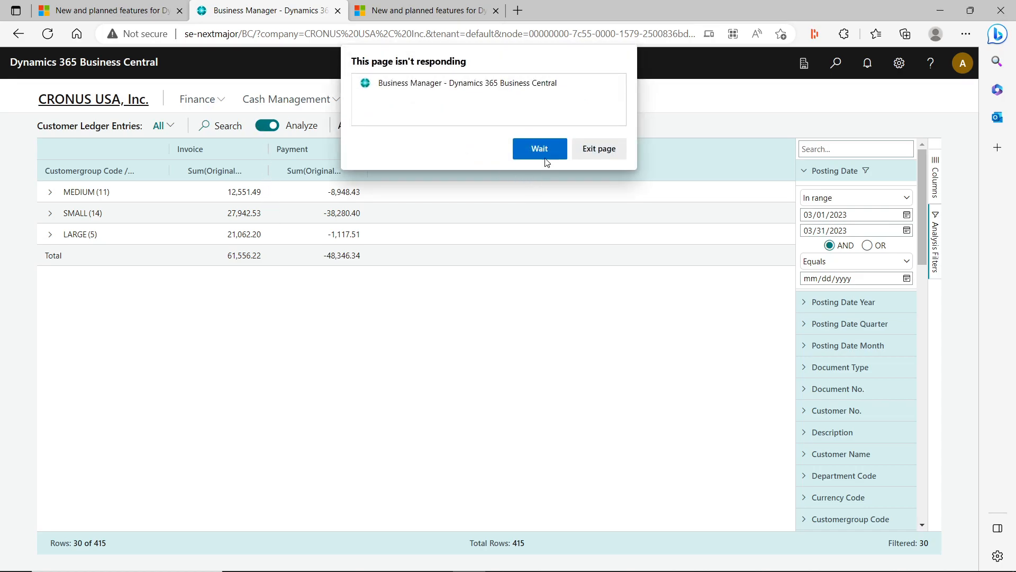
# Keep waiting for the unresponsive Customer Ledger Entries page, try to reload it, and return to the release plan.
pyautogui.click(545, 154)
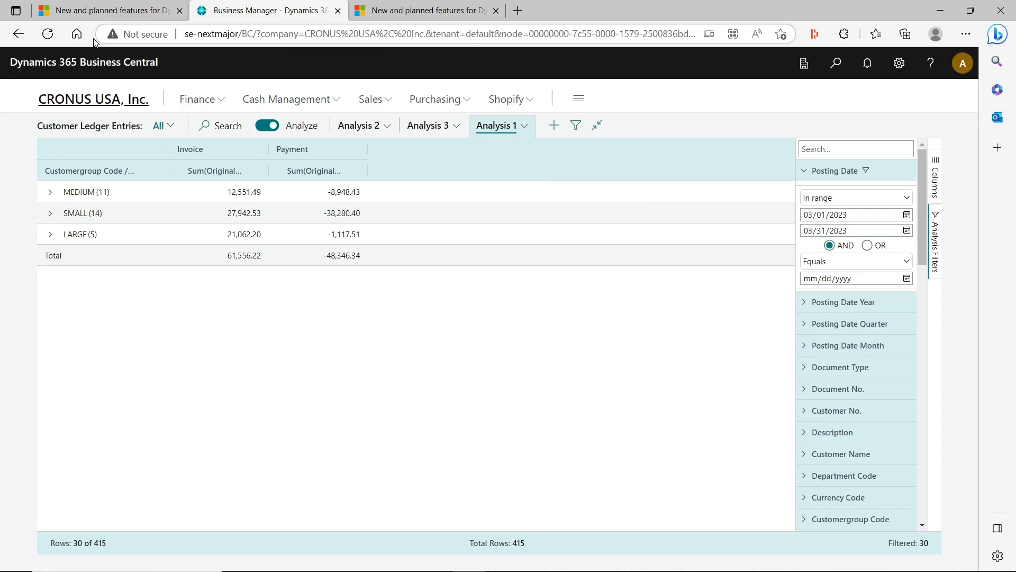
pyautogui.click(48, 34)
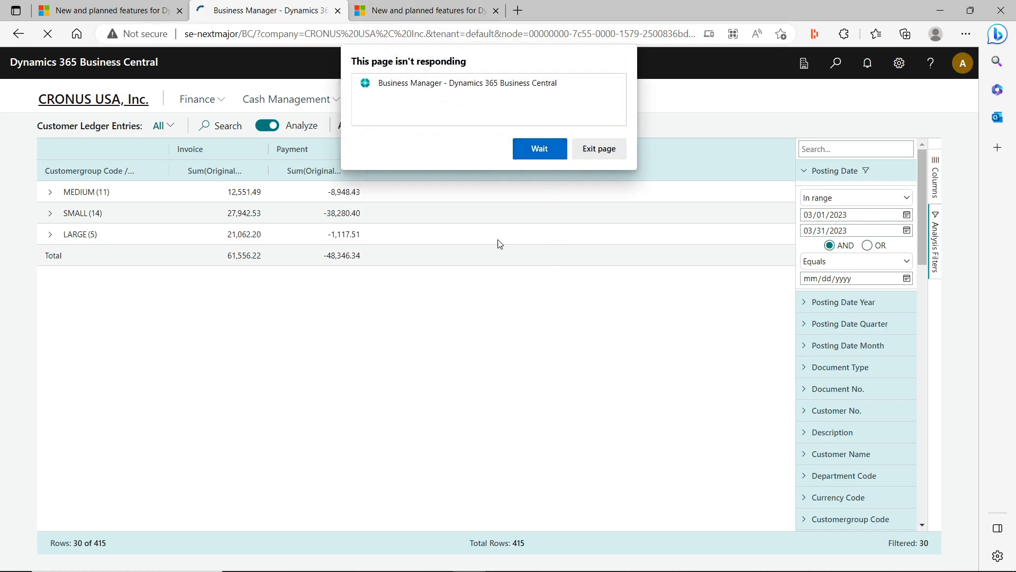
pyautogui.click(536, 150)
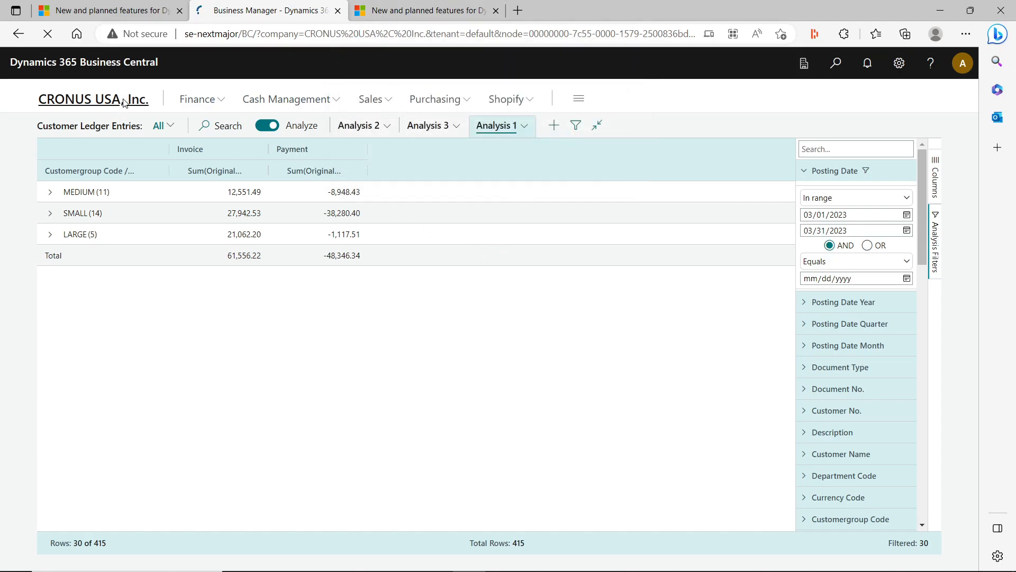
pyautogui.click(369, 20)
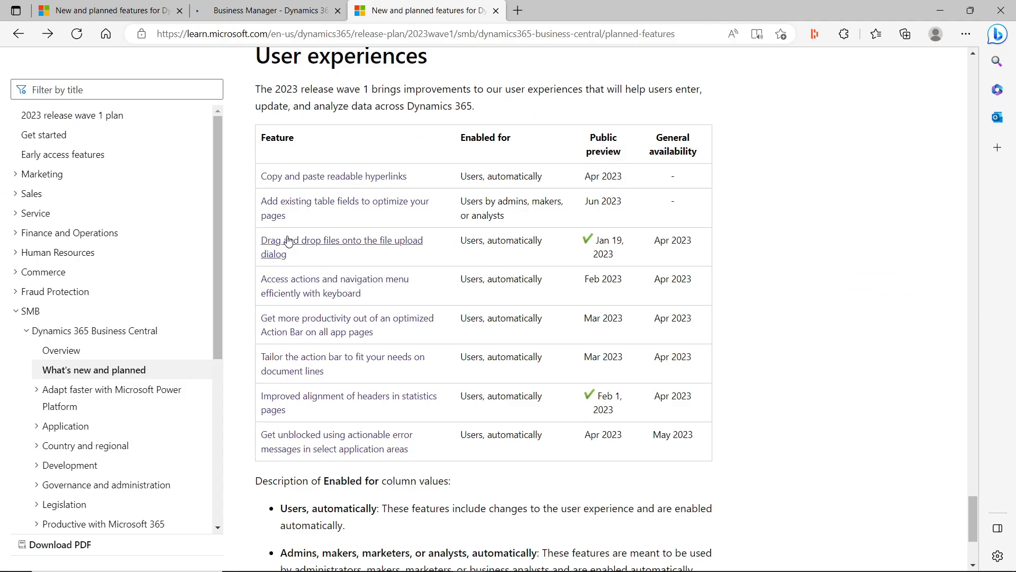
# Try to load Business Central from its base address se-nextmajor/BC/, and close that browser tab.
pyautogui.click(249, 18)
pyautogui.click(285, 36)
pyautogui.click(288, 36)
pyautogui.hotkey('shift', 'End')
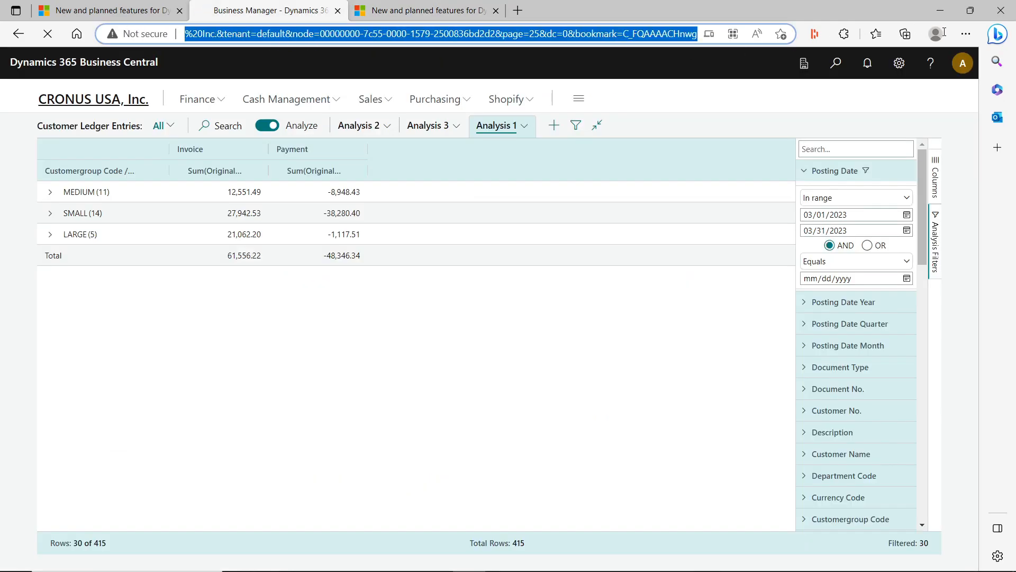
pyautogui.press('Delete')
pyautogui.press('Return')
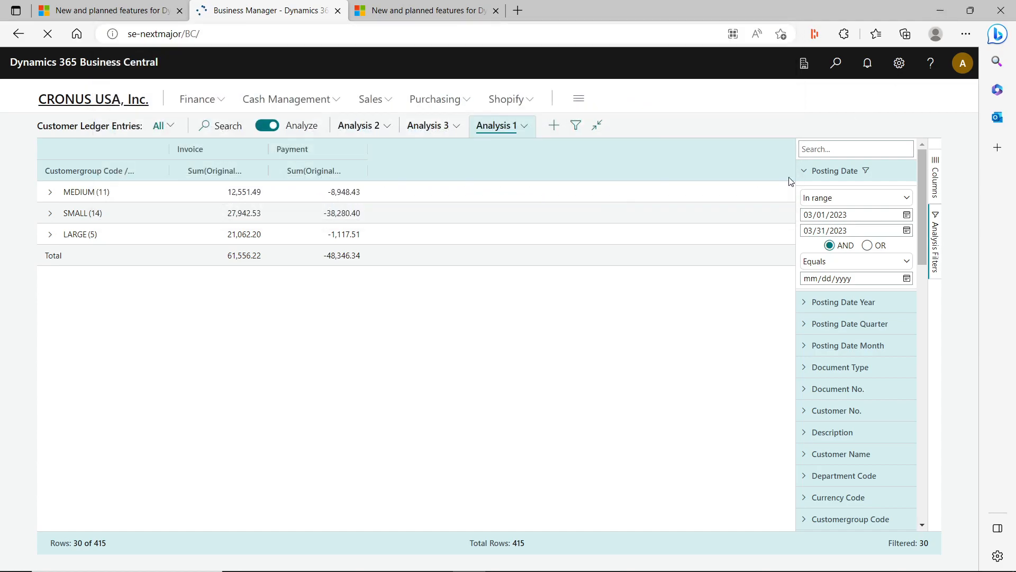
pyautogui.click(337, 10)
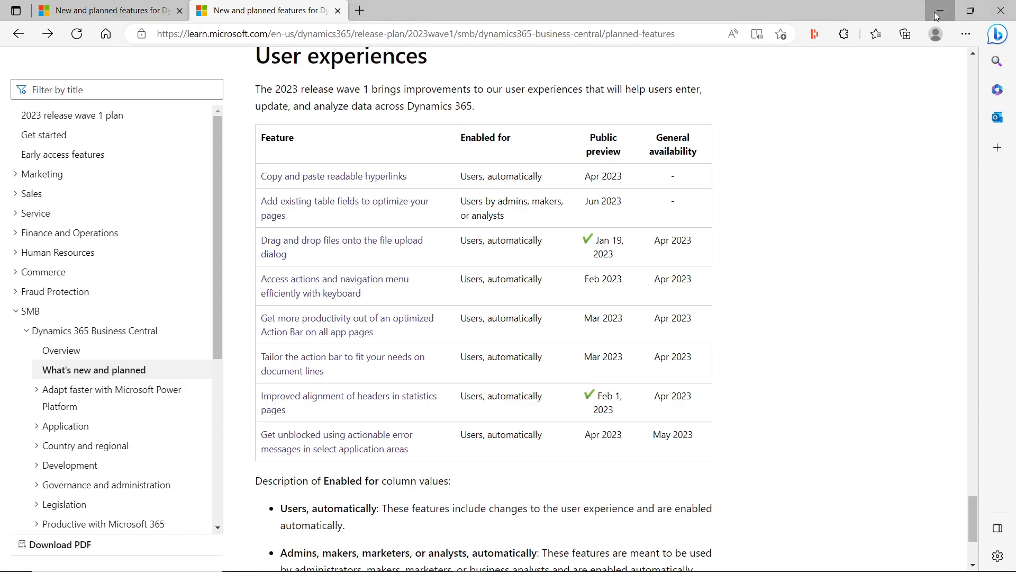
# Review the release plan's planned features, from the end of User experiences back up to Adapt faster with Microsoft Power Platform.
pyautogui.scroll(-4, 580, 389)
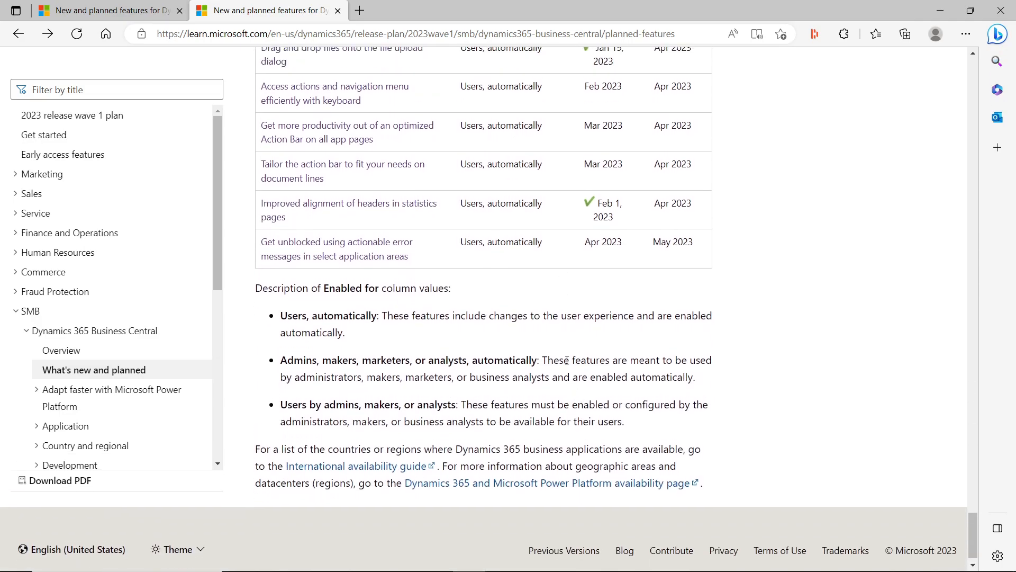
pyautogui.scroll(5, 580, 389)
pyautogui.click(144, 12)
pyautogui.click(267, 11)
pyautogui.scroll(-4, 574, 341)
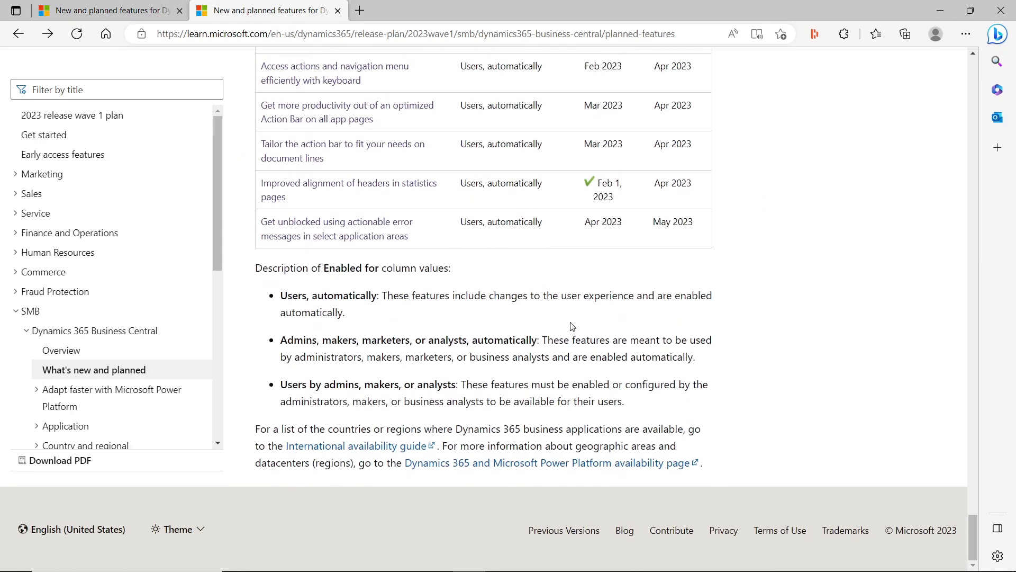
pyautogui.scroll(4, 571, 325)
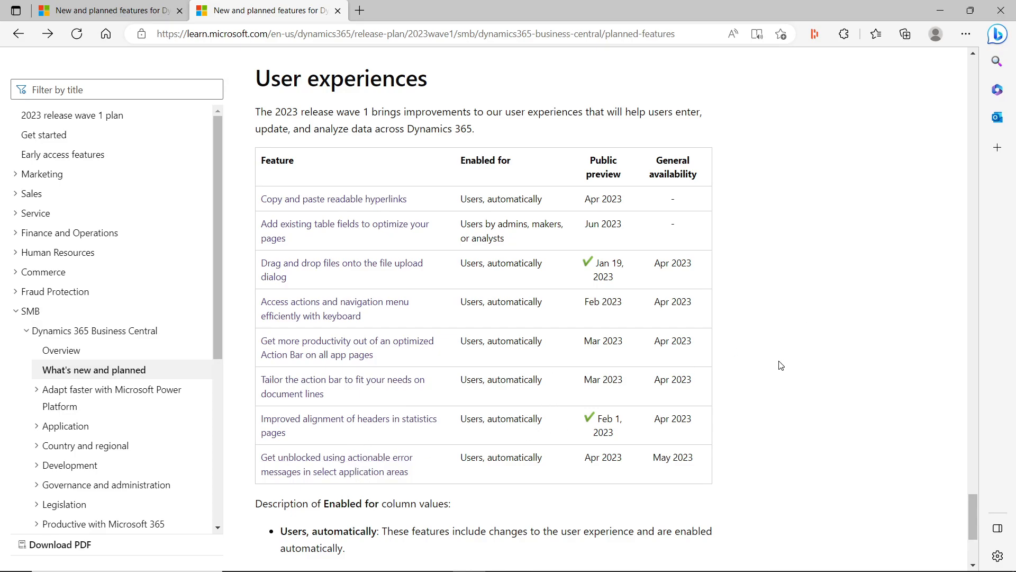
pyautogui.scroll(20, 781, 365)
pyautogui.scroll(20, 826, 387)
pyautogui.scroll(20, 844, 404)
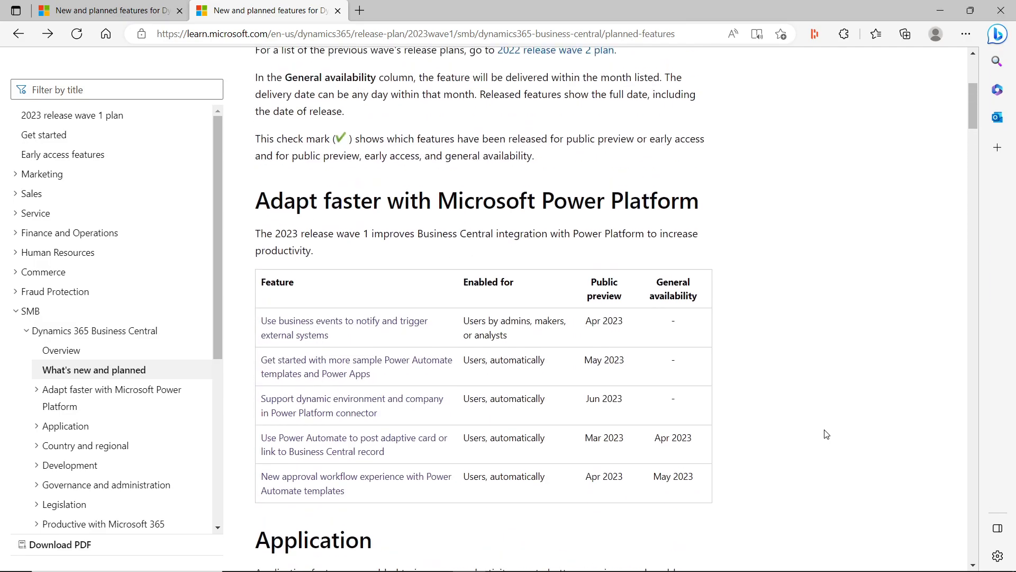